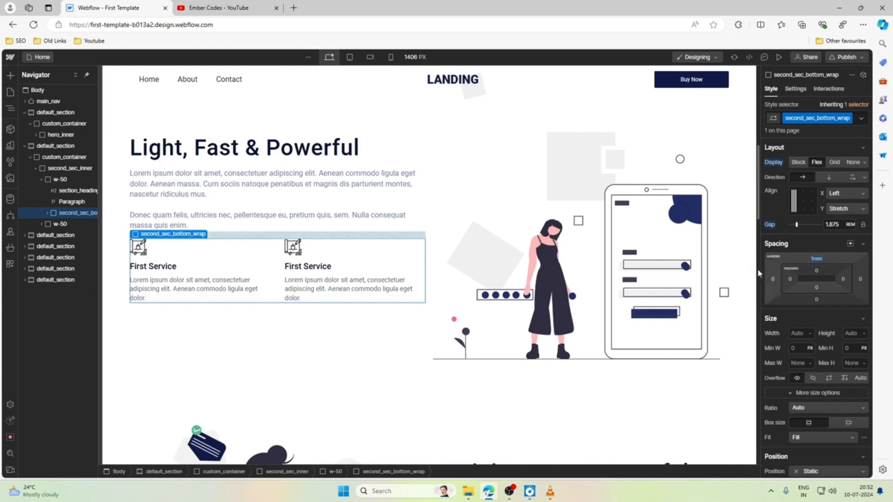
Set the top margin of the second_sec_bottom_wrap block to 2 rem.
left_click(817, 264)
type("1.5")
key("Up")
key("Up")
key("Up")
key("Up")
key("Up")
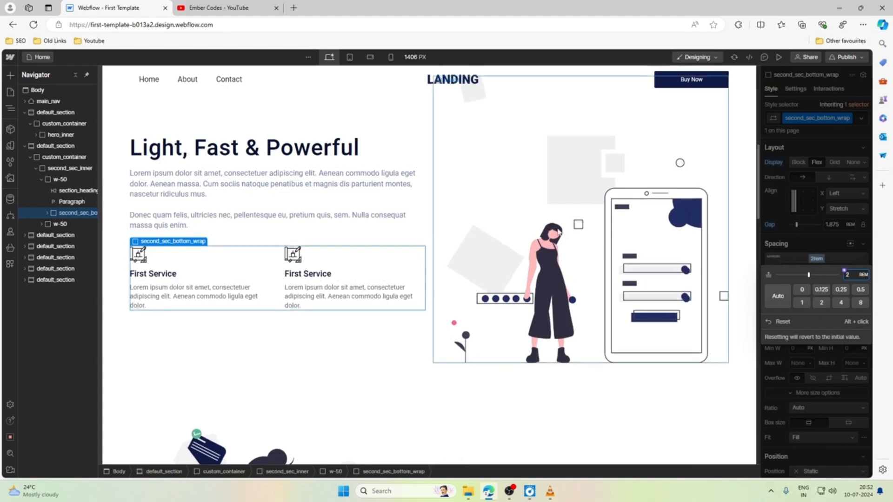
left_click(426, 203)
left_click(434, 230)
Preview the hero section at the tablet breakpoint with the canvas widened to 991 px.
scroll(433, 275, "up", 2)
scroll(433, 274, "down", 2)
scroll(432, 275, "up", 9)
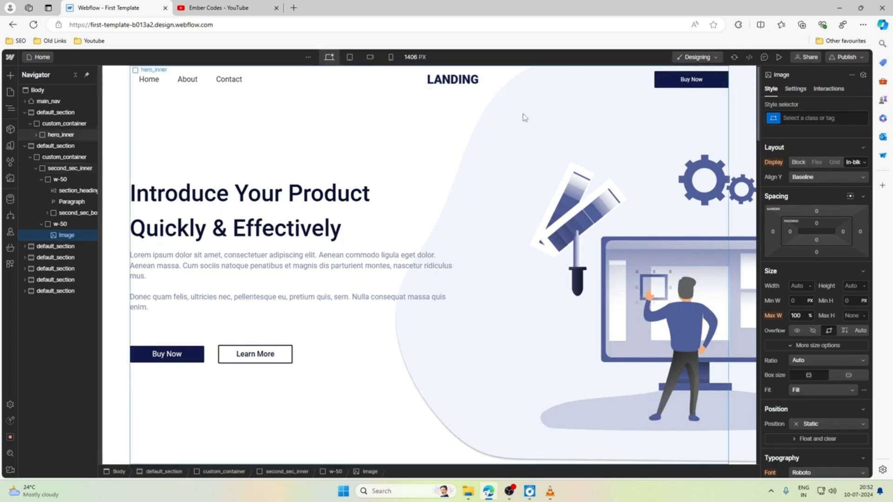
left_click(351, 58)
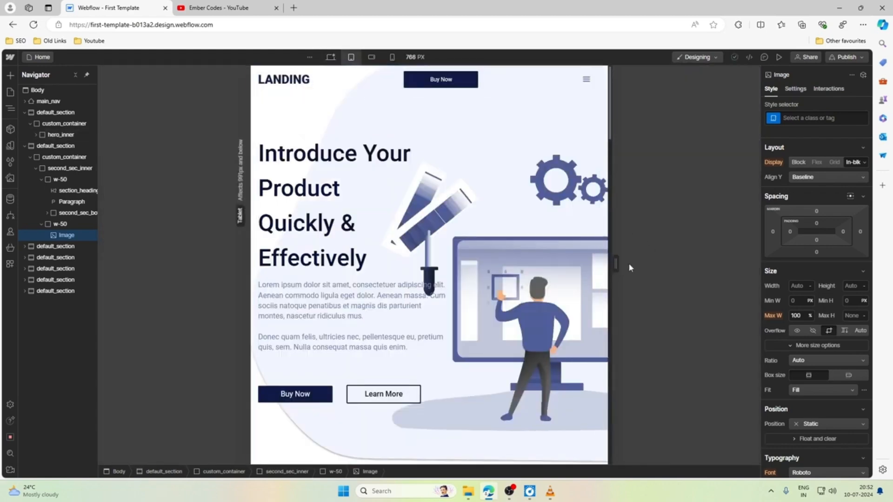
mouse_move(643, 263)
left_mouse_down()
mouse_move(744, 260)
mouse_move(625, 372)
mouse_move(719, 241)
mouse_move(639, 263)
left_mouse_up()
left_click_drag(451, 239, 771, 253)
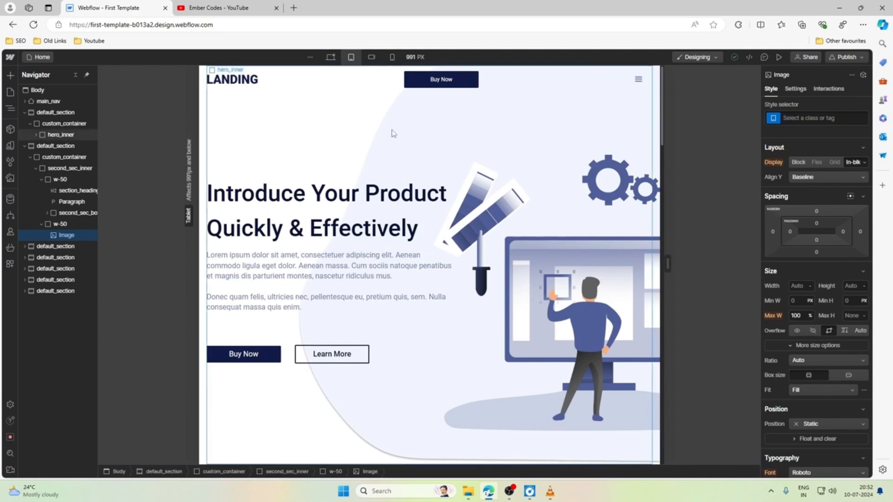
Narrow the desktop breakpoint's canvas to 992 px and review the whole page layout from the hero section to the footer.
left_click(333, 56)
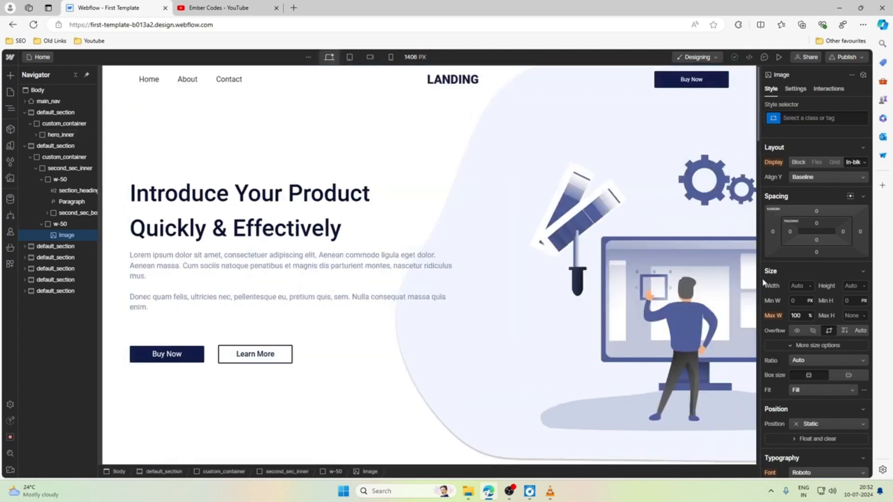
left_click_drag(757, 278, 661, 269)
left_click_drag(584, 263, 583, 263)
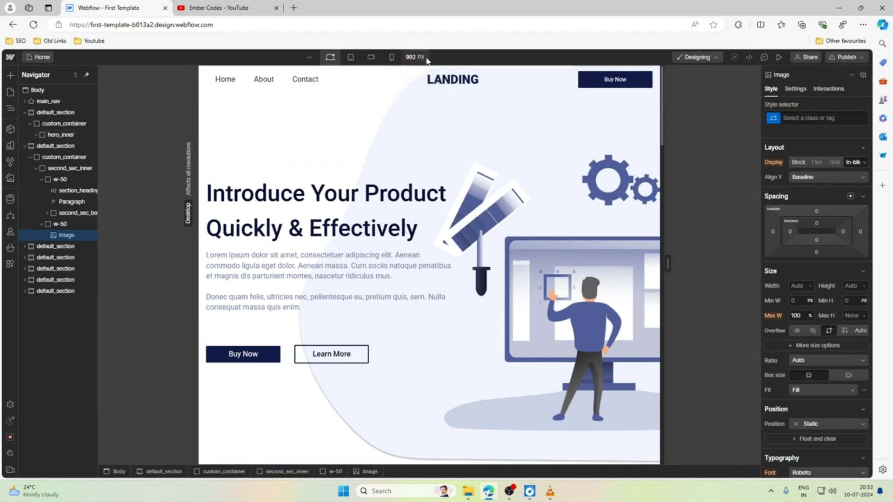
scroll(433, 139, "down", 7)
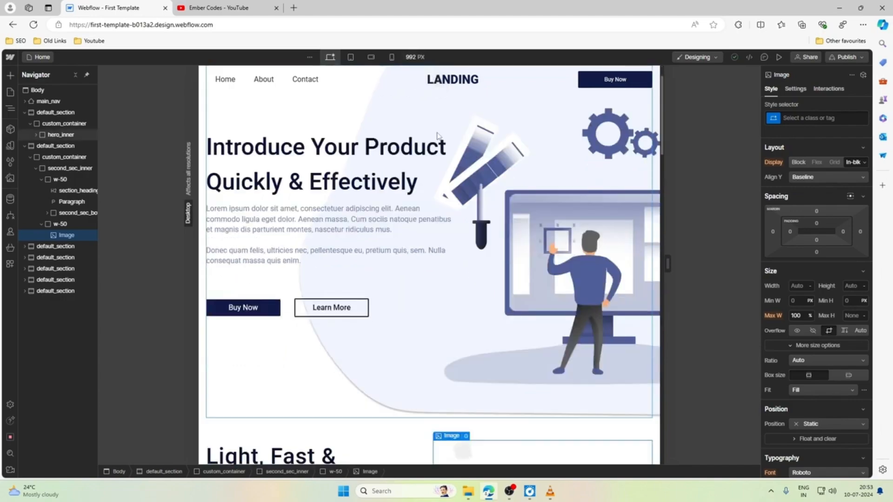
scroll(437, 136, "down", 11)
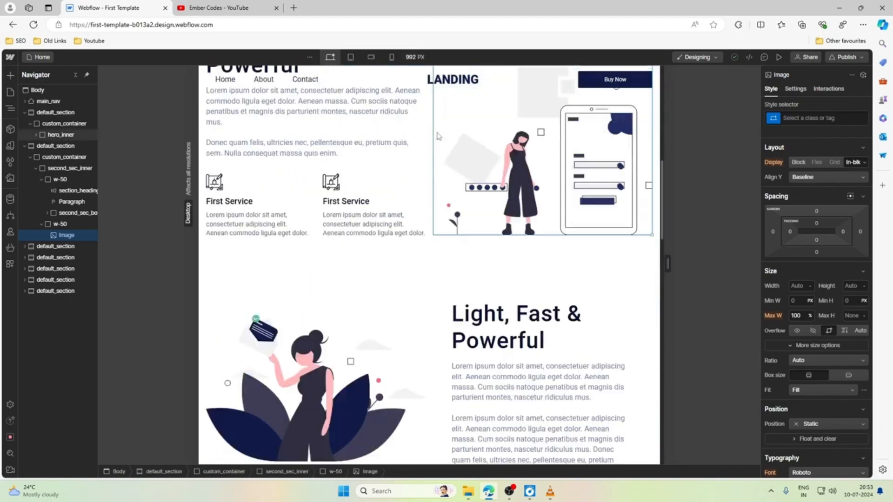
scroll(438, 136, "down", 15)
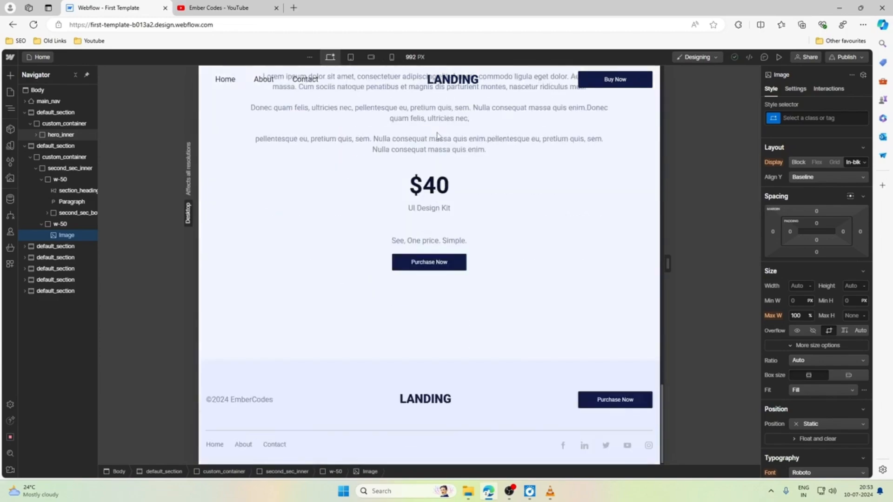
scroll(438, 136, "up", 20)
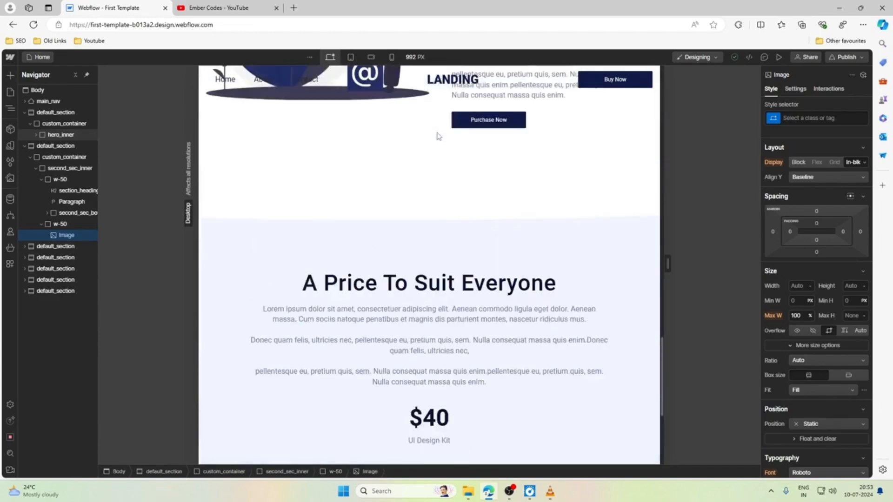
scroll(438, 136, "up", 6)
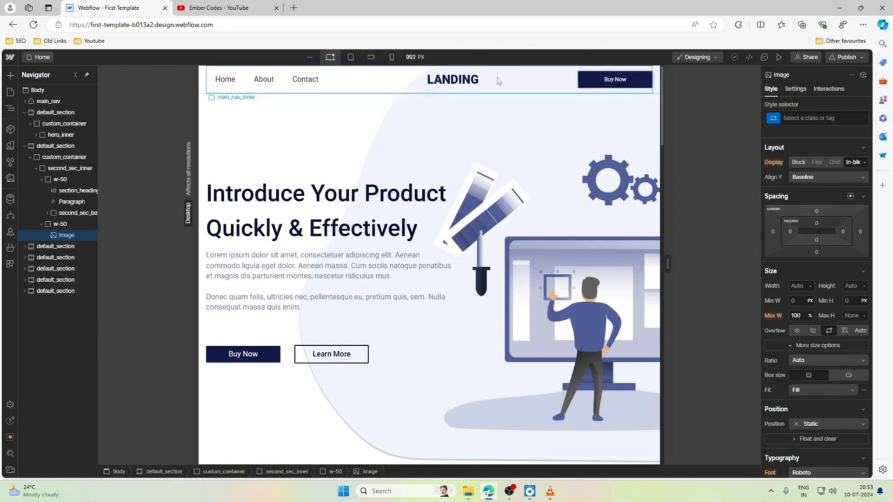
Examine the large breakpoints available to add, and return to the desktop base breakpoint.
left_click(310, 58)
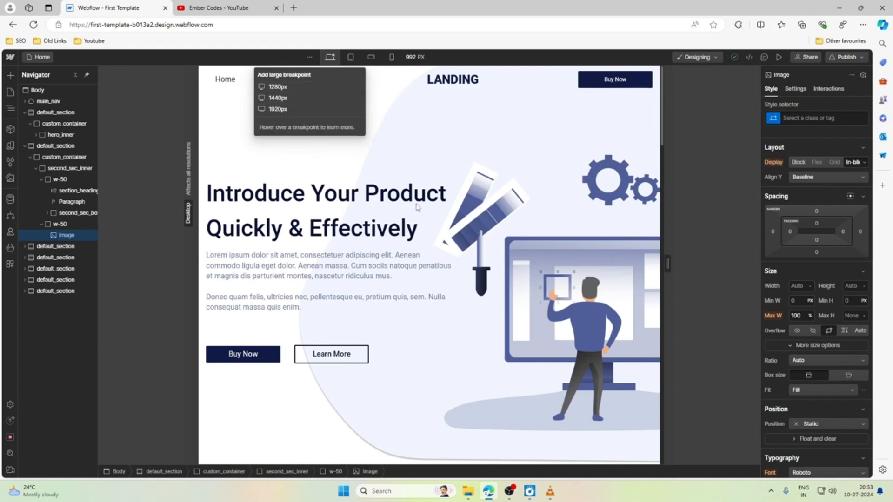
left_click(330, 56)
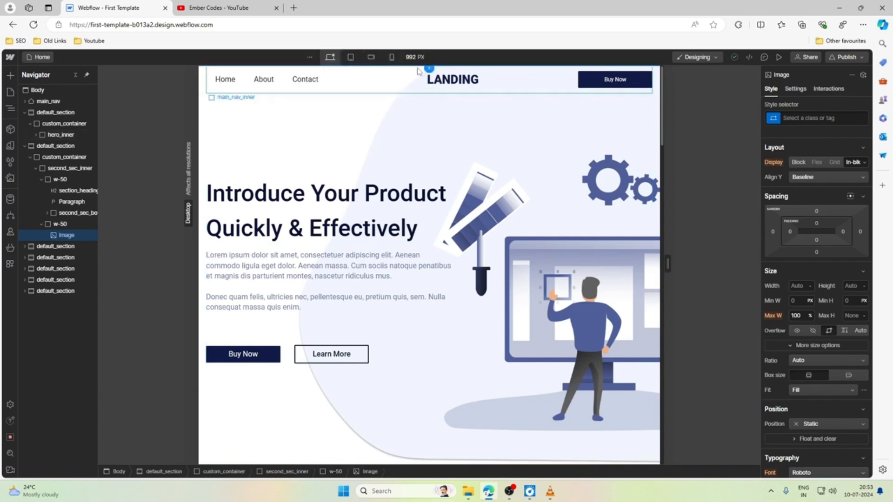
left_click(350, 57)
left_click(330, 57)
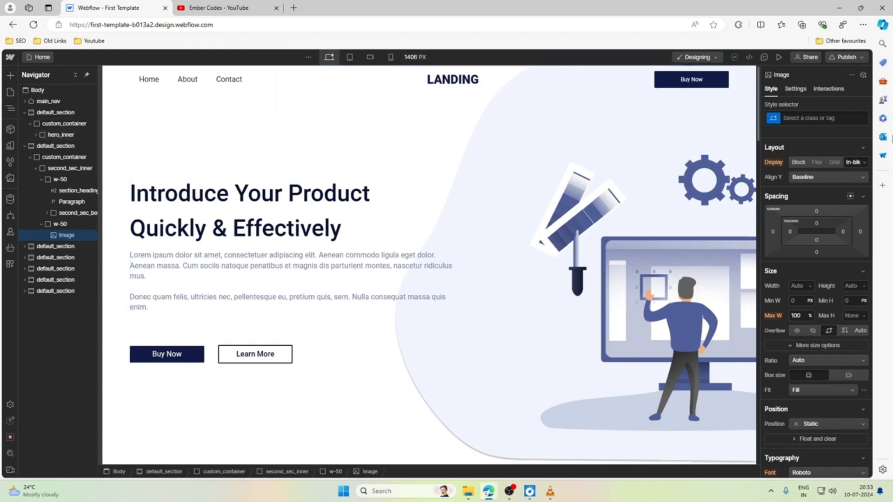
left_click(309, 57)
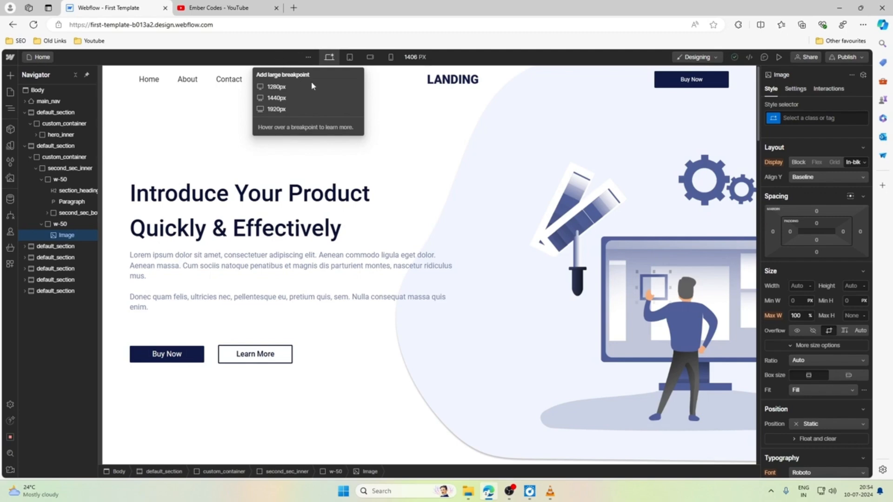
left_click(331, 58)
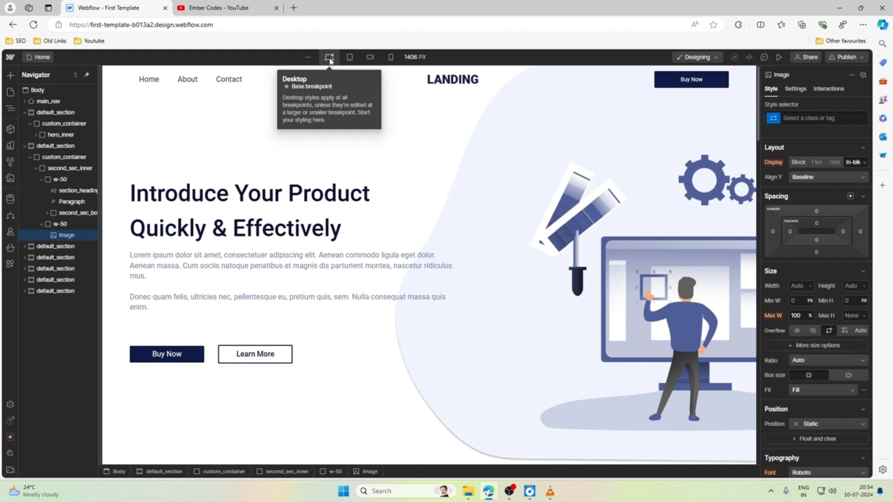
Check how far the tablet breakpoint's canvas can be narrowed, and return to the desktop breakpoint.
left_click(350, 57)
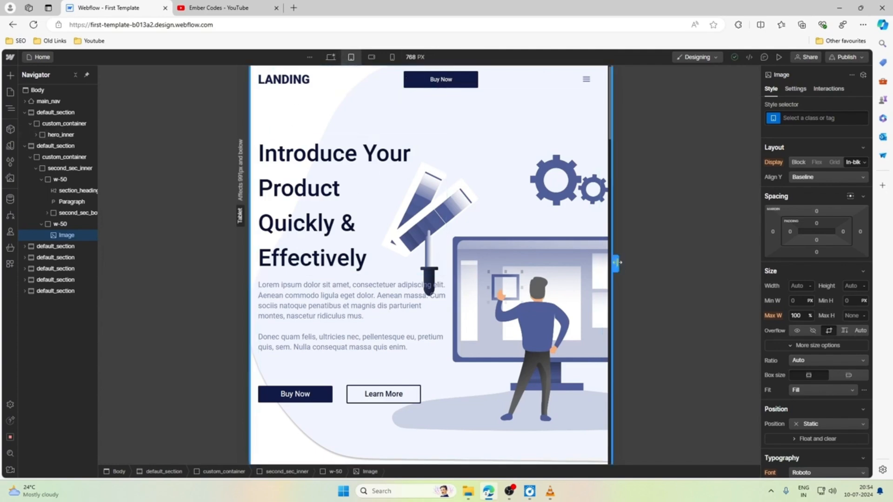
left_click_drag(616, 264, 586, 261)
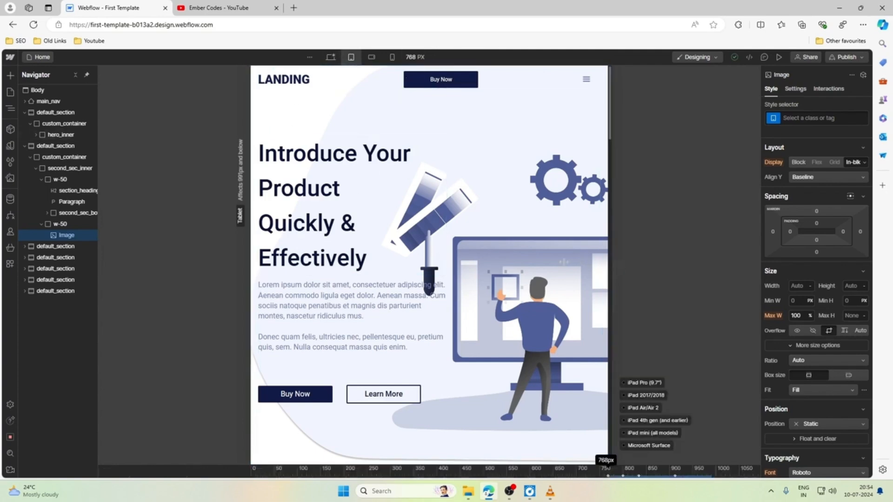
left_click(331, 56)
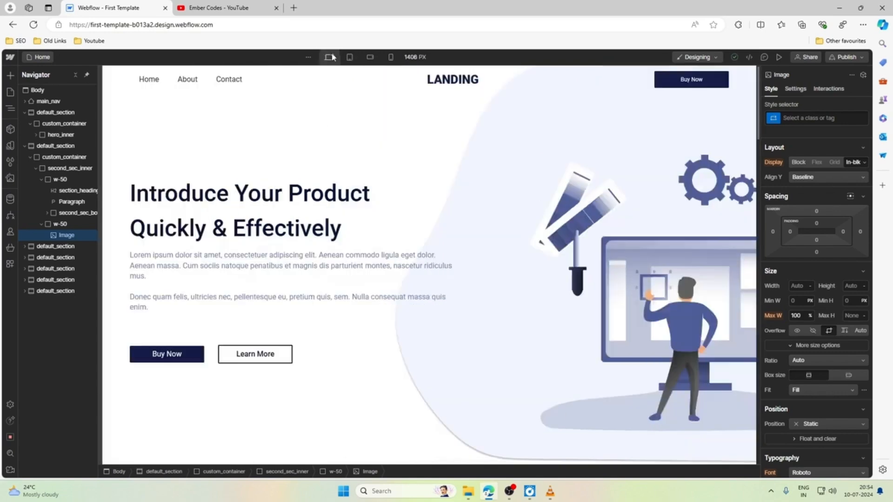
Compare the main_nav bar, its brand logo and its Buy Now button on the desktop and tablet breakpoints.
left_click(117, 87)
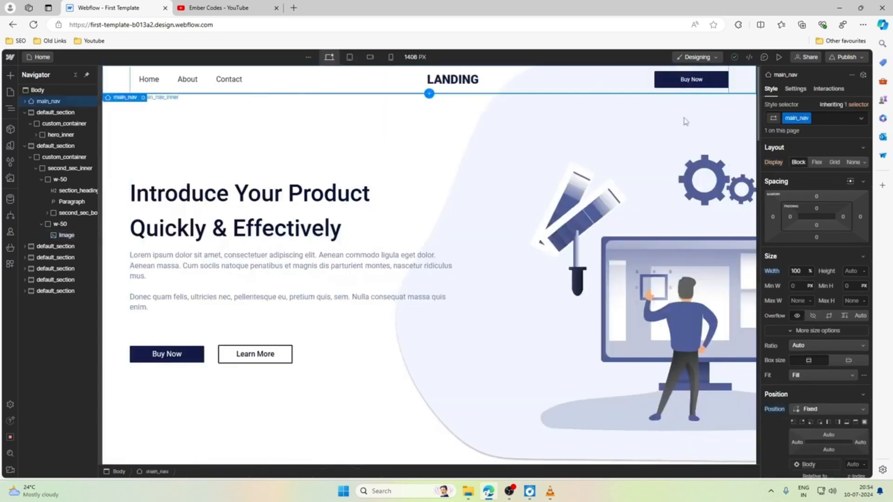
left_click(351, 57)
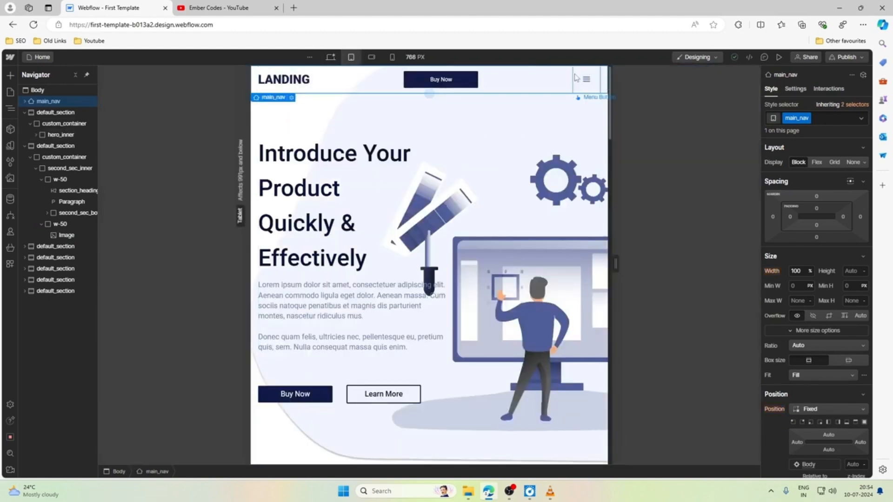
left_click(331, 57)
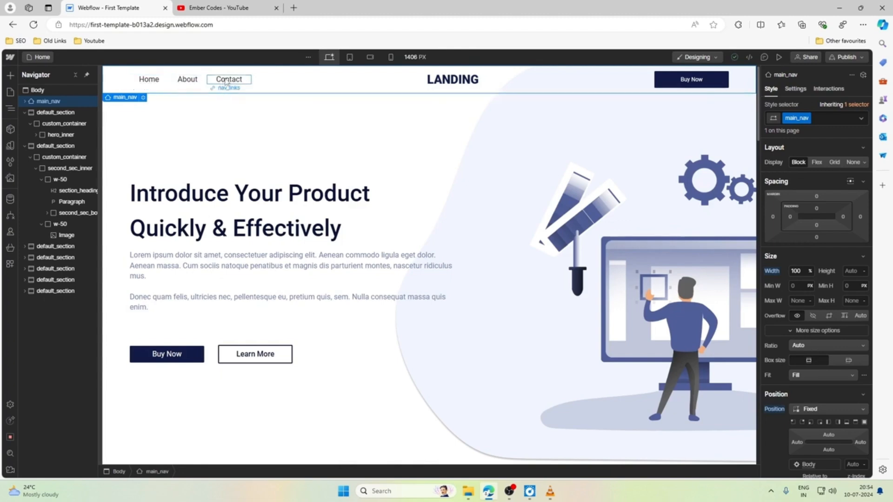
left_click(440, 84)
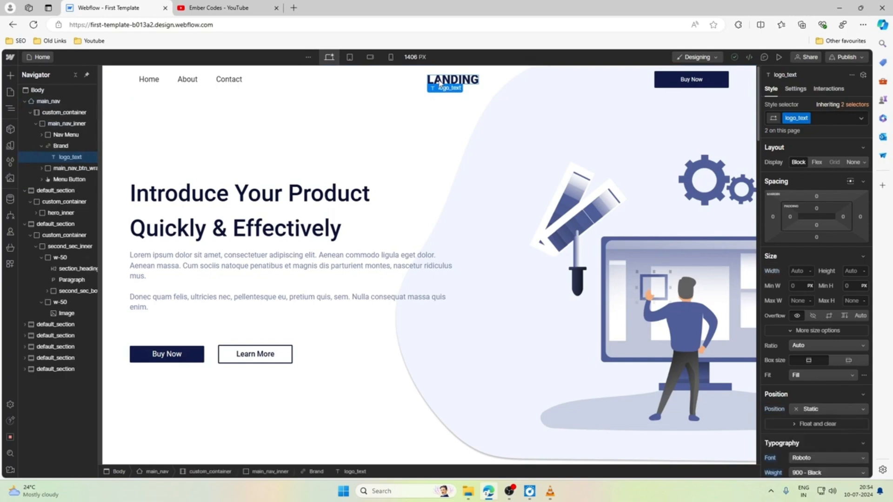
left_click(61, 145)
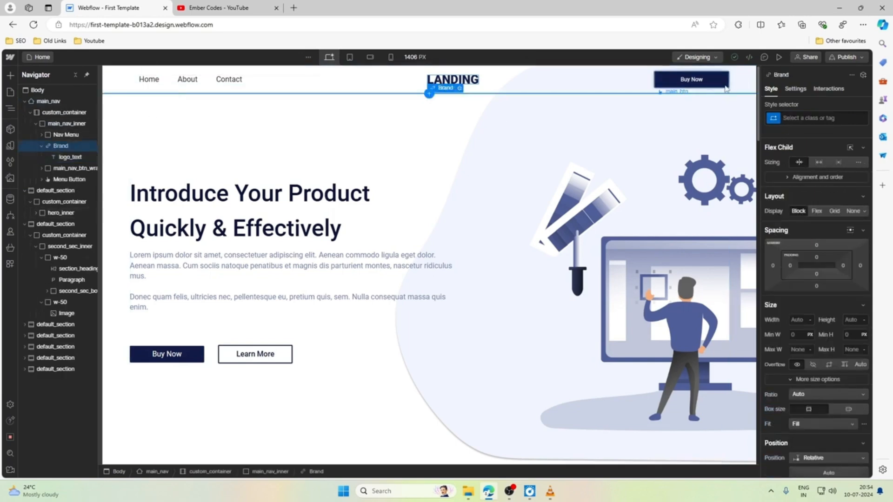
left_click(351, 58)
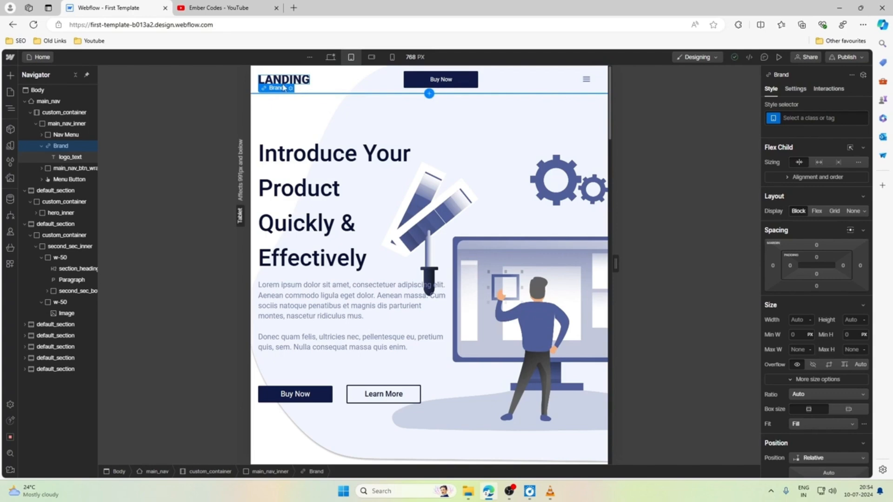
left_click(448, 81)
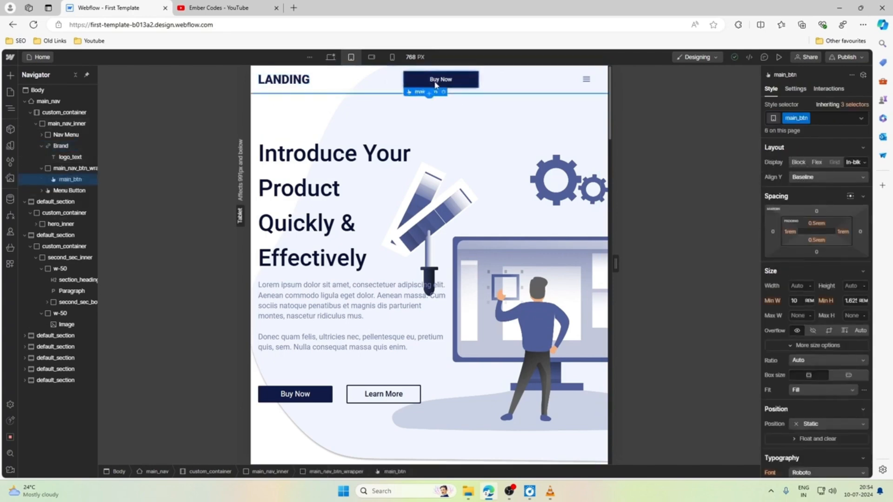
Create and assign the class menu_toggle_wrap to the navbar's Menu Button on the tablet breakpoint.
left_click(596, 89)
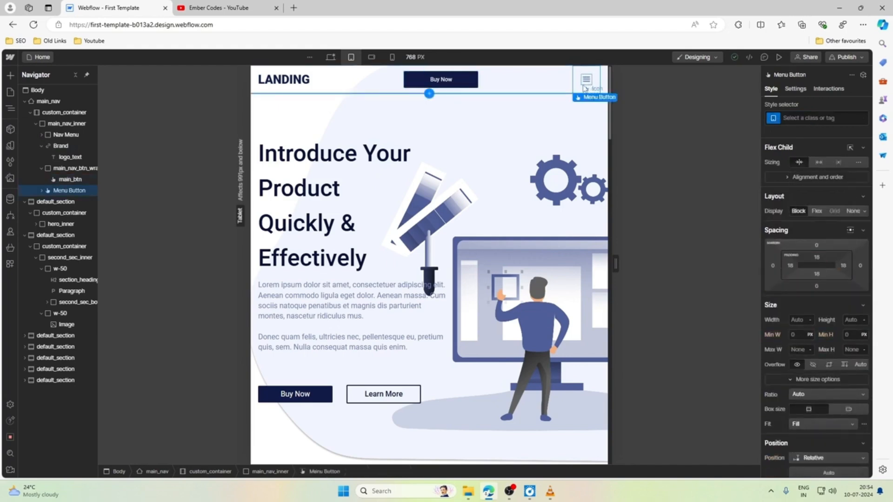
left_click(585, 88)
left_click(591, 85)
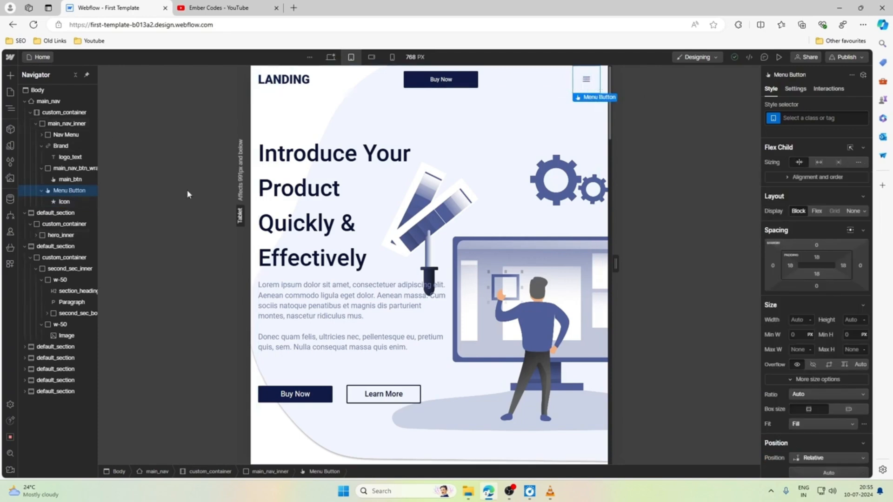
left_click(845, 119)
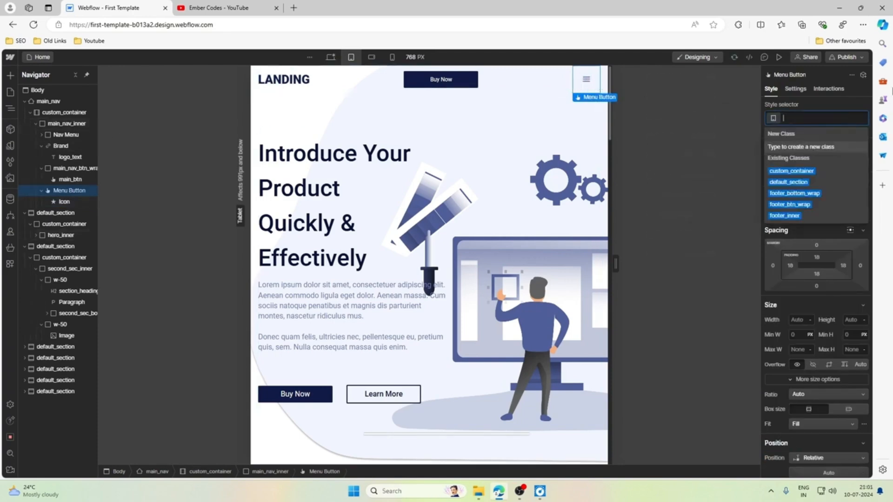
type("menu")
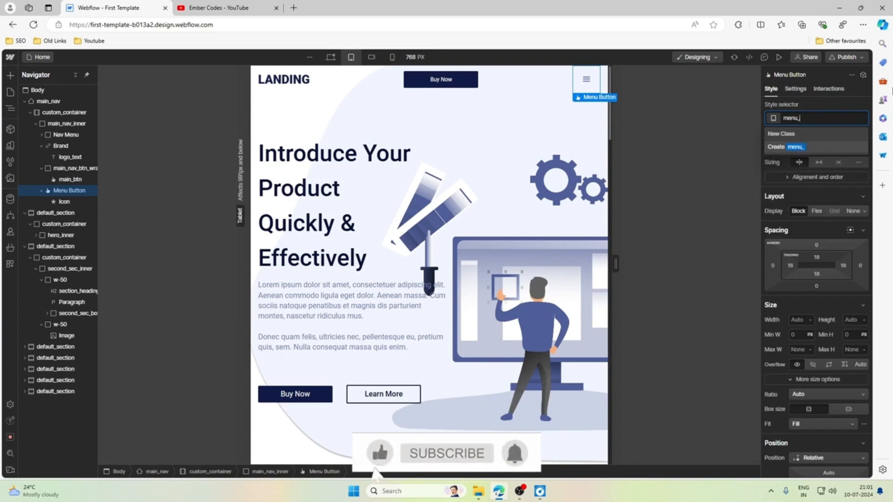
type("_toggle_wrap")
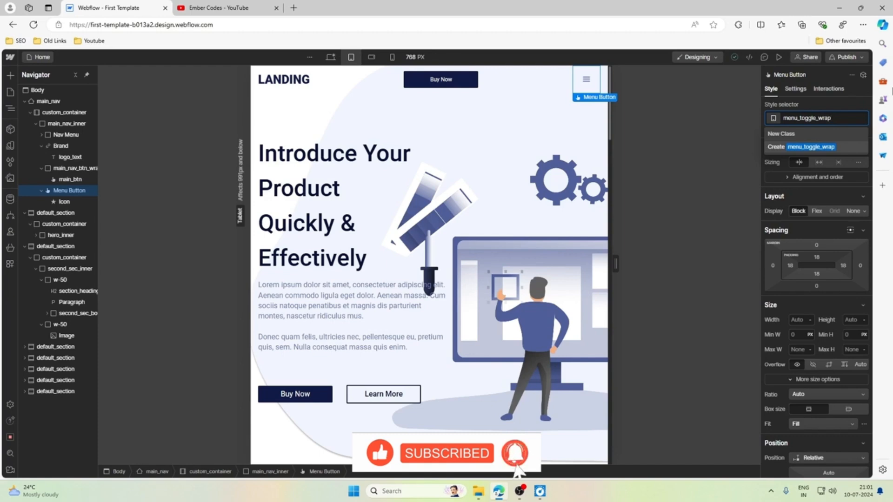
key("Return")
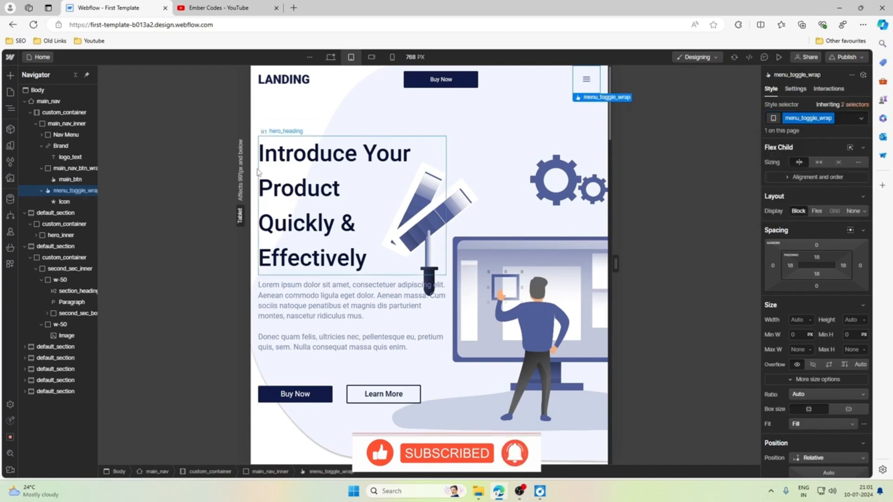
Create and assign the class ham_menu_icon to the hamburger icon inside menu_toggle_wrap.
left_click(74, 204)
left_click(823, 118)
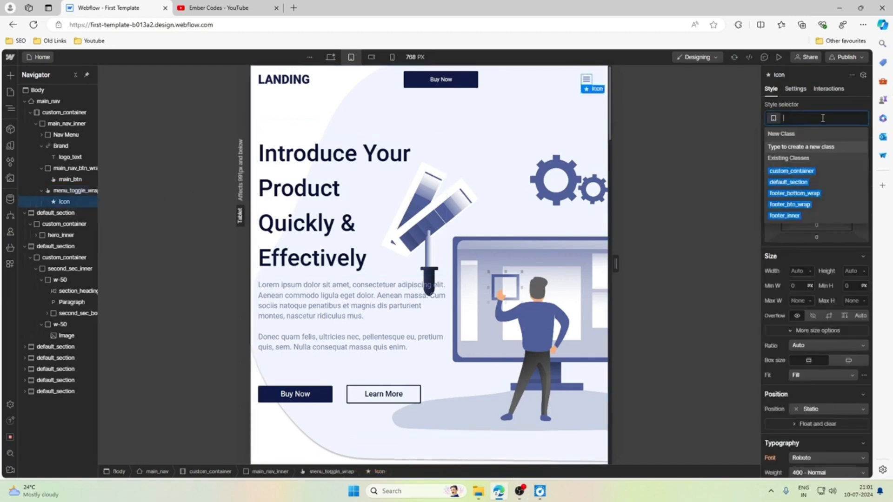
type("Men")
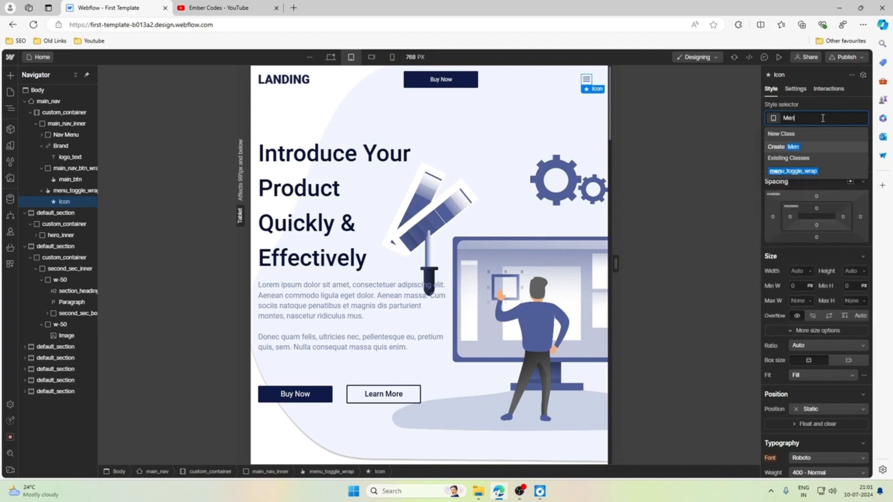
key("BackSpace")
key("BackSpace")
key("BackSpace")
type("ham")
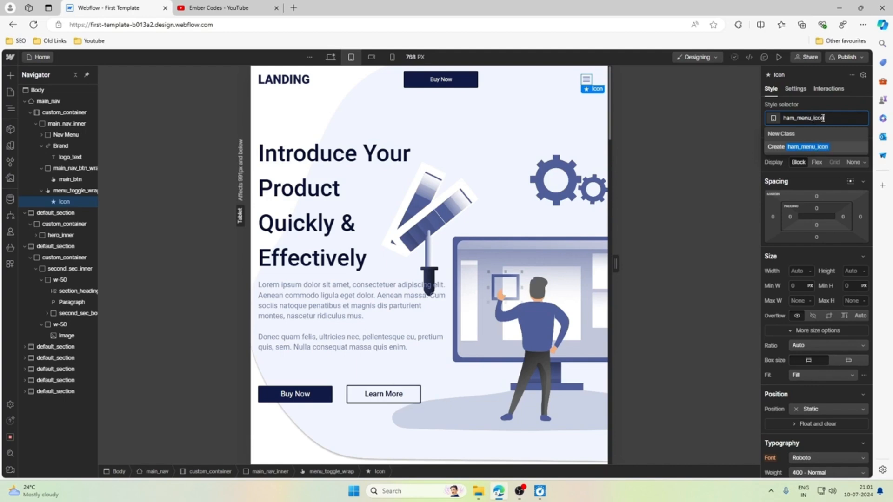
type("_menu_icon")
key("Return")
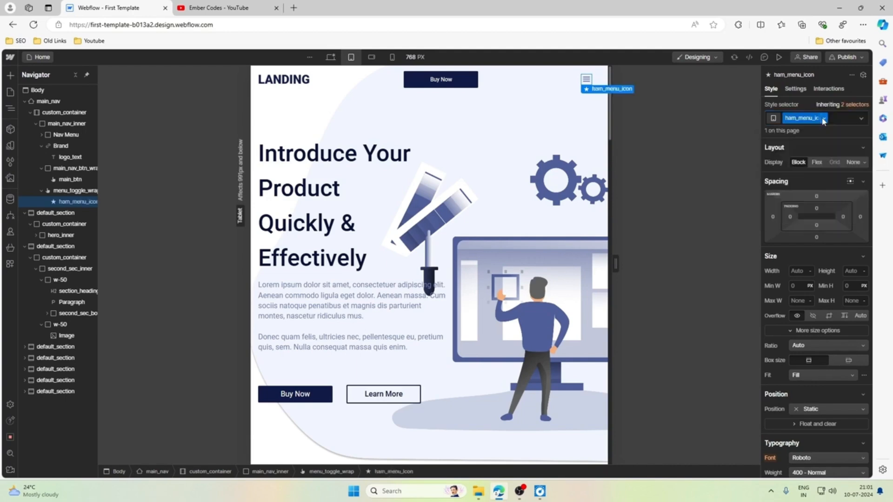
Show the navbar's dropdown menu from the menu_toggle_wrap settings to preview it at the tablet breakpoint, and hide it again.
left_click(579, 82)
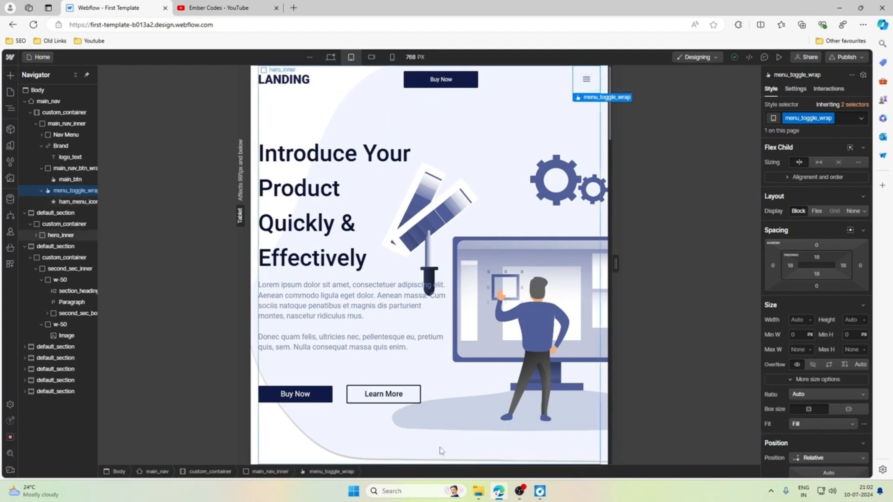
left_click(796, 89)
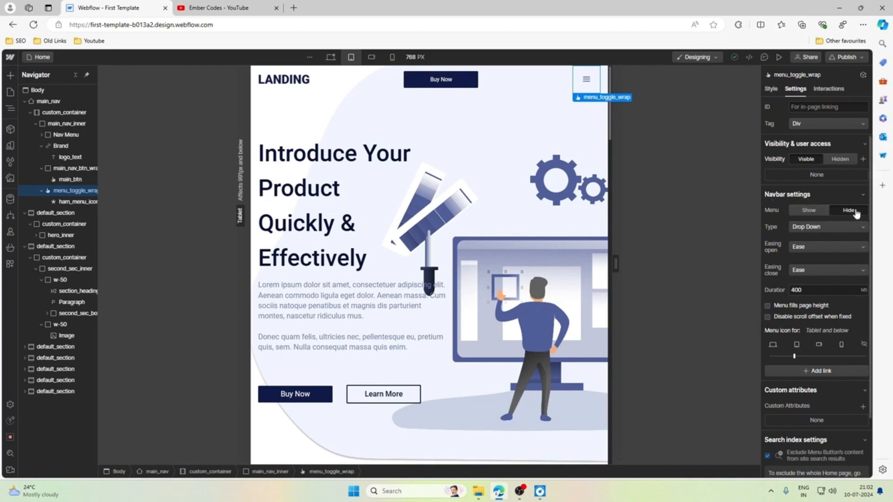
left_click(810, 211)
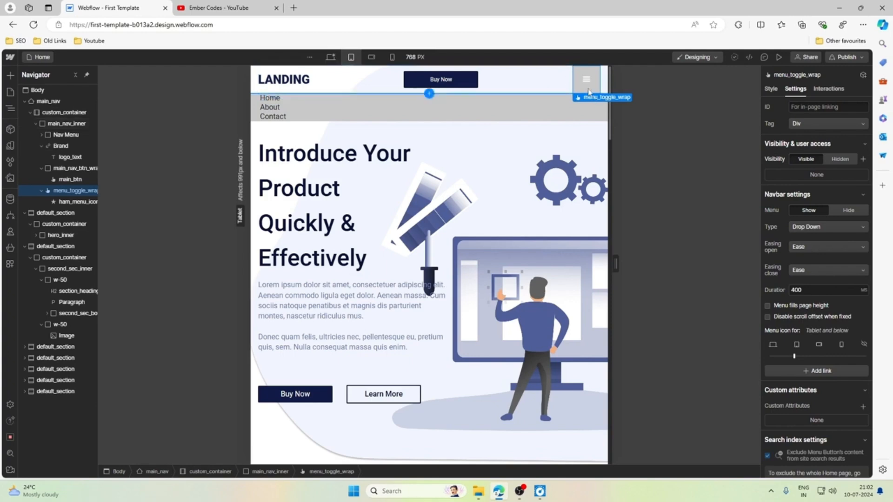
left_click(849, 210)
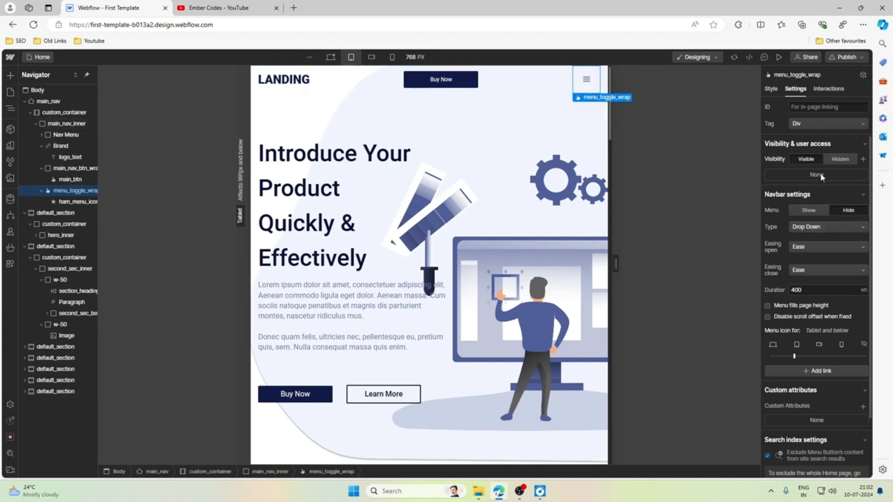
Set the position of main_nav to Static at the tablet breakpoint and check the navbar while scrolling the page.
left_click(302, 92)
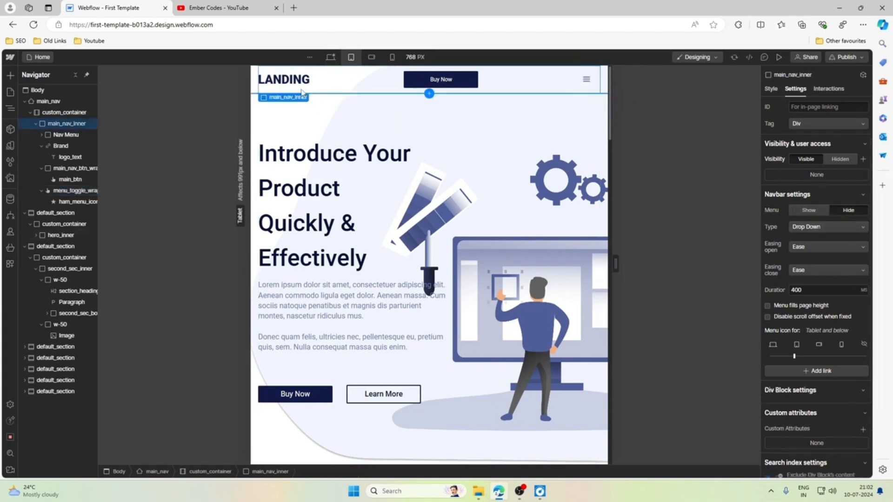
left_click(260, 88)
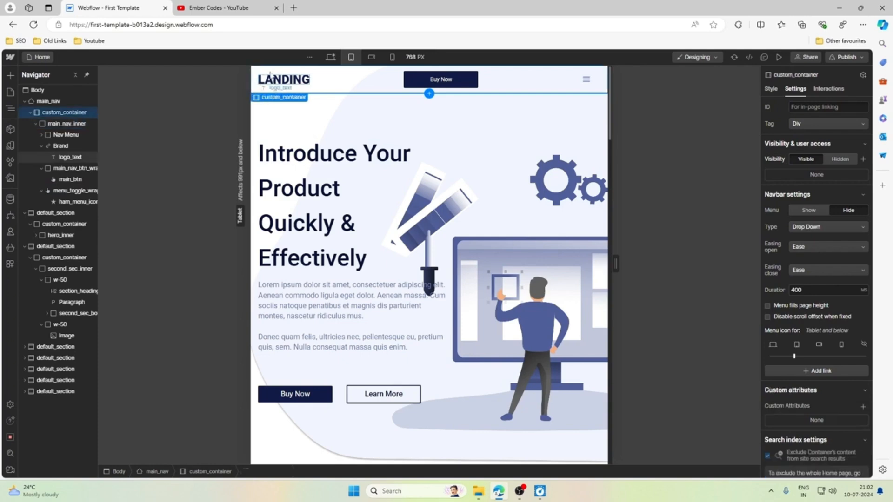
left_click(50, 102)
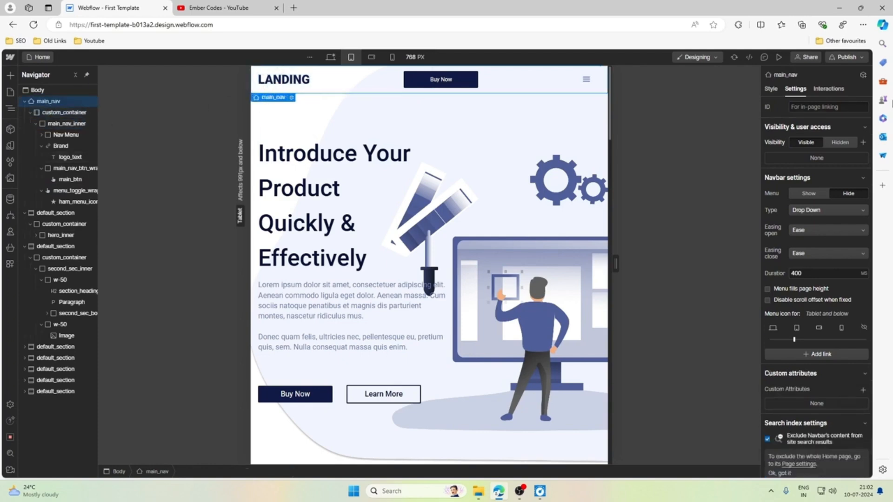
left_click(768, 88)
scroll(799, 224, "down", 4)
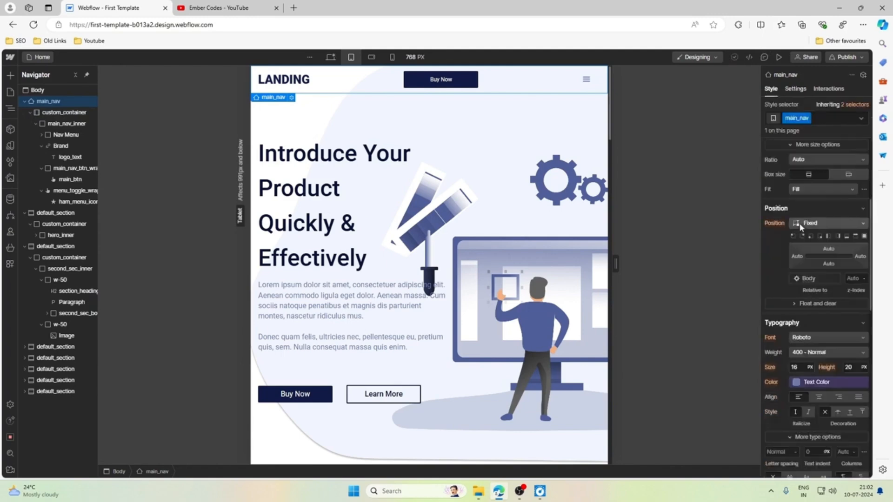
left_click(807, 223)
left_click(812, 188)
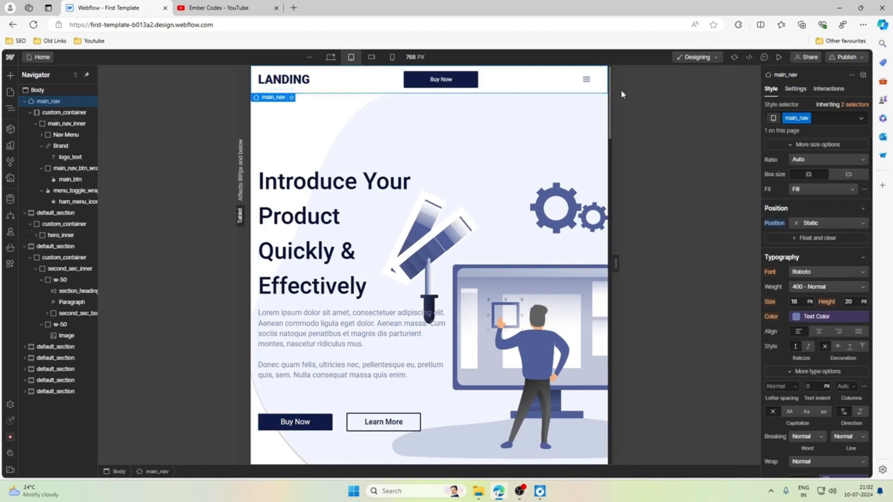
scroll(473, 146, "down", 5)
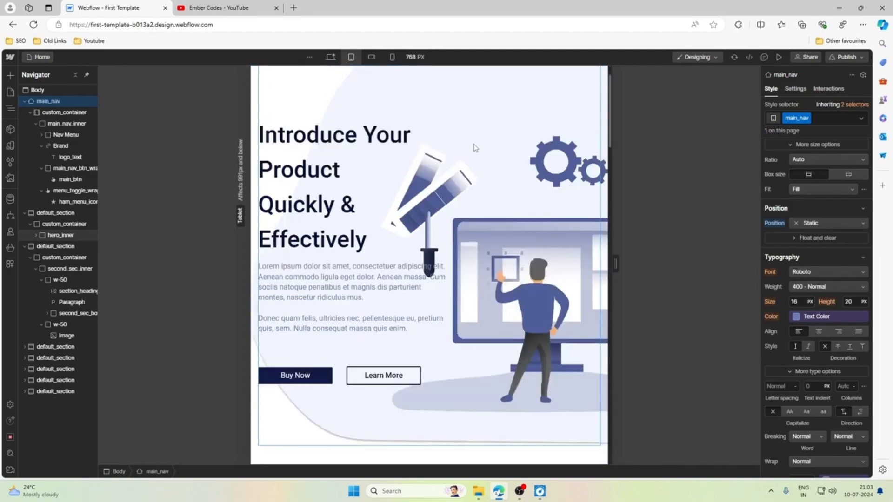
scroll(474, 147, "up", 5)
scroll(475, 148, "down", 4)
scroll(475, 148, "up", 4)
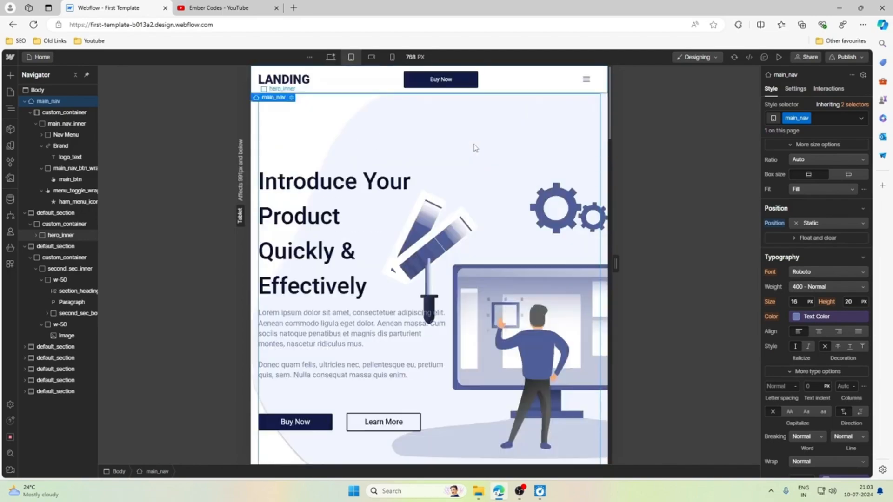
scroll(474, 148, "down", 4)
scroll(473, 147, "up", 4)
Reset the tablet position override on main_nav and review its inherited position, typography and size settings.
left_click(254, 93)
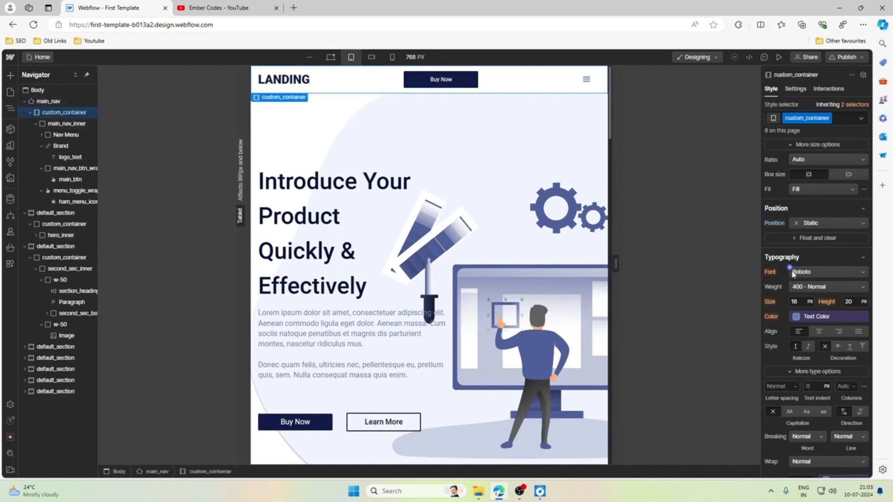
left_click(48, 101)
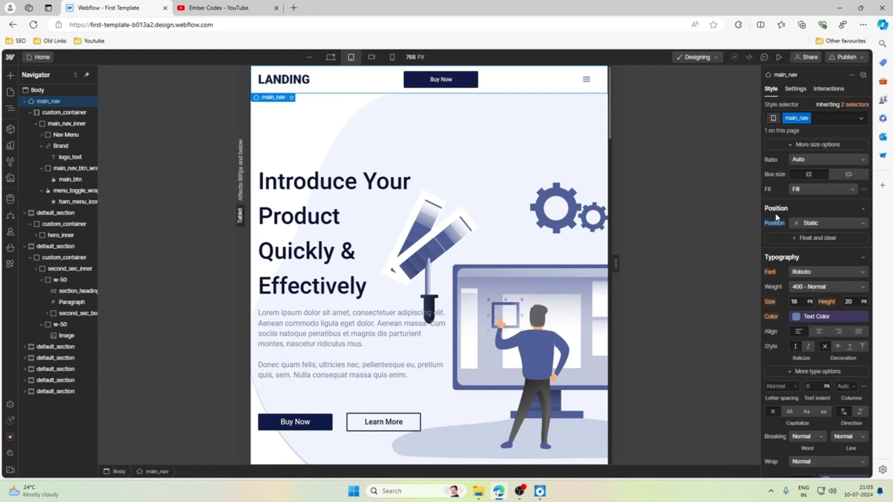
left_click(771, 227)
left_click(769, 238)
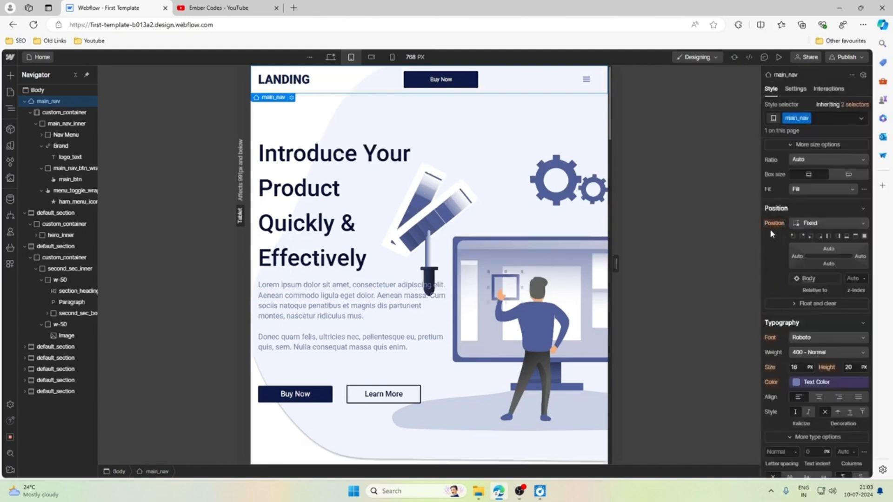
scroll(770, 288, "down", 7)
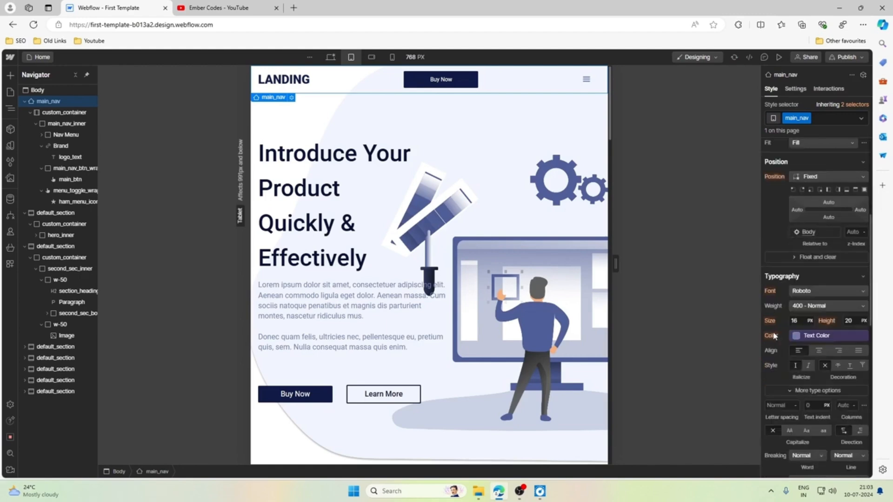
scroll(776, 246, "up", 8)
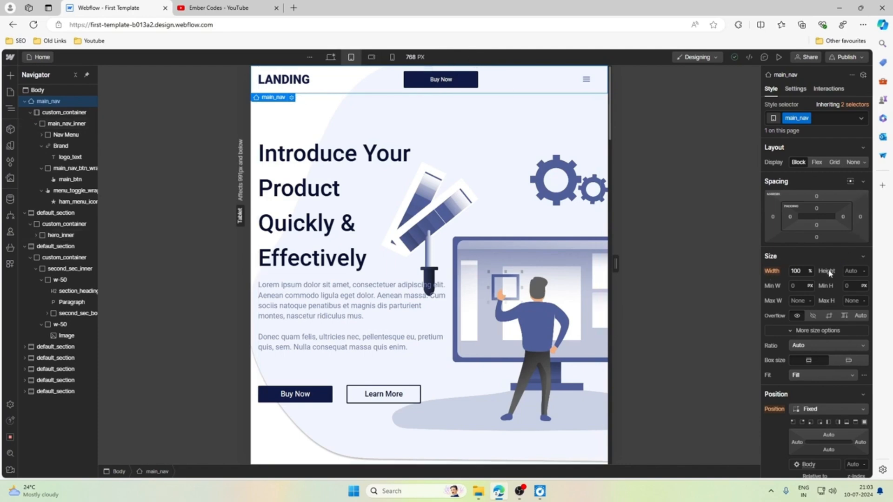
Set main_nav's position to Static again and examine the page's scrolling behaviour.
scroll(829, 274, "down", 4)
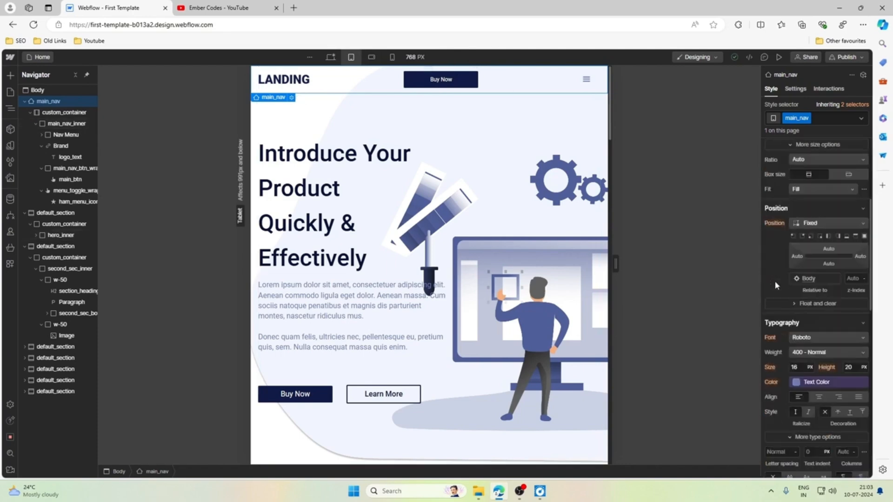
left_click(822, 224)
left_click(820, 189)
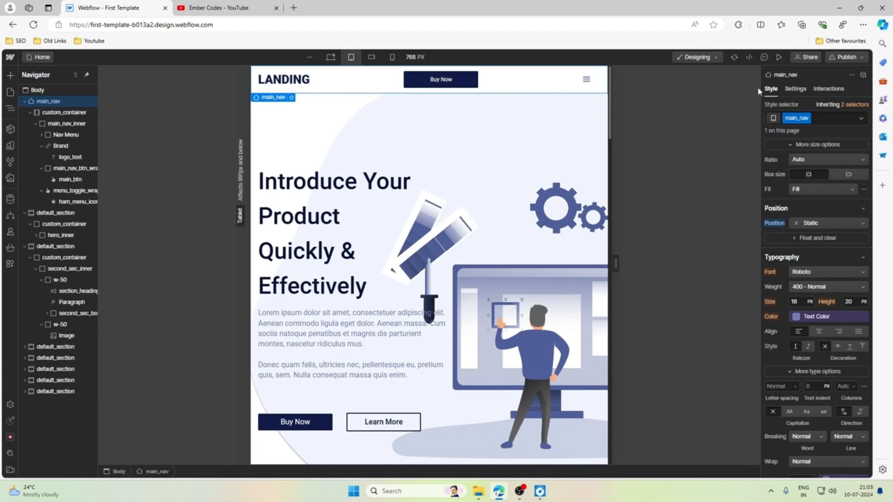
scroll(817, 285, "up", 4)
scroll(818, 285, "down", 4)
scroll(343, 116, "down", 2)
scroll(344, 120, "up", 2)
scroll(344, 120, "down", 3)
scroll(344, 120, "up", 3)
Reset main_nav's position to compare the page scroll with the inherited Fixed setting, and return the position to Static.
left_click(774, 223)
left_click(790, 238)
scroll(565, 192, "down", 4)
scroll(565, 191, "up", 4)
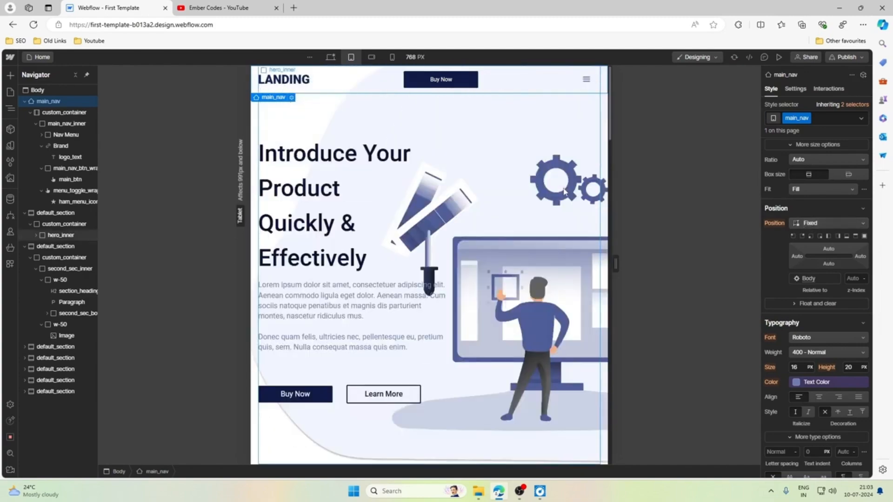
left_click(812, 223)
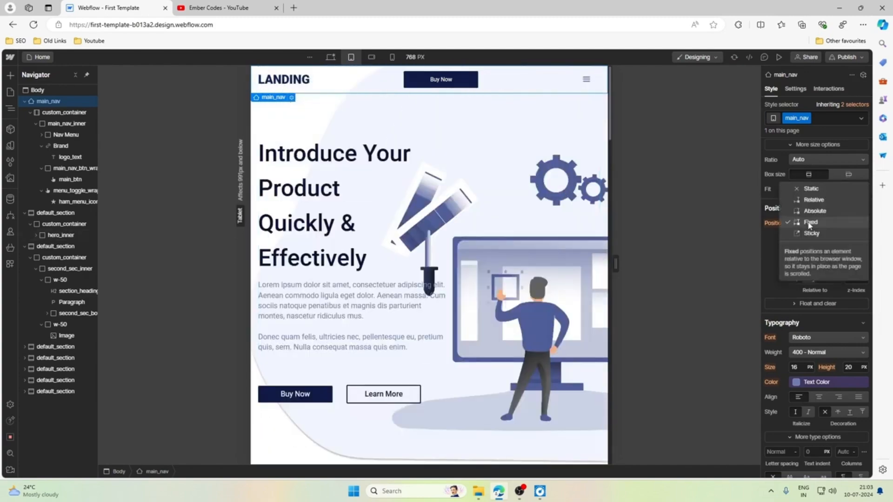
left_click(811, 189)
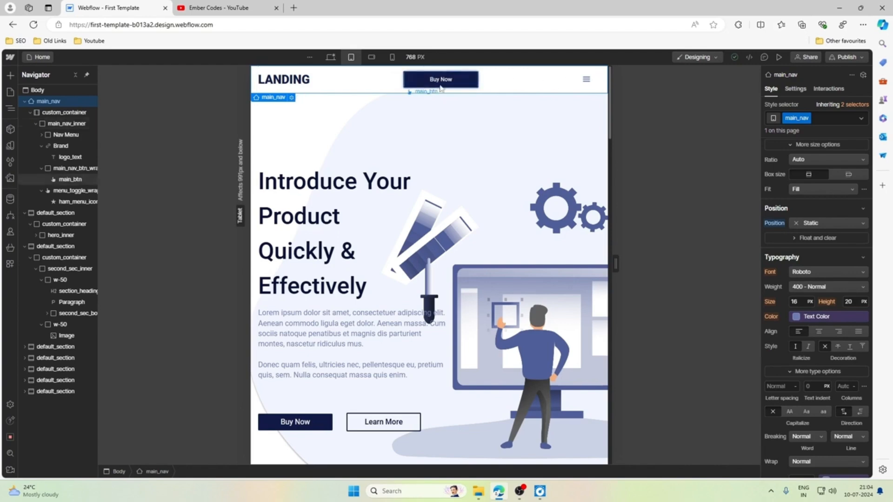
Set the padding of menu_toggle_wrap around the hamburger icon to 0.75rem on all four sides.
left_click(585, 87)
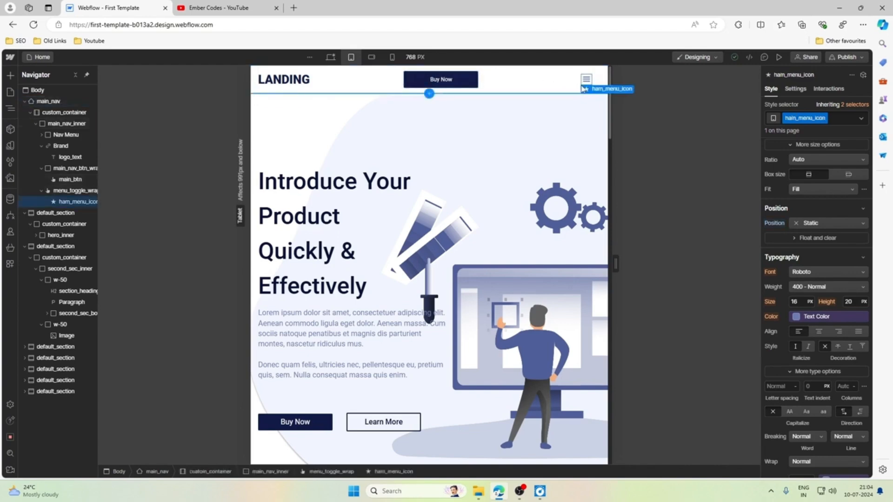
scroll(802, 232, "up", 2)
scroll(802, 238, "up", 2)
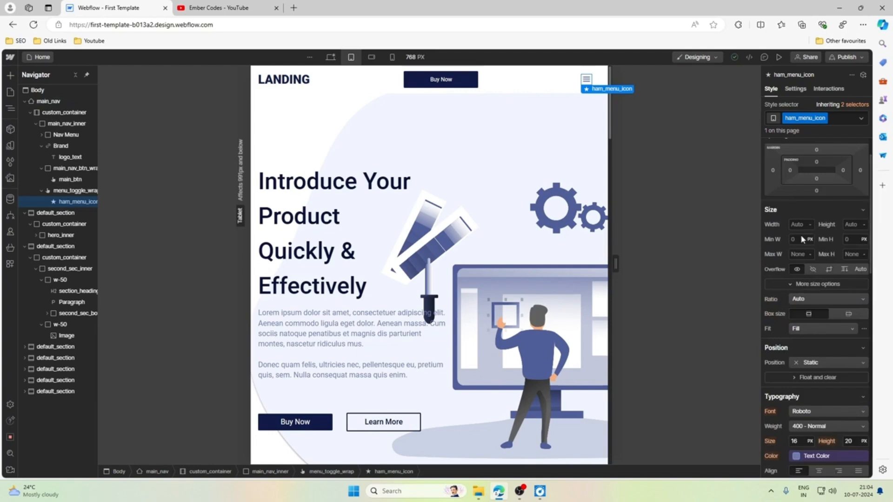
scroll(806, 225, "down", 1)
left_click(578, 84)
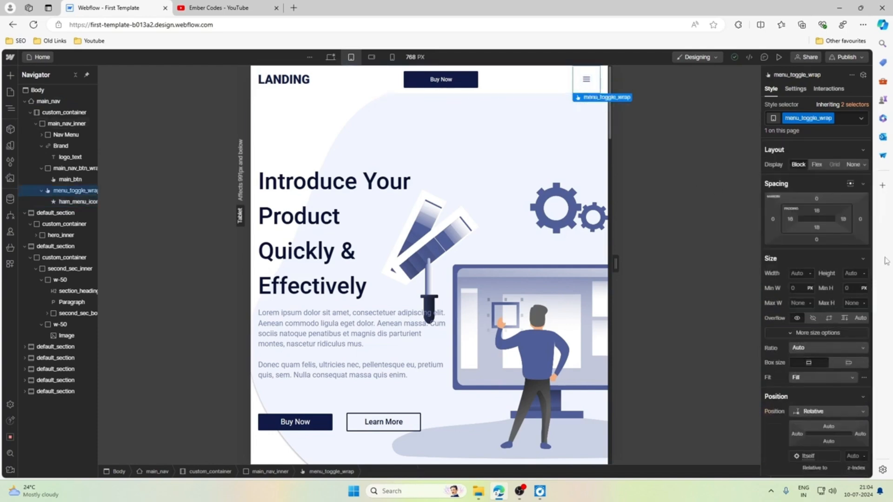
left_click(817, 212)
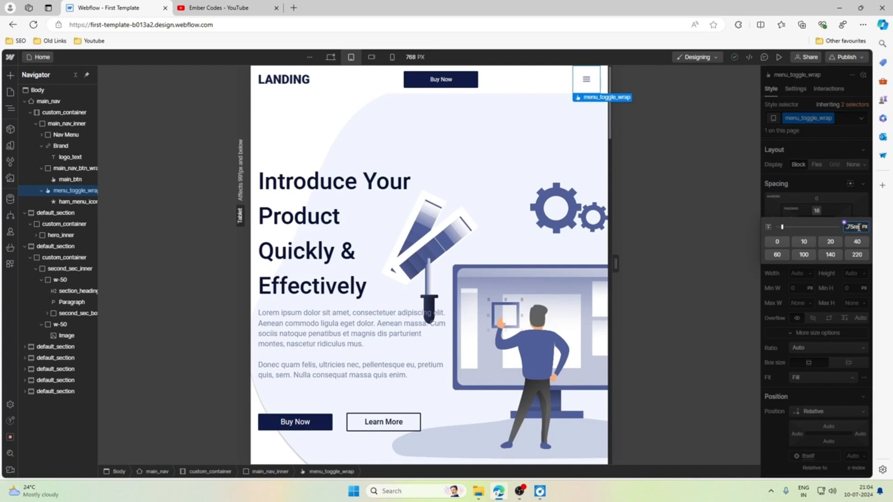
key("Return")
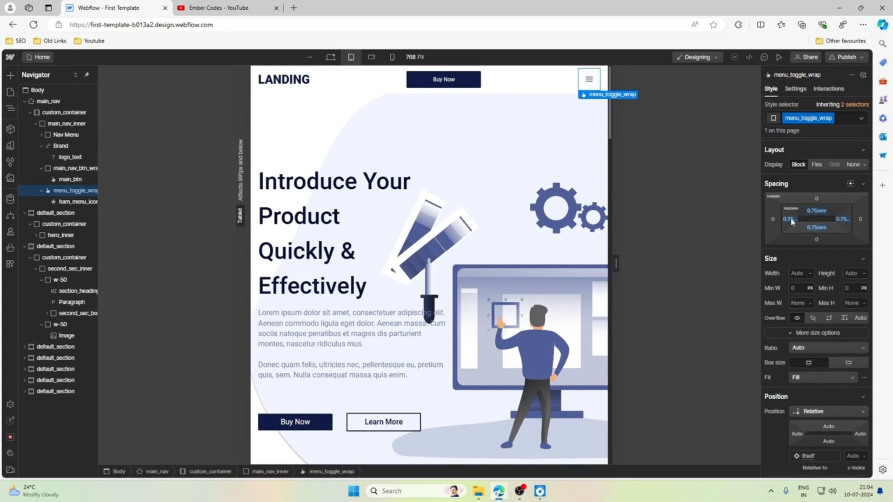
Try menu_toggle_wrap padding of 0.5rem above and below, and 0.875rem on all four sides.
left_click(818, 211)
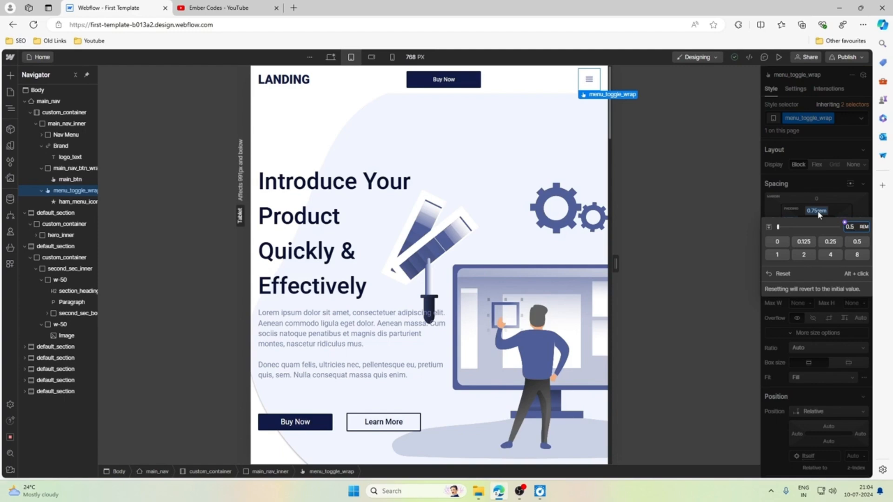
key("Return")
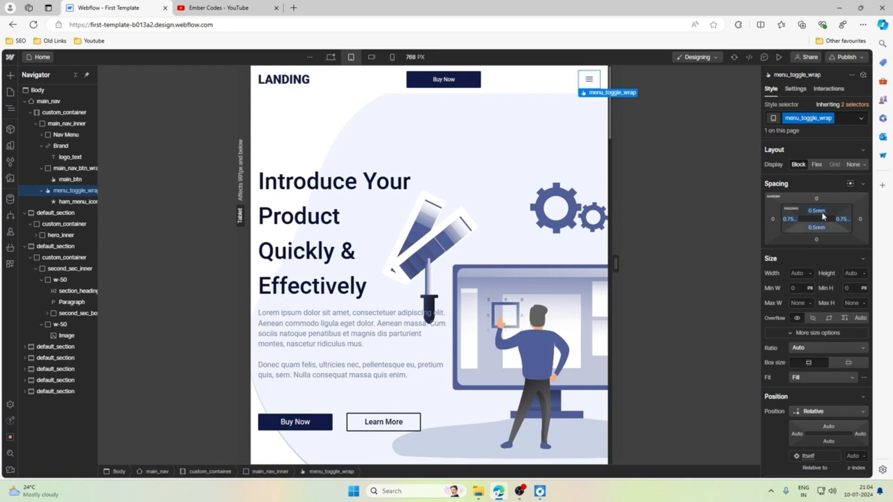
left_click(817, 212)
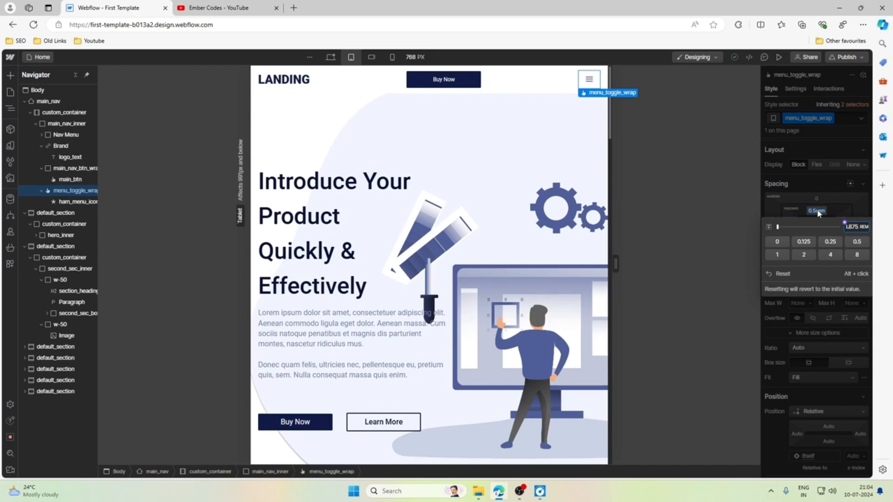
key("Return")
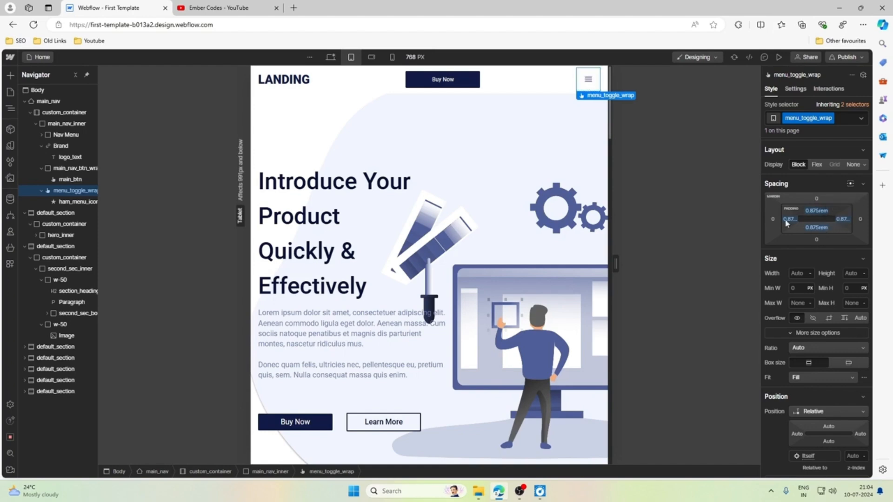
Return the padding of menu_toggle_wrap to 0.75rem on all four sides.
left_click(821, 211)
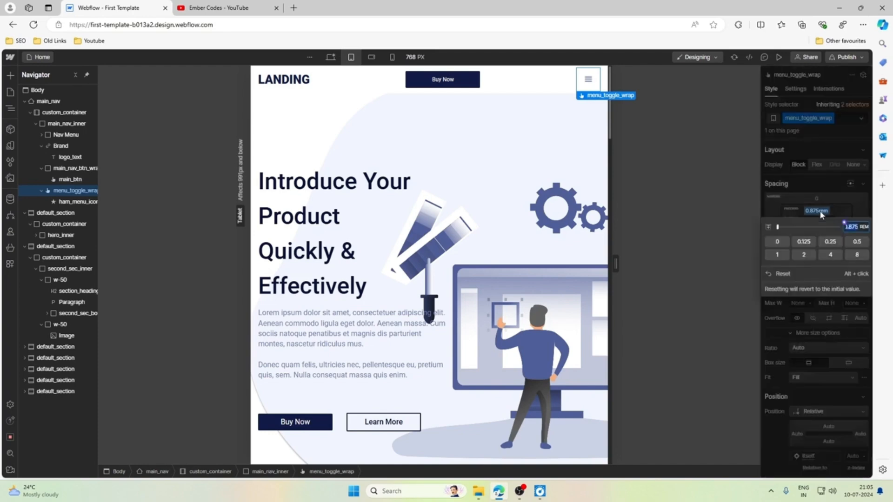
type(".75")
key("Return")
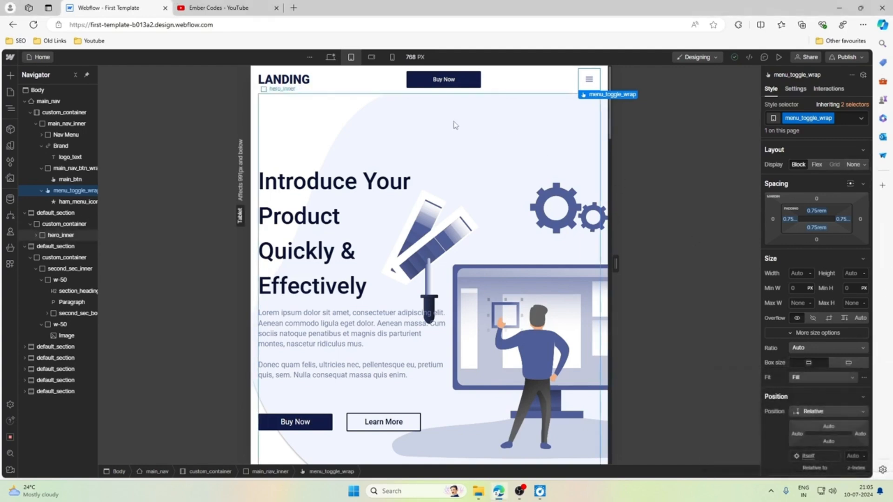
left_click(866, 491)
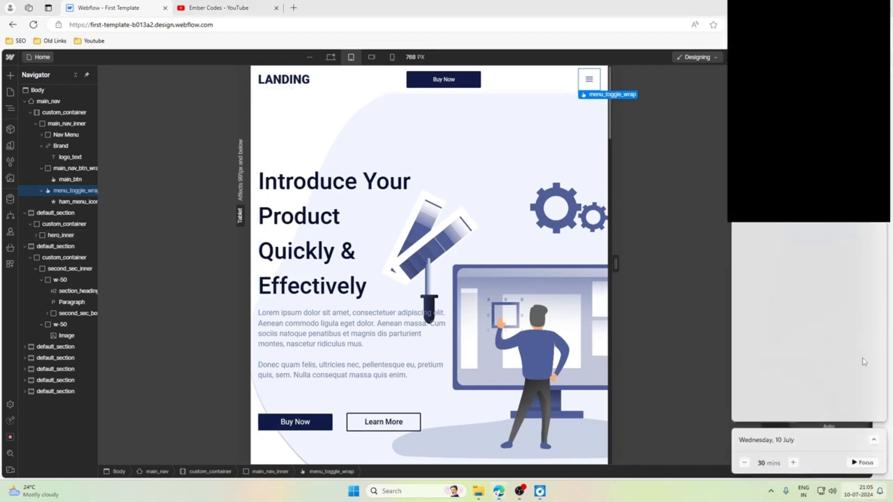
left_click(866, 491)
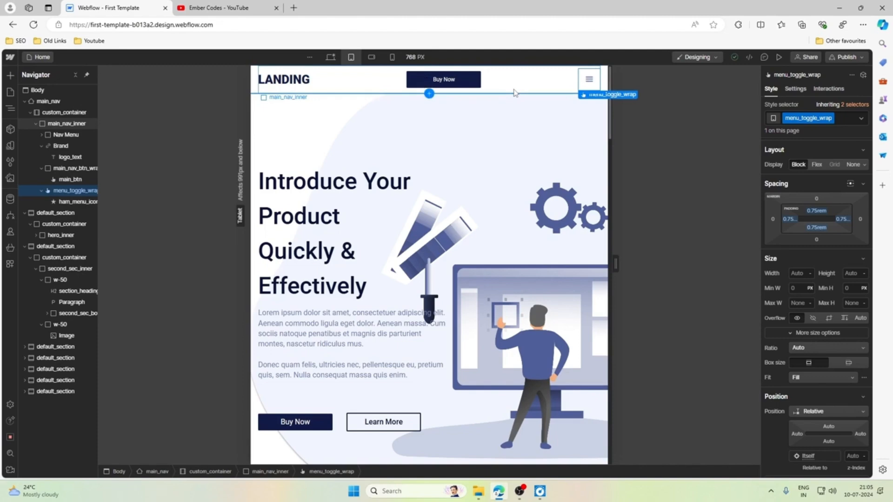
Add an outside box shadow to main_nav with a Y offset of 4 px.
left_click(255, 89)
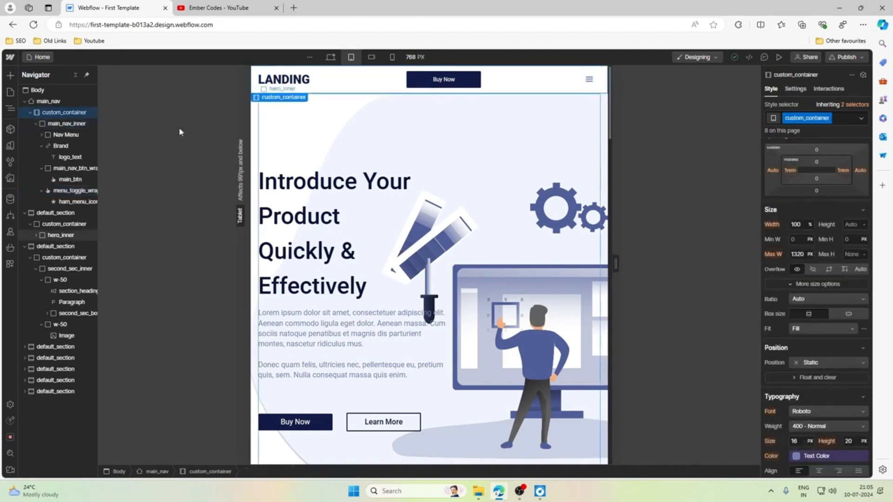
left_click(51, 101)
scroll(795, 312, "down", 10)
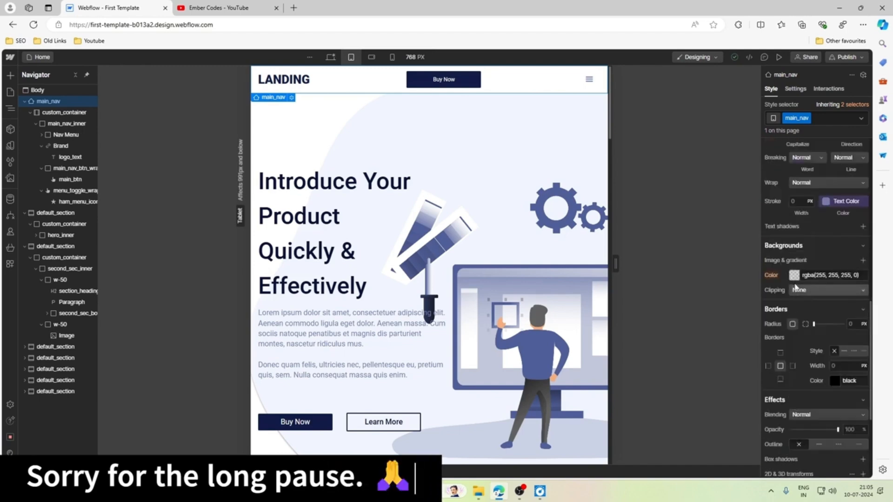
scroll(797, 300, "down", 4)
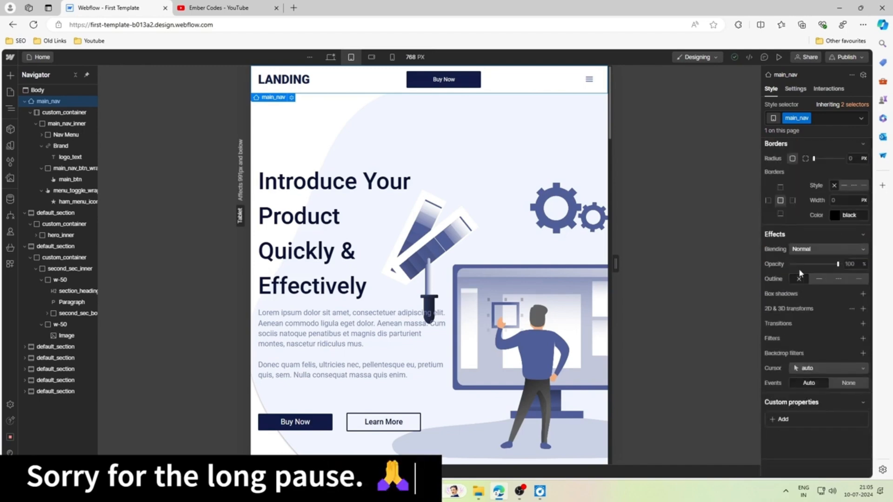
left_click(863, 295)
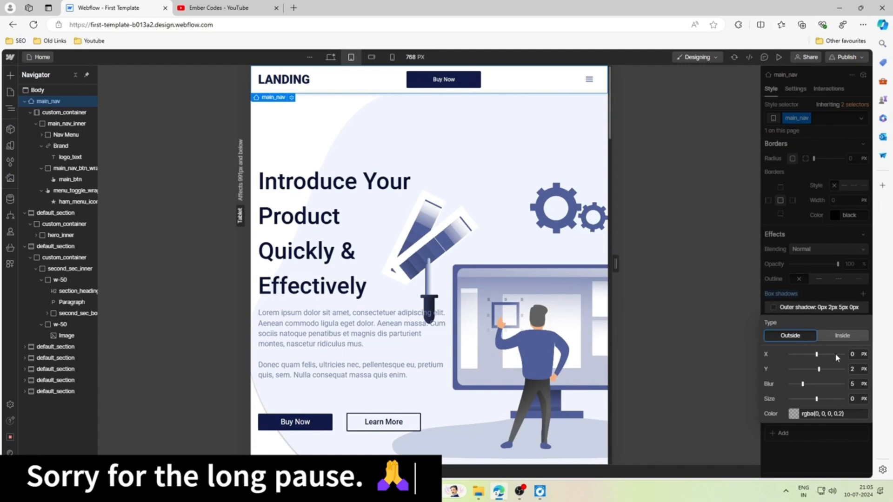
left_click_drag(819, 369, 822, 368)
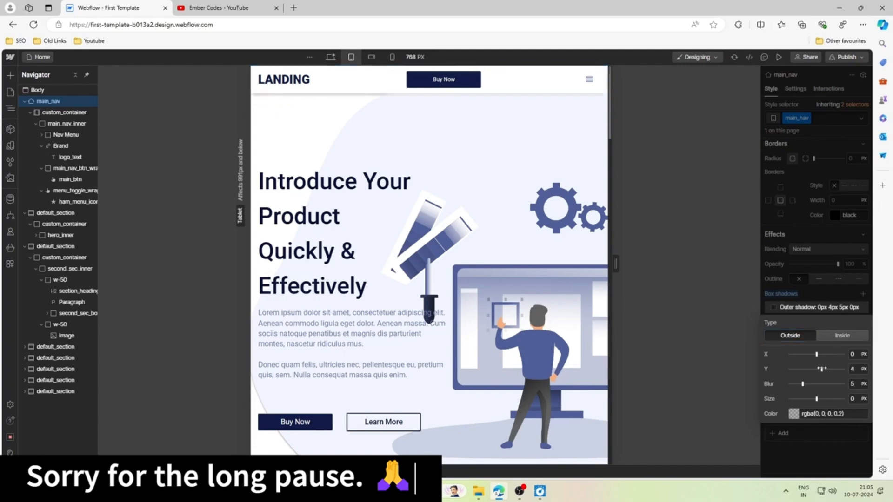
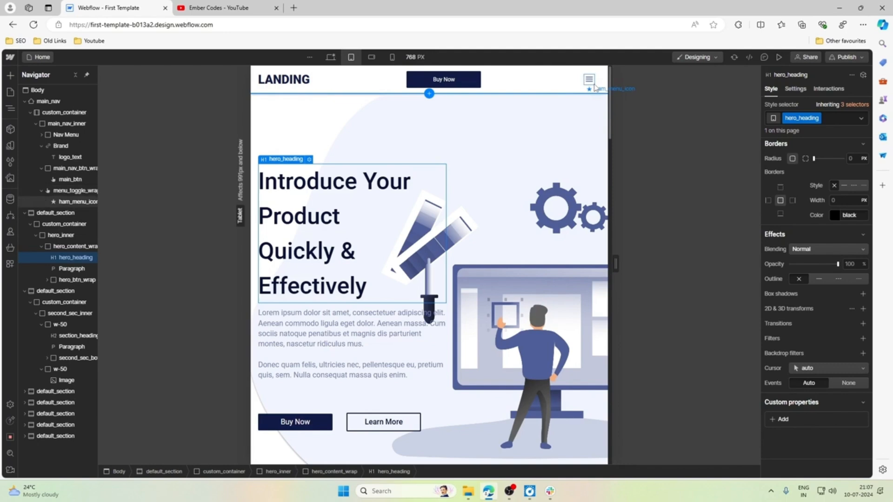
Set the font size of ham_menu_icon in the navbar to 2 rem.
left_click(596, 87)
scroll(831, 265, "down", 3)
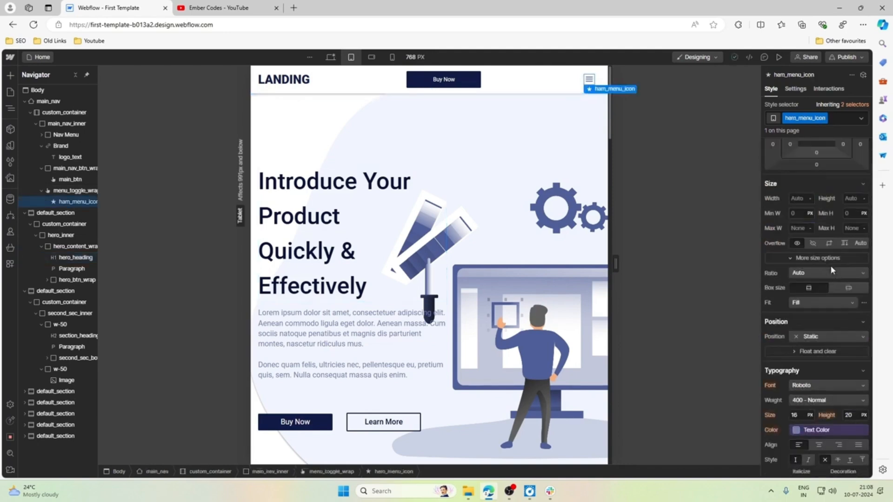
scroll(832, 267, "down", 1)
left_click(799, 370)
key("Up")
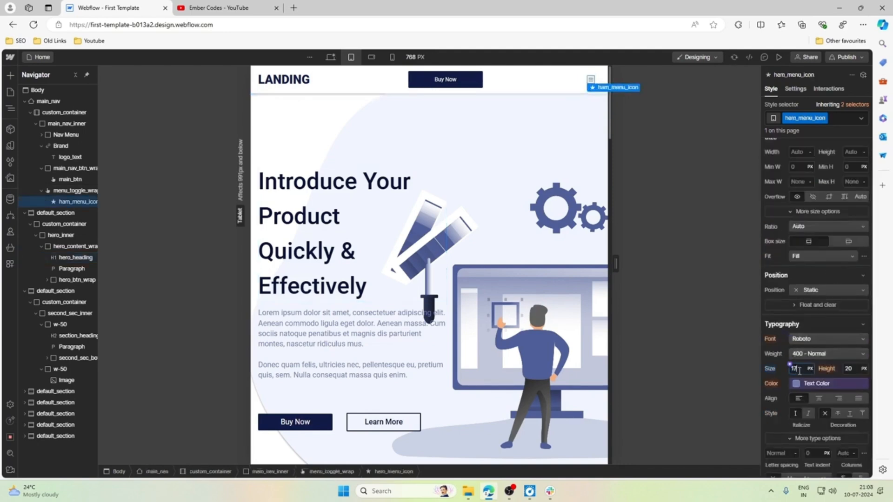
key("Up")
key("Up")
key("Up")
key("Up")
key("Up")
key("Up")
key("Up")
key("Up")
key("Up")
key("Up")
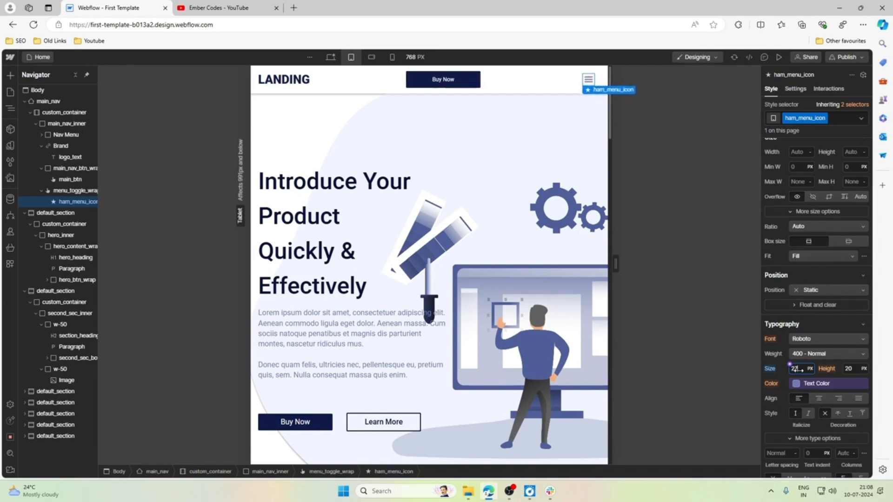
key("Up")
key("Up")
key("Up")
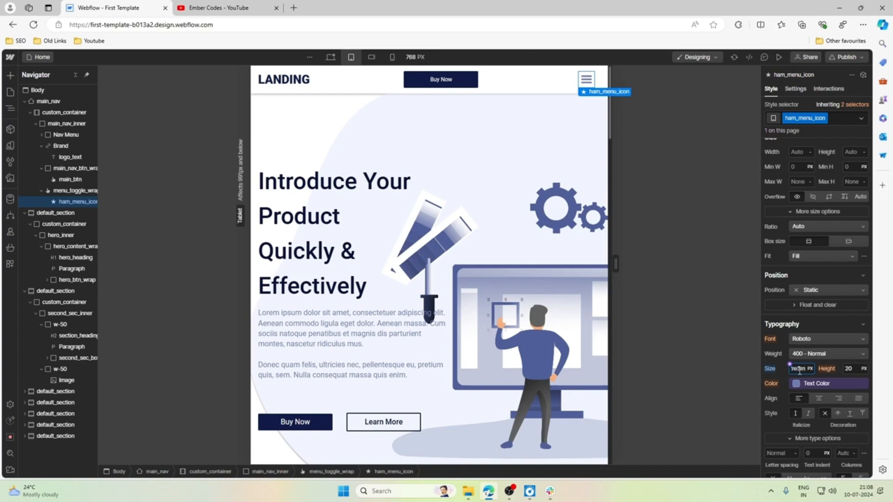
type("m")
key("Return")
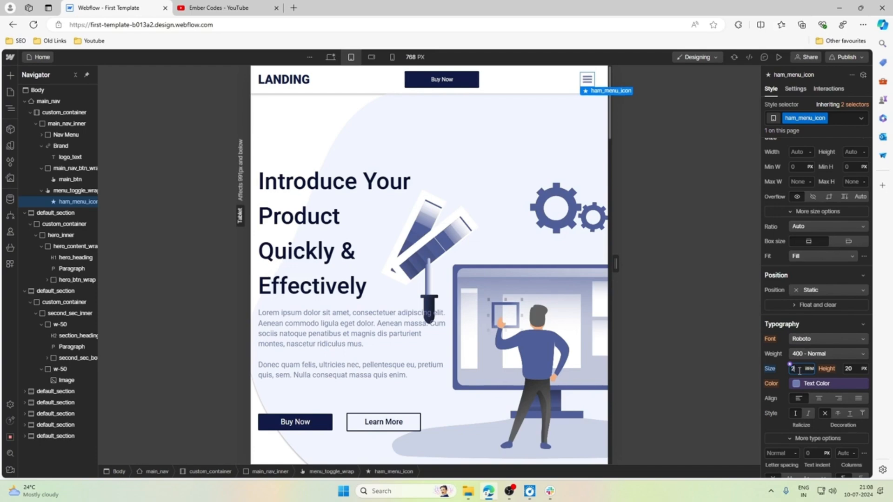
left_click(554, 91)
left_click(604, 88)
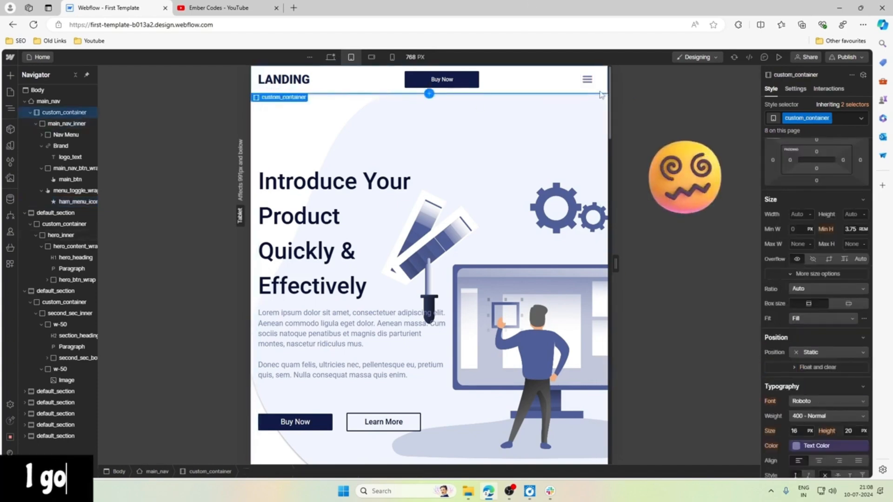
Show the navbar's drop-down menu on the canvas through the settings of ham_menu_icon.
left_click(588, 86)
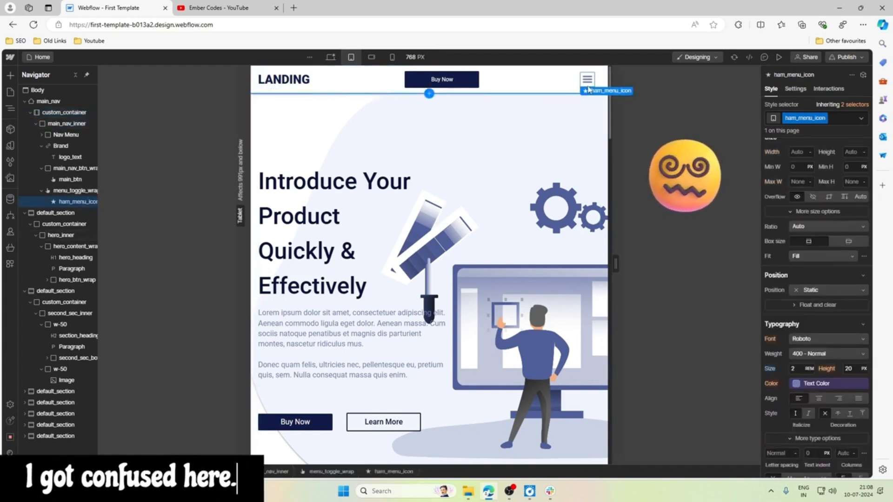
left_click(796, 89)
left_click(809, 193)
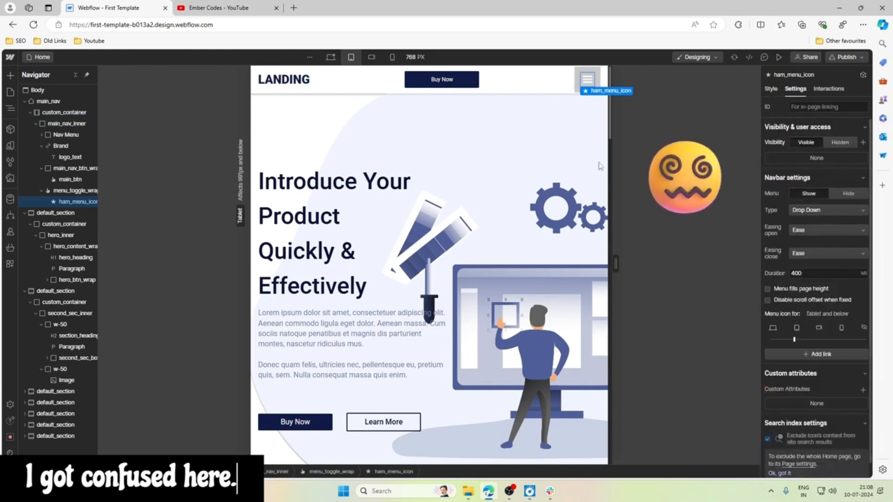
Try resetting the position of main_nav to its inherited Fixed value to check the opened menu.
left_click(604, 82)
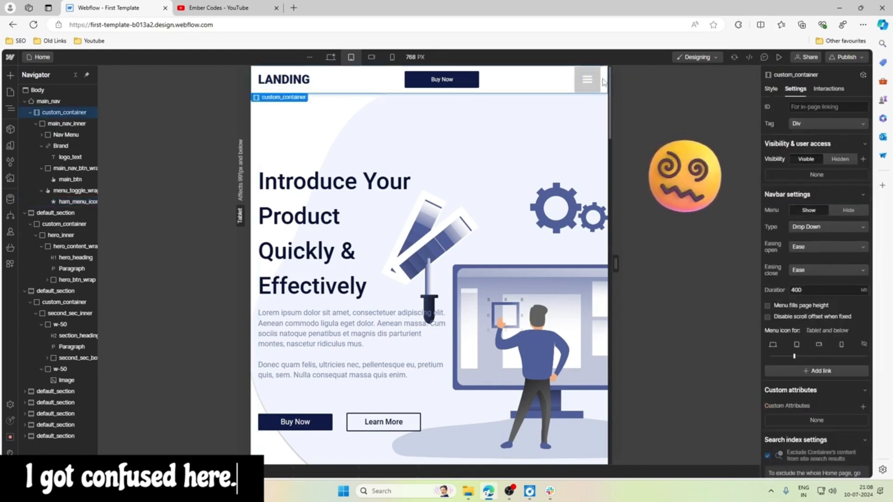
left_click(599, 81)
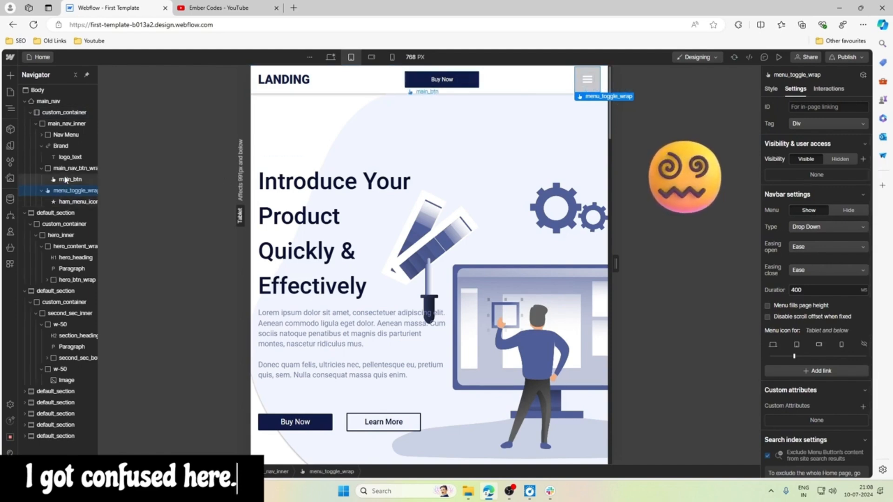
left_click(68, 135)
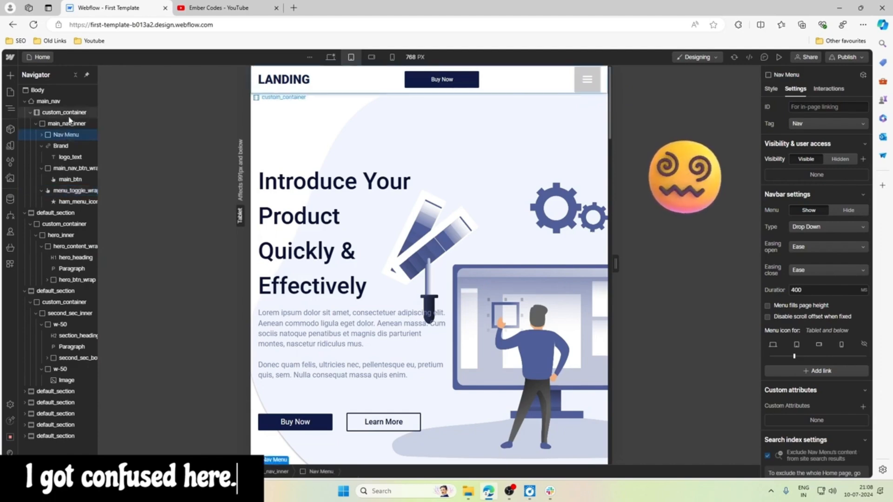
left_click(65, 101)
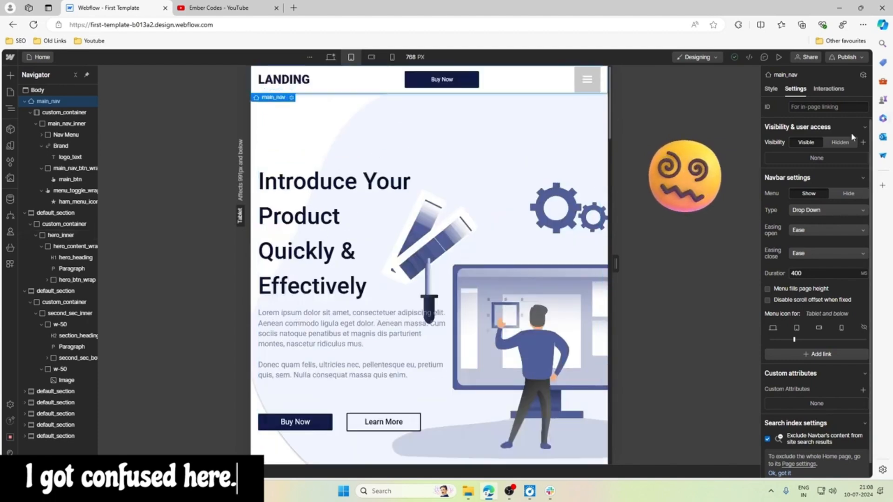
left_click(771, 89)
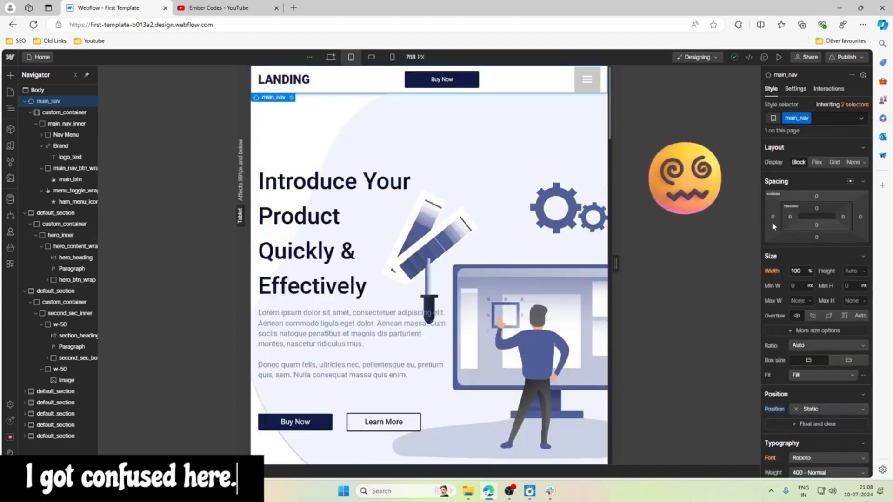
left_click(812, 409)
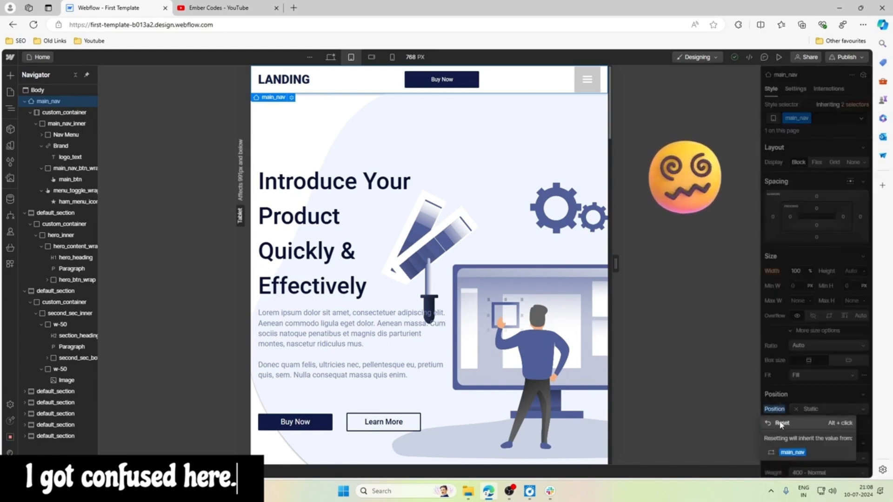
left_click(800, 420)
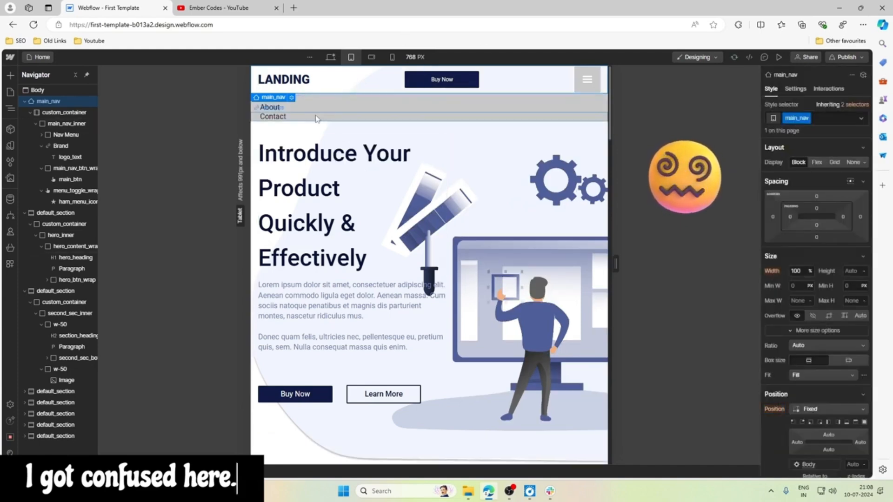
Collapse the Nav Menu element's links in the page structure and set main_nav's position back to Static.
left_click(358, 97)
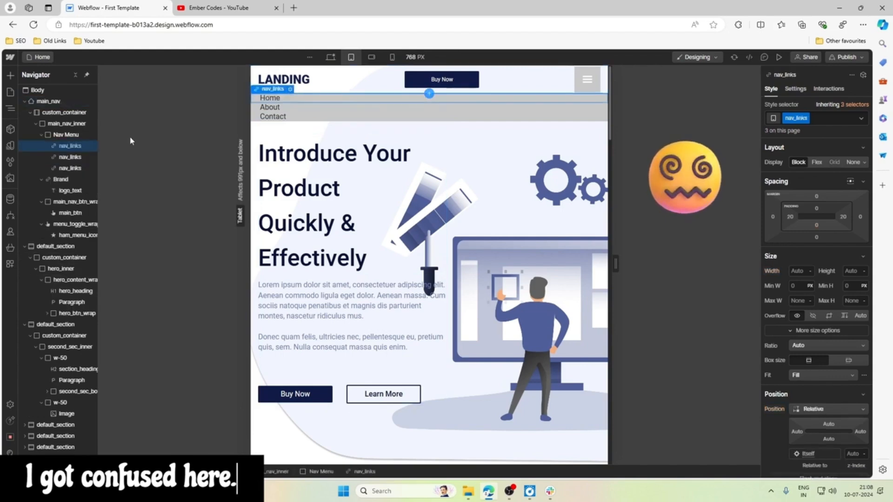
left_click(46, 136)
left_click(42, 135)
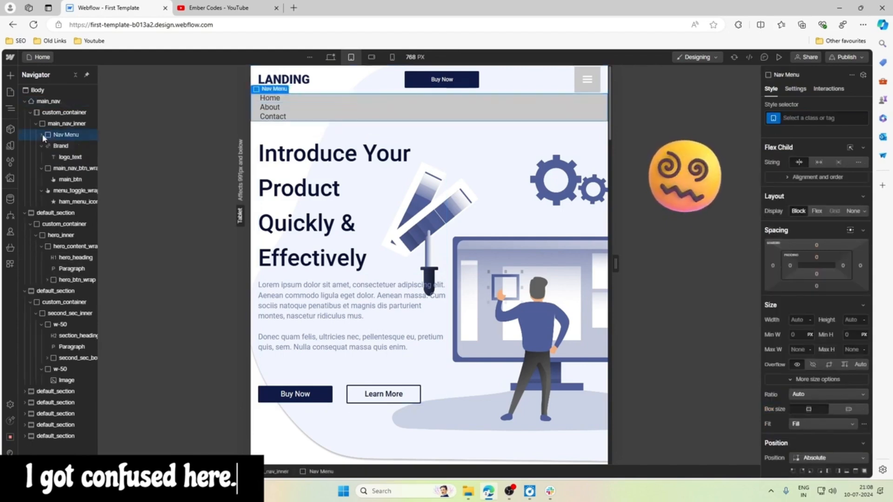
left_click(60, 103)
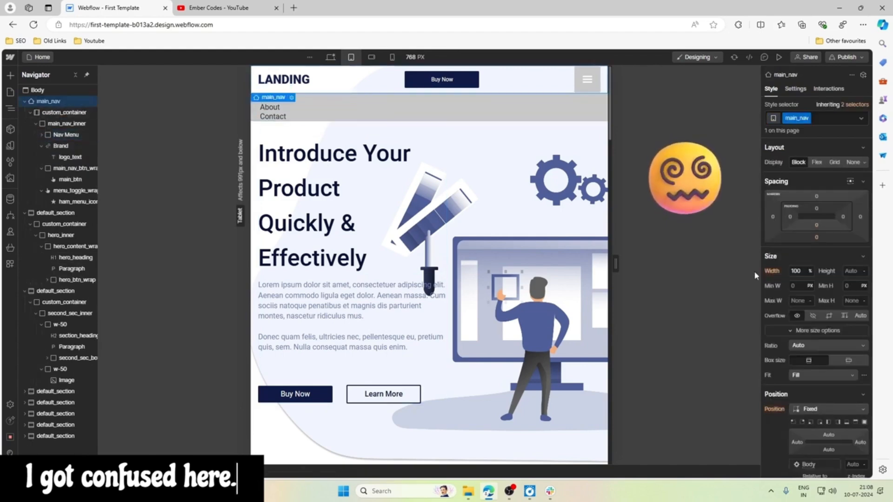
left_click(800, 409)
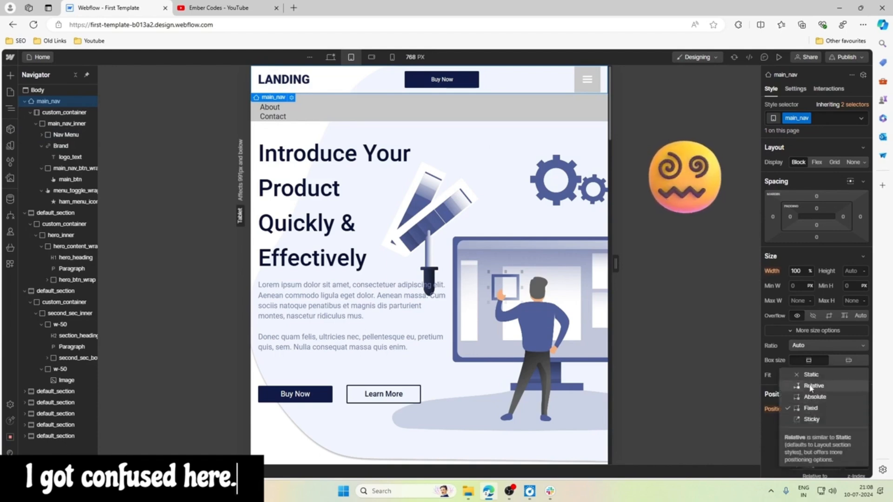
left_click(812, 374)
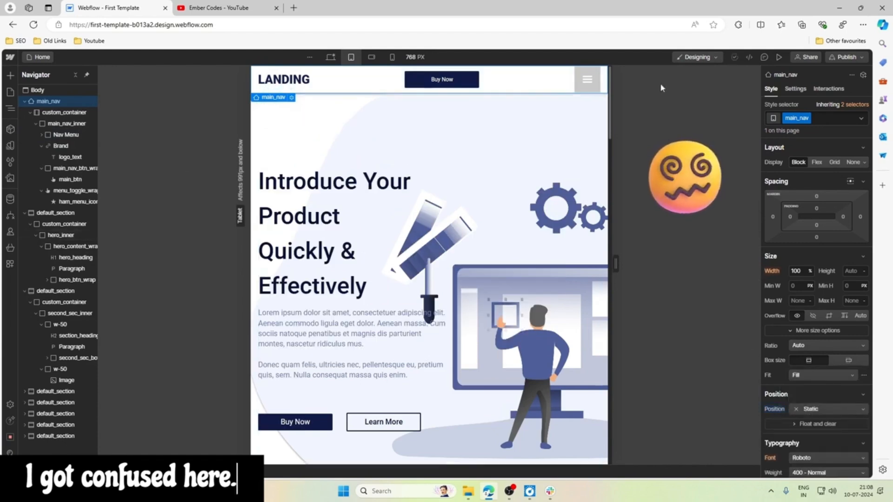
Try giving the absolutely positioned Nav Menu element a z-index of 7.
left_click(65, 134)
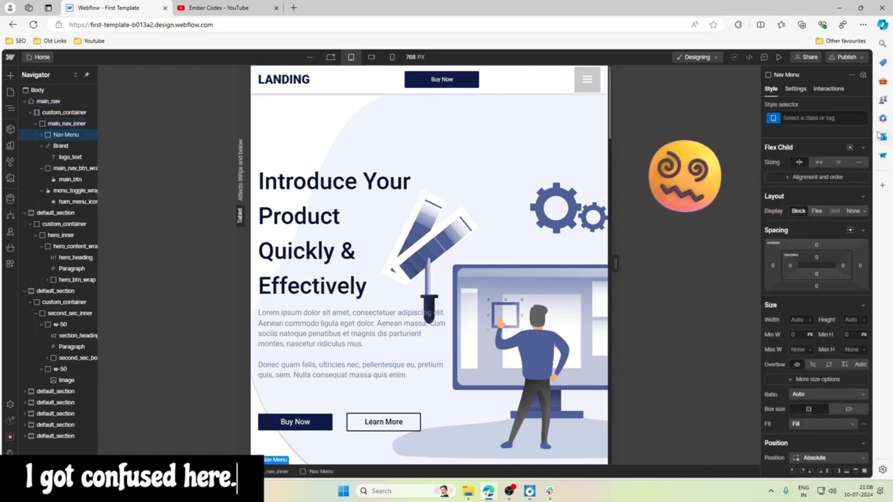
scroll(813, 239, "down", 3)
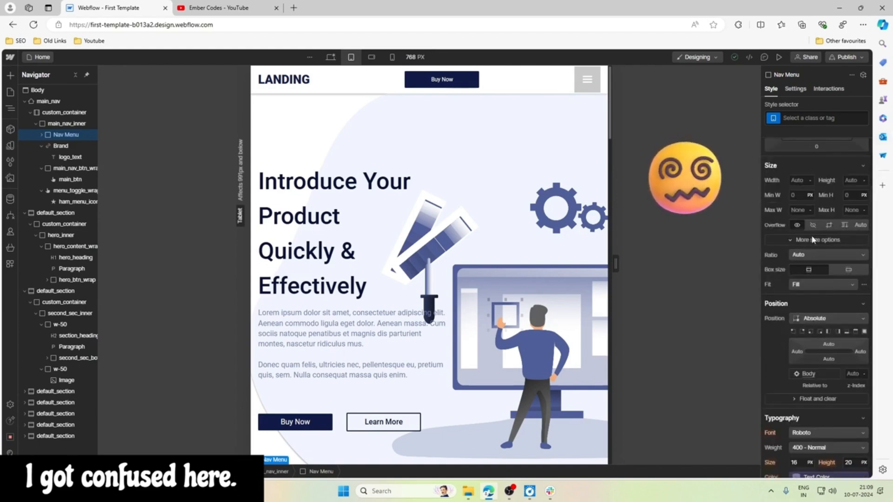
left_click(853, 374)
type("7")
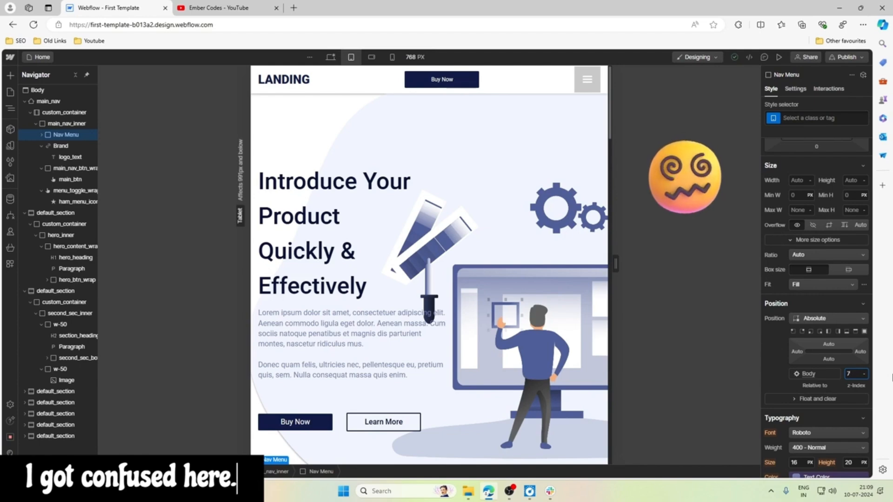
key("Return")
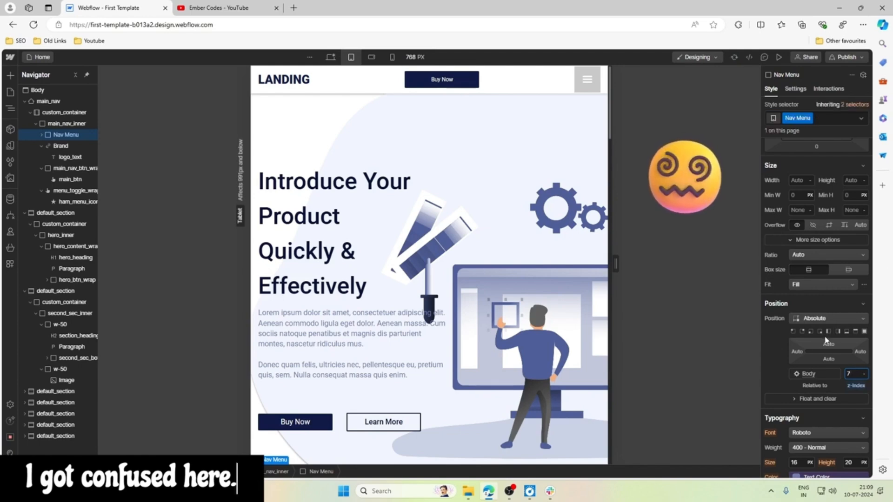
scroll(828, 343, "up", 3)
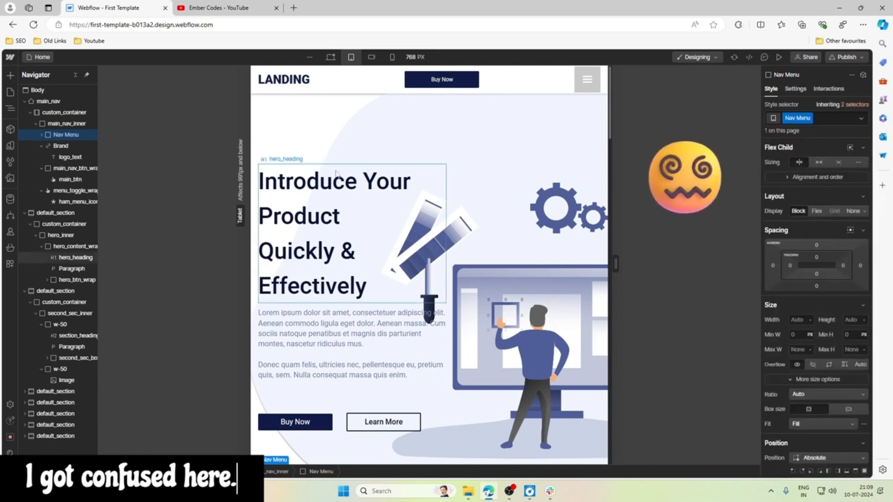
Reset main_nav's position to Fixed once more and check the Nav Menu's position settings.
left_click(63, 104)
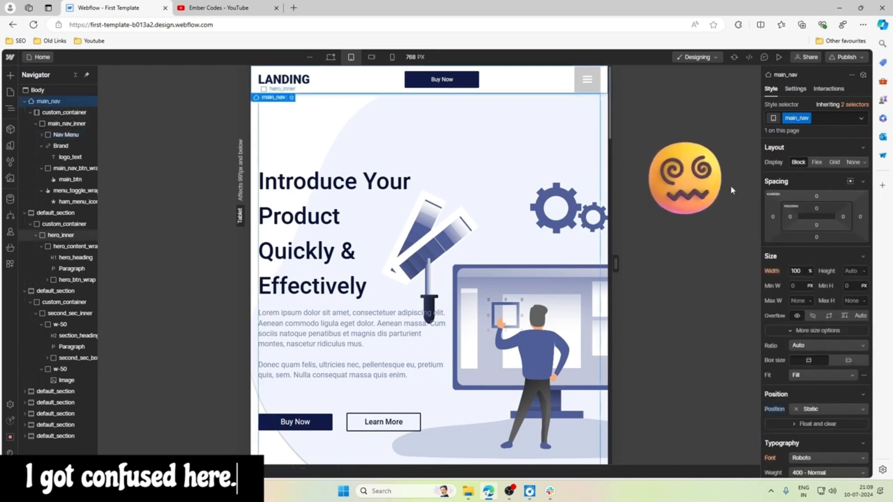
left_click(775, 409)
left_click(782, 423)
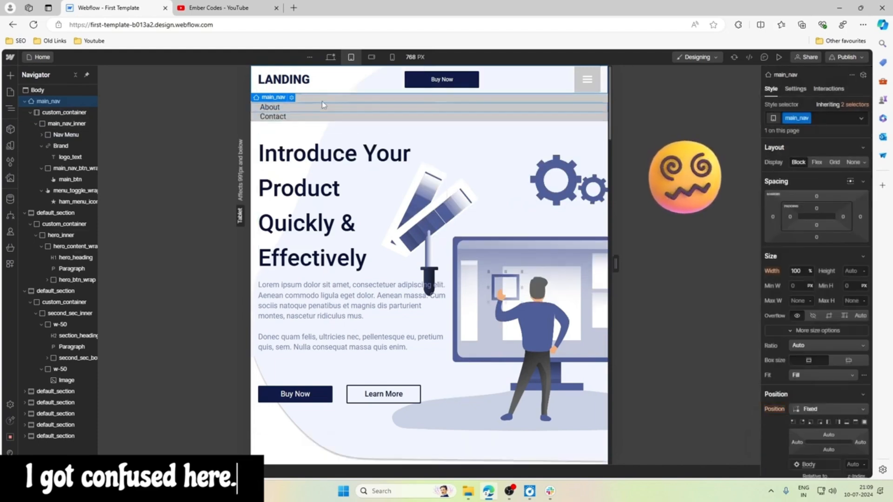
left_click(65, 135)
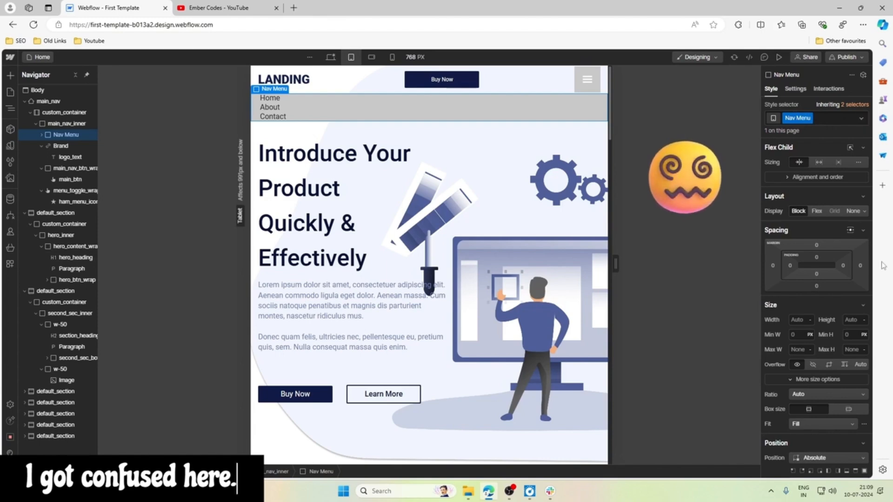
scroll(850, 299, "down", 4)
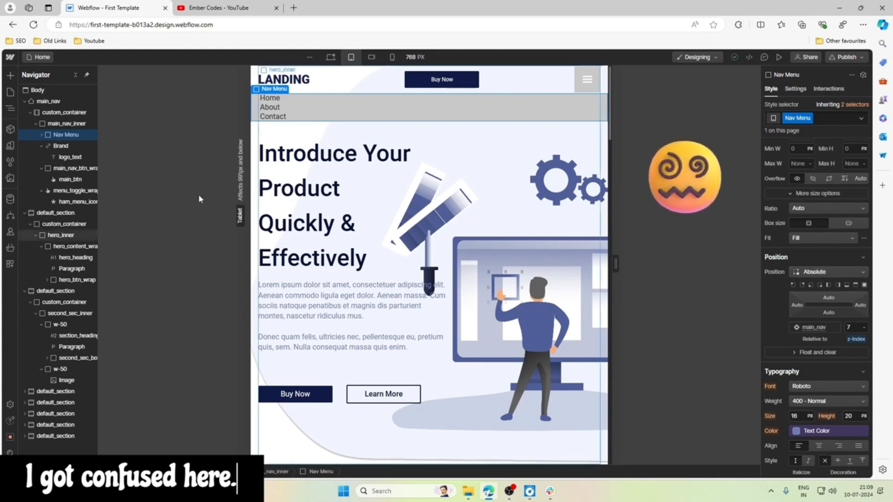
Return the position of main_nav from Fixed to Static at the tablet breakpoint.
left_click(49, 102)
scroll(827, 354, "up", 5)
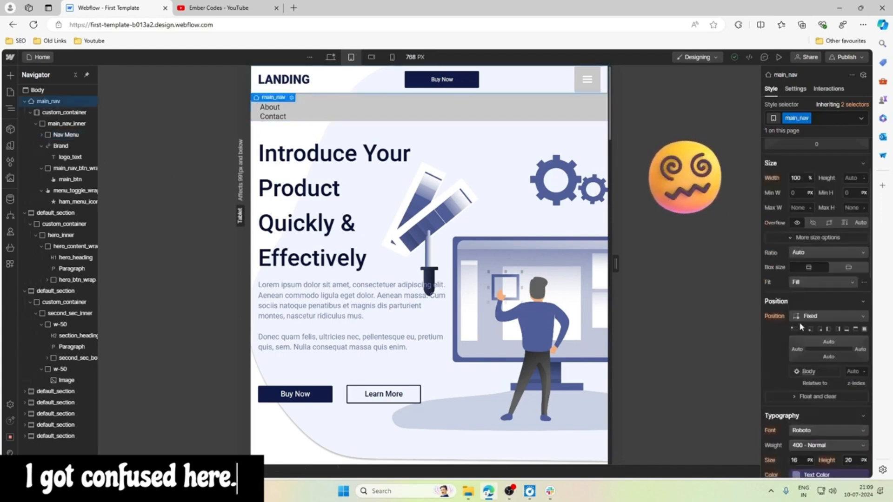
scroll(814, 339, "down", 8)
scroll(801, 327, "up", 6)
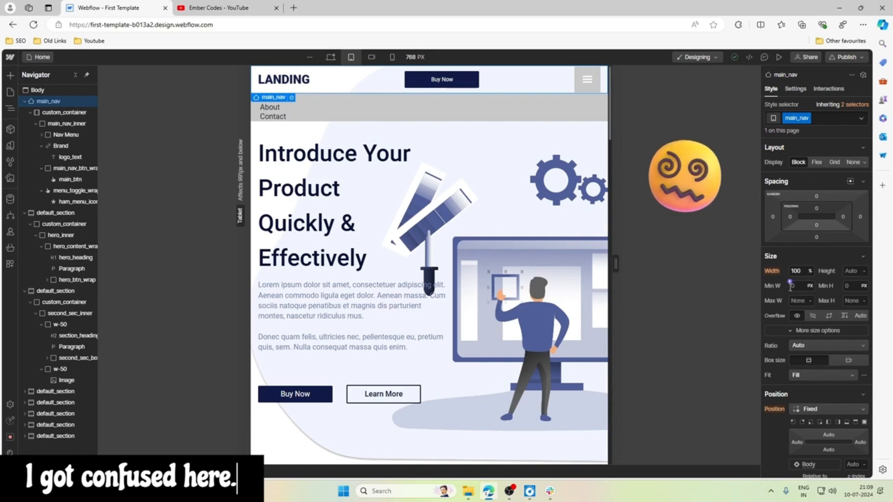
scroll(791, 284, "down", 3)
left_click(819, 270)
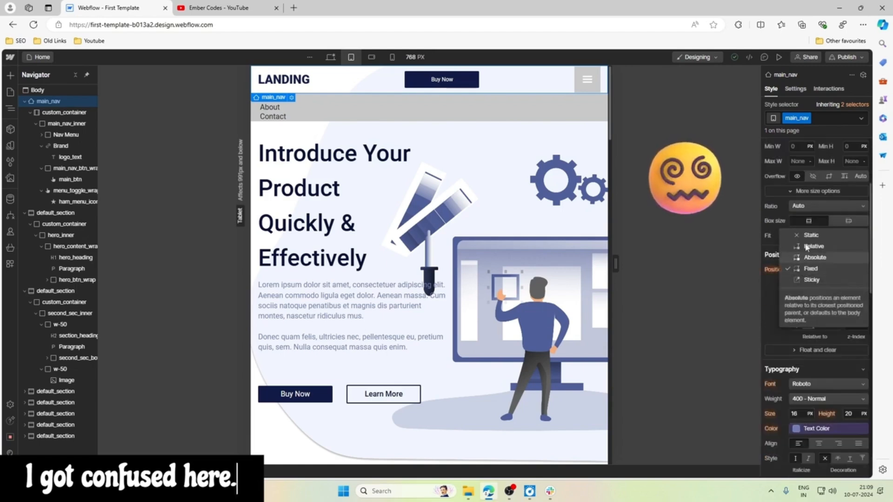
left_click(821, 235)
Reset the z-index of the Nav Menu element to its default.
left_click(66, 135)
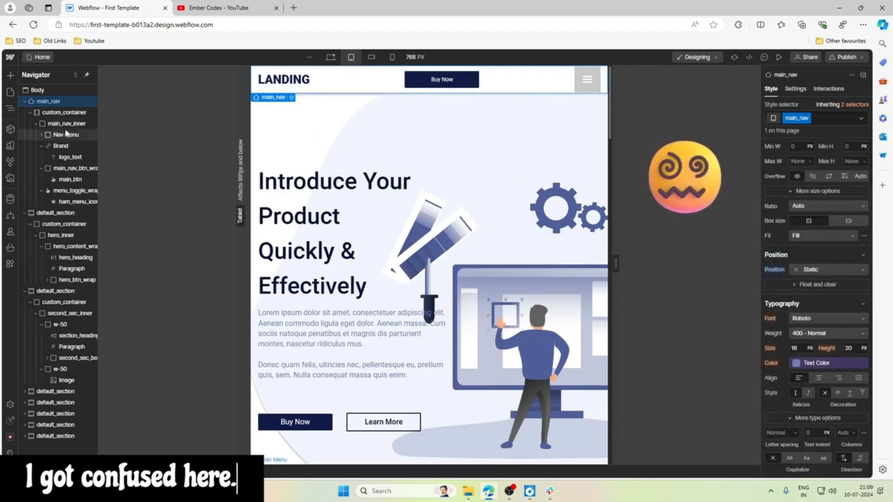
scroll(844, 334, "down", 2)
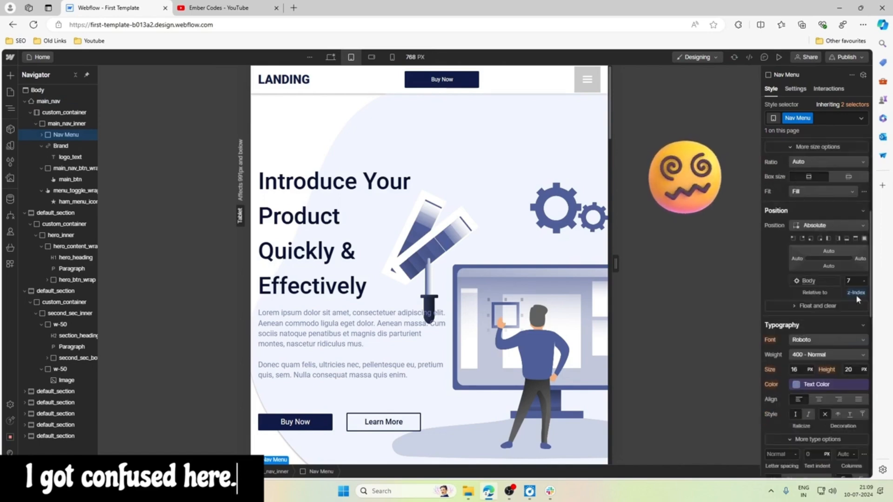
left_click(856, 292)
left_click(810, 306)
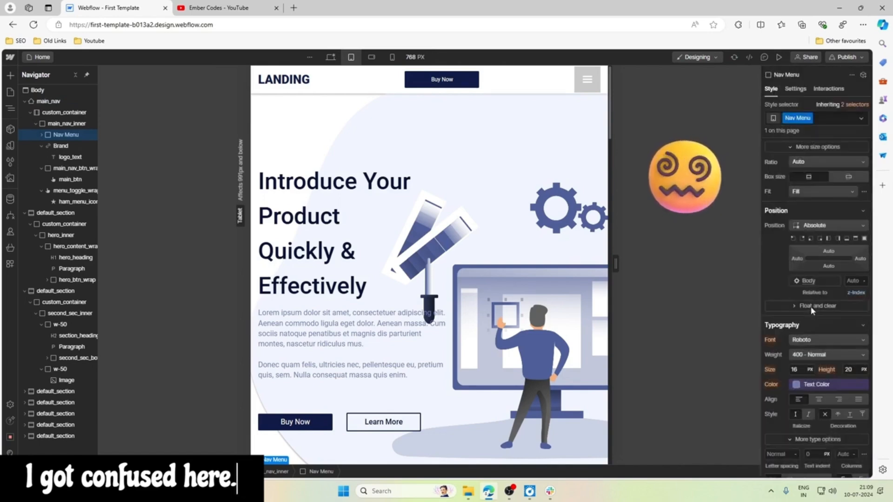
Try the Static position on the Nav Menu element and return it to Absolute.
left_click(814, 226)
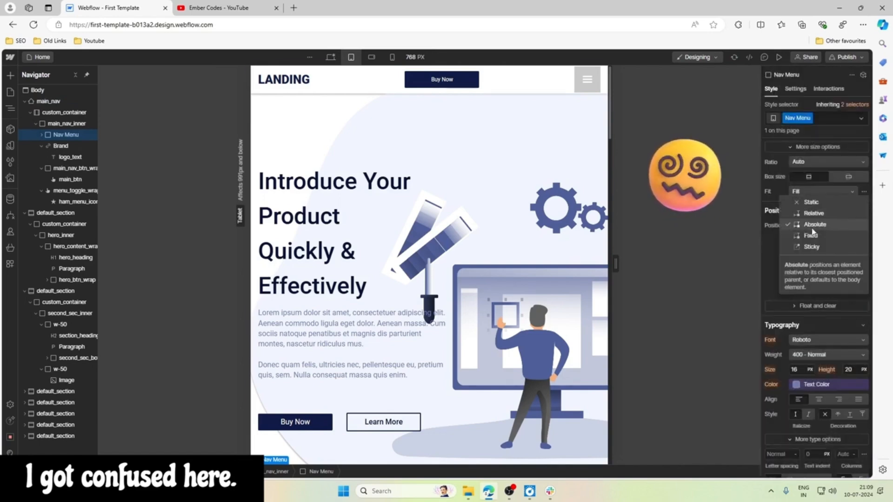
left_click(812, 202)
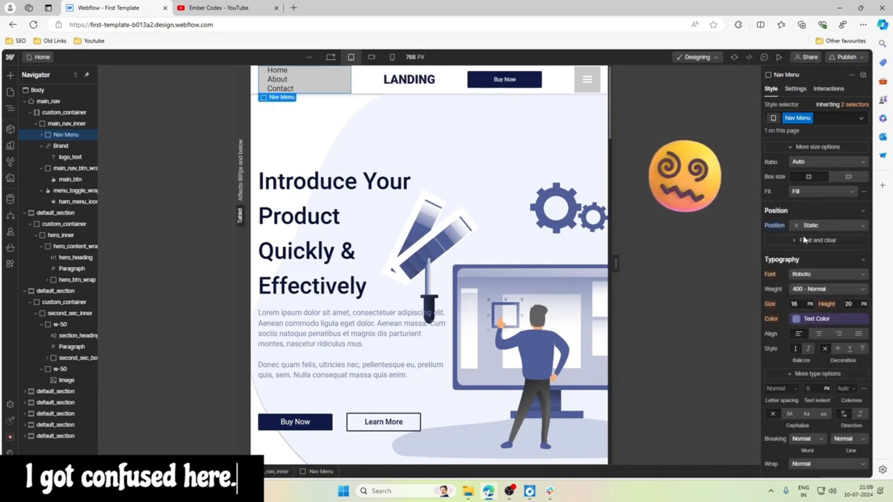
left_click(810, 226)
left_click(810, 248)
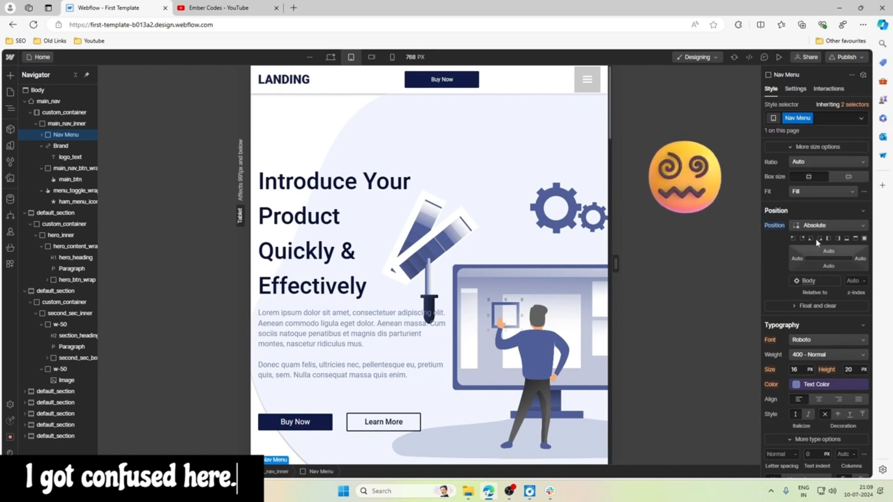
Set the Nav Menu's width to 100% and anchor it with the bottom-left position preset.
scroll(810, 233, "up", 4)
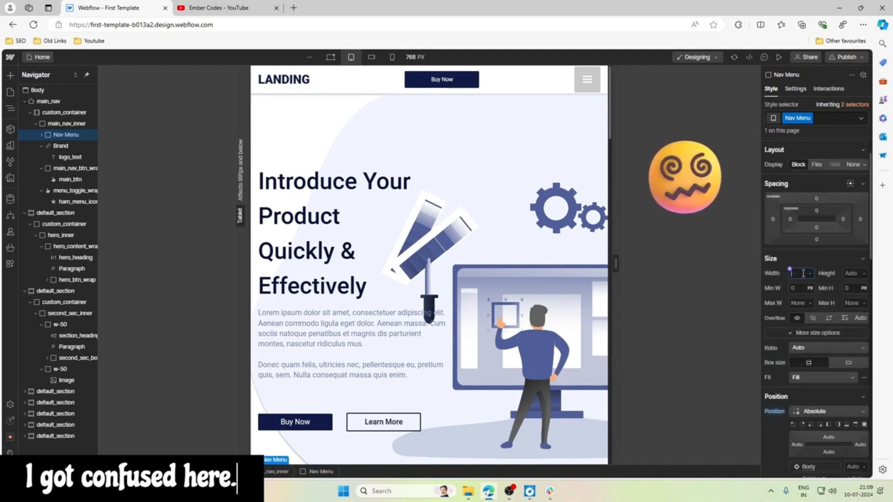
type("10")
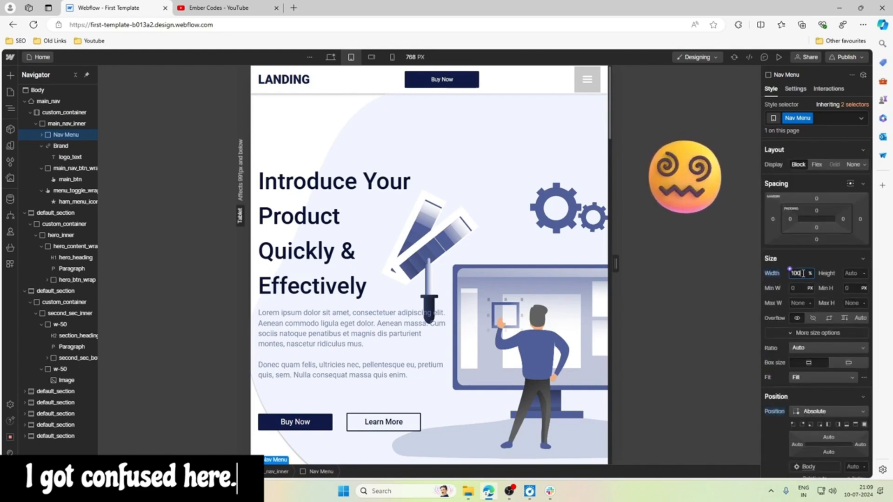
type("0")
scroll(815, 325, "down", 2)
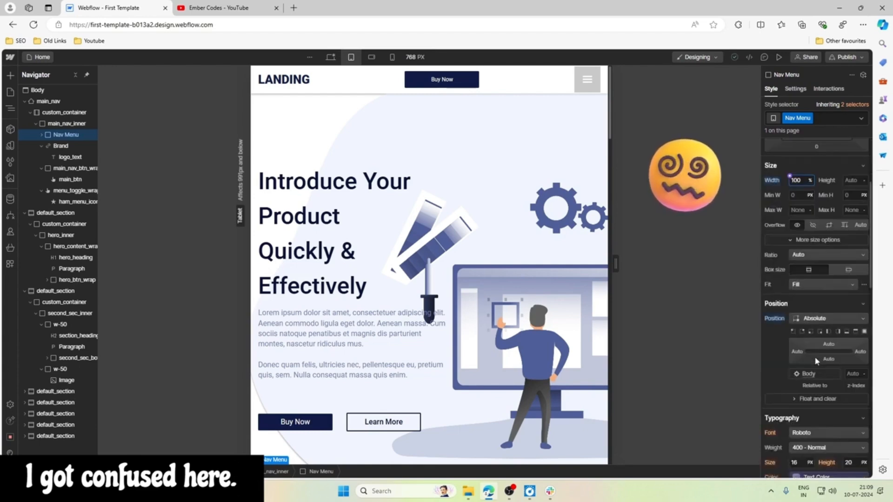
left_click(811, 332)
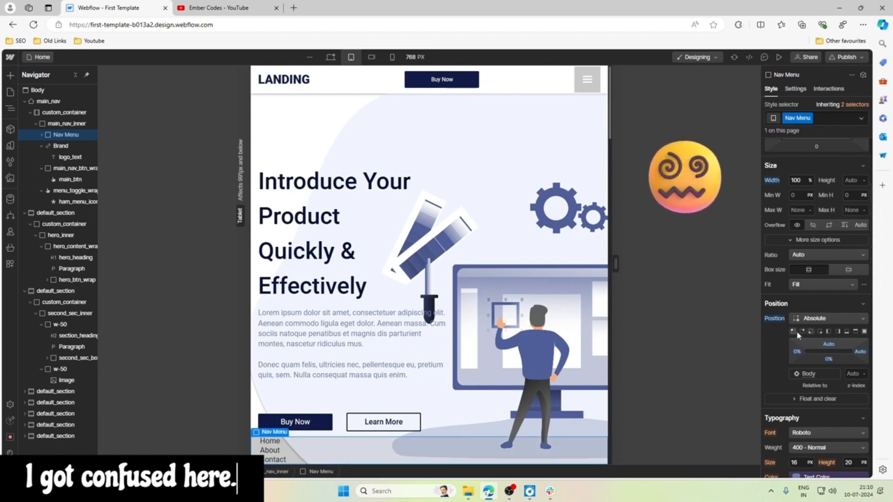
Change the position of main_nav from Static to Relative at the tablet breakpoint.
left_click(62, 103)
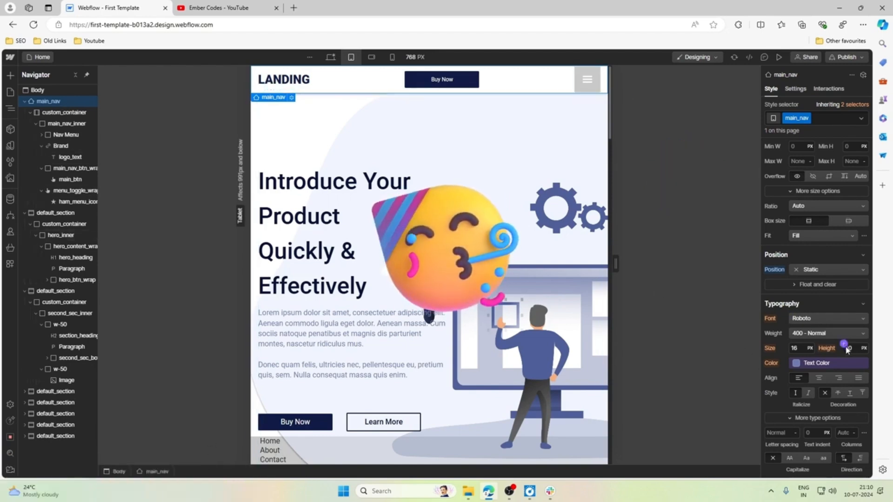
scroll(845, 350, "down", 1)
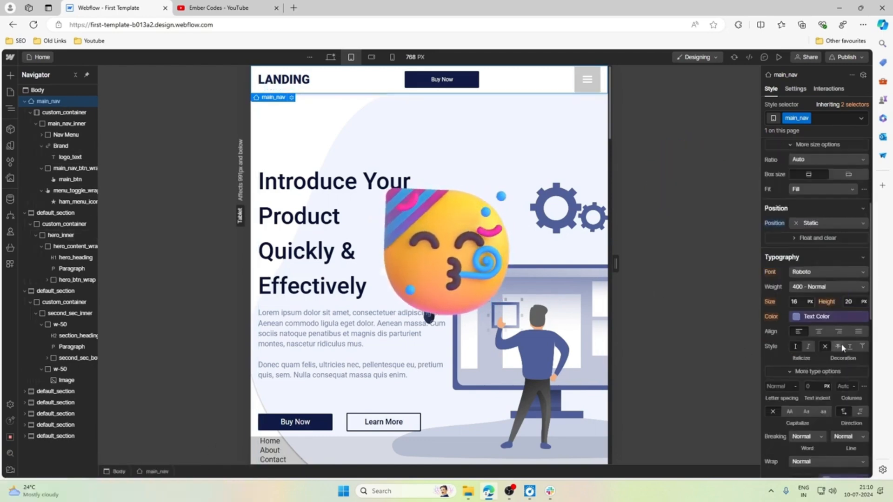
left_click(818, 225)
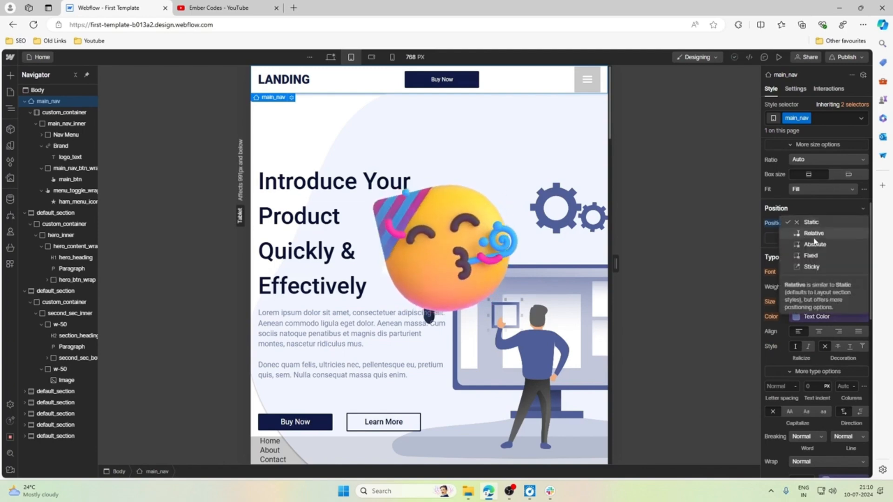
left_click(813, 236)
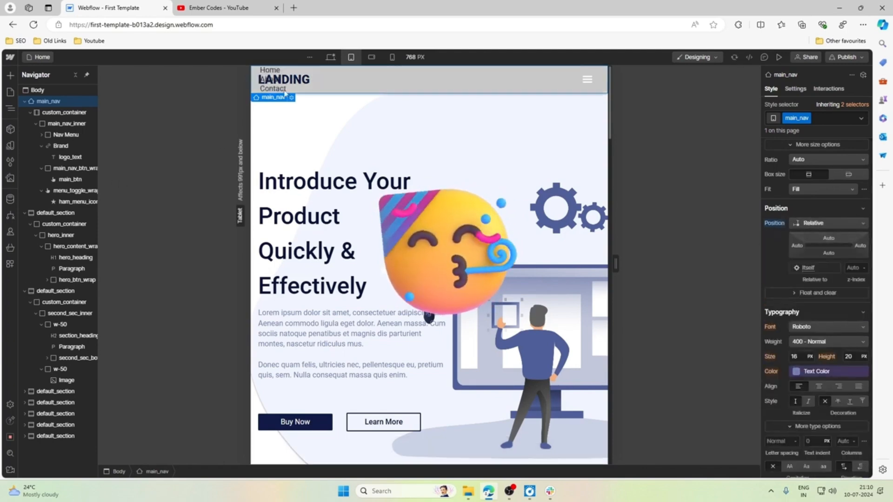
Anchor the absolutely positioned Nav Menu to the top-left of main_nav with a top offset of 60 px.
left_click(60, 135)
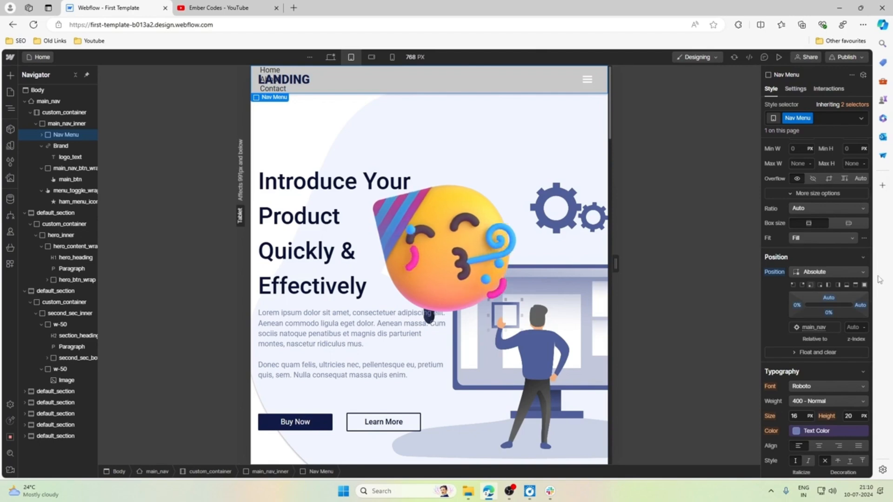
left_click(793, 285)
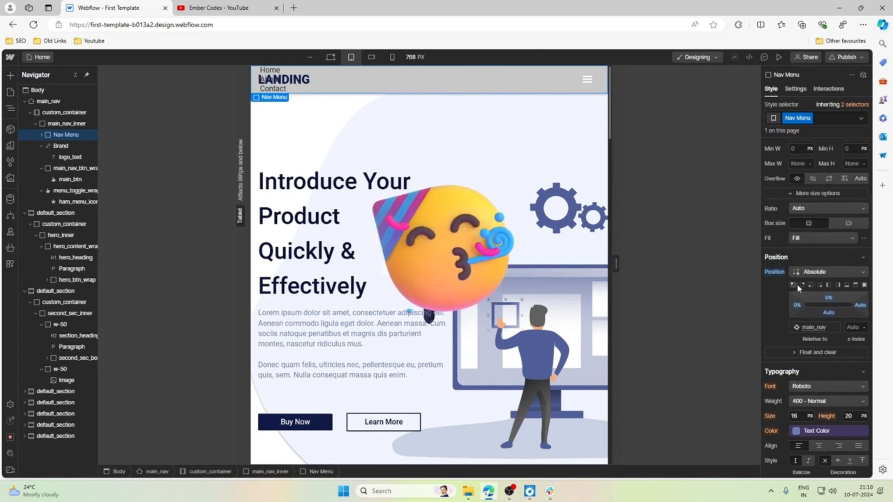
left_click(821, 286)
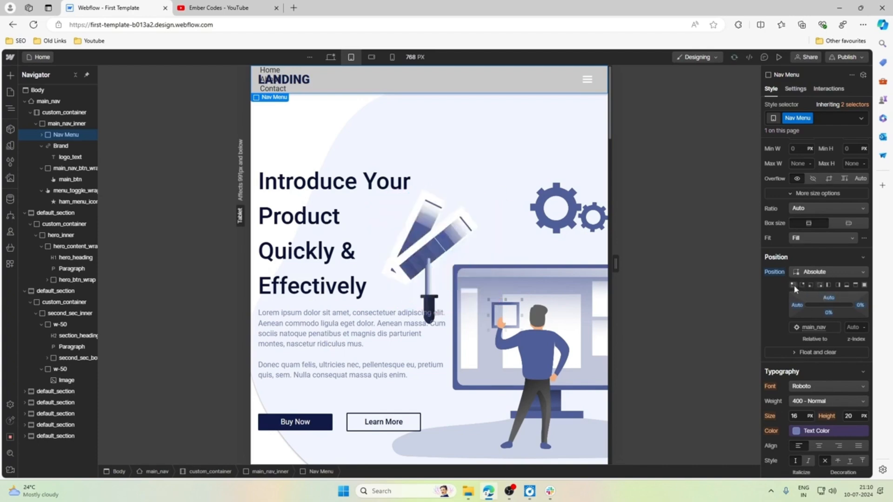
left_click(829, 298)
left_click_drag(830, 301, 831, 301)
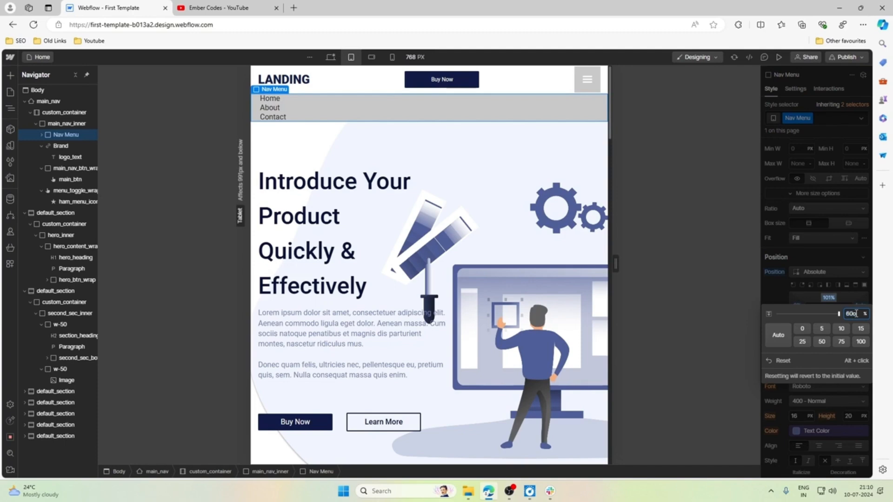
type("x")
key("Return")
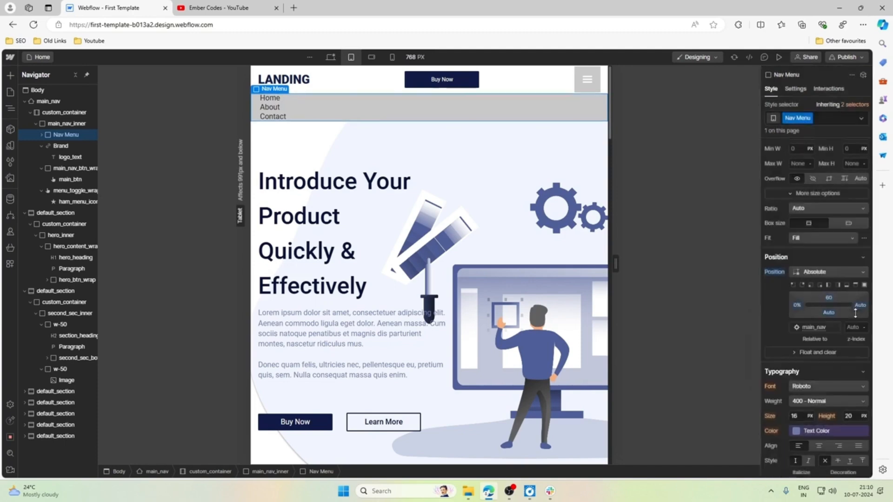
left_click(831, 299)
left_click(831, 301)
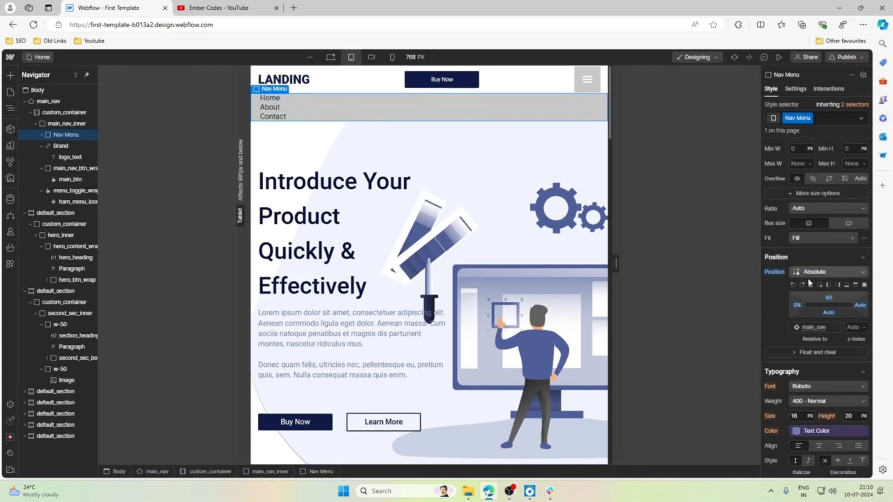
Set the Nav Menu's background color to the White variable.
scroll(818, 302, "up", 4)
scroll(818, 302, "down", 9)
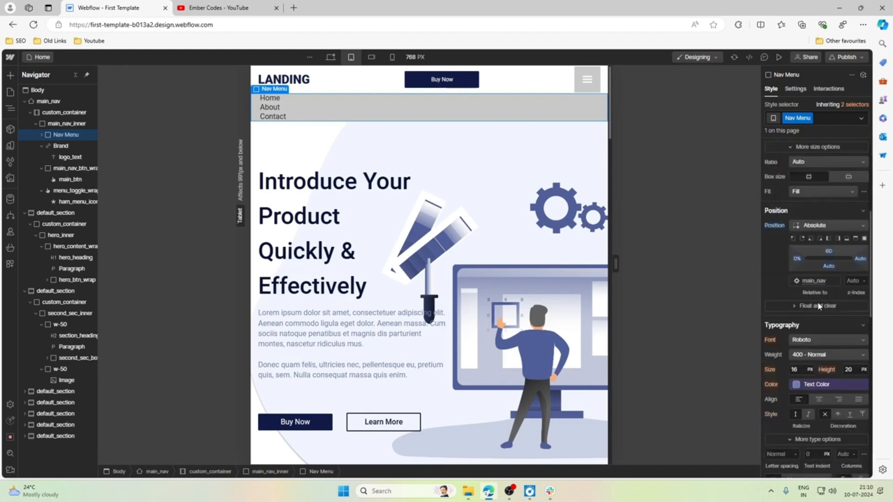
scroll(820, 306, "down", 3)
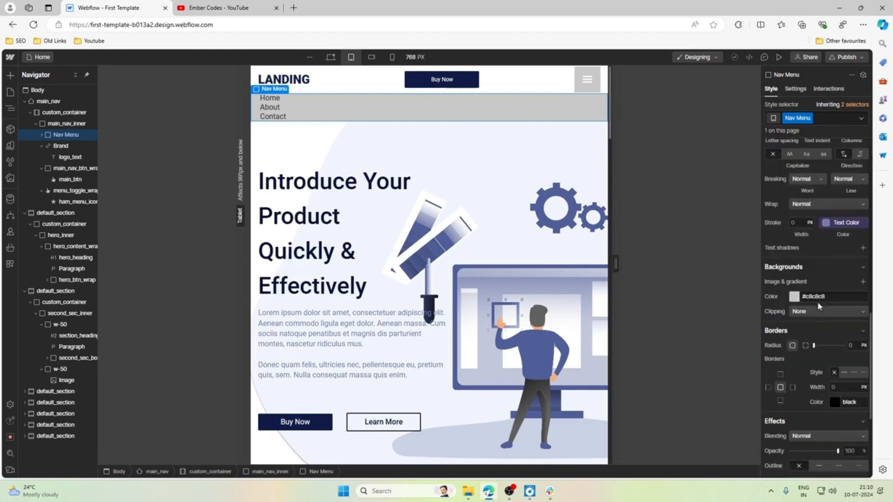
scroll(820, 306, "up", 3)
scroll(813, 303, "down", 3)
left_click(794, 297)
left_click(786, 347)
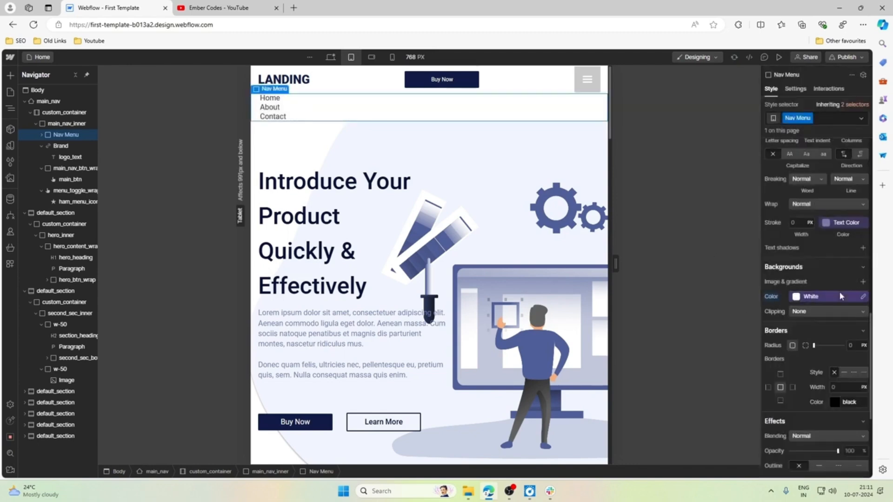
Add an outside box shadow to the Nav Menu with a Y offset of 0.125rem and 5 px blur.
scroll(815, 307, "down", 5)
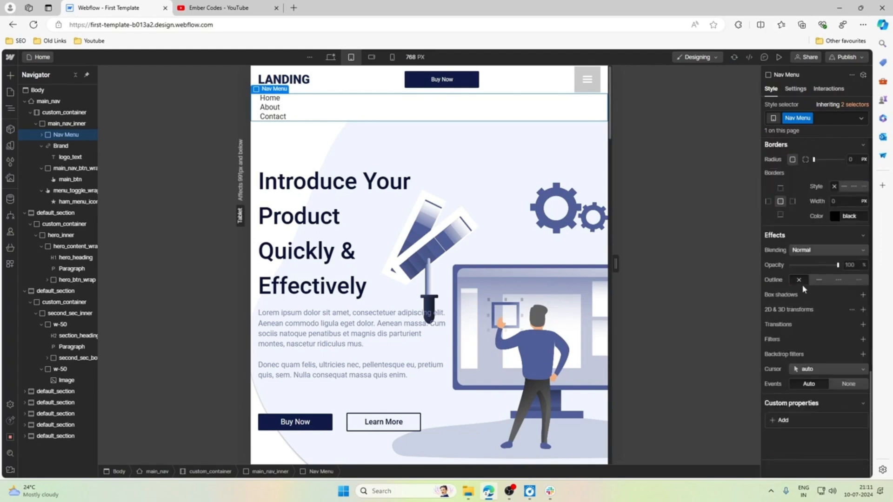
left_click(862, 295)
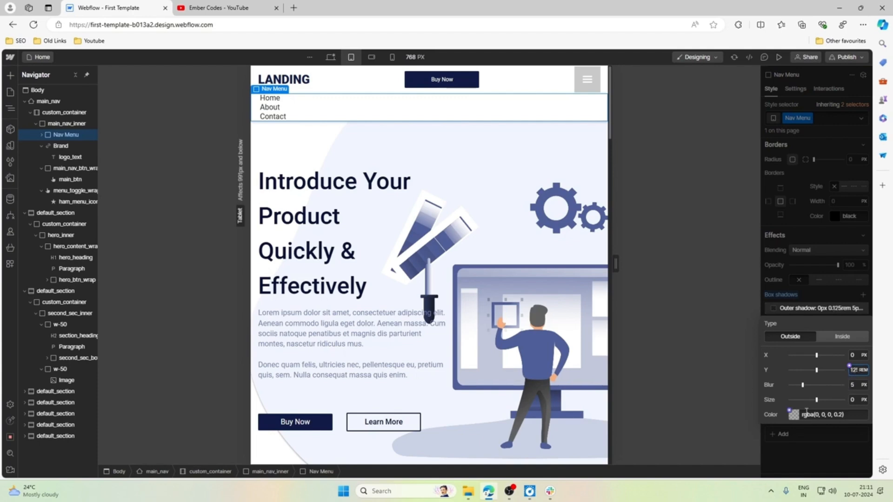
left_click(814, 303)
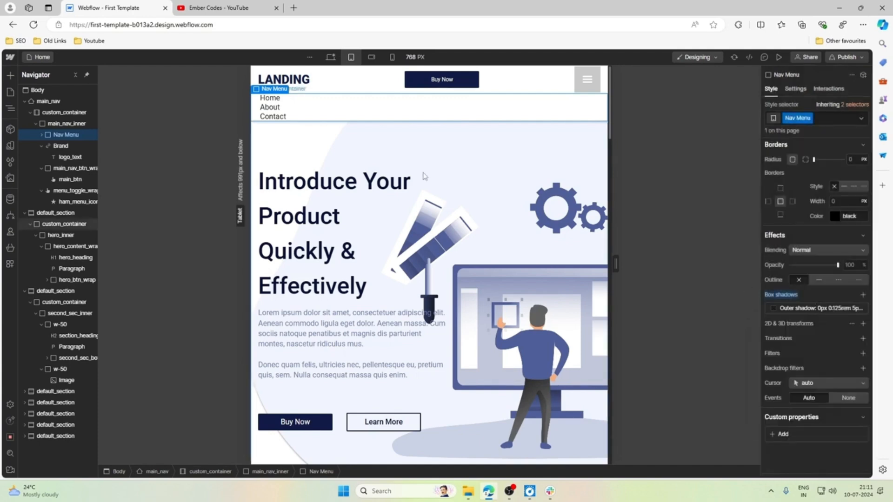
Set the top padding of the nav_links in the drop-down menu to 0.5rem.
left_click(273, 99)
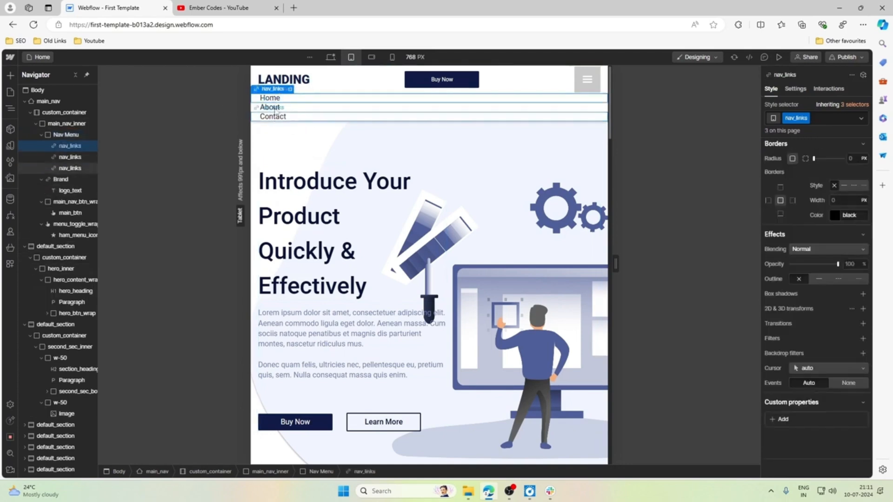
scroll(810, 262, "up", 10)
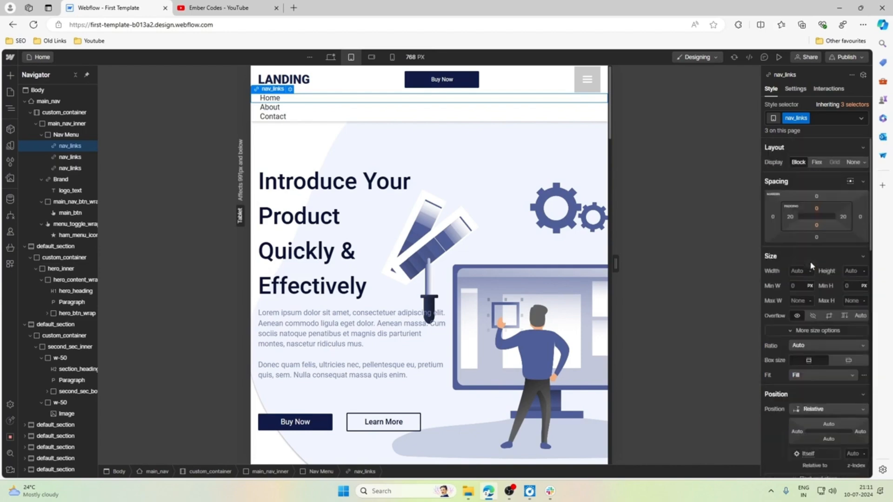
left_click(816, 209)
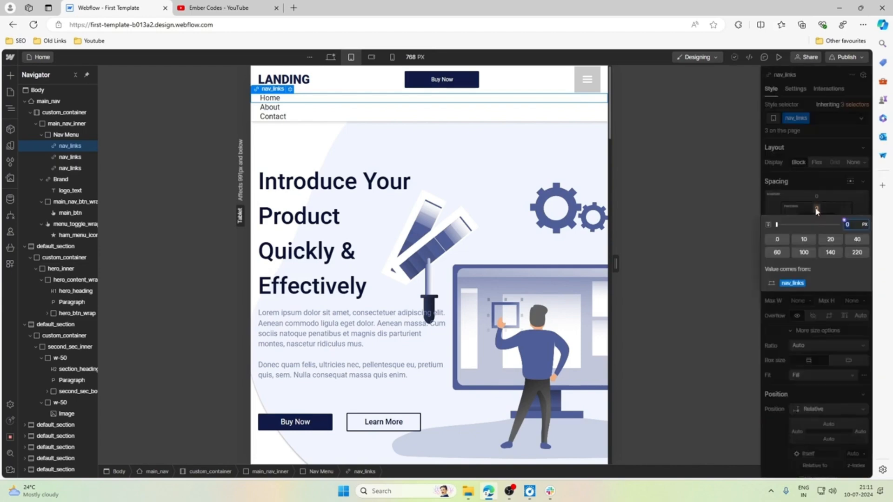
type(".5rem")
key("Return")
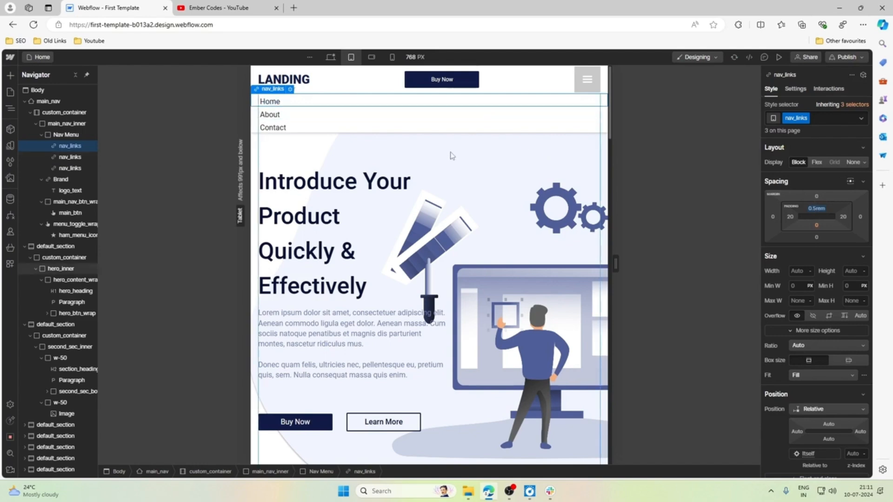
left_click(330, 135)
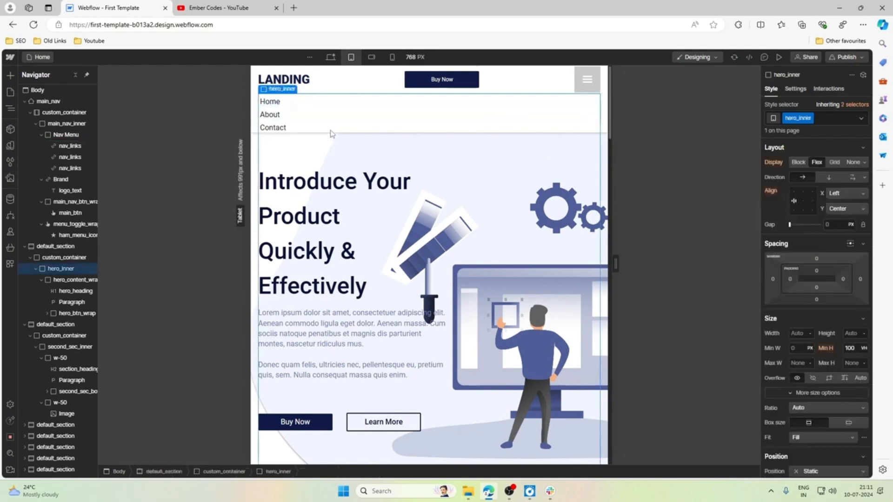
left_click(317, 73)
left_click(444, 204)
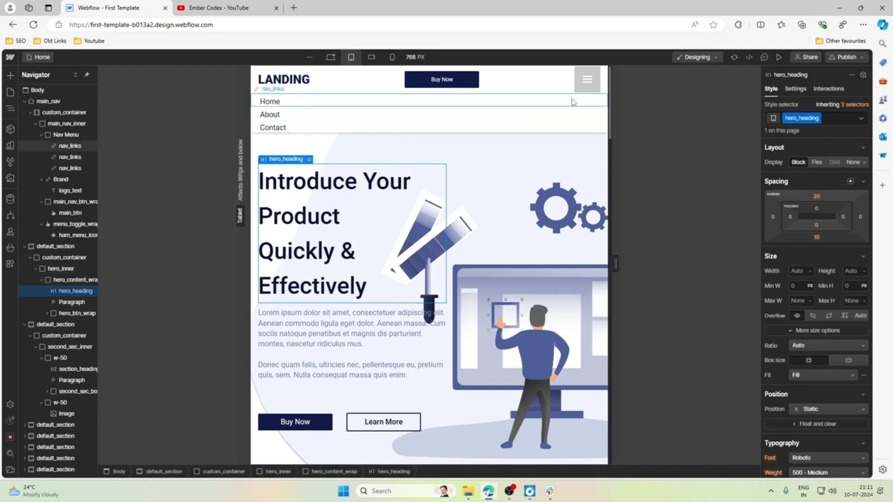
Set the background color of menu_toggle_wrap in its Open state to the White variable.
left_click(584, 90)
left_click(573, 93)
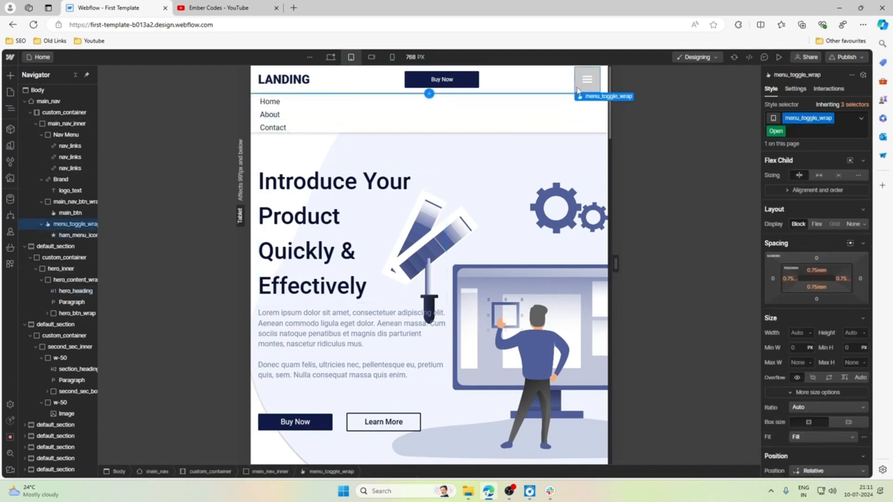
scroll(814, 278, "down", 7)
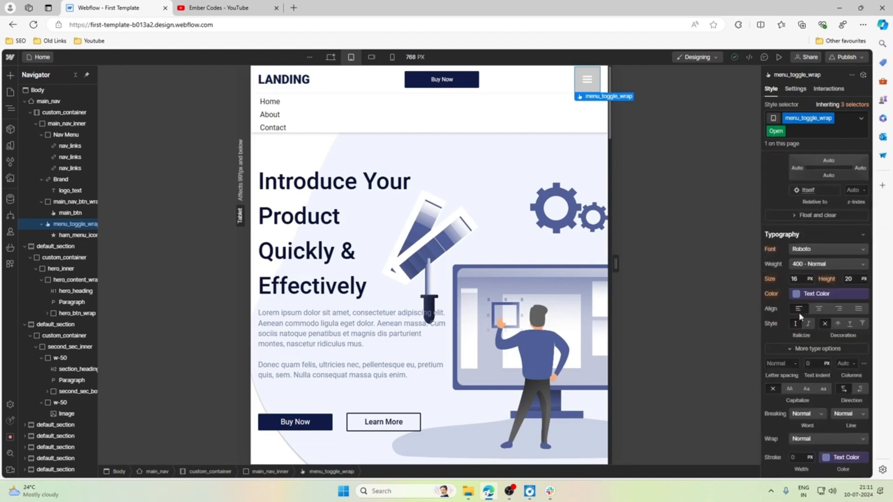
scroll(800, 316, "down", 2)
scroll(808, 319, "down", 4)
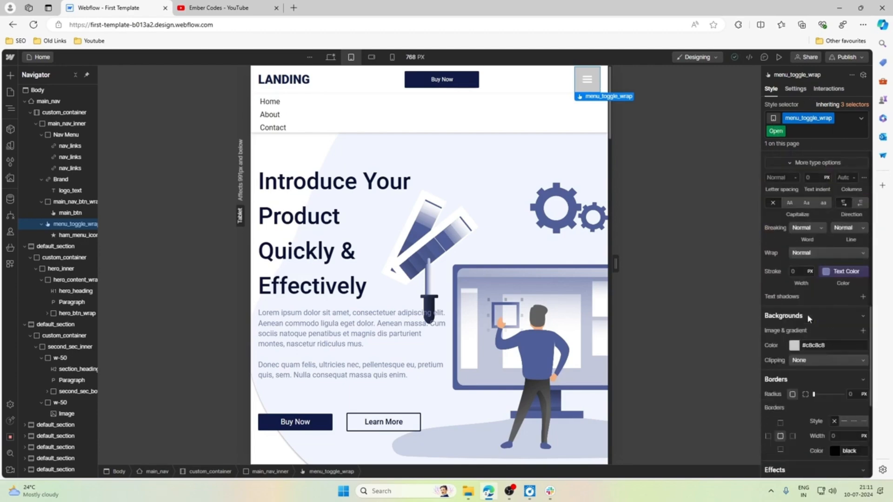
left_click(796, 252)
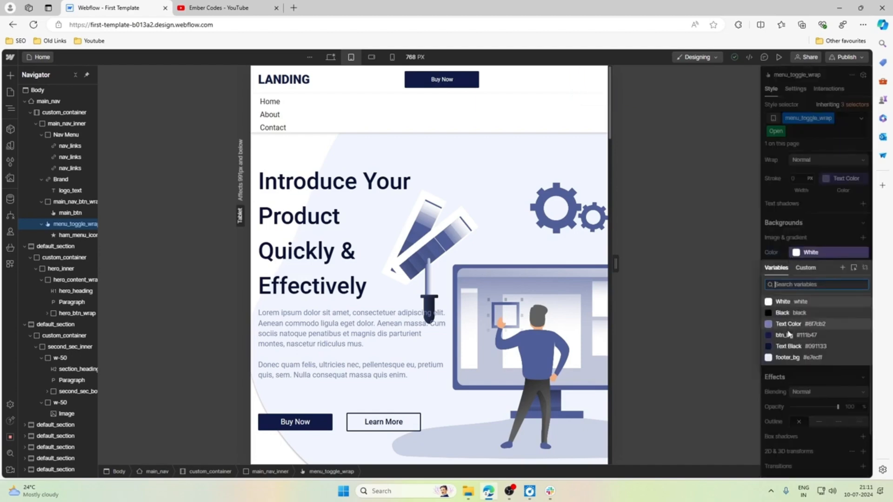
left_click(785, 302)
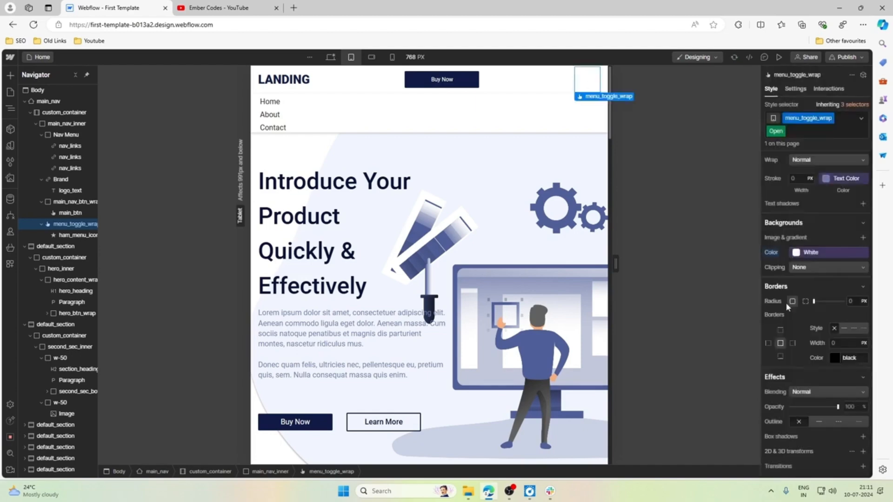
scroll(786, 302, "up", 5)
scroll(785, 303, "up", 6)
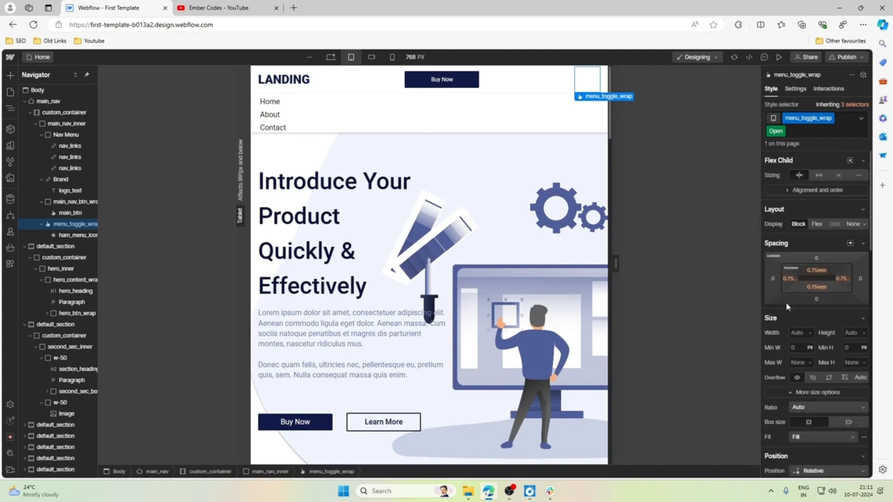
Unlink the font color of menu_toggle_wrap's Open state from the Text Color variable, keeping it as #6f7cb2.
scroll(786, 302, "down", 6)
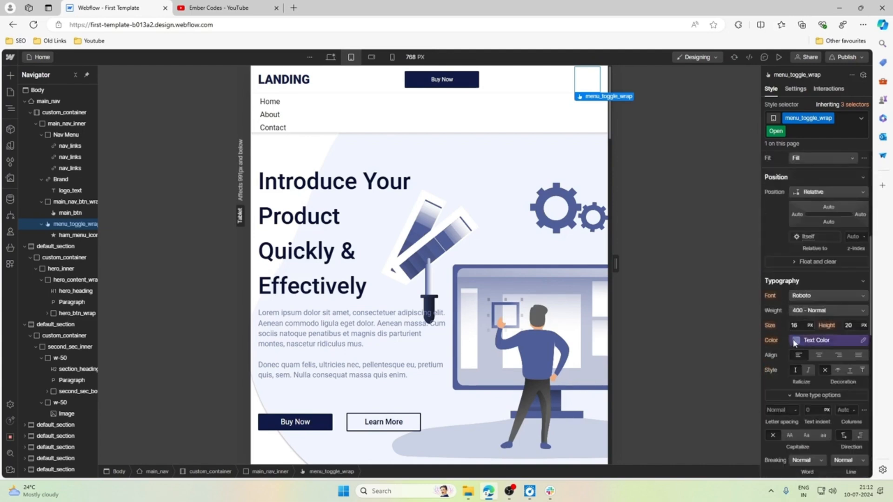
left_click(852, 344)
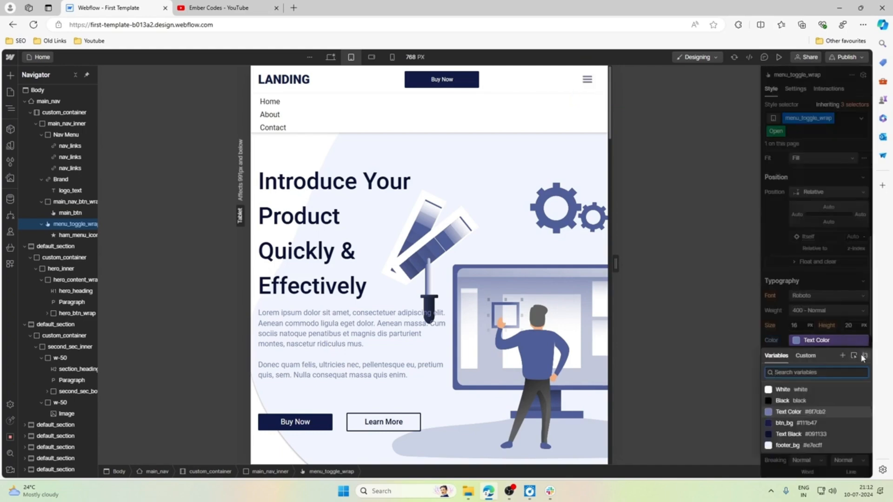
left_click(865, 356)
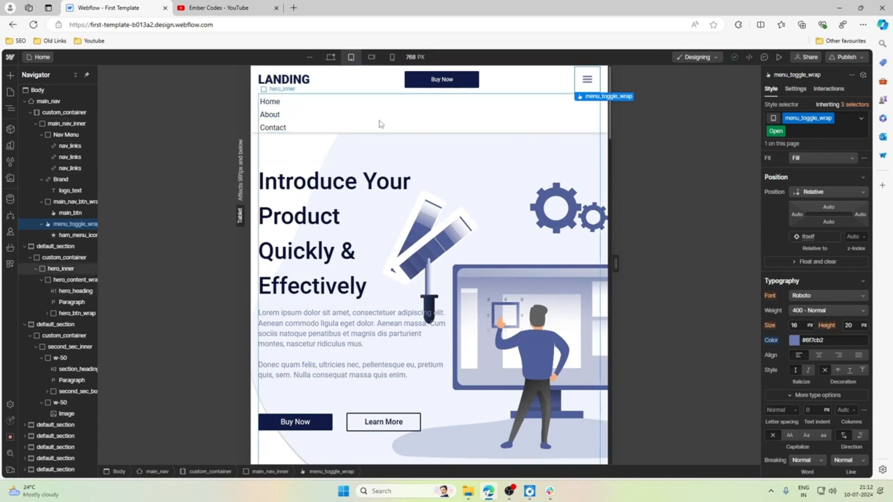
Set the top and bottom padding of the Nav Menu to 0.5rem.
left_click(305, 131)
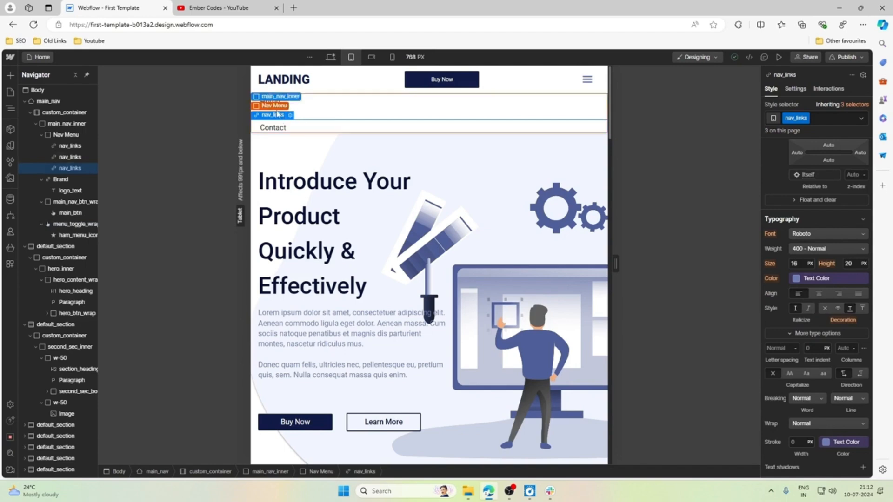
left_click(277, 109)
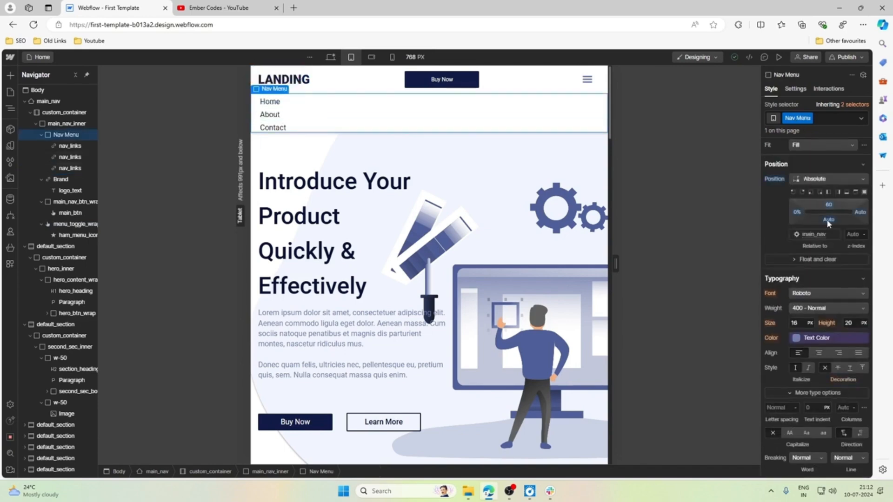
scroll(827, 224, "up", 5)
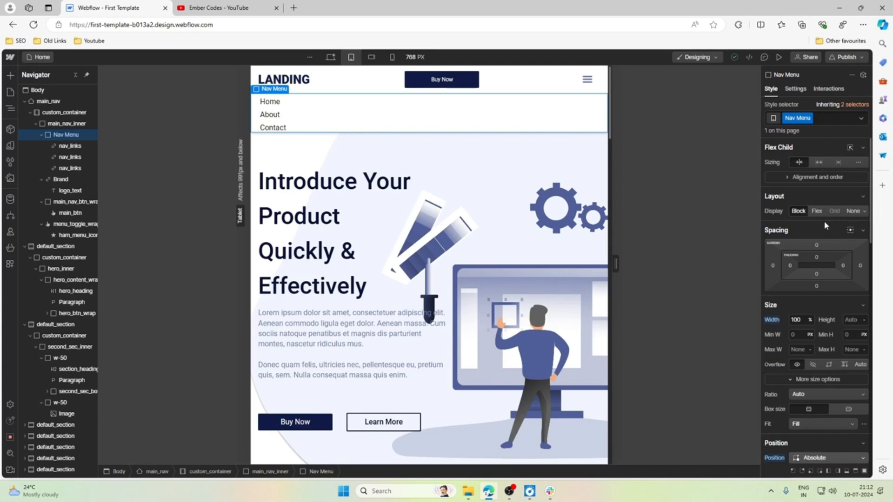
left_click(816, 257)
type("5")
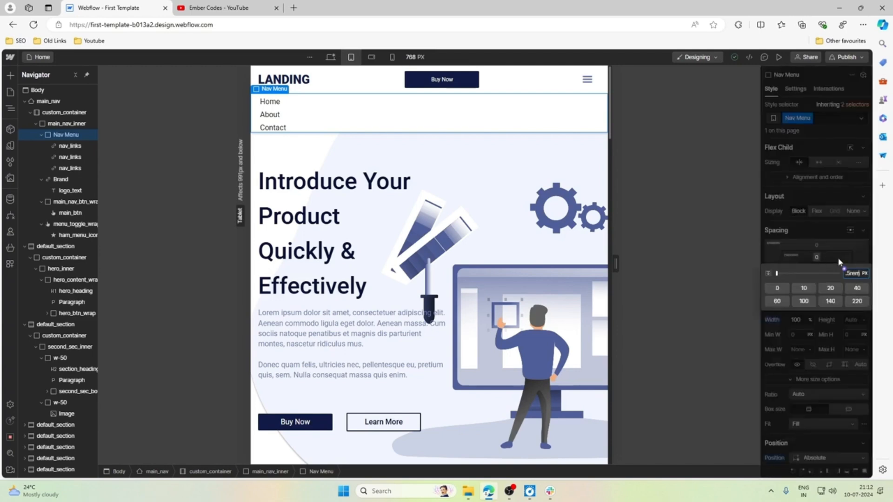
type("rem")
key("Return")
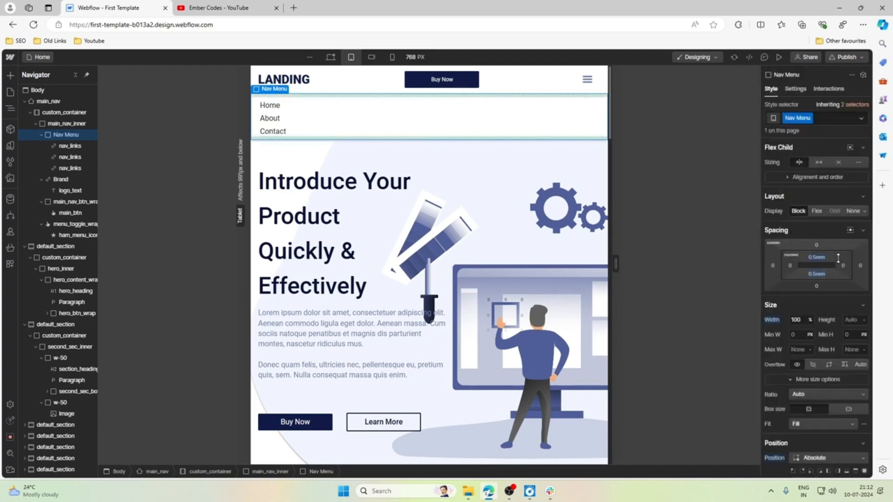
Set the bottom padding of the nav_links in the drop-down menu to 0.5rem.
left_click(297, 132)
left_click(832, 230)
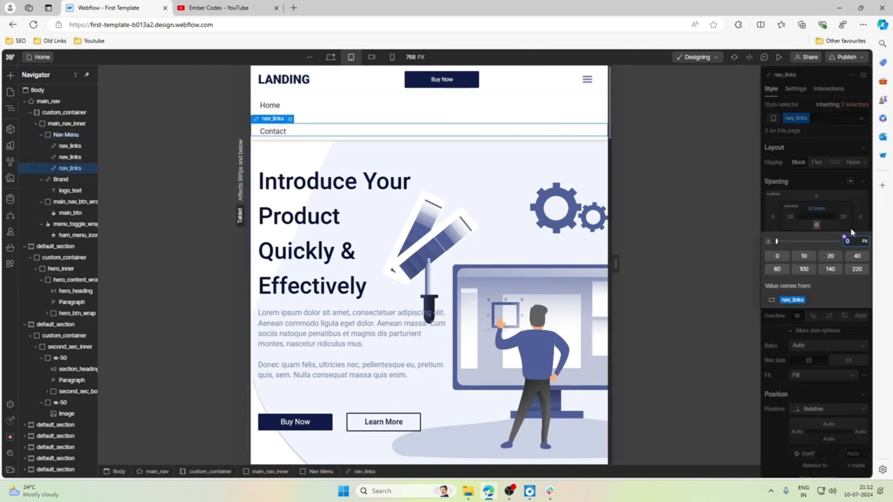
key("Return")
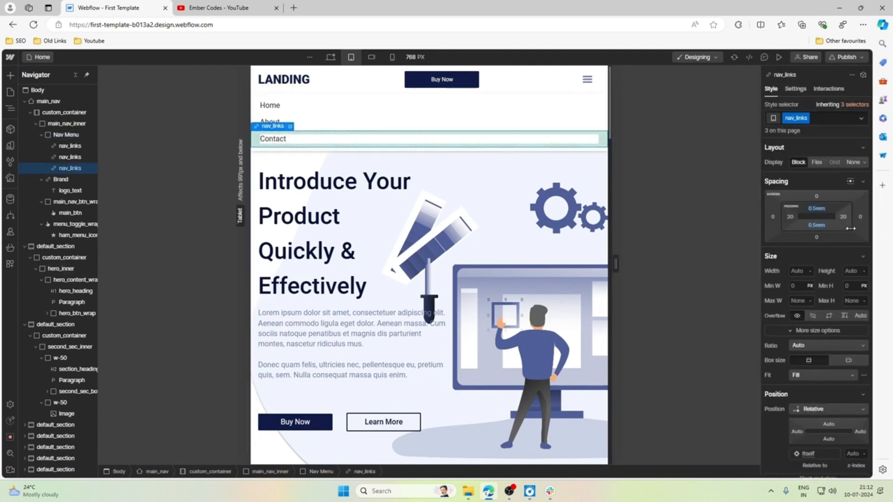
Hide the open drop-down menu through the navbar settings of menu_toggle_wrap.
left_click(432, 168)
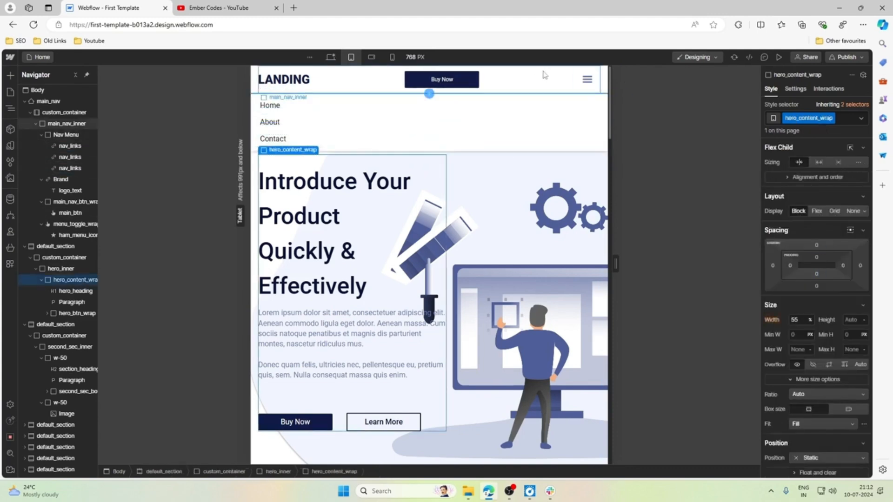
left_click(525, 168)
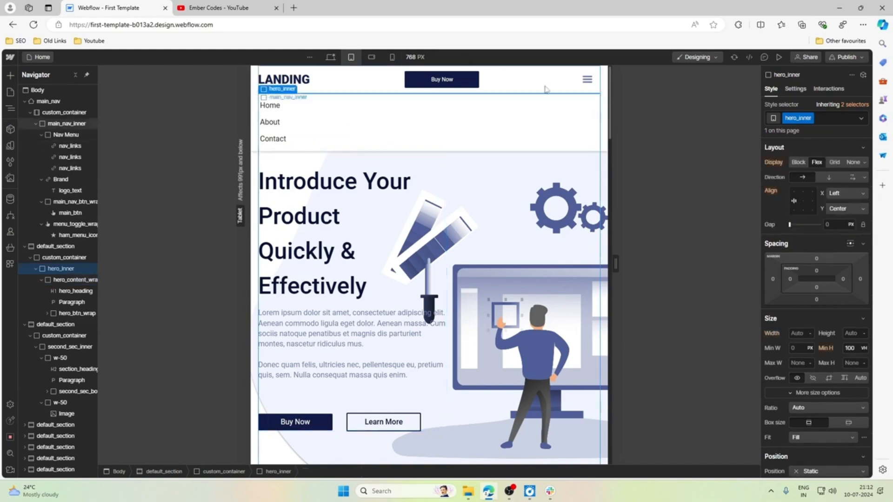
left_click(596, 87)
left_click(604, 88)
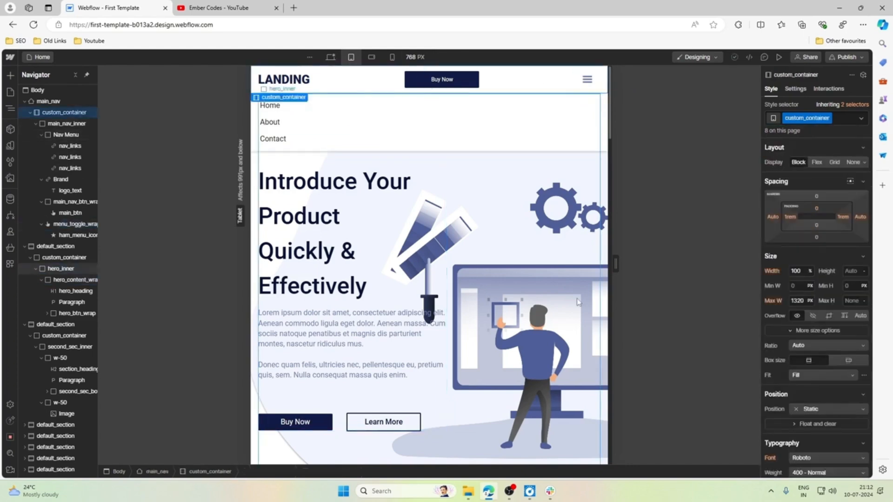
left_click(539, 211)
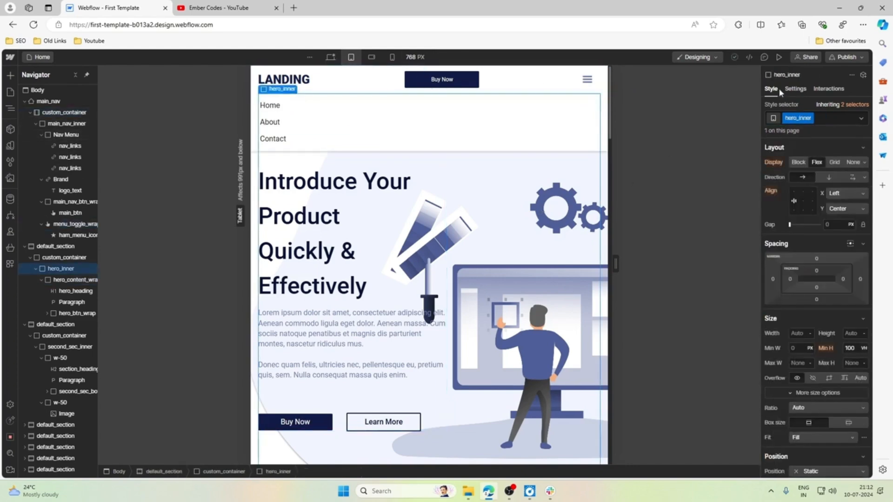
left_click(796, 89)
left_click(771, 88)
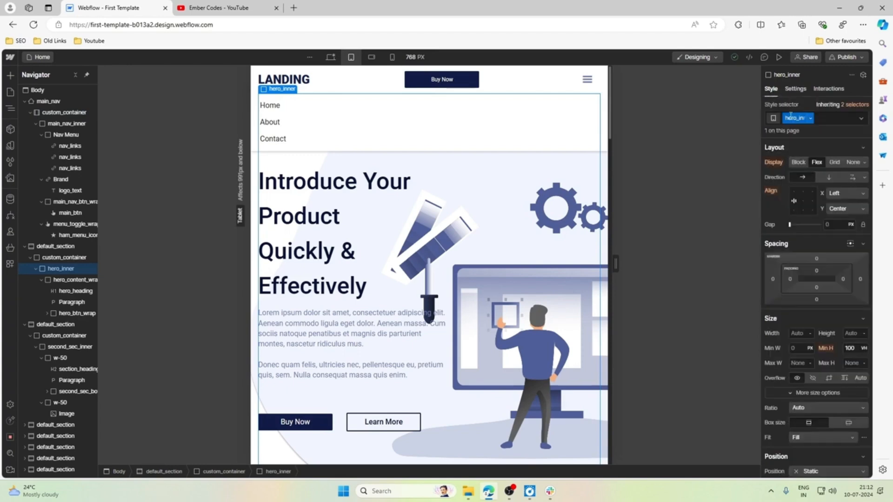
left_click(587, 79)
left_click(796, 90)
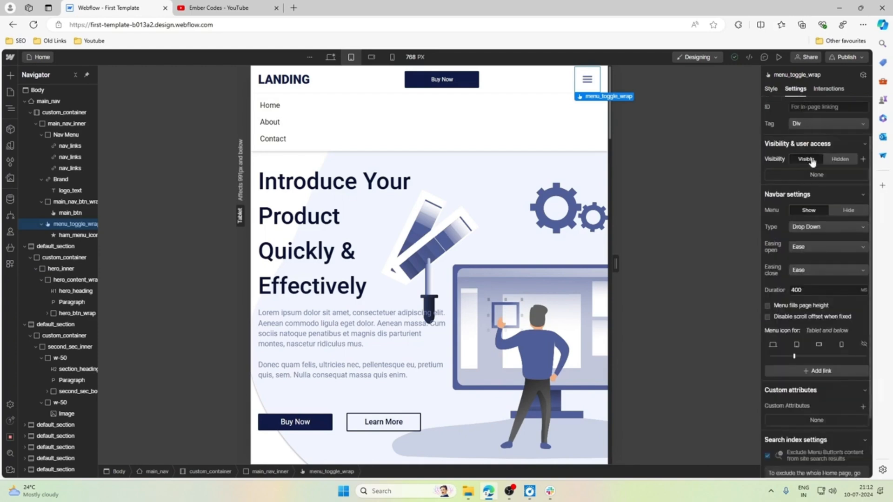
left_click(833, 211)
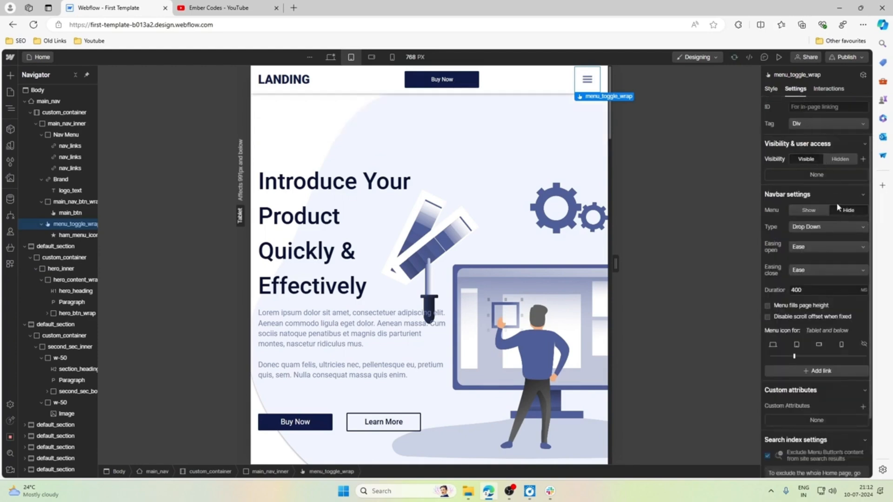
Preview the page and test opening and closing the navbar menu with the hamburger toggle, also checking the desktop view, and exit the preview.
left_click(779, 56)
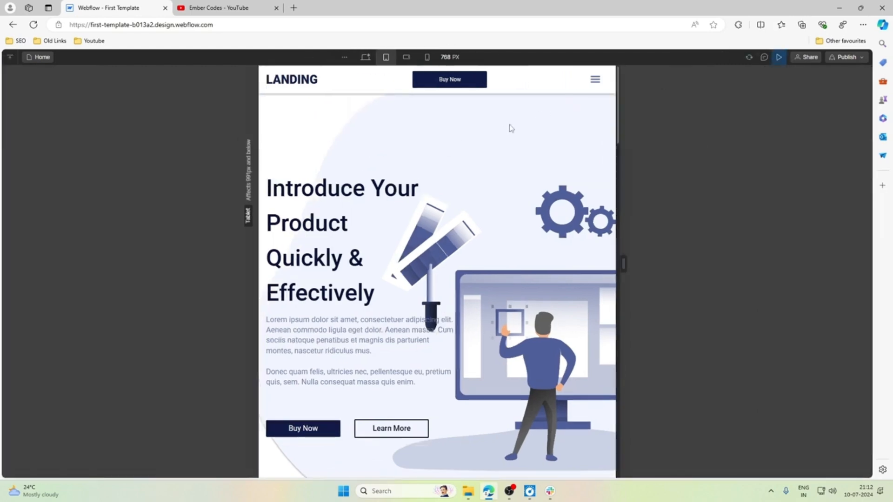
left_click(595, 80)
left_click(596, 80)
left_click(596, 81)
left_click(596, 80)
left_click(596, 81)
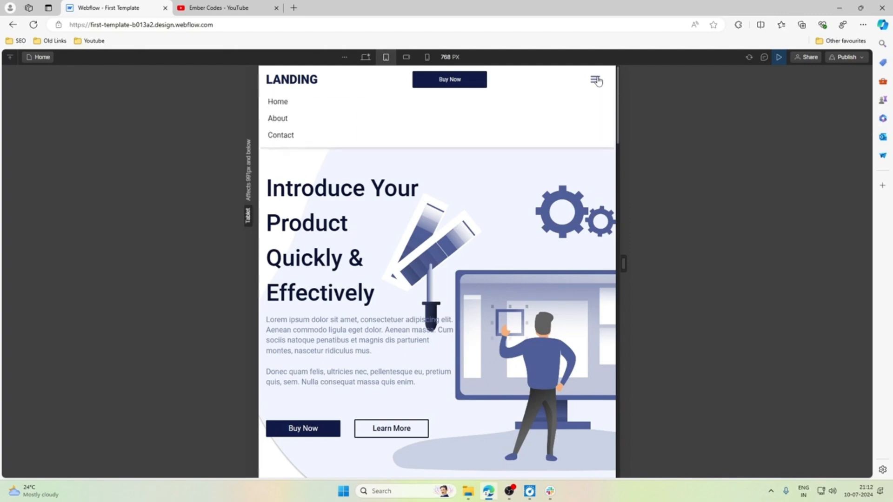
left_click(596, 81)
left_click(595, 82)
left_click(596, 82)
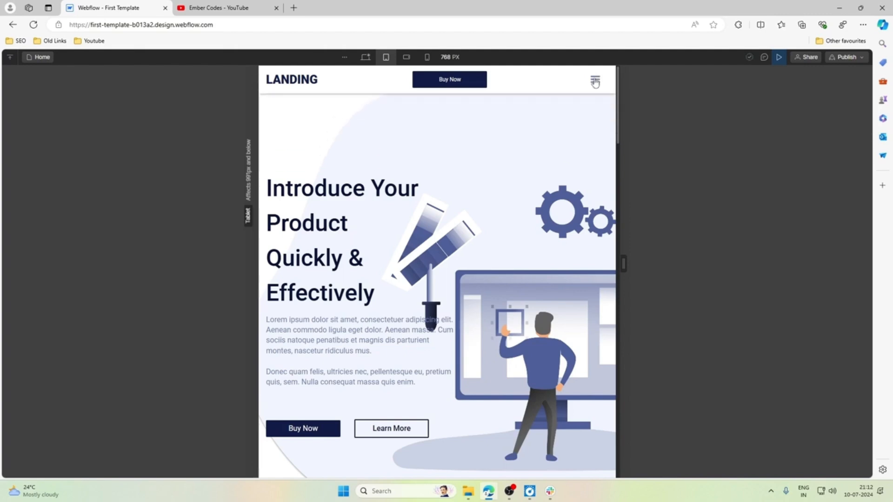
left_click(596, 82)
left_click(596, 82)
left_click(366, 57)
left_click(384, 57)
left_click(779, 56)
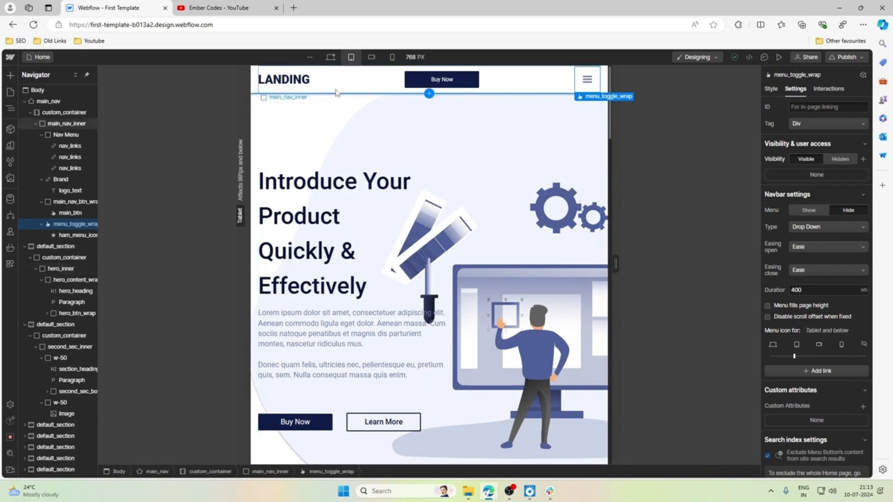
left_click_drag(252, 92, 251, 92)
left_click(256, 93)
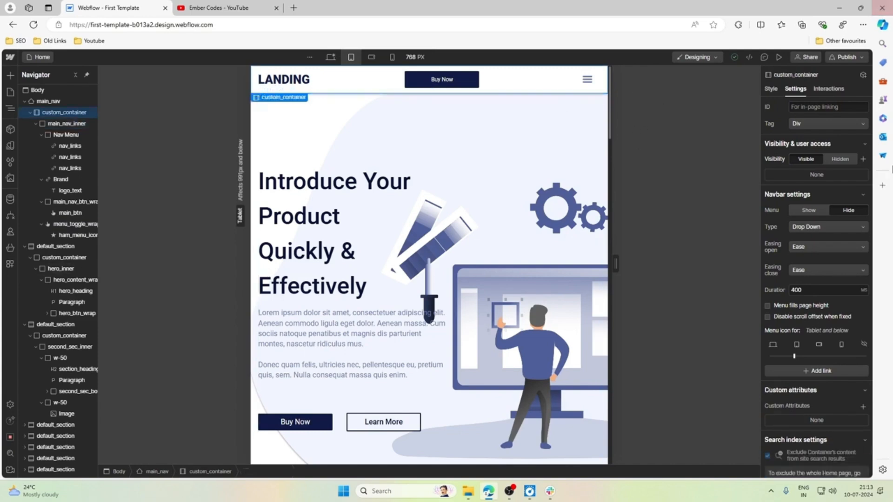
scroll(510, 234, "down", 5)
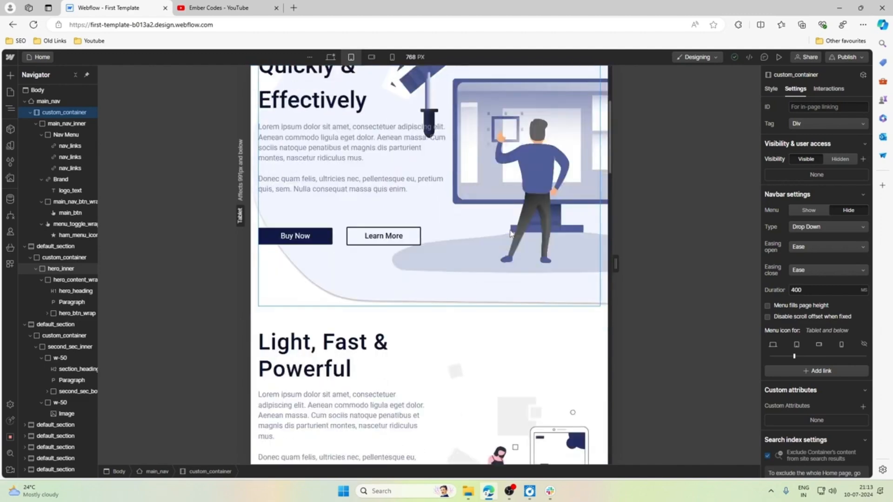
scroll(508, 232, "up", 5)
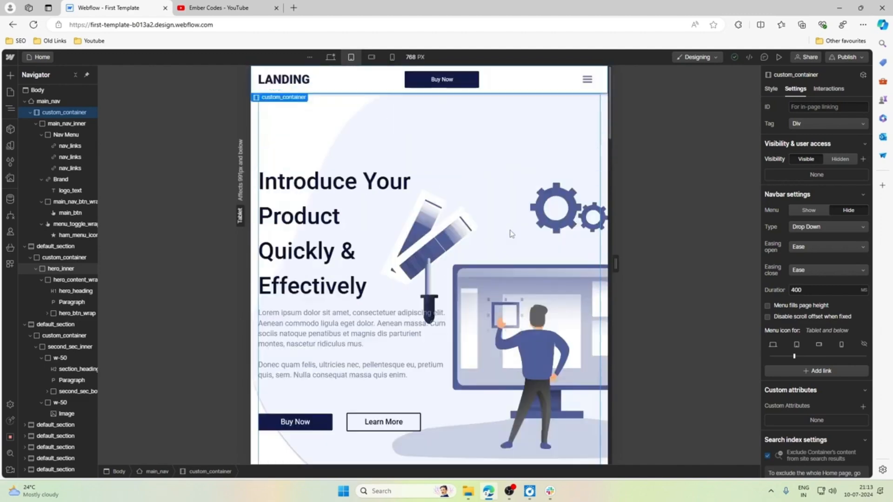
left_click(579, 190)
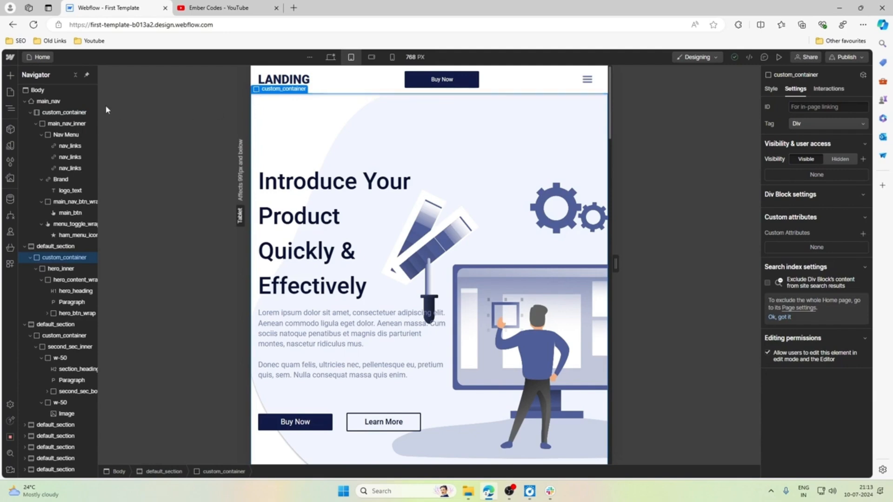
Collapse main_nav and hero_content_wrap in the element tree, leaving the section structure expanded.
left_click(56, 101)
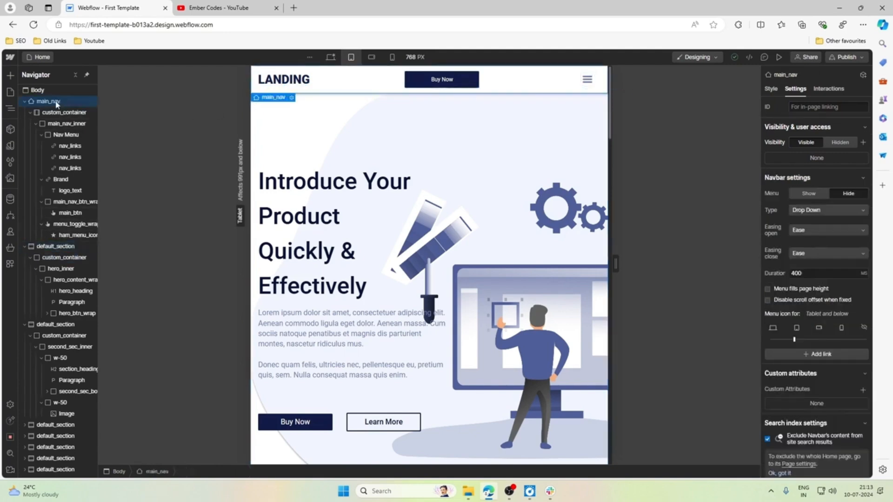
left_click(24, 102)
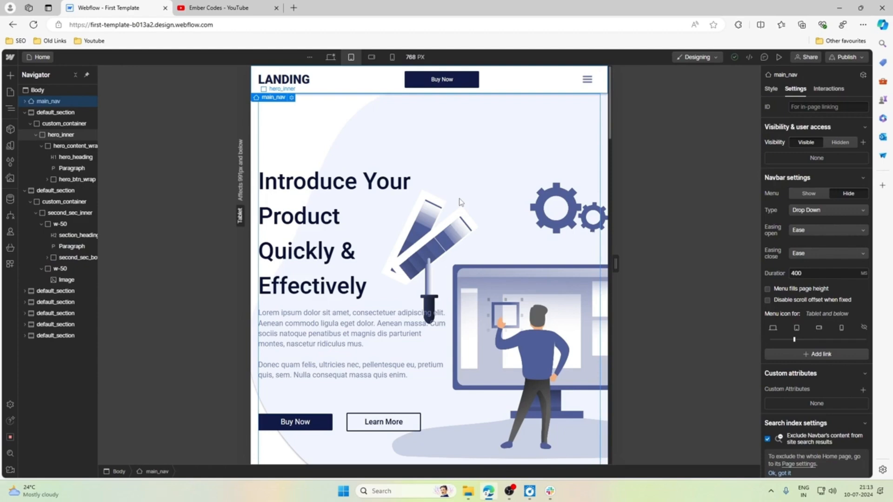
scroll(459, 202, "down", 3)
scroll(459, 202, "up", 3)
left_click(36, 135)
left_click(35, 135)
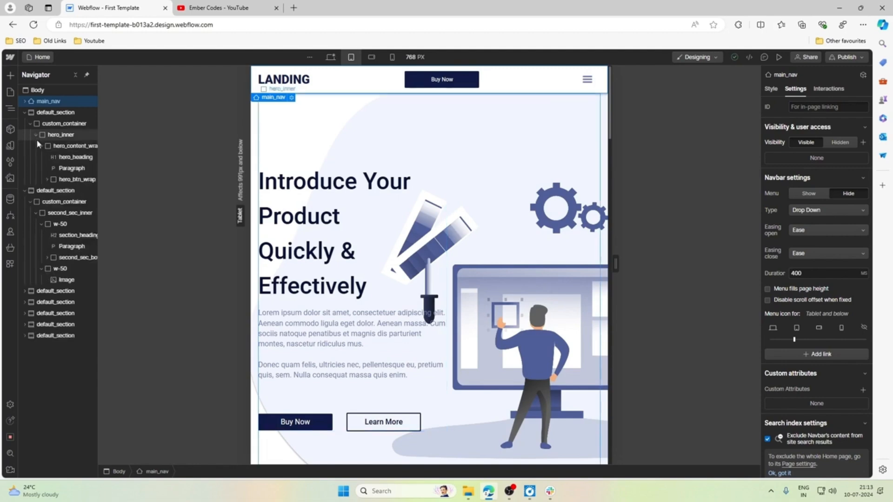
left_click(39, 145)
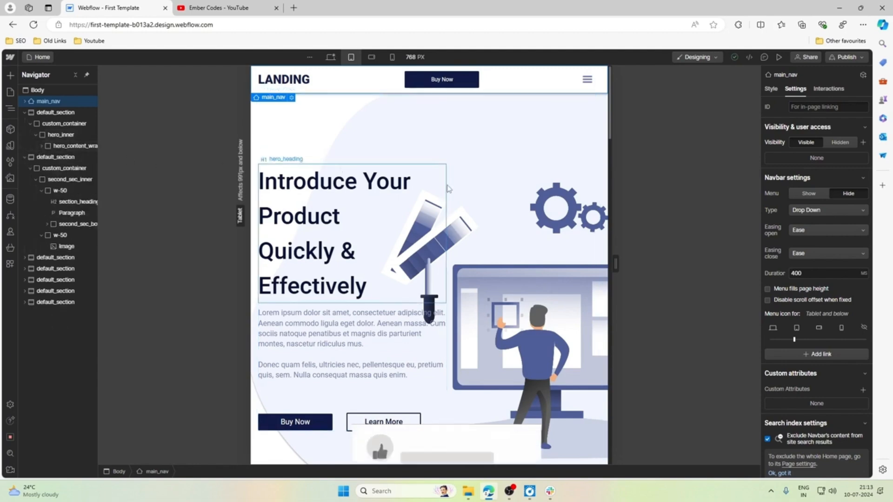
Examine the hero section's layout and nested elements at the desktop and tablet breakpoints.
scroll(525, 256, "down", 2)
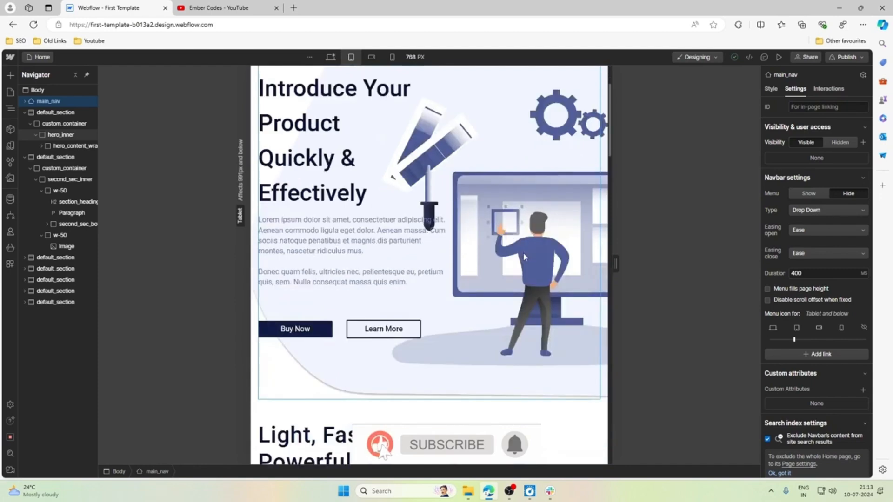
scroll(523, 252, "down", 2)
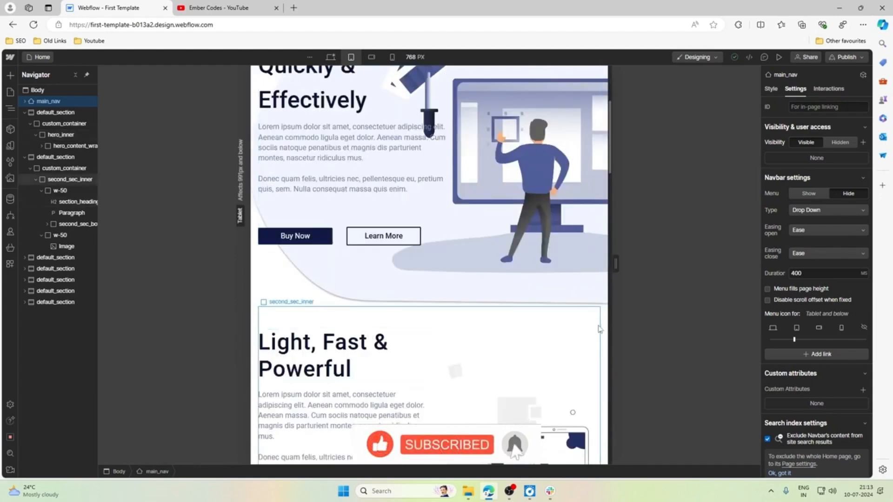
scroll(582, 331, "up", 4)
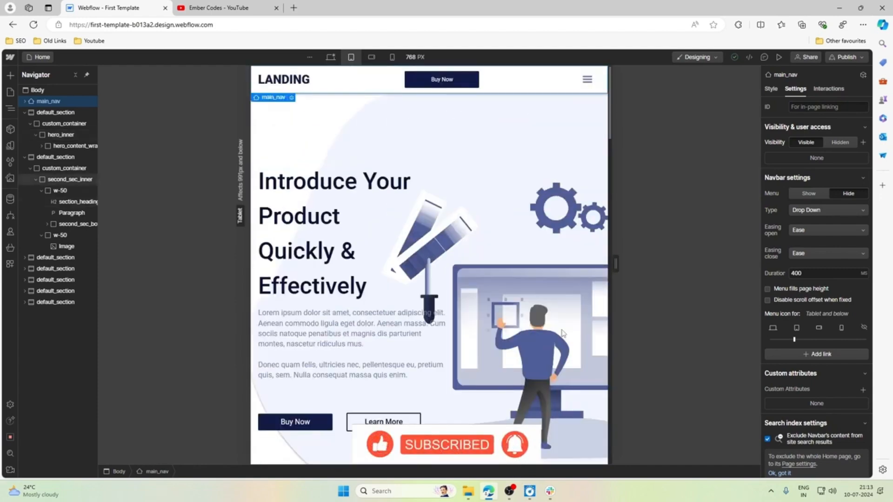
left_click(771, 88)
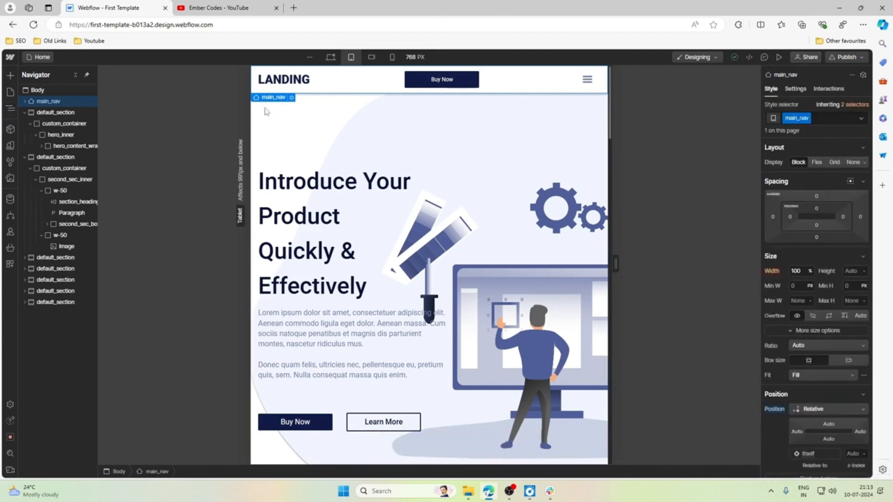
left_click(330, 56)
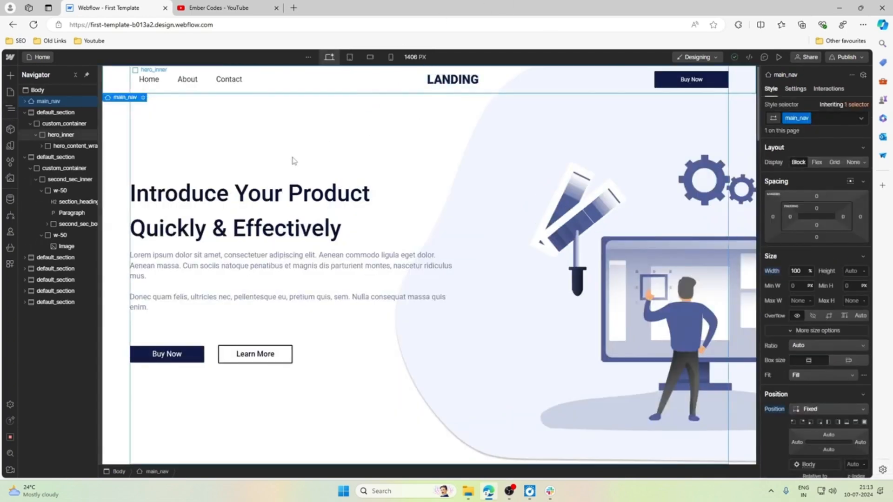
left_click(58, 113)
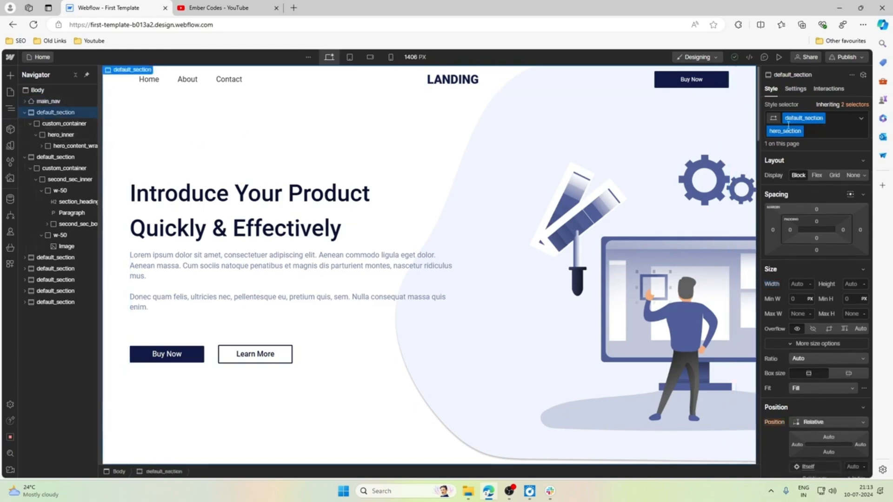
left_click(58, 123)
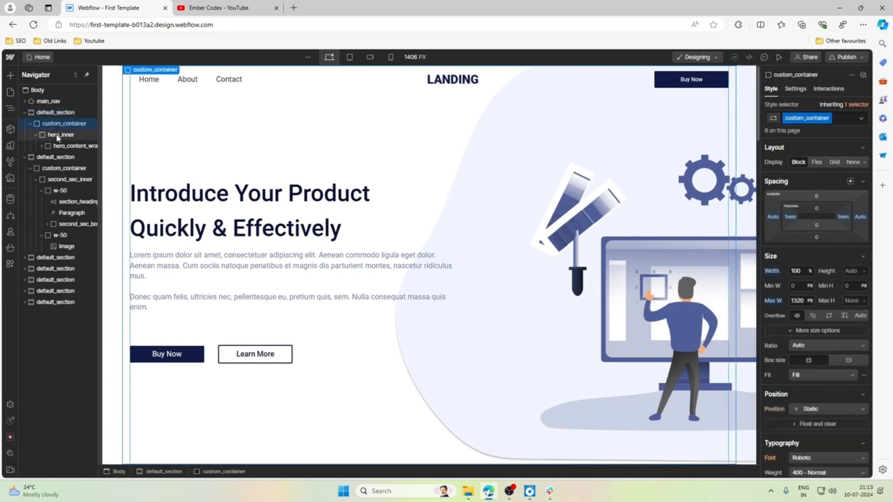
left_click(58, 135)
left_click(58, 147)
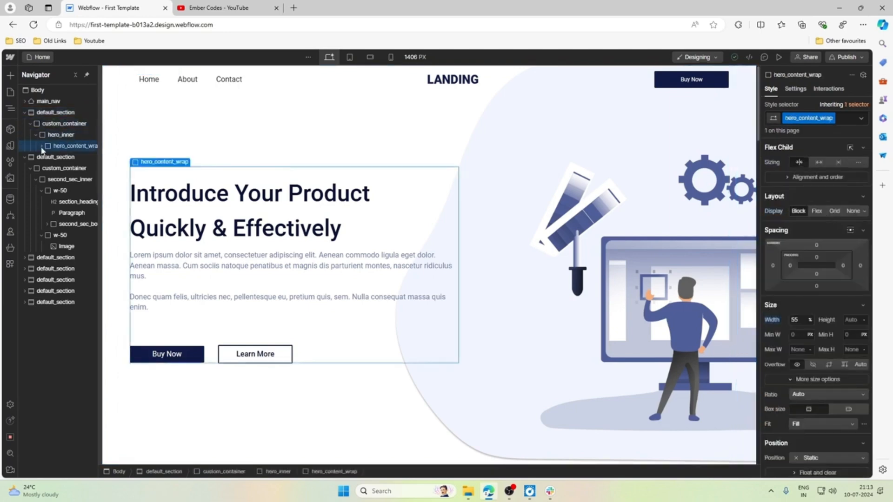
left_click(42, 146)
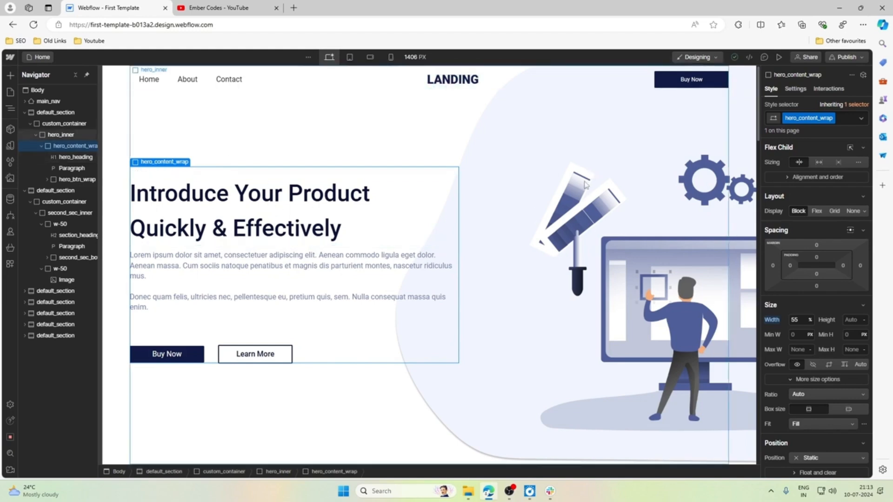
left_click(41, 146)
left_click(350, 57)
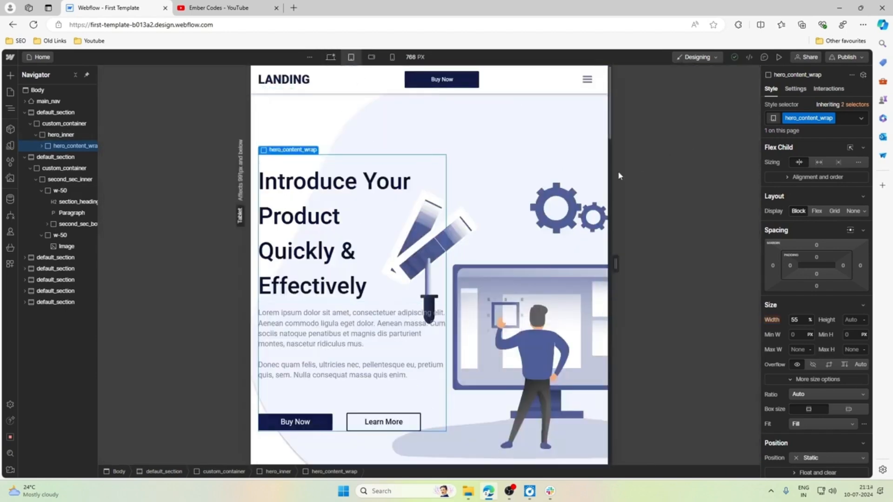
left_click(330, 57)
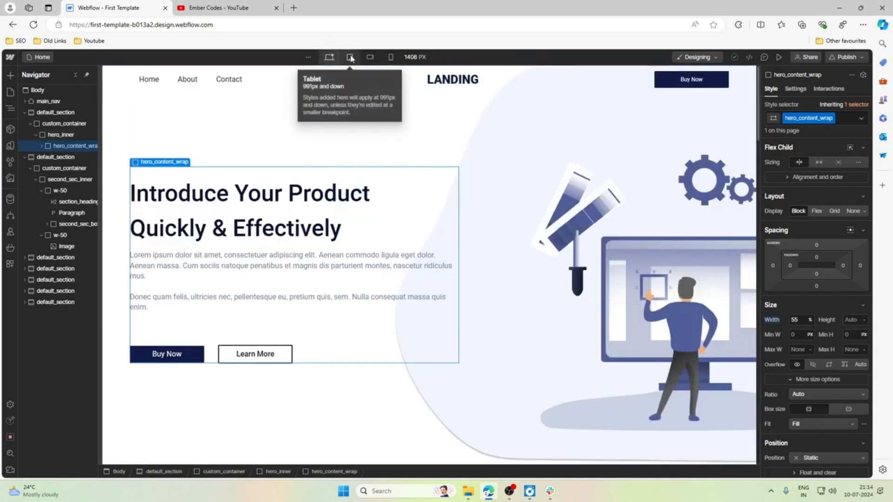
left_click(351, 58)
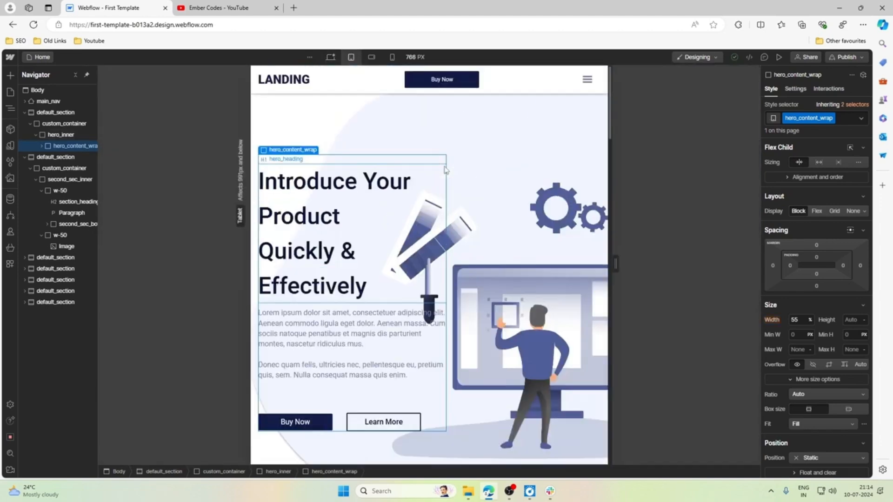
Remove the hero_bg.png background image from hero_section at the tablet breakpoint.
left_click(55, 113)
scroll(810, 298, "down", 10)
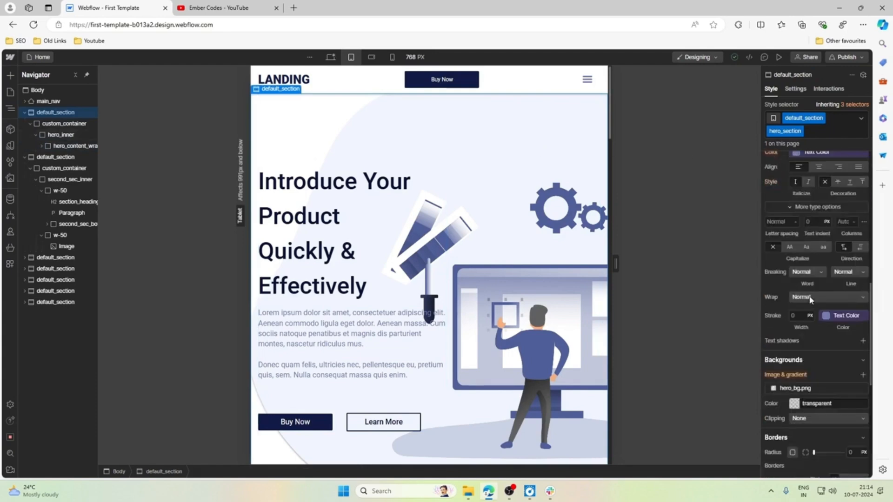
scroll(810, 298, "down", 2)
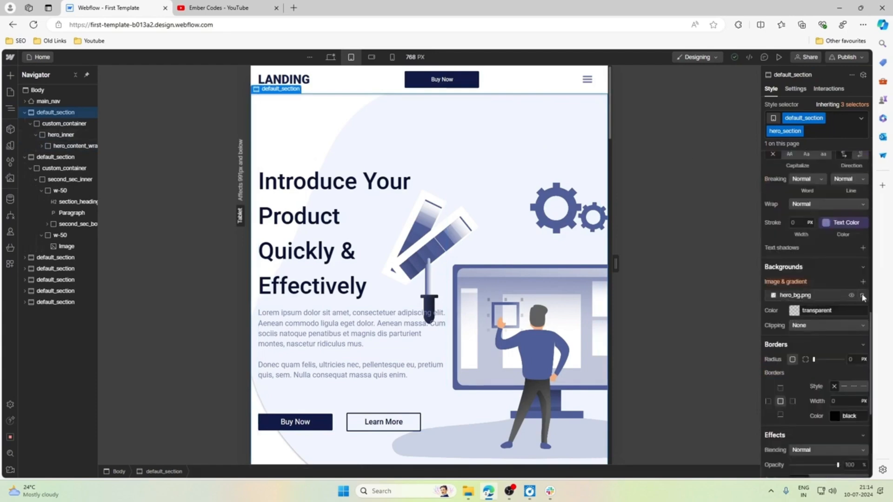
left_click(862, 296)
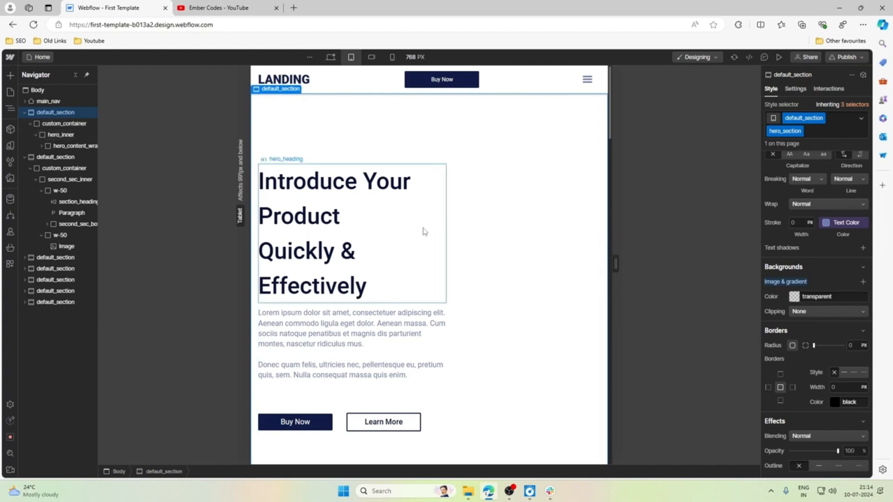
Set the width of hero_content_wrap to 100% at the tablet breakpoint.
left_click(432, 307)
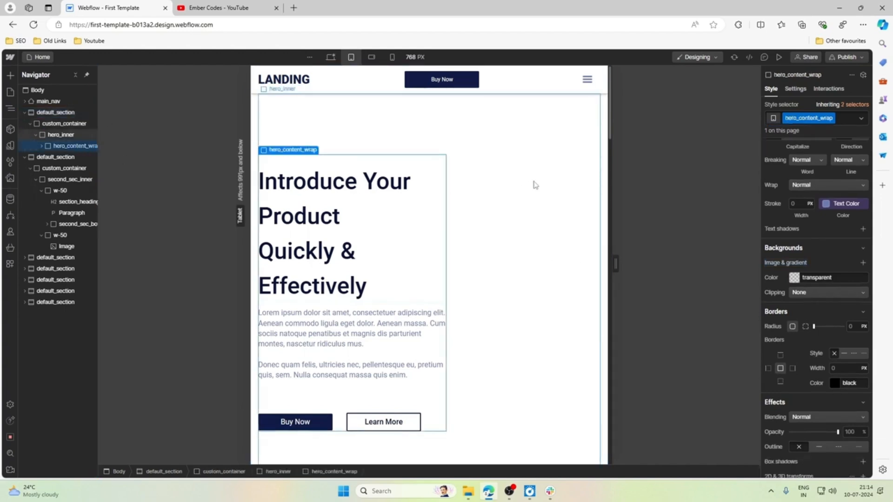
scroll(777, 193, "up", 10)
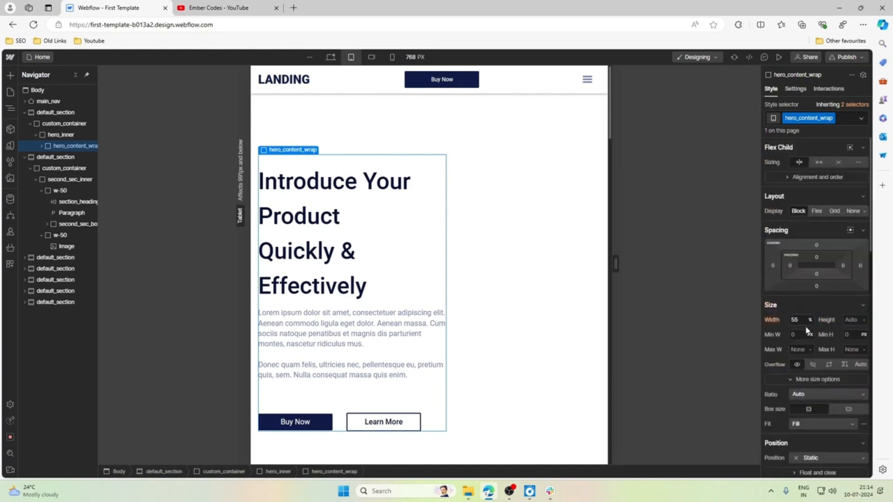
double_click(797, 320)
type("1")
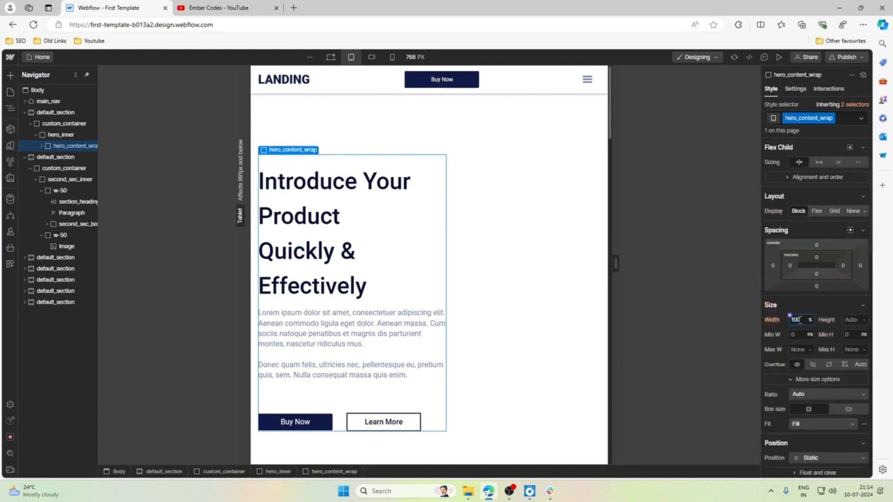
type("00")
key("Return")
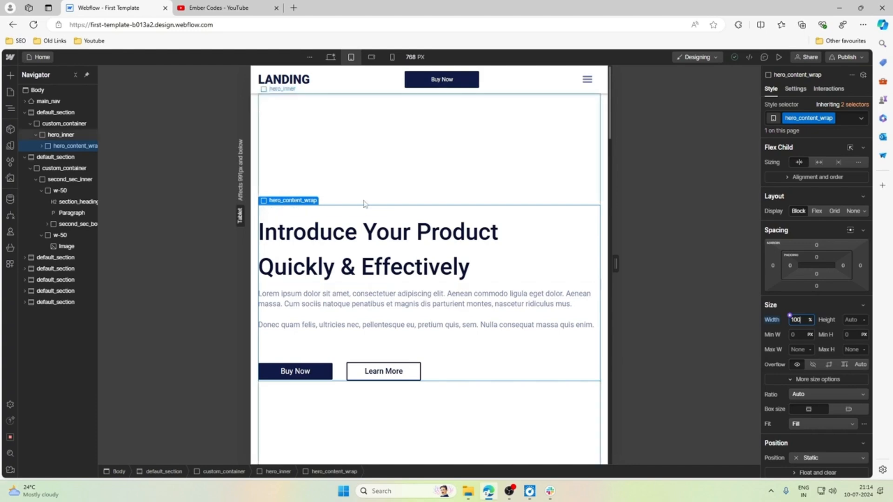
Set the minimum height of hero_inner to Auto at the tablet breakpoint.
left_click(396, 169)
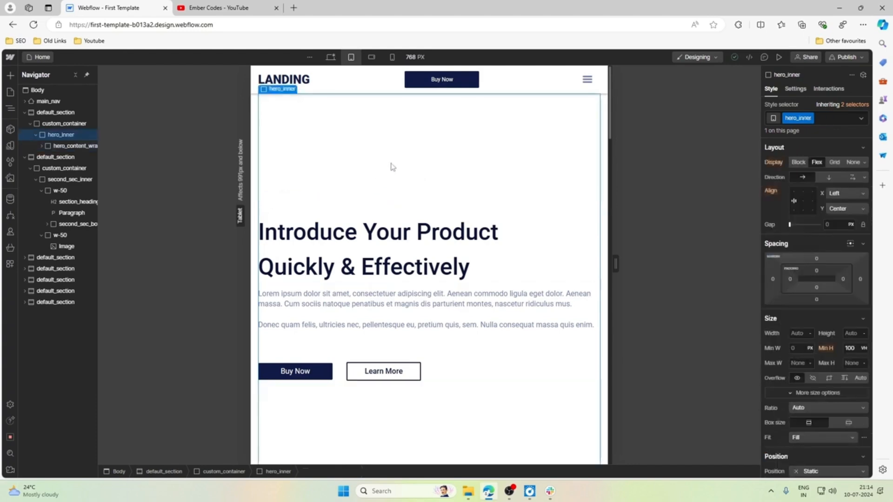
left_click(859, 350)
left_click(864, 349)
left_click(860, 379)
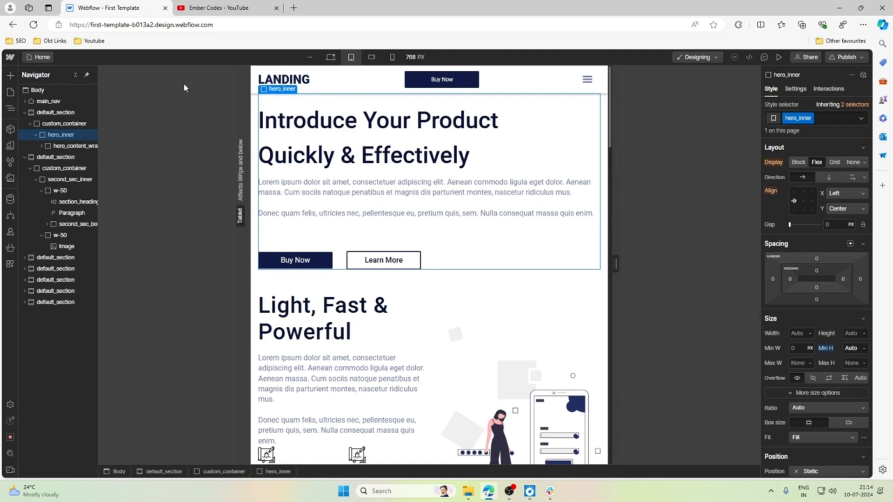
Add a div block inside hero_inner after hero_content_wrap, working at the desktop breakpoint.
left_click(331, 57)
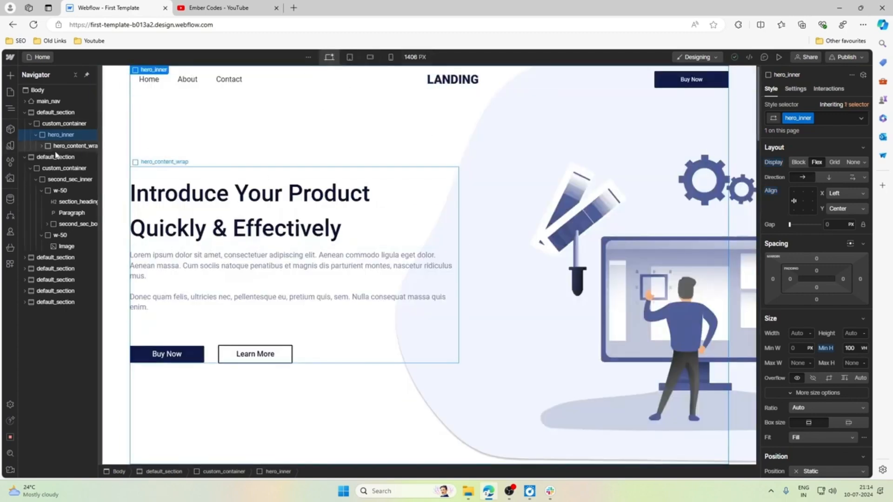
left_click(11, 76)
left_click(38, 261)
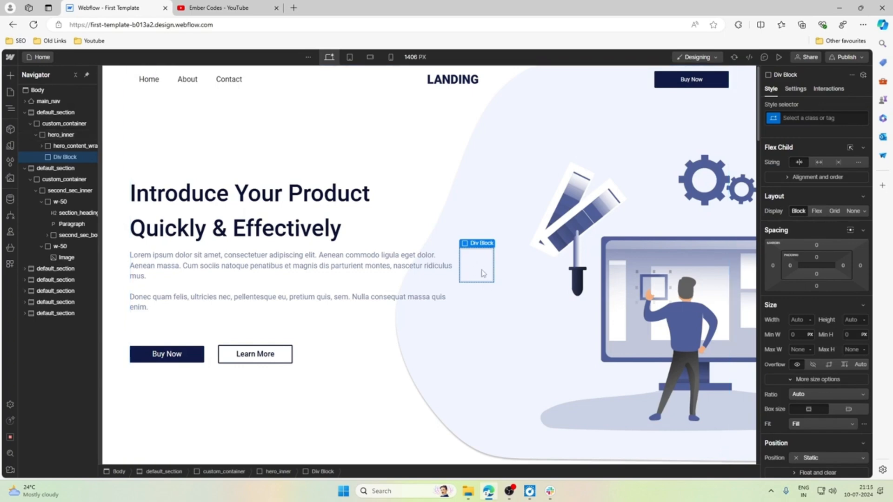
Give the new div block in hero_inner the class hero_img_wrap and set its width to 45%.
left_click(809, 118)
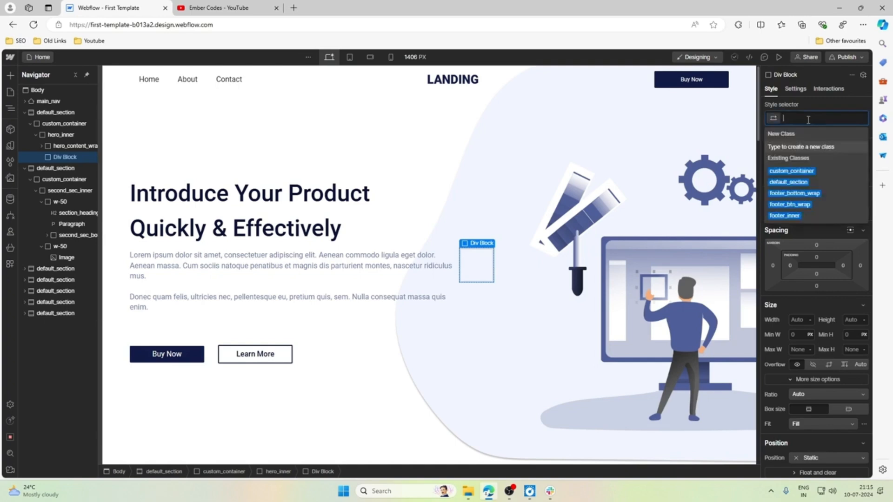
type("her")
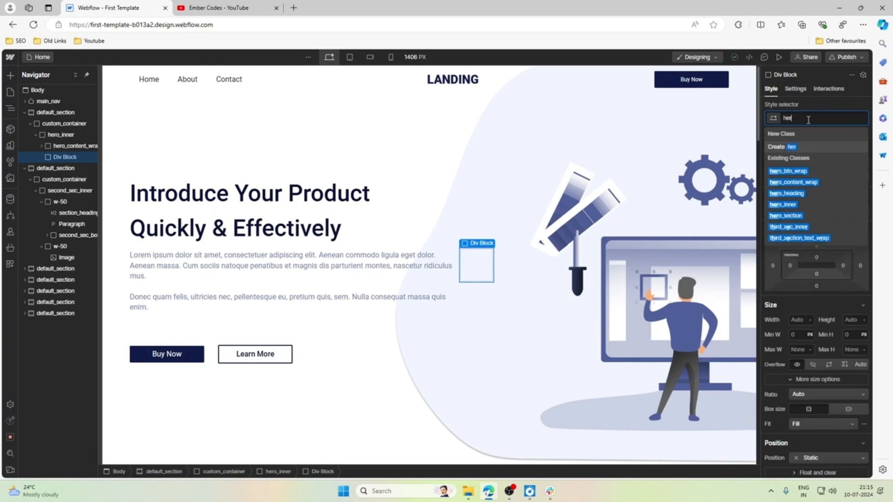
type("o_i")
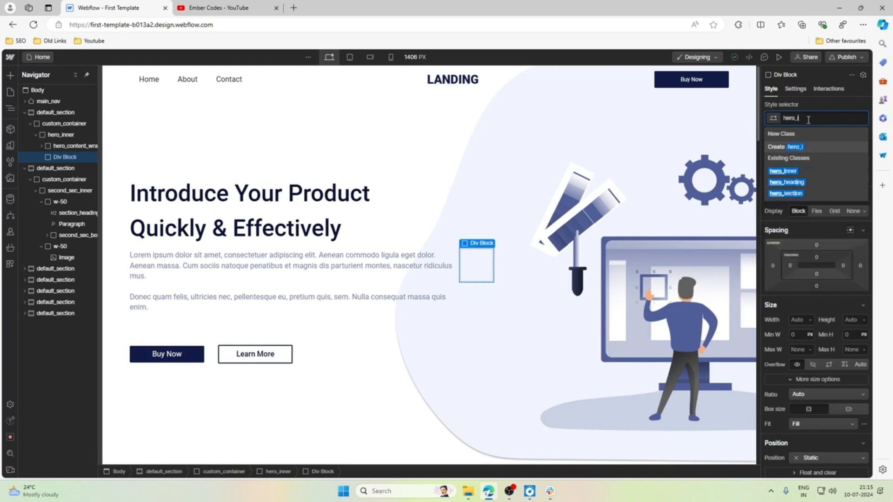
type("mgawr")
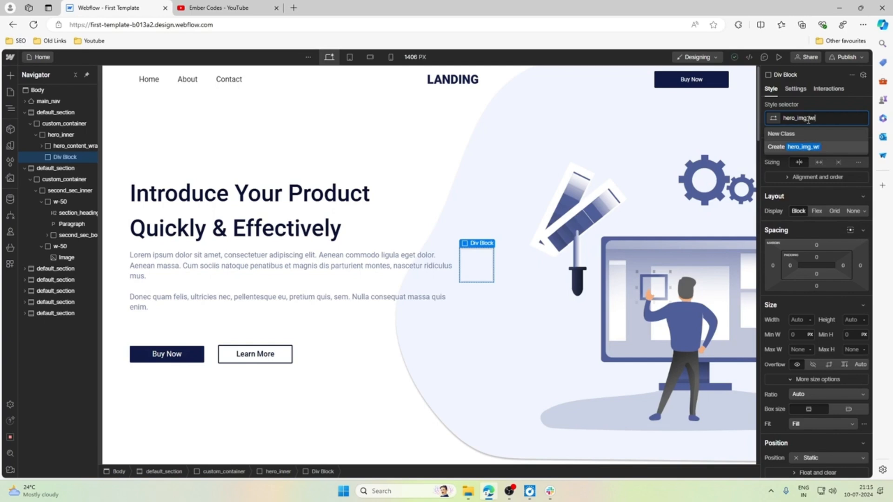
type("ap")
key("Return")
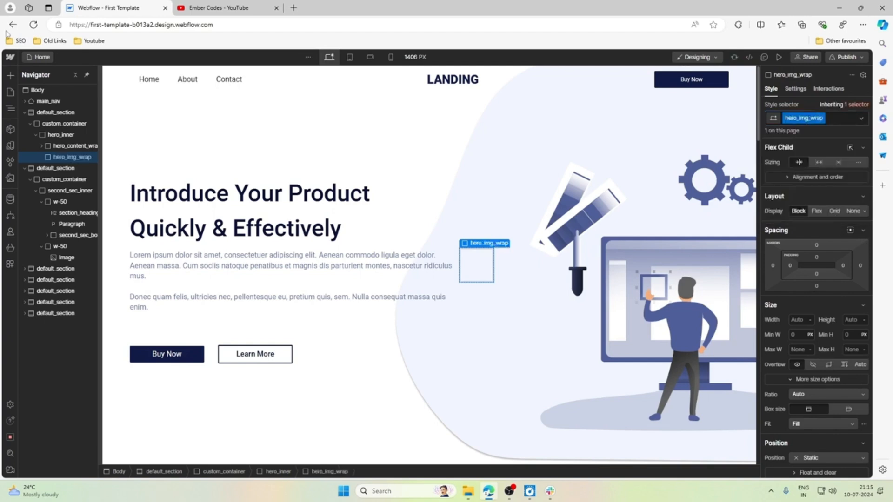
left_click(803, 318)
key("Return")
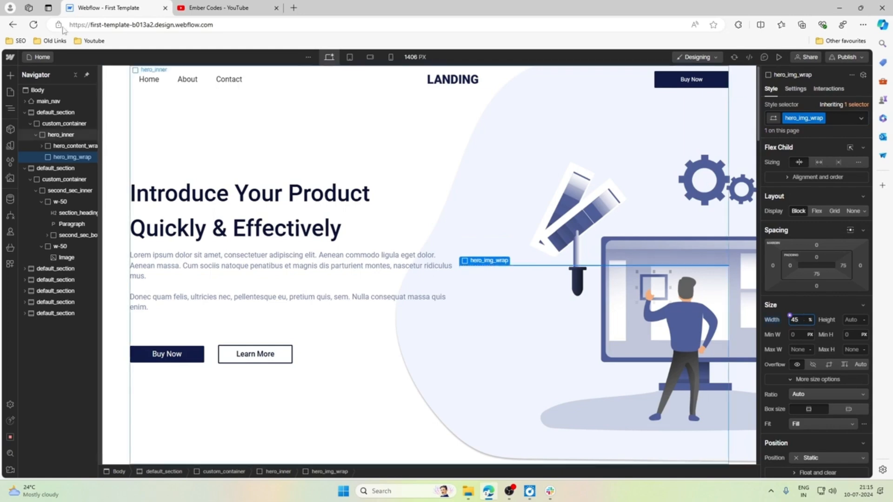
Insert an image element inside hero_img_wrap and use hero_bg.png as its picture.
left_click(10, 76)
scroll(40, 372, "down", 3)
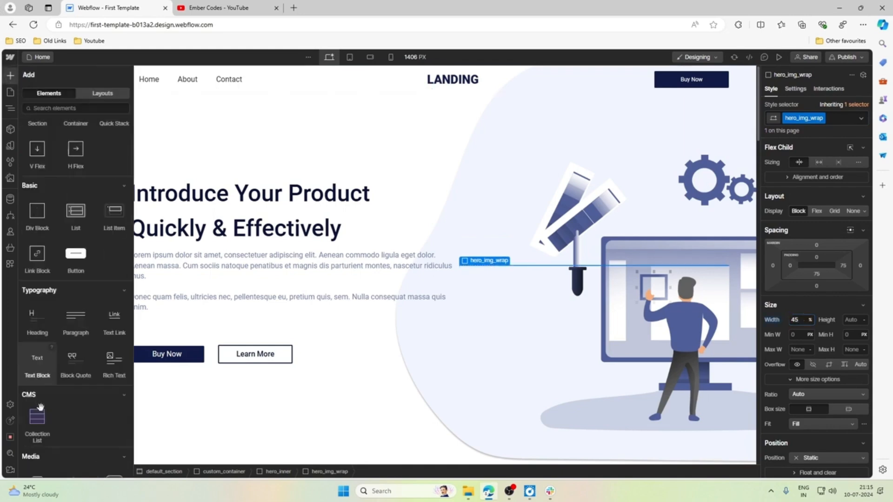
left_click(38, 403)
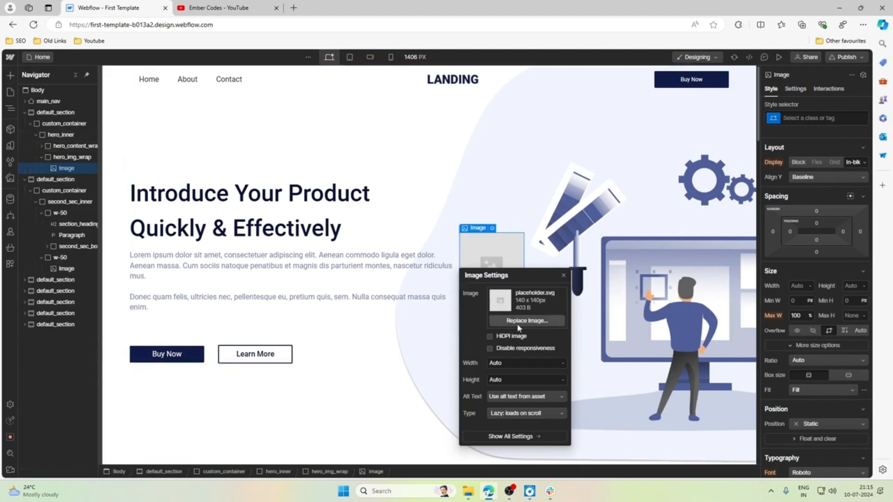
left_click(527, 304)
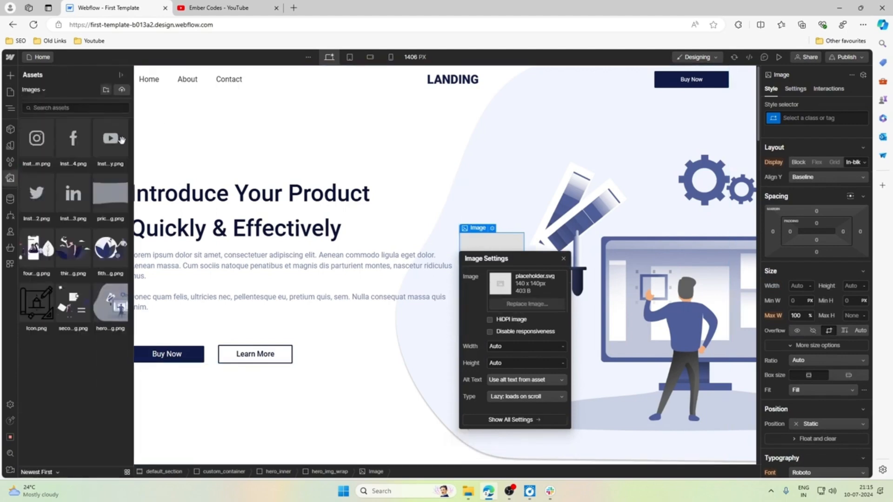
left_click(109, 307)
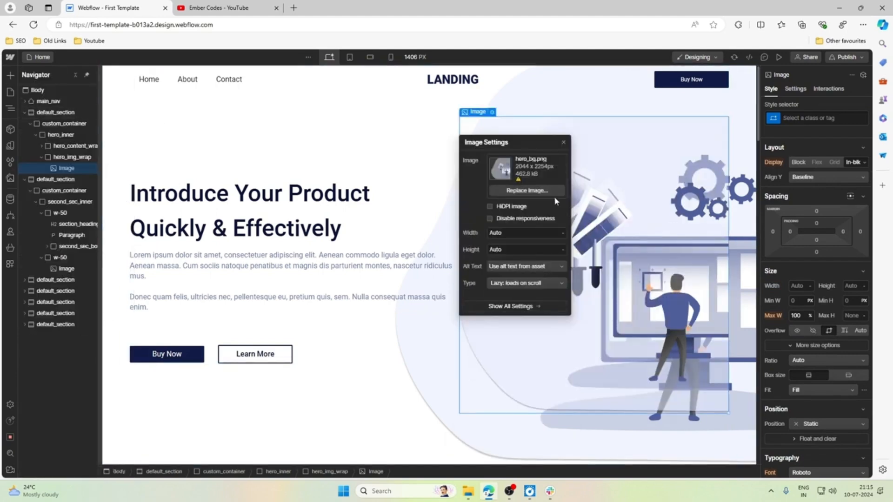
left_click_drag(508, 144, 259, 147)
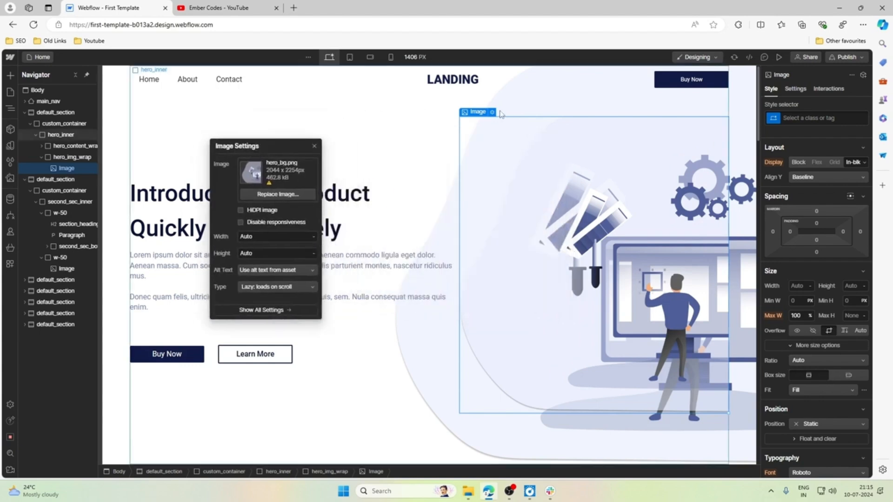
left_click(820, 118)
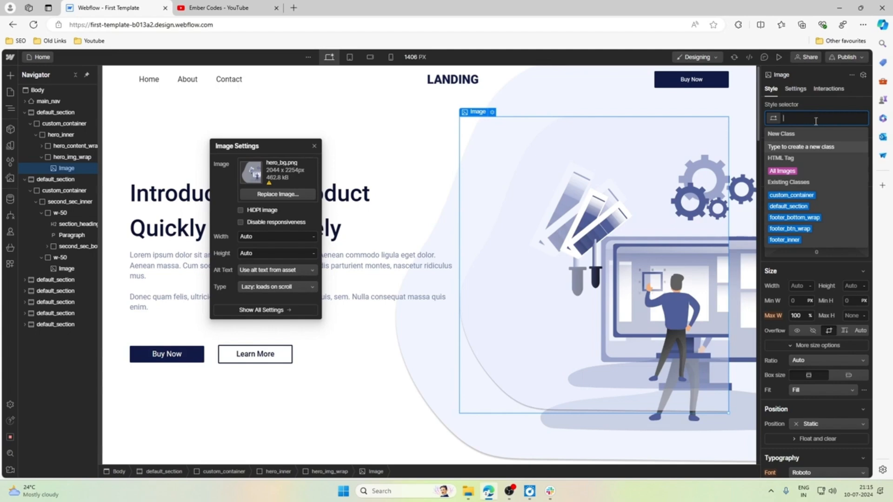
left_click(799, 171)
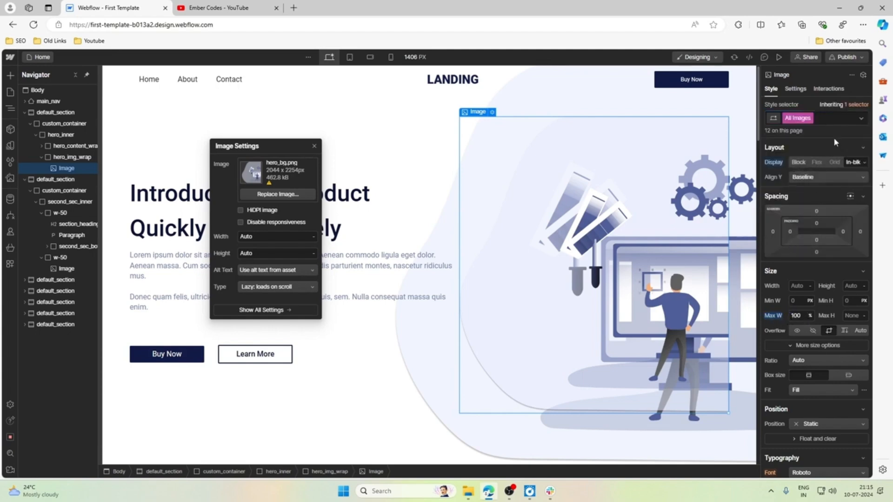
left_click(830, 118)
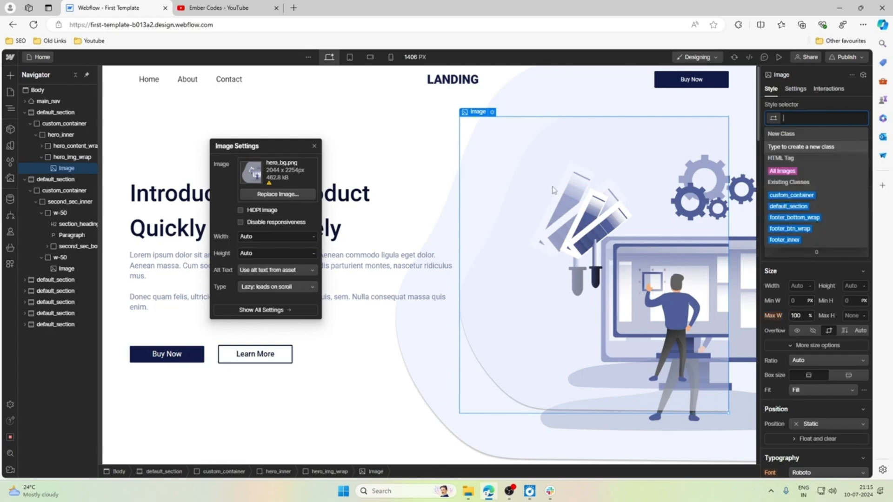
Set the display of hero_img_wrap to None at the desktop breakpoint and to Block at the tablet breakpoint.
left_click(480, 112)
left_click(481, 102)
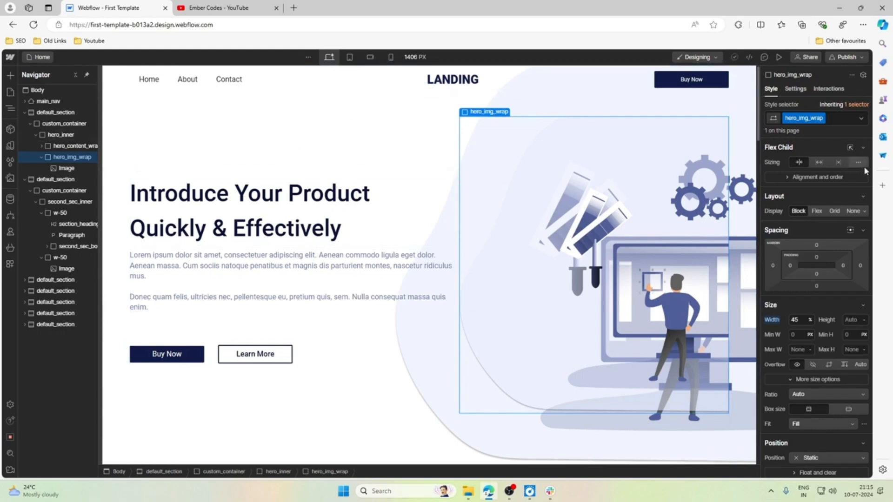
left_click(854, 212)
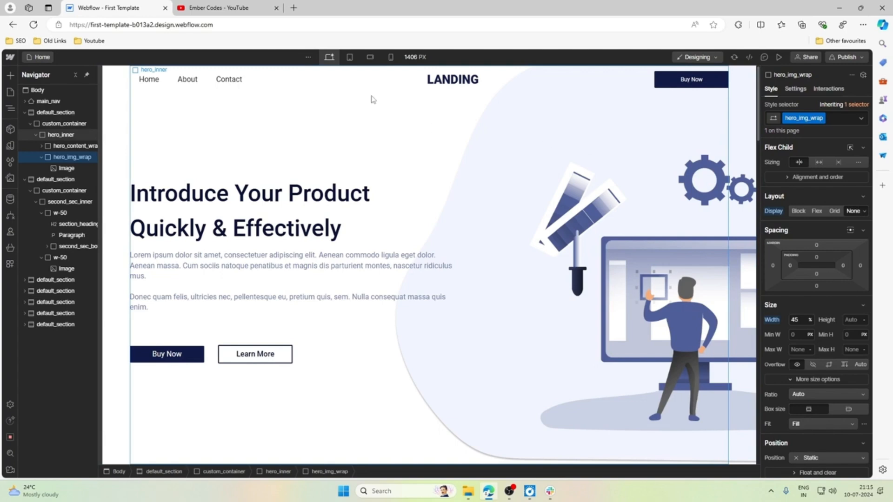
left_click(350, 57)
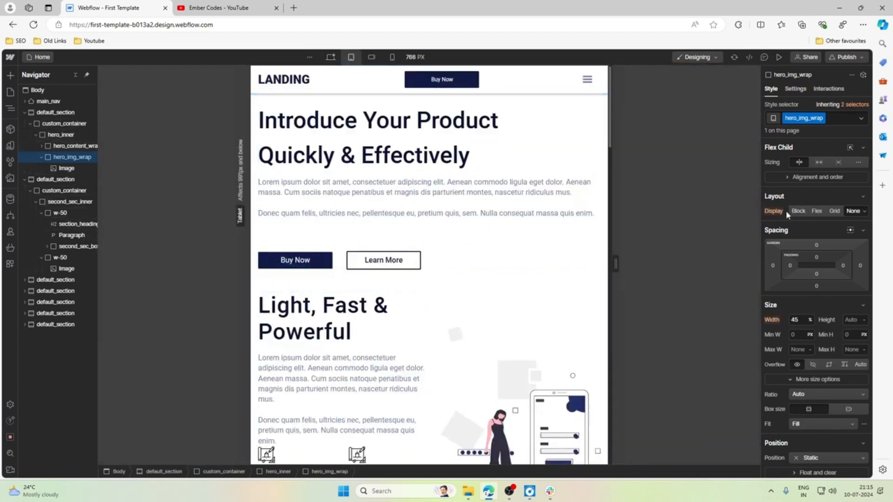
left_click(798, 211)
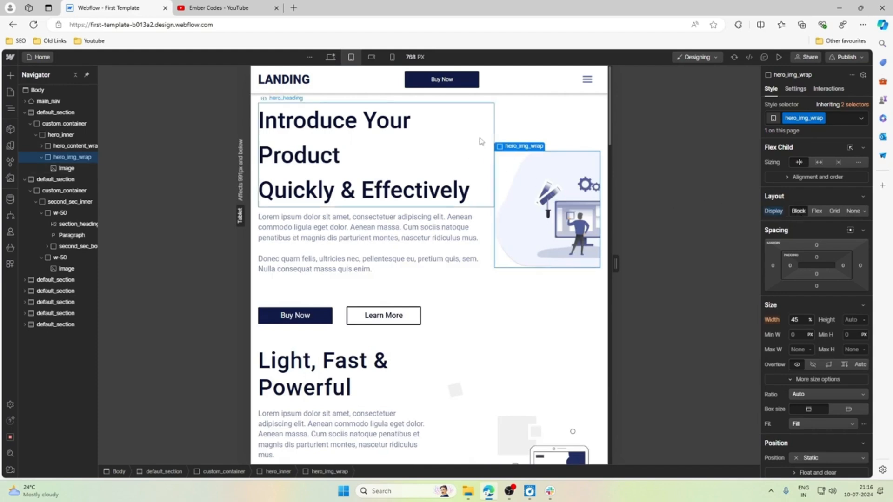
Set the flex layout direction of hero_inner to wrap at the tablet breakpoint.
left_click(51, 135)
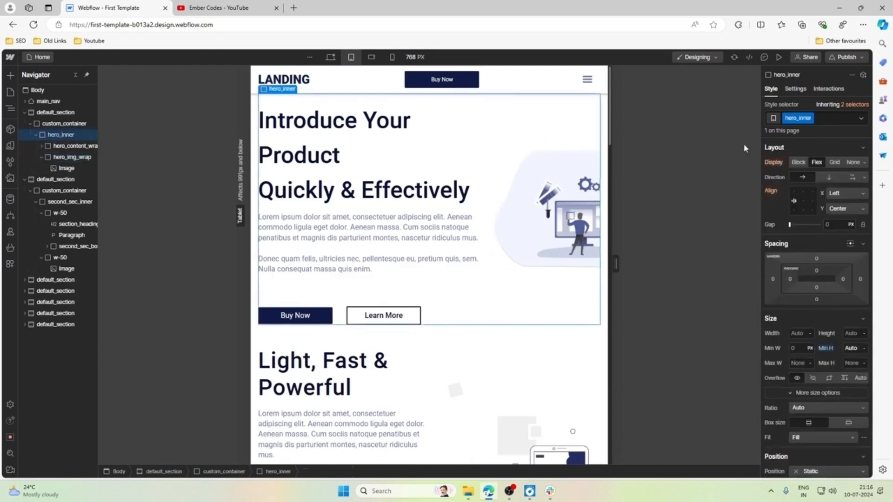
left_click(853, 181)
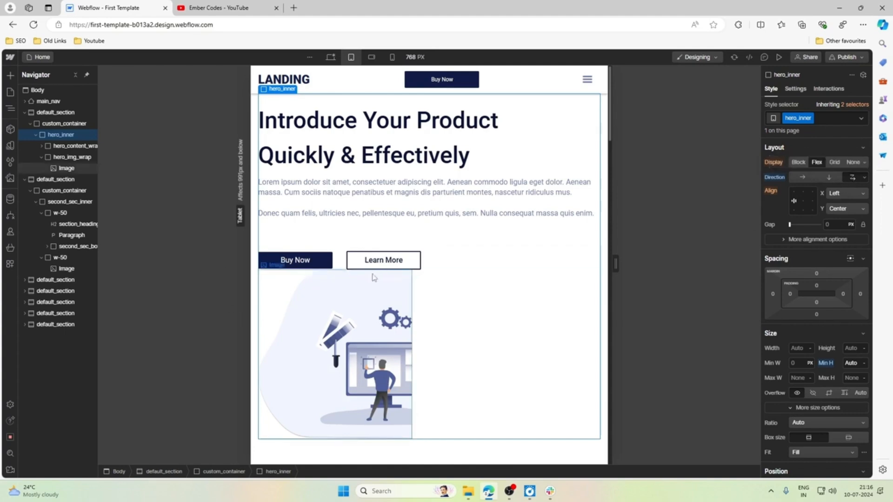
left_click(73, 158)
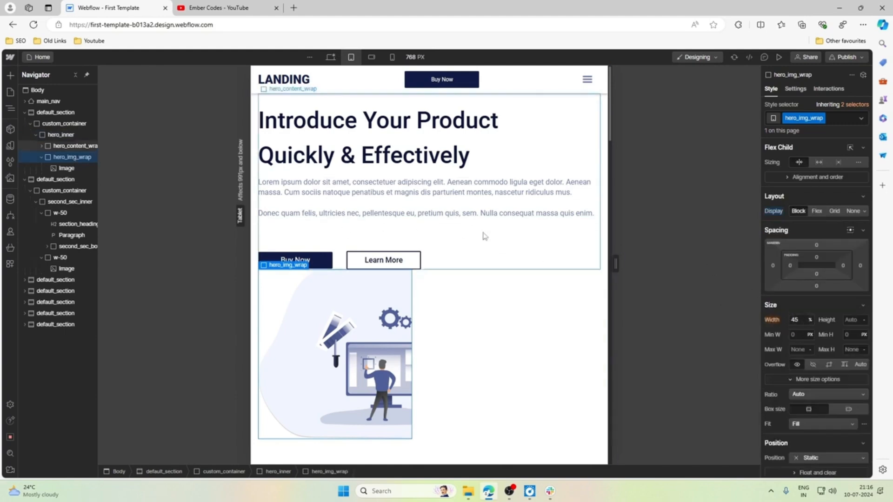
left_click(477, 246)
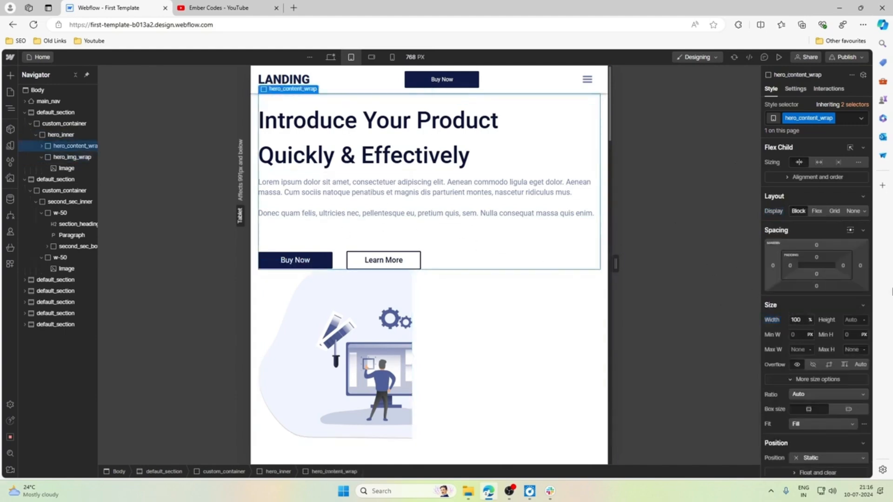
Set the width of hero_img_wrap to 100% at the tablet breakpoint and check the enlarged hero picture.
left_click(270, 289)
left_click(277, 255)
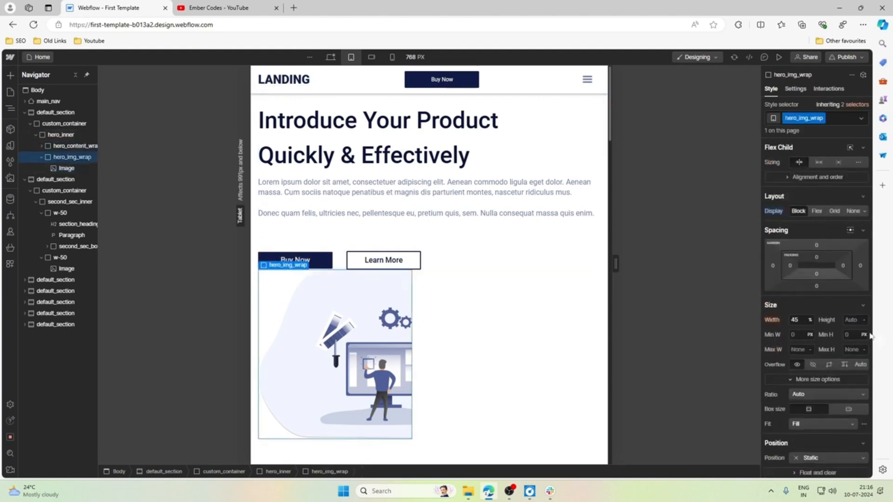
left_click(798, 321)
key("Return")
scroll(442, 354, "down", 5)
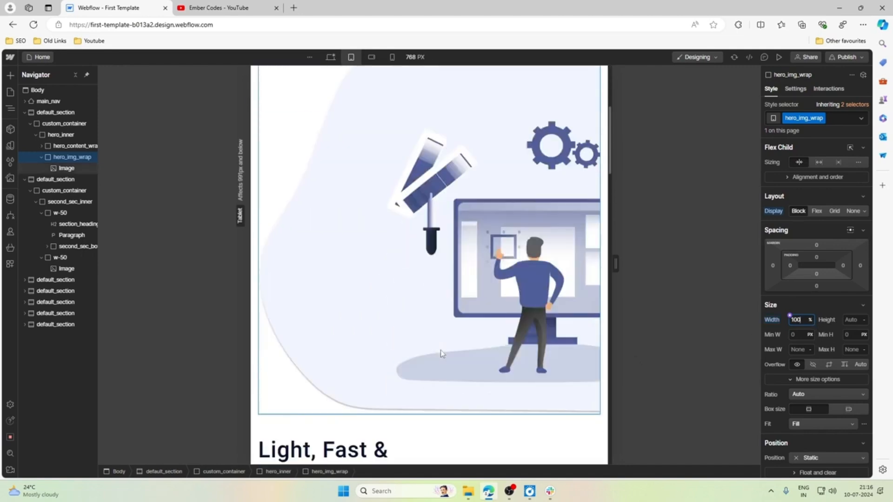
scroll(442, 353, "up", 5)
scroll(442, 354, "down", 2)
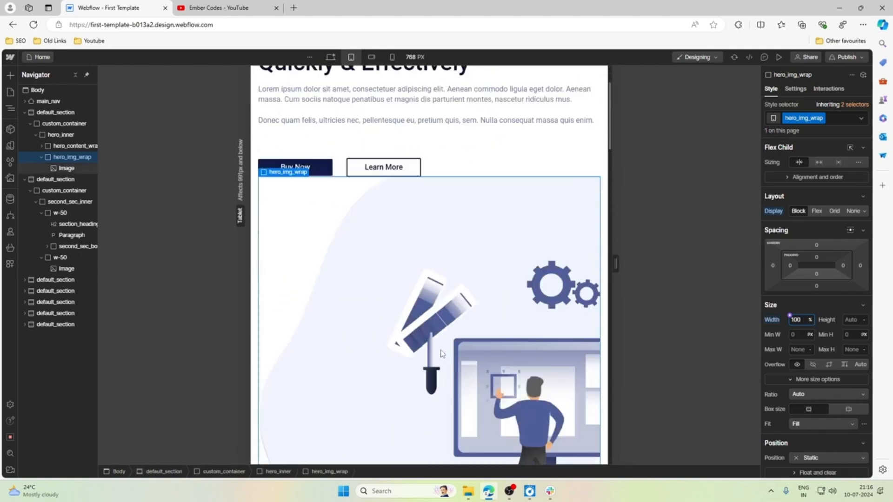
scroll(442, 353, "up", 5)
scroll(351, 353, "down", 5)
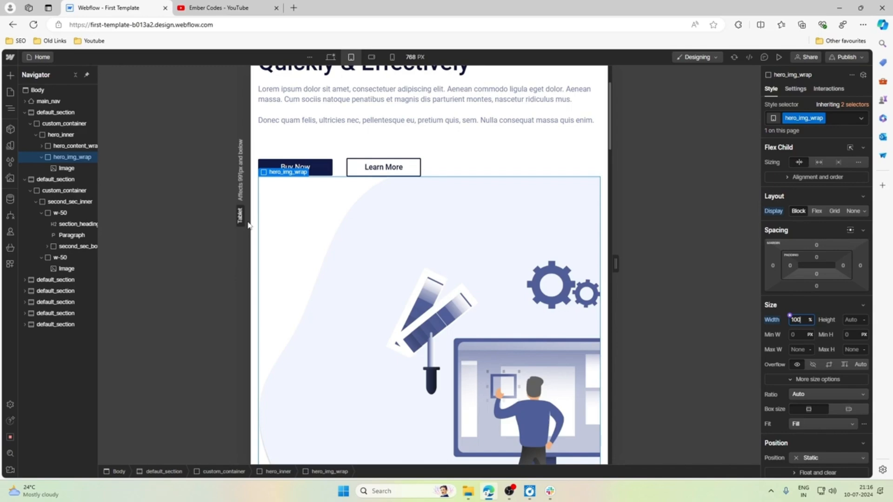
scroll(462, 266, "down", 5)
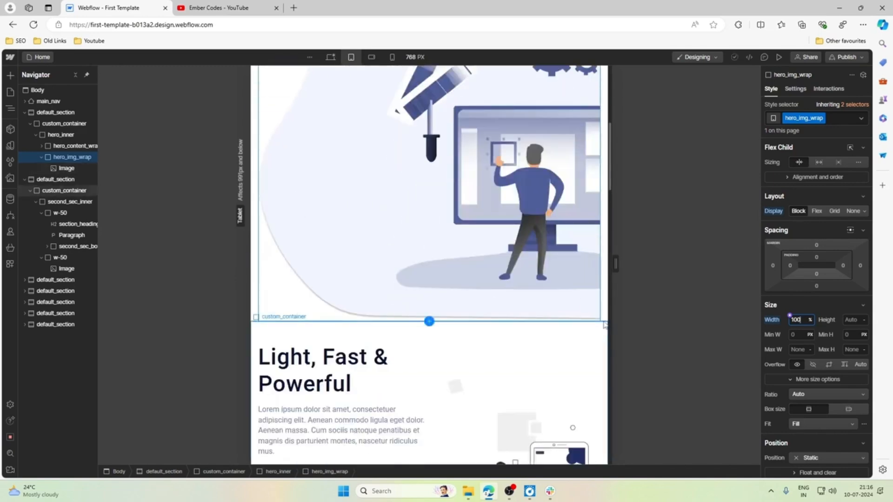
scroll(603, 326, "up", 5)
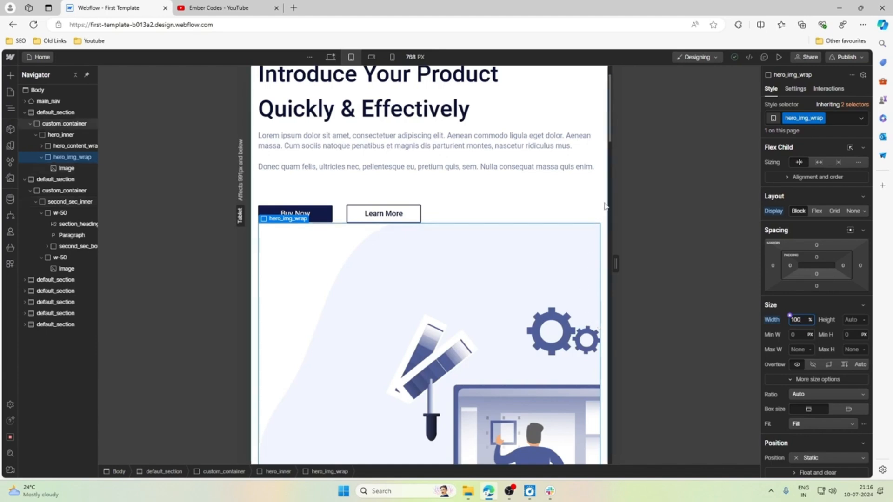
Try a right margin of -1rem on hero_img_wrap at the tablet breakpoint and reset it.
left_click(561, 186)
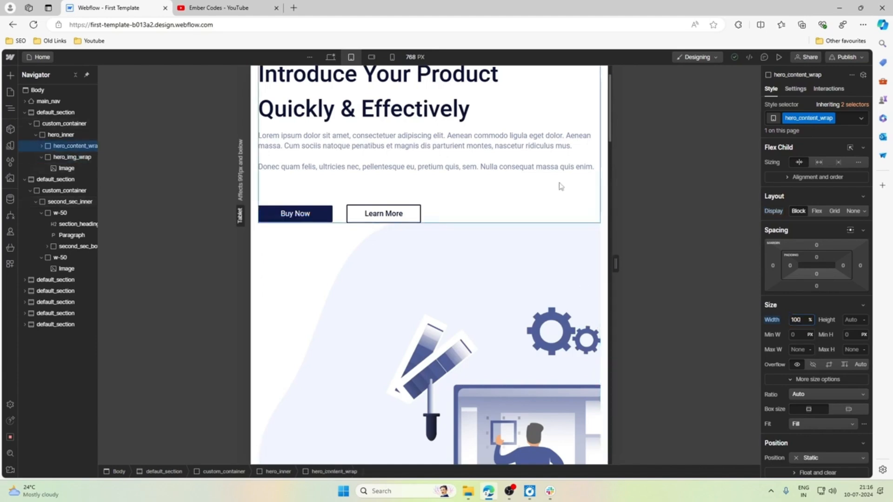
left_click(586, 251)
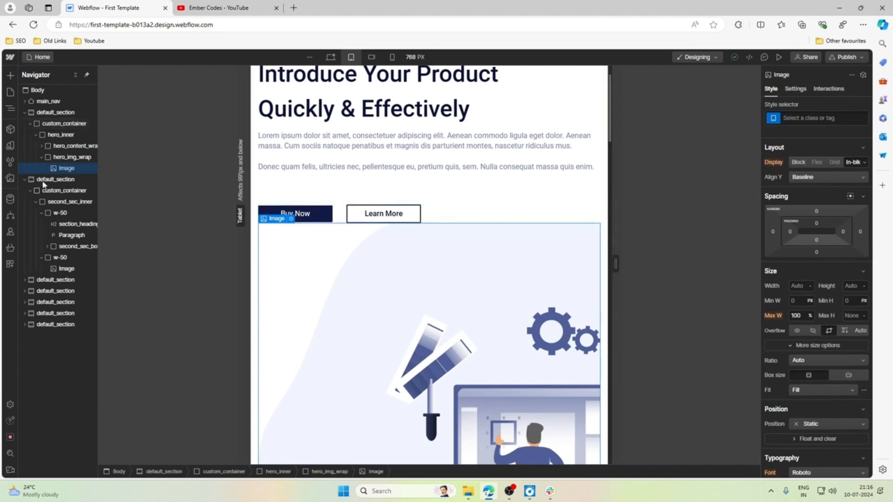
left_click(67, 158)
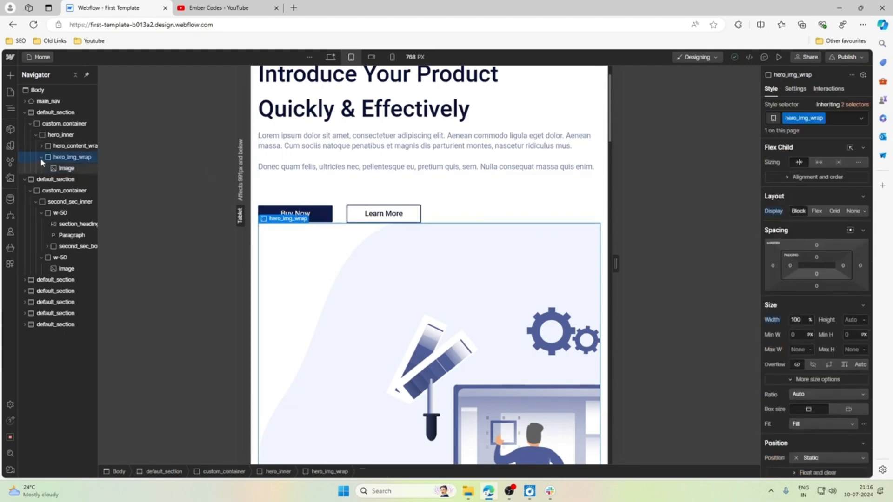
left_click(61, 123)
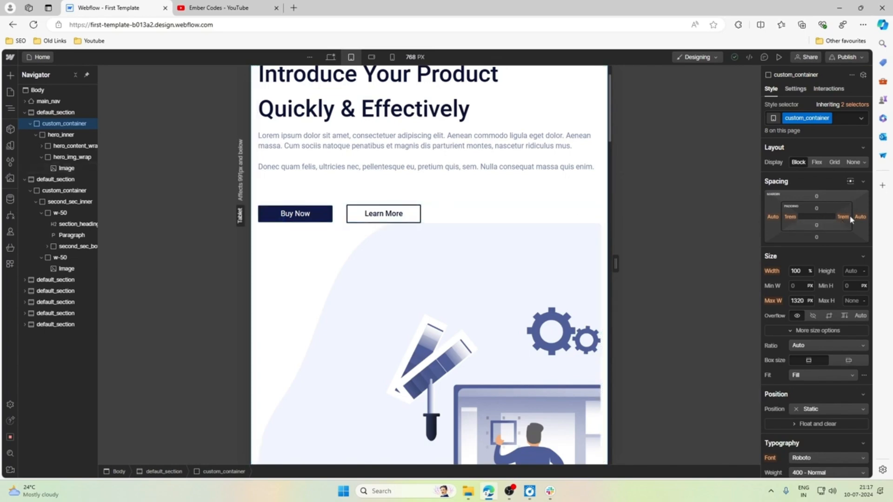
left_click(273, 228)
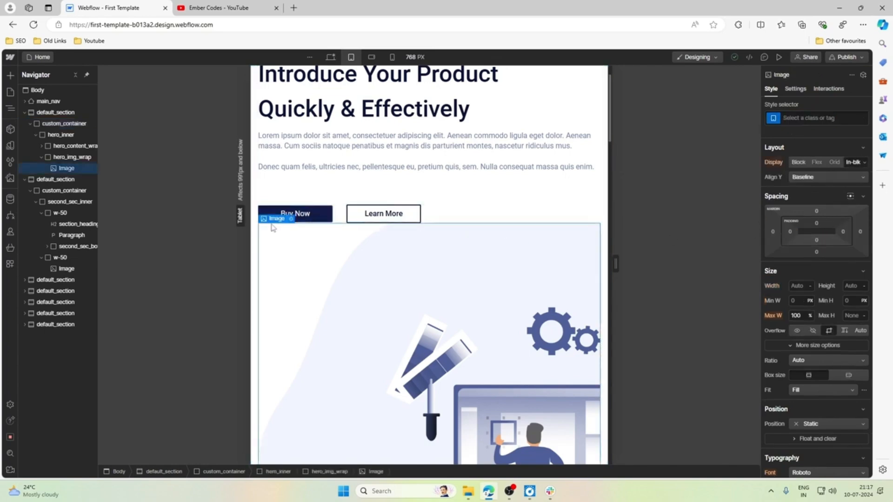
left_click(272, 208)
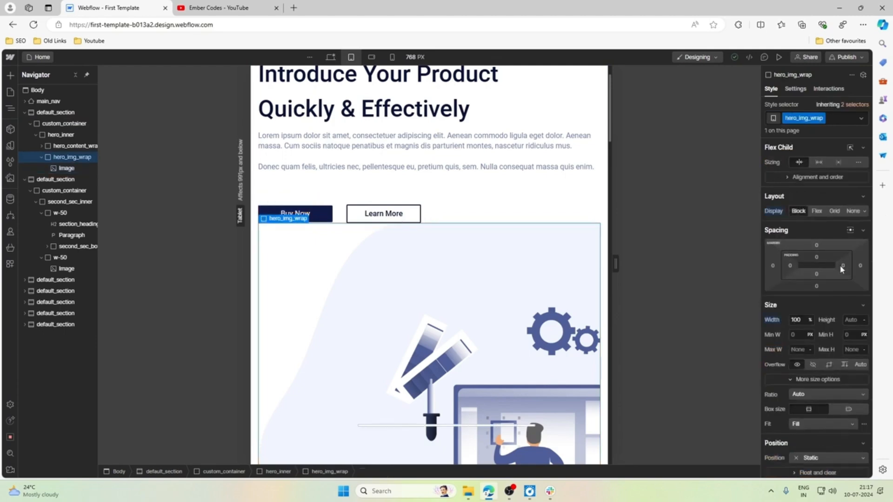
left_click(860, 266)
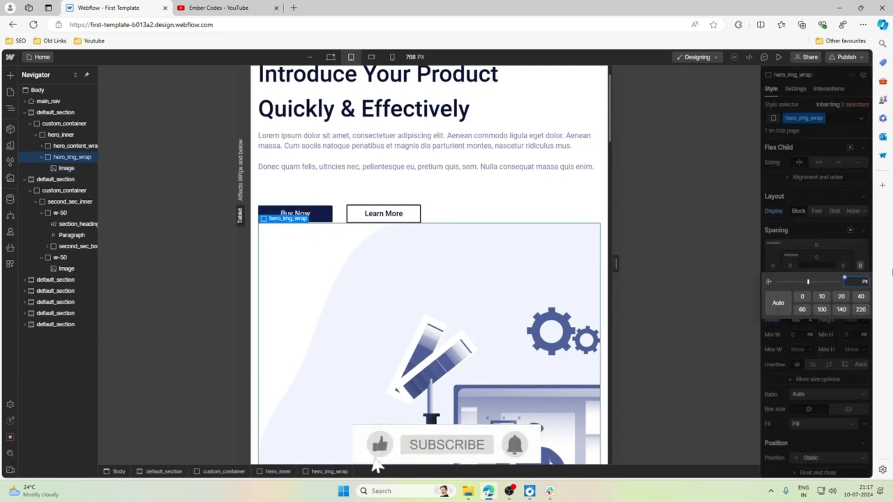
type("-1")
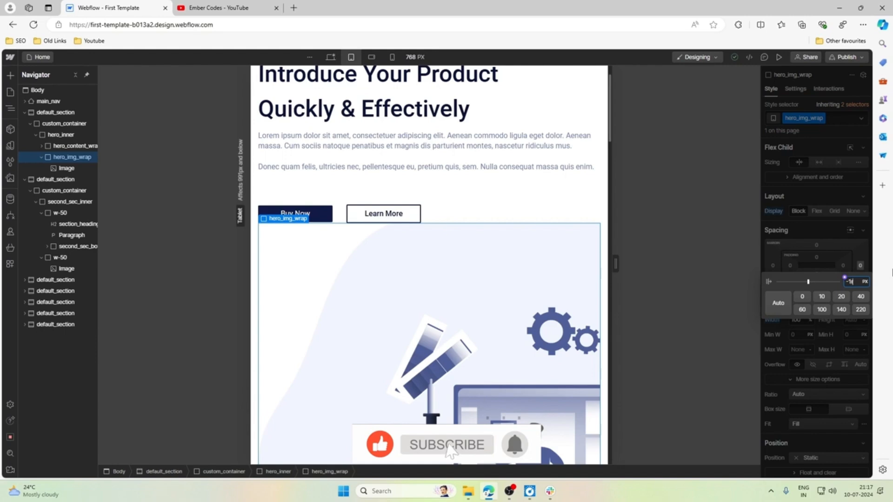
type("rem")
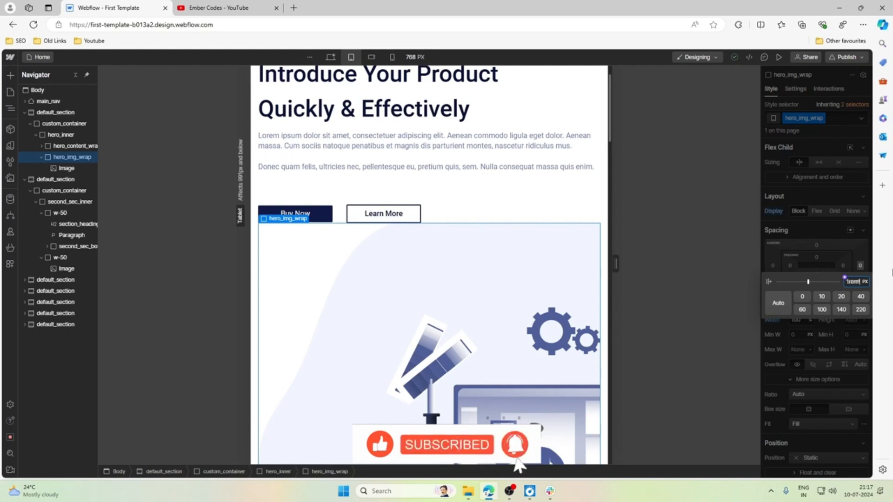
key("Return")
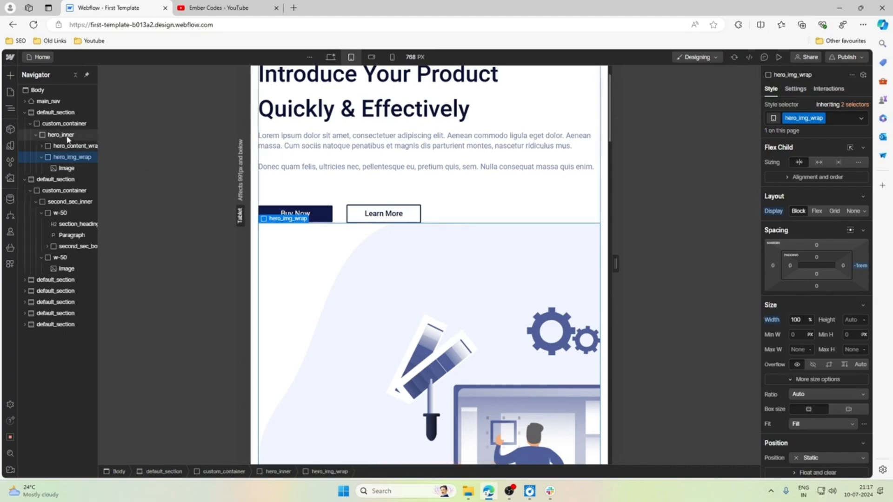
left_click(864, 267)
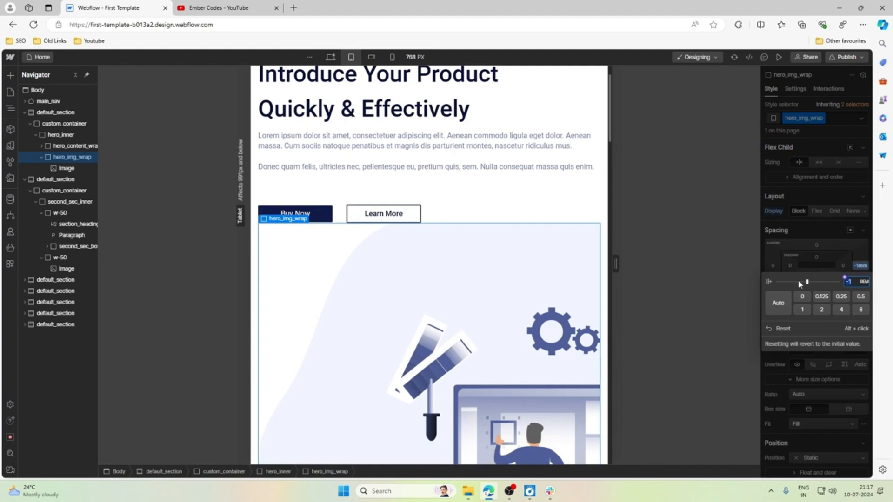
left_click(784, 329)
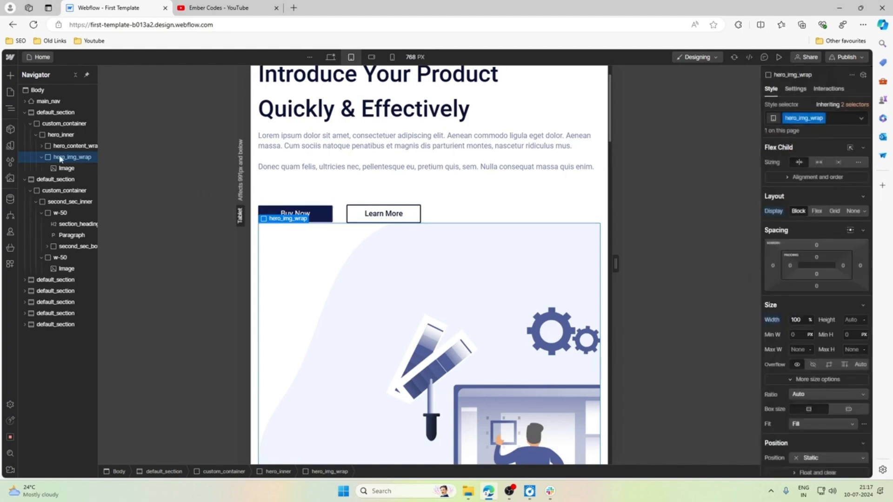
Set the right margin of hero_inner to -1rem at the tablet breakpoint and check the hero section's edge.
left_click(60, 135)
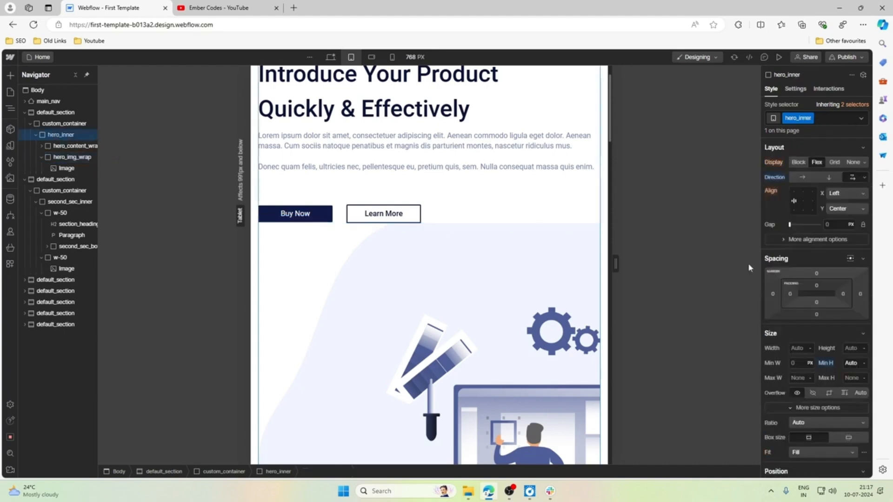
left_click(860, 294)
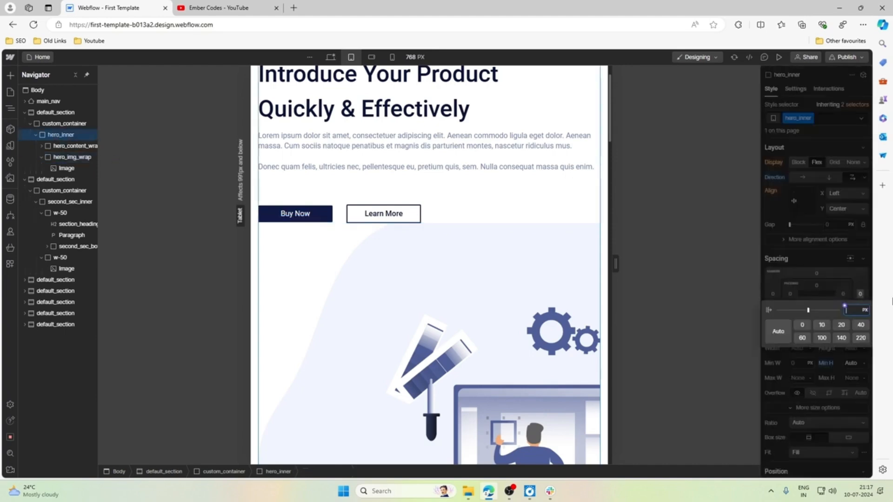
type("-1rem")
key("Return")
scroll(504, 236, "down", 1)
scroll(504, 237, "down", 3)
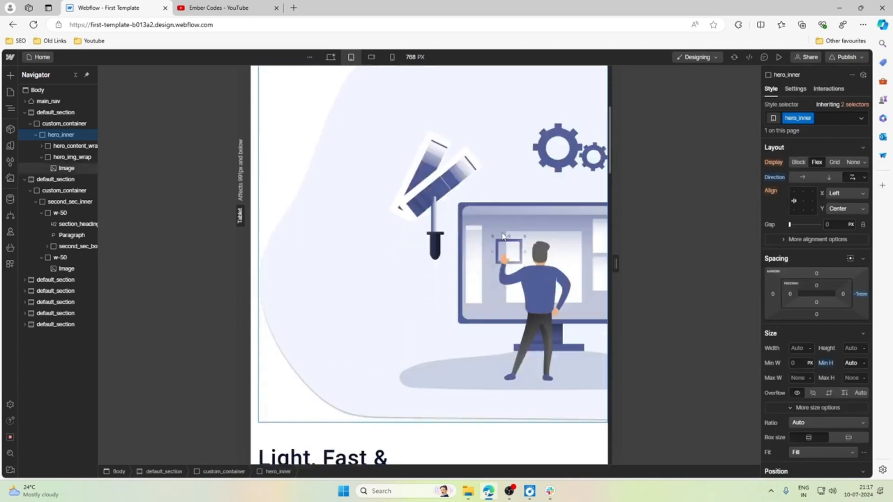
scroll(503, 236, "up", 3)
scroll(504, 236, "down", 3)
scroll(504, 236, "up", 5)
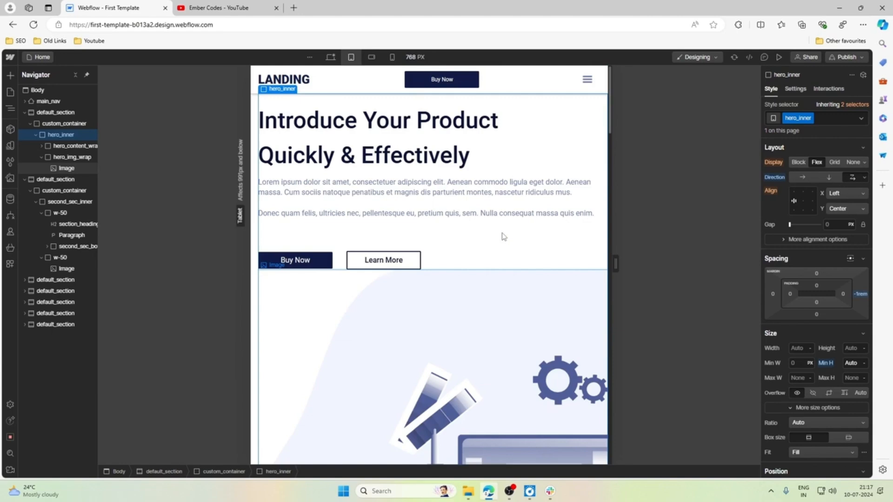
scroll(504, 236, "down", 8)
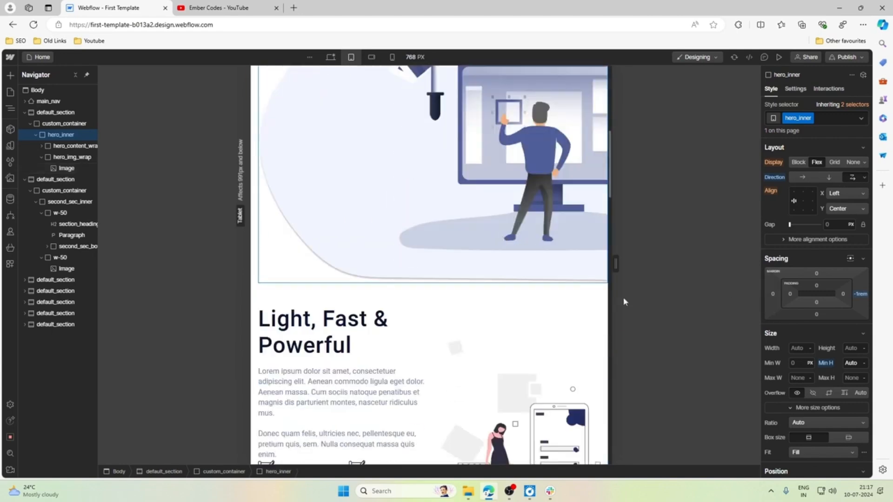
Give the hero picture a new class hero_img at the desktop breakpoint, and return to the tablet breakpoint.
left_click_drag(616, 264, 507, 261)
scroll(506, 264, "up", 4)
scroll(506, 269, "up", 1)
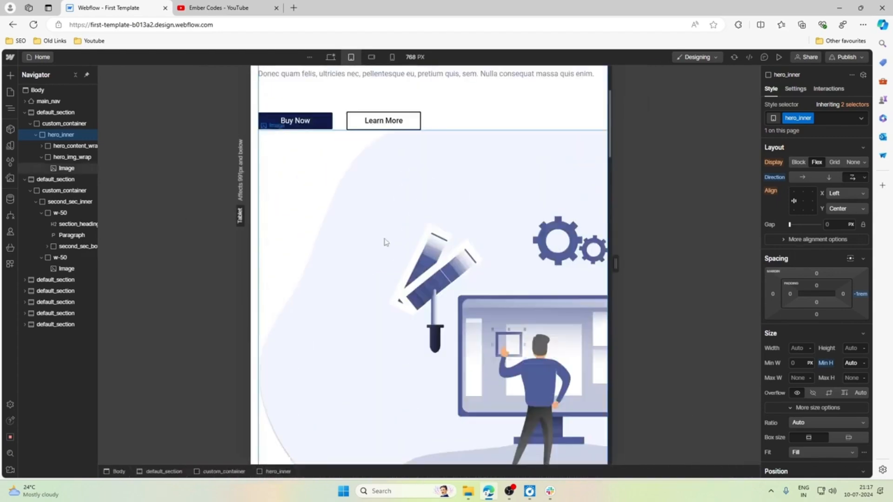
left_click(382, 240)
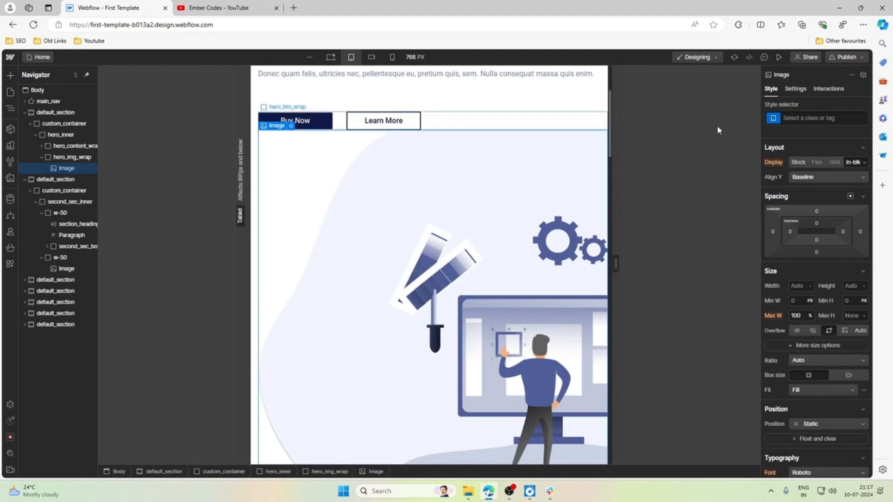
key("shift+1")
left_click(823, 119)
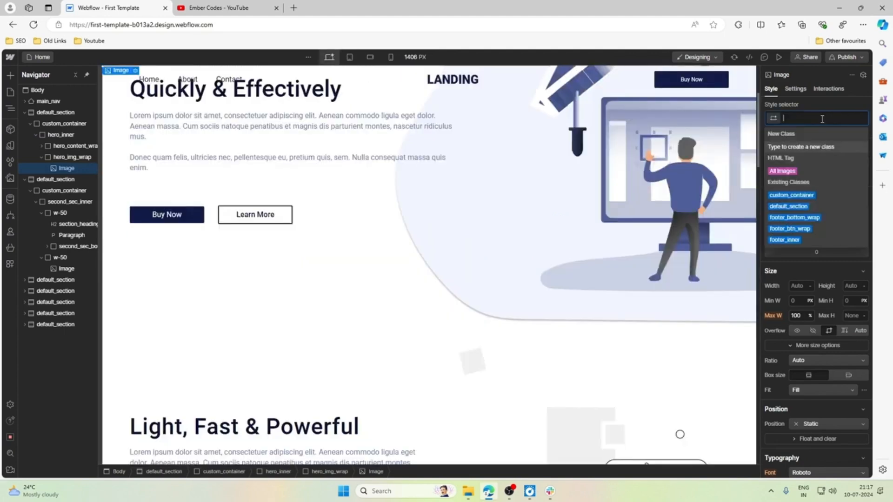
type("hero_img")
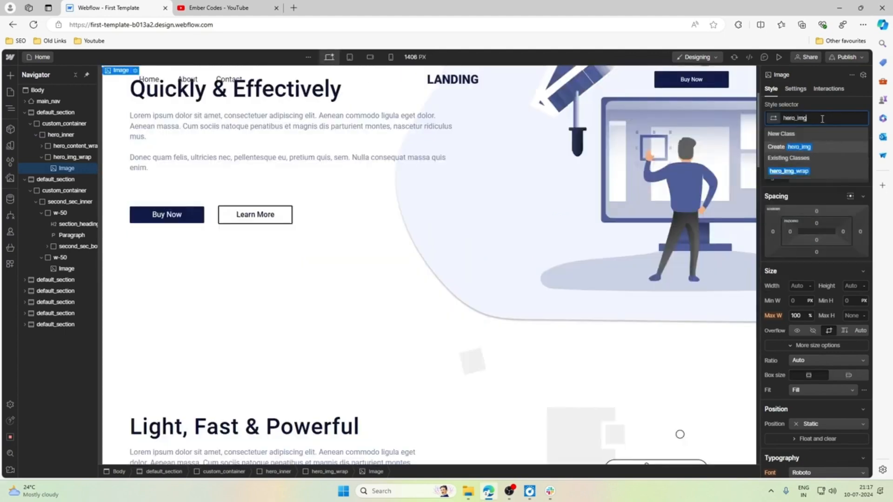
key("Return")
left_click(350, 58)
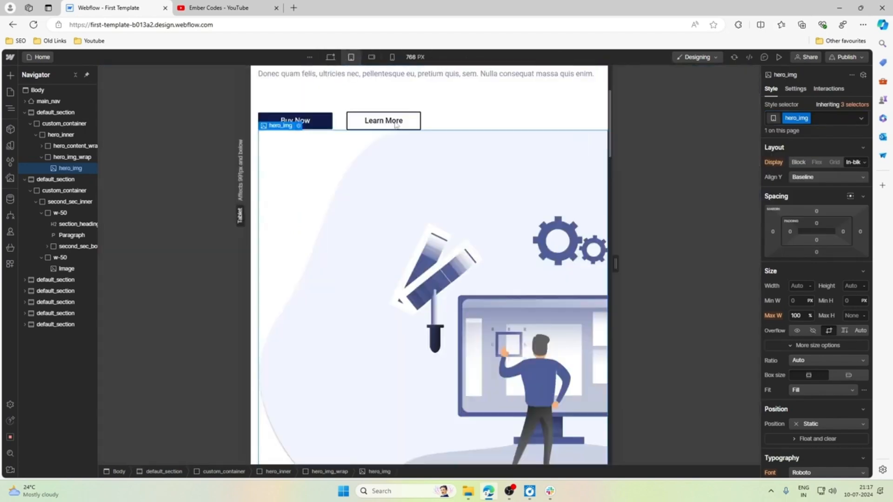
Set the maximum width of hero_img to 60% at the tablet breakpoint.
scroll(821, 265, "down", 1)
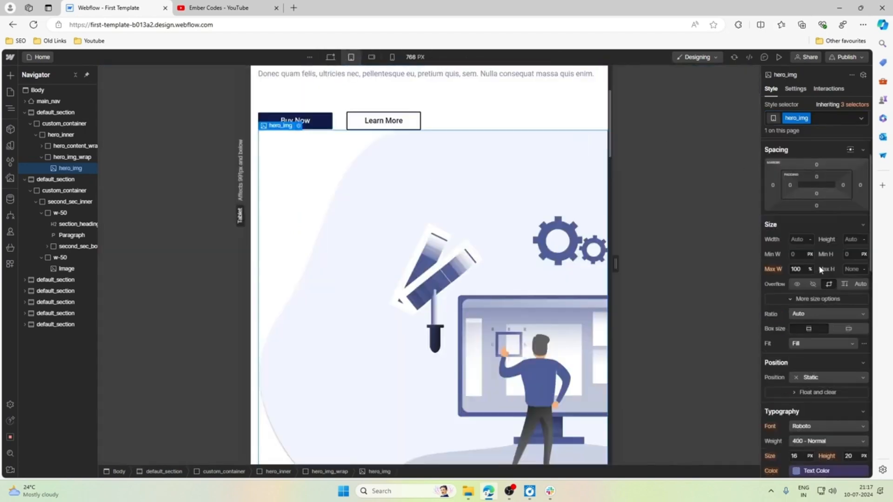
left_click(799, 270)
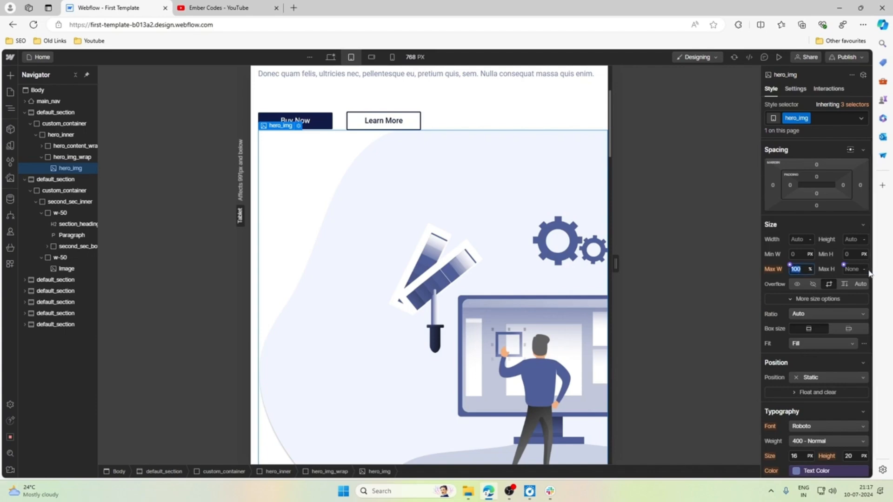
key("Return")
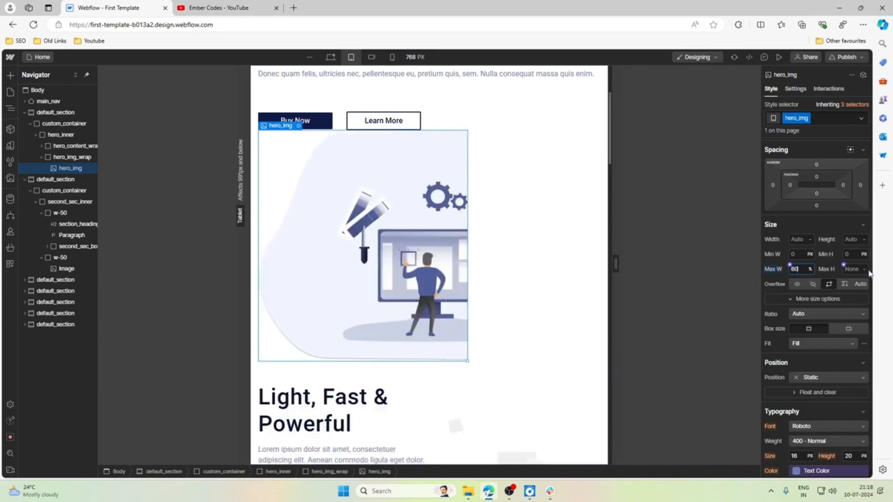
left_click(501, 160)
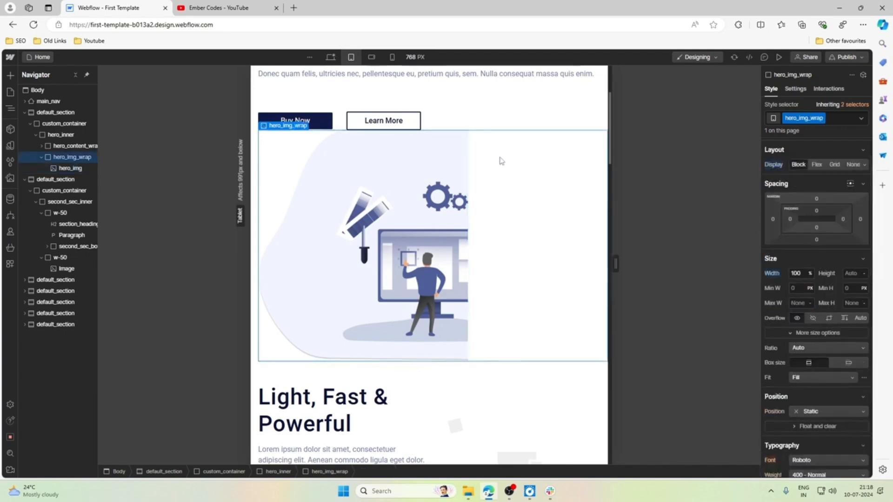
Try an automatic left margin on hero_img at the tablet breakpoint and reset it.
left_click(435, 196)
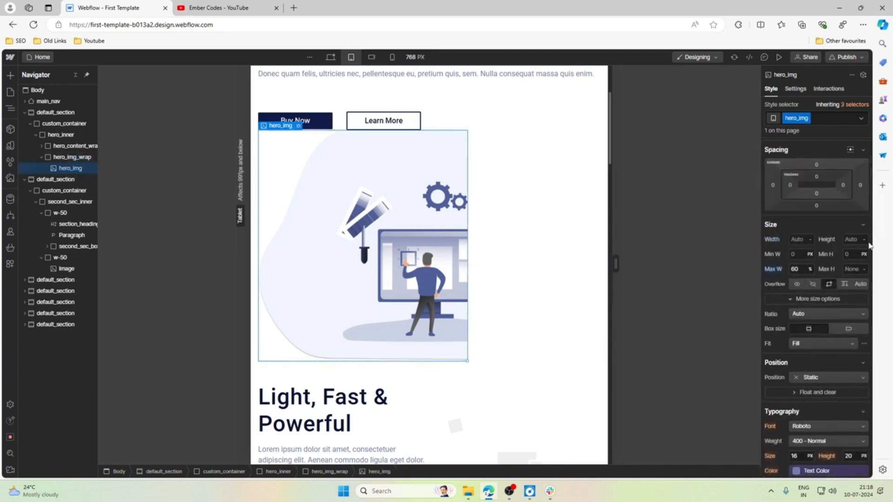
left_click(772, 184)
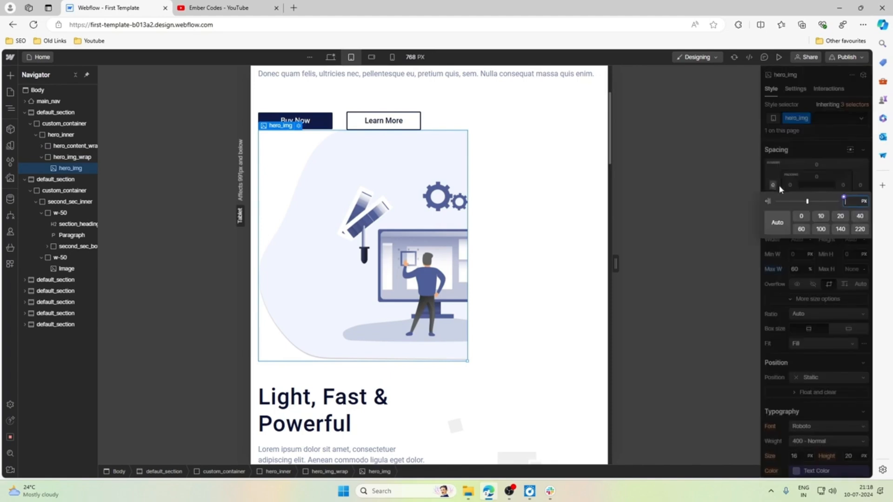
left_click(777, 222)
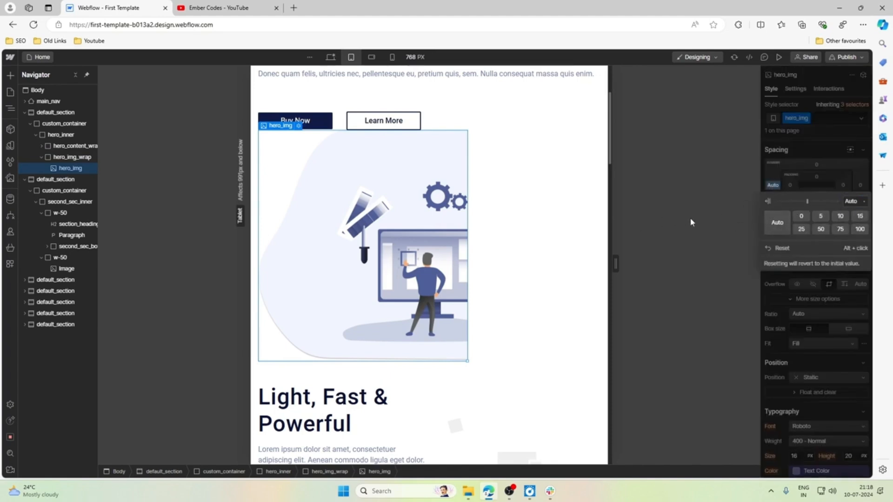
left_click(775, 189)
left_click(773, 186)
left_click(778, 222)
left_click(774, 187)
left_click(773, 186)
left_click(783, 250)
Align the content of hero_img_wrap to the right at the tablet breakpoint.
left_click(49, 156)
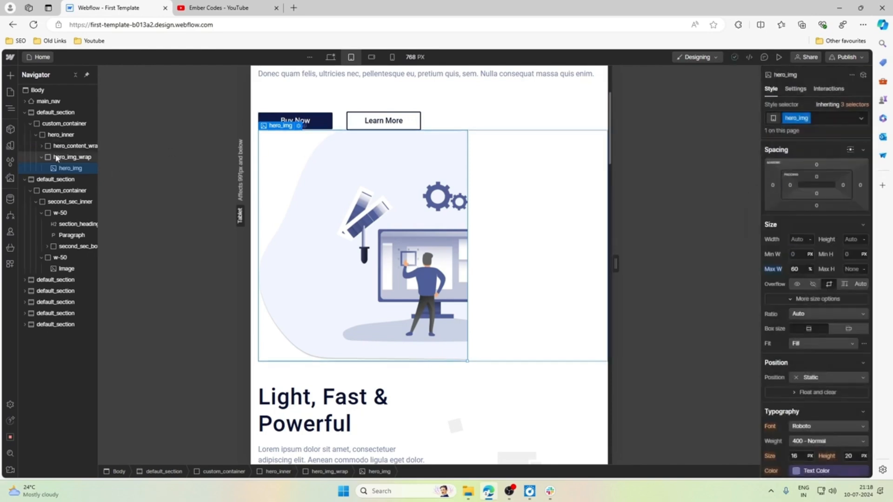
scroll(827, 279, "down", 2)
scroll(828, 280, "down", 1)
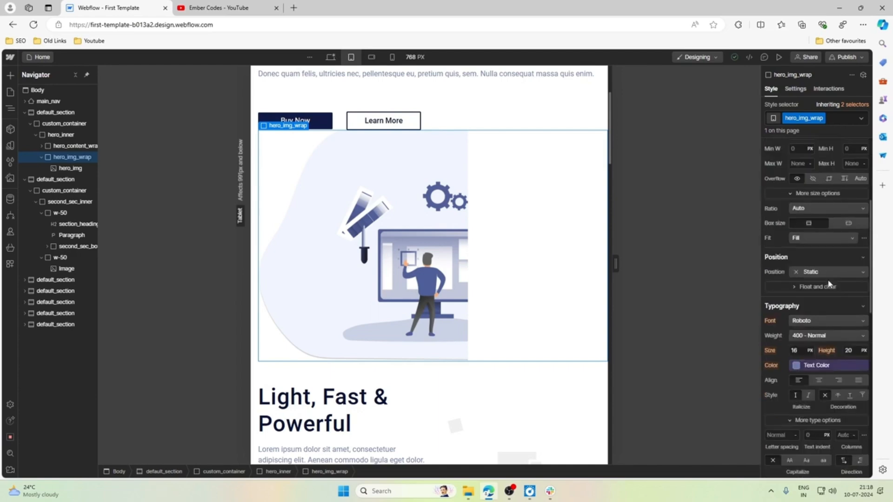
scroll(826, 289, "down", 2)
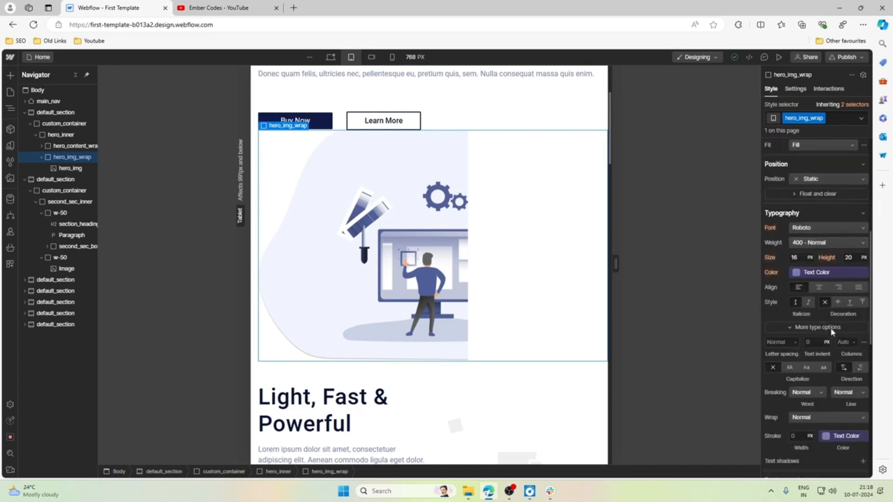
left_click(839, 288)
scroll(427, 186, "up", 3)
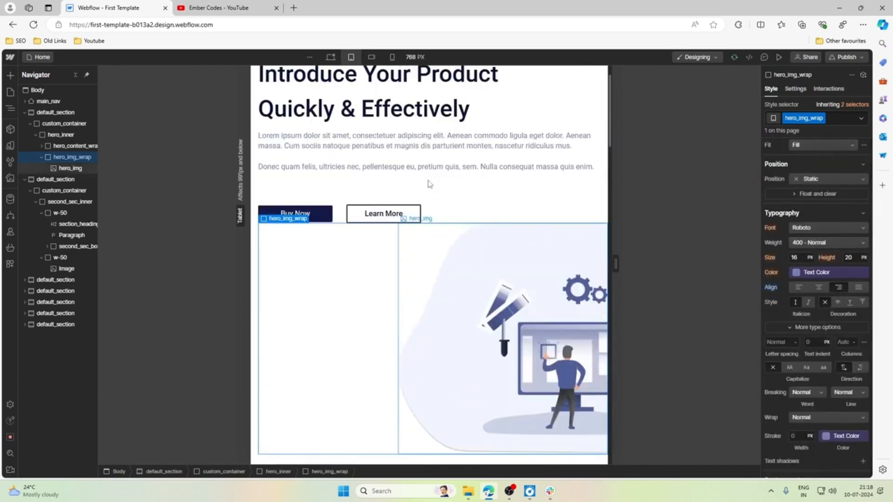
scroll(426, 187, "down", 1)
Increase the maximum width of hero_img to 80% at the tablet breakpoint.
left_click(447, 249)
scroll(800, 261, "up", 5)
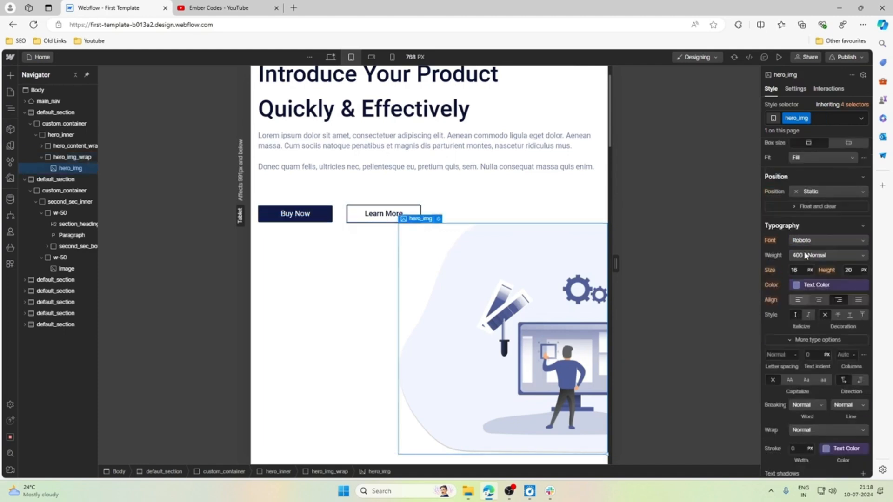
left_click(800, 268)
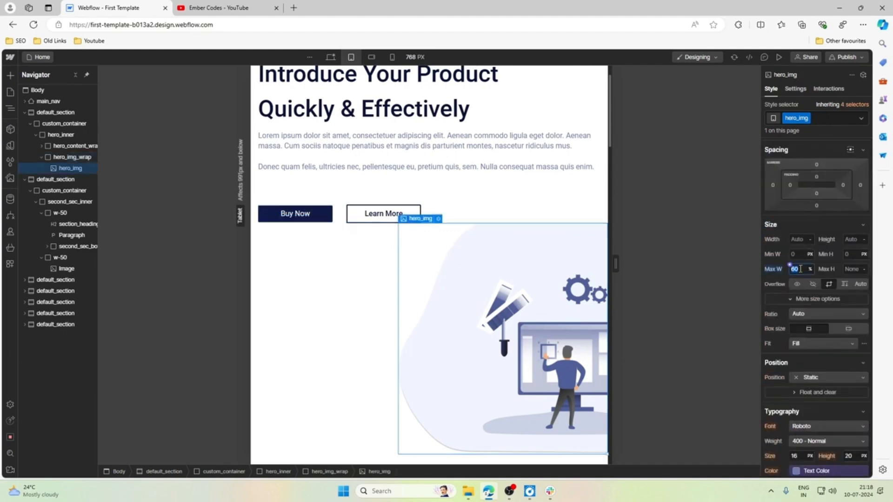
key("Up")
key("Up")
key("Up")
key("Up")
key("Up")
key("Up")
key("Up")
key("Up")
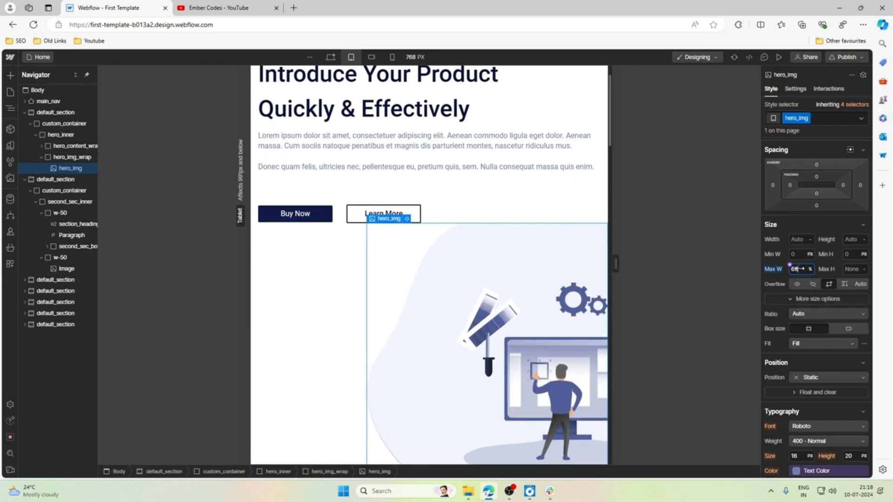
key("Up")
key("Up")
key("Up")
key("Up")
key("Up")
key("Up")
key("Up")
key("Up")
key("Up")
key("Up")
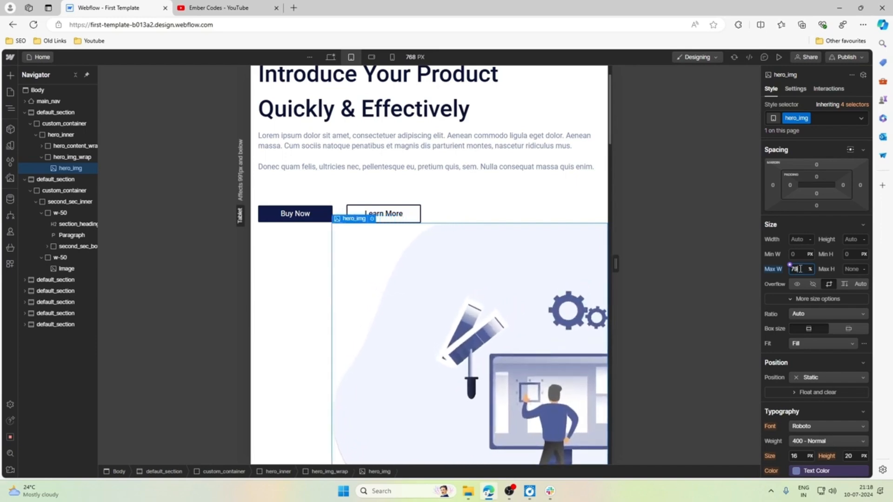
key("Up")
key("Up")
scroll(496, 199, "up", 2)
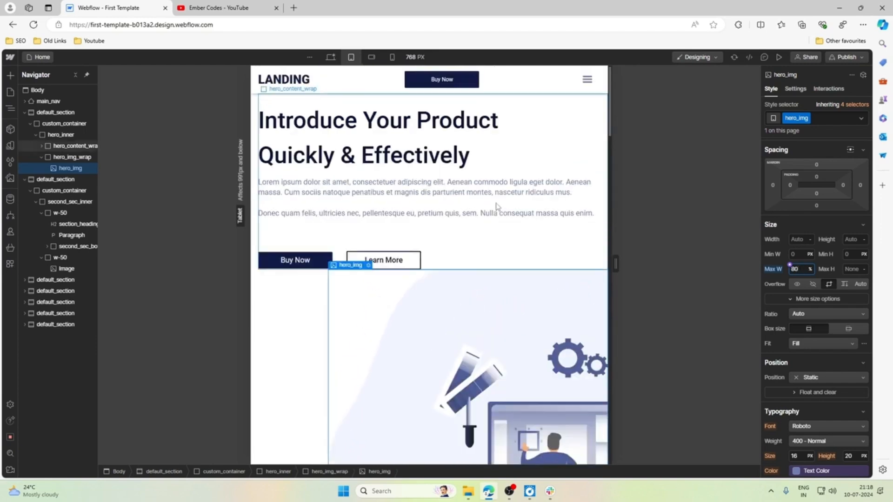
Set the top and bottom padding of hero_inner to 3rem at the tablet breakpoint and check the hero section.
left_click(61, 135)
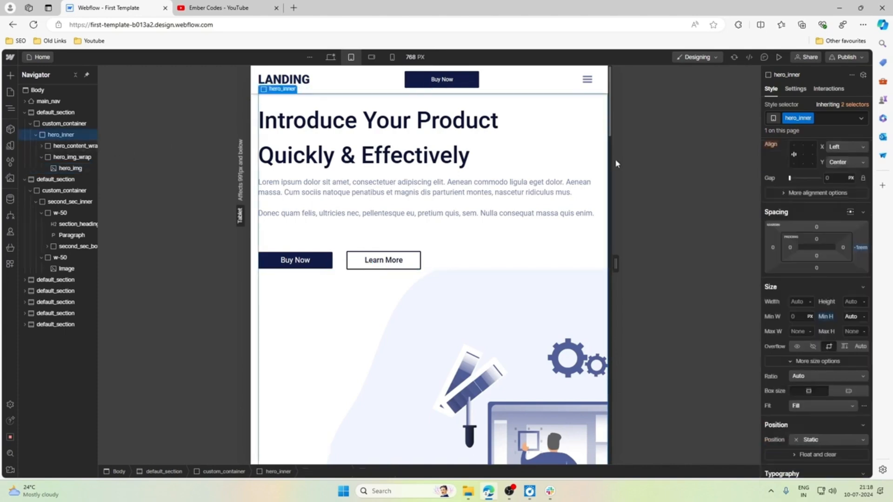
left_click(817, 285)
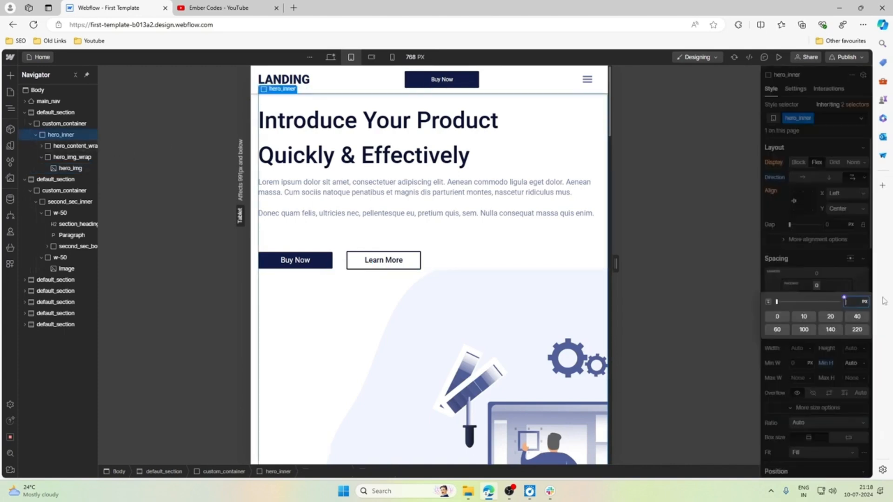
type("3rem")
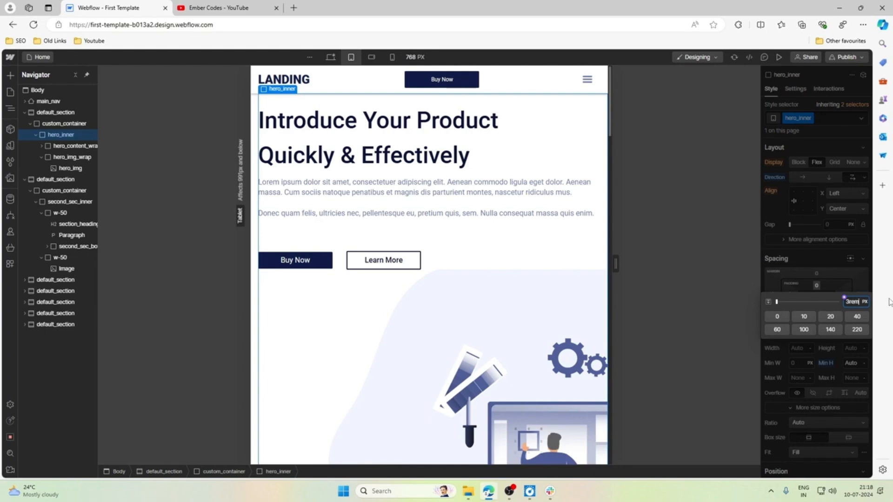
key("Return")
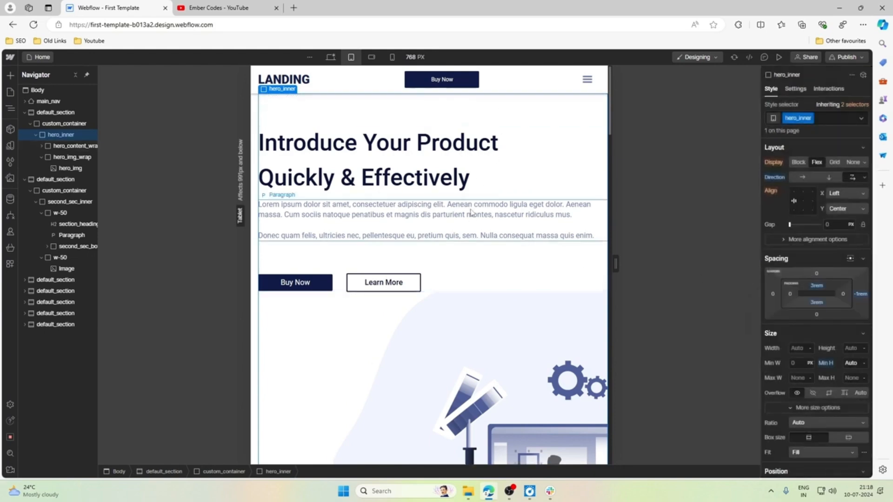
scroll(471, 216, "down", 1)
scroll(421, 209, "up", 1)
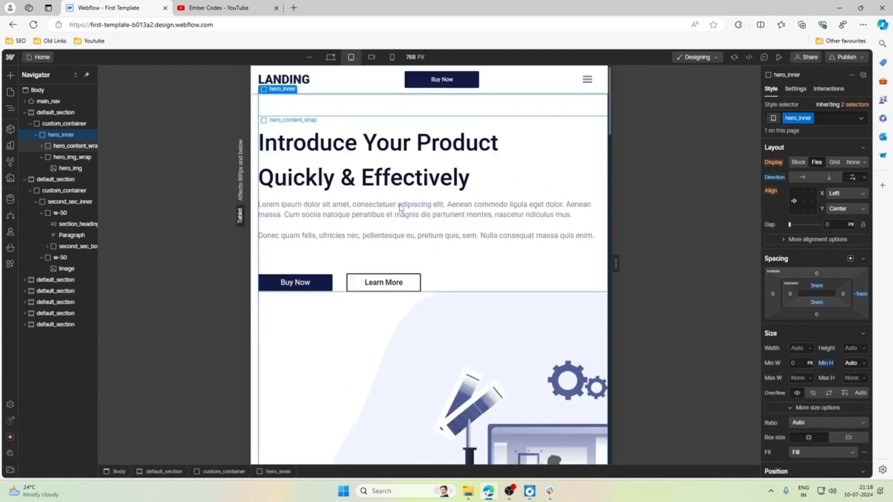
Set the top margin of hero_btn_wrap to 2.5rem at the tablet breakpoint.
left_click(340, 282)
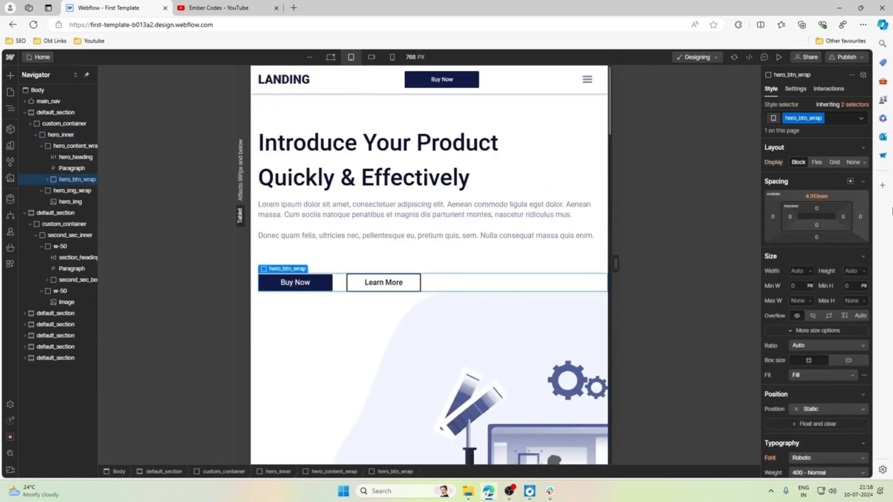
left_click(822, 197)
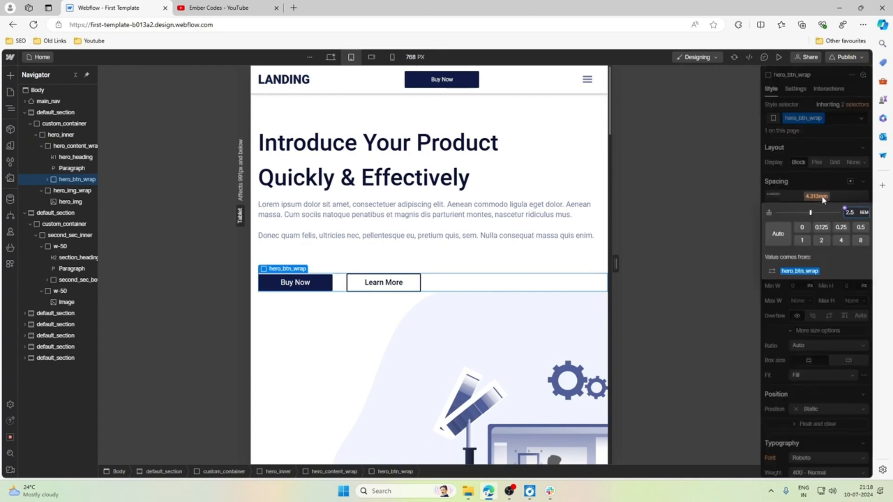
key("Return")
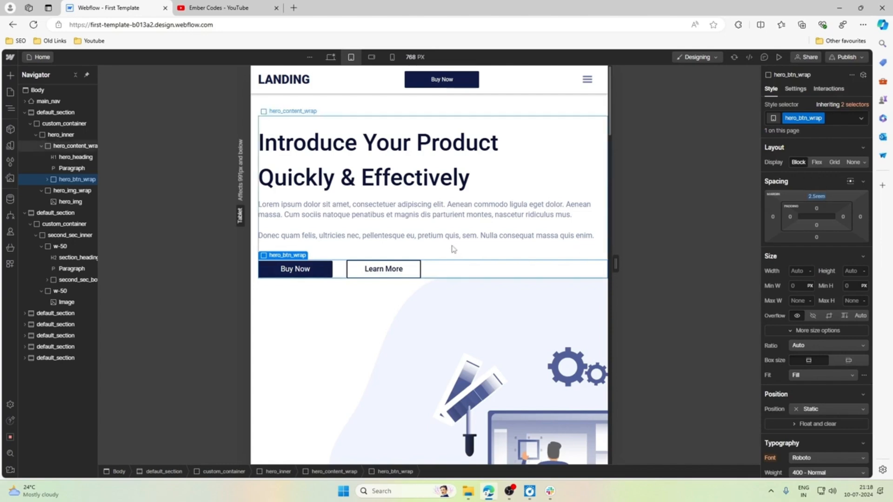
Set the bottom margin of hero_content_wrap to 2rem at the tablet breakpoint and review the hero section's spacing.
left_click(450, 253)
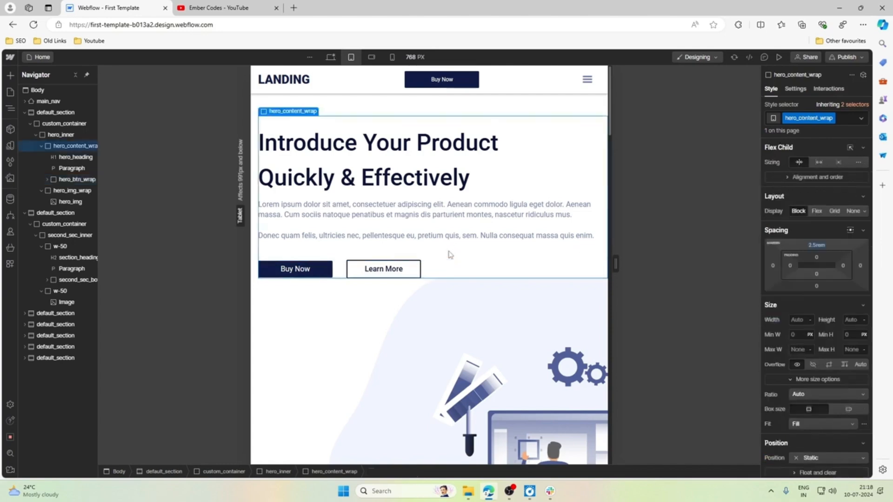
left_click(817, 286)
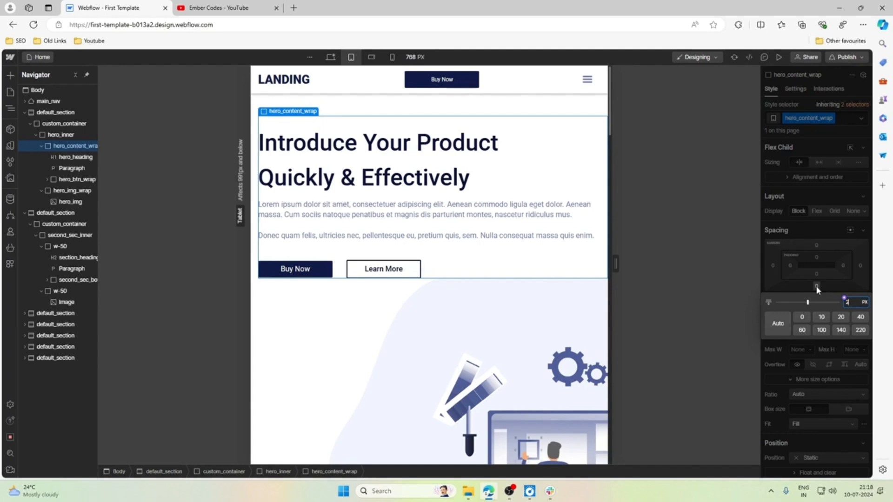
type("2rem")
key("Return")
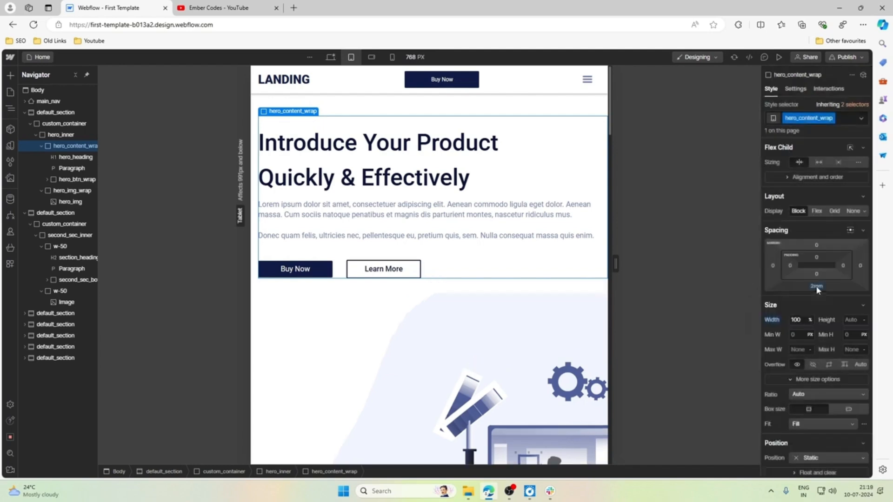
left_click(439, 237)
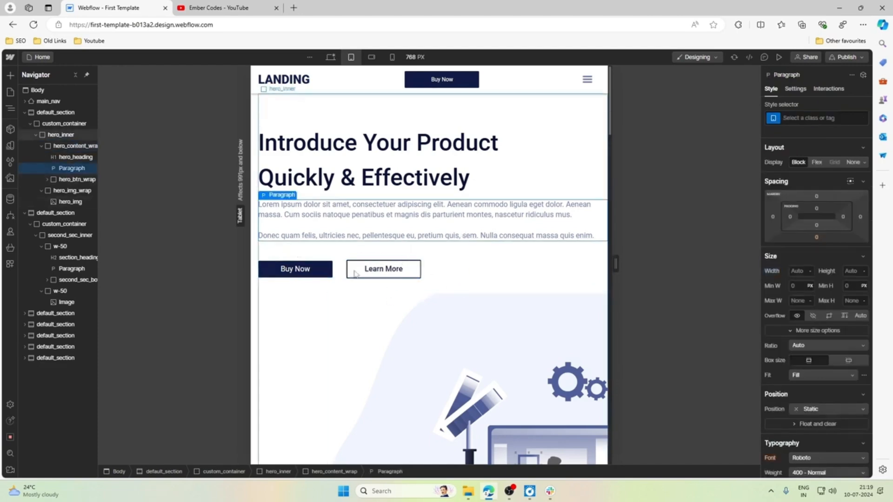
scroll(494, 293, "down", 2)
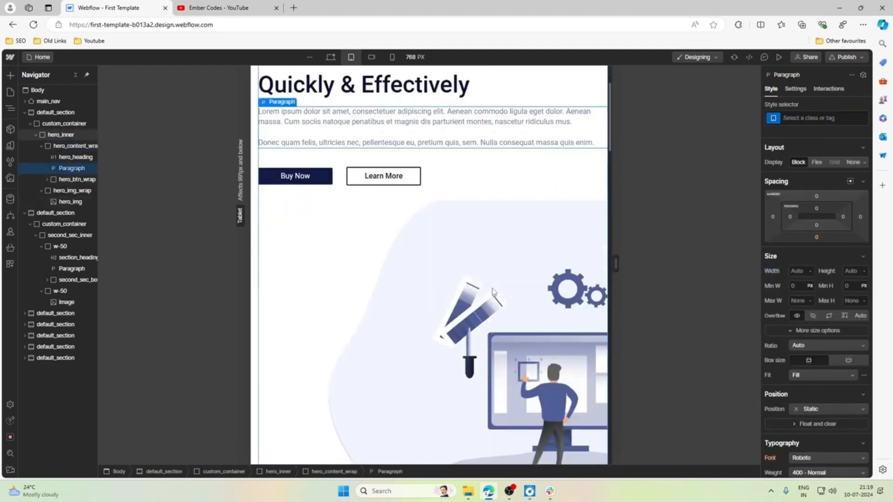
scroll(494, 292, "up", 2)
scroll(542, 329, "down", 5)
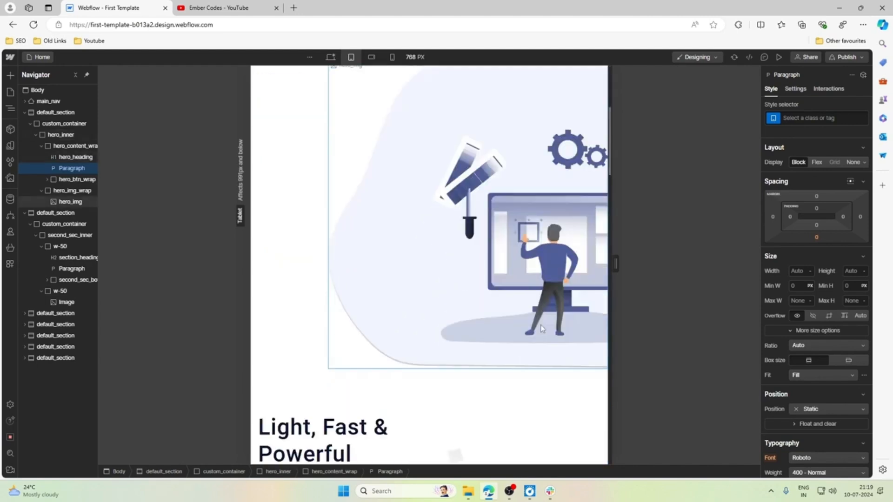
Right-align the text of the hero heading and the hero paragraph at the tablet breakpoint.
scroll(542, 329, "up", 5)
left_click(496, 174)
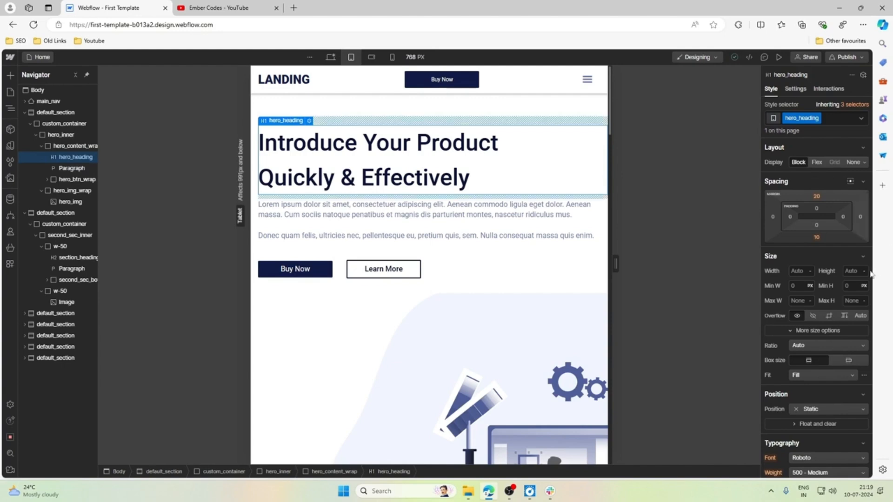
scroll(842, 298, "down", 3)
scroll(835, 303, "down", 2)
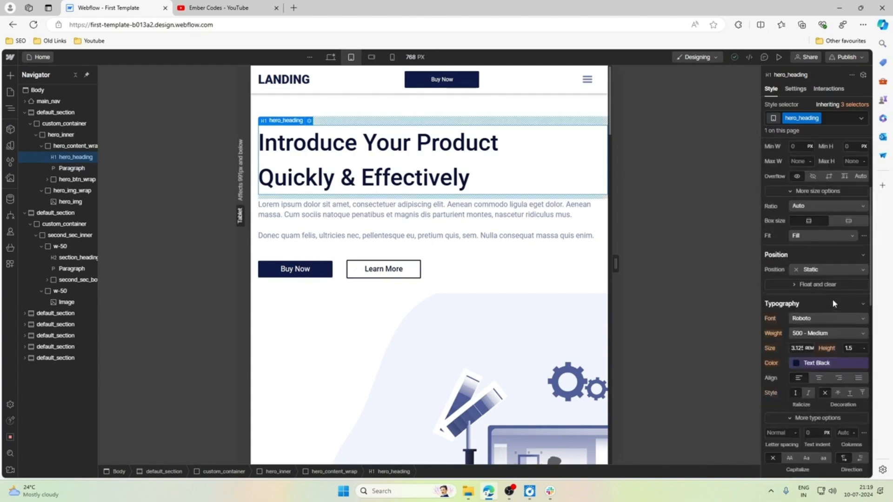
left_click(838, 377)
left_click(507, 226)
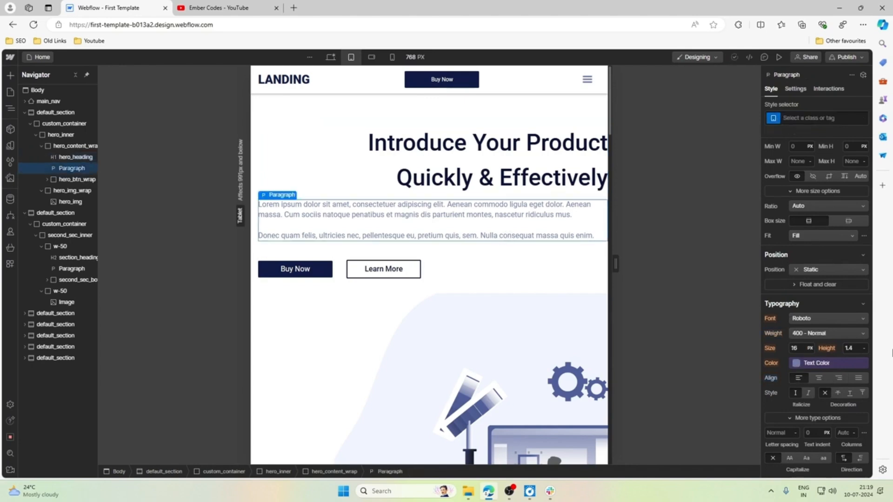
left_click(839, 378)
Make hero_btn_wrap a horizontal flex container with its buttons aligned right and vertically centred.
left_click(448, 269)
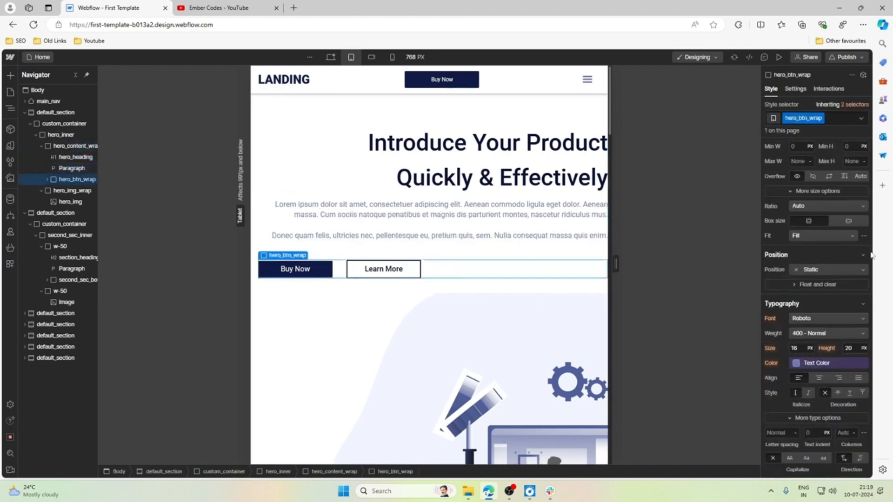
scroll(865, 256, "up", 3)
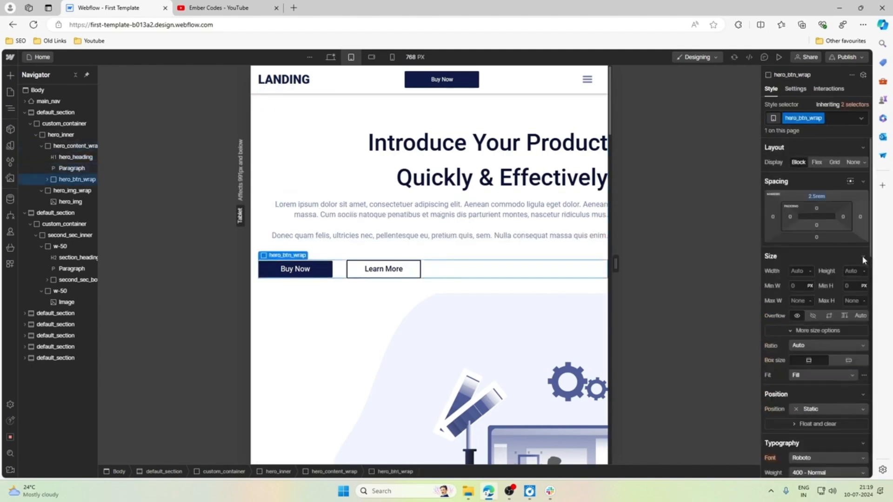
left_click(48, 179)
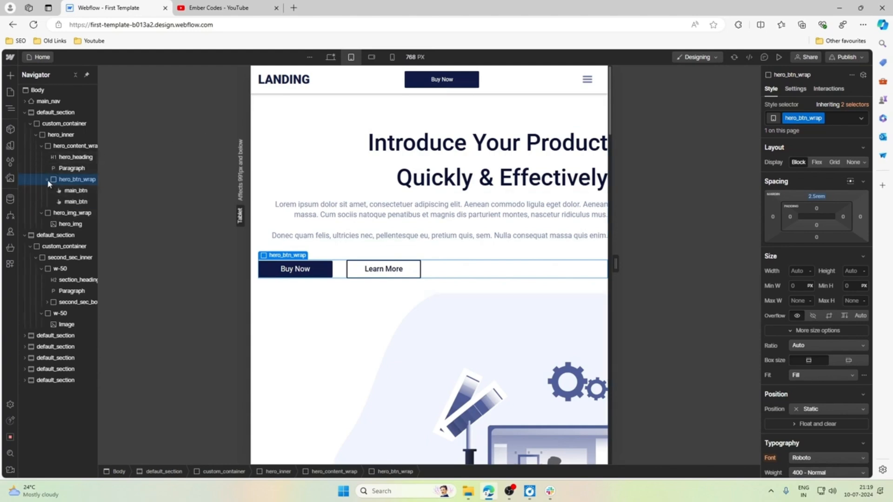
left_click(47, 180)
left_click(819, 163)
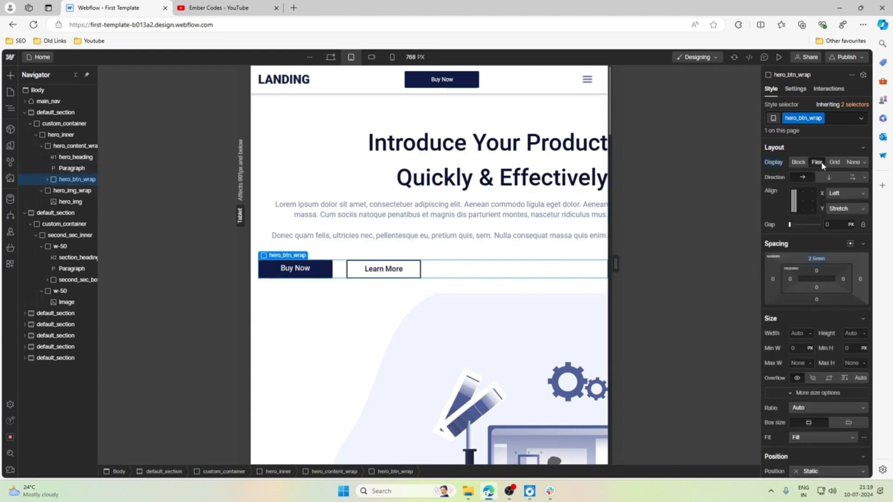
left_click(864, 179)
left_click(864, 179)
left_click(813, 197)
left_click(813, 199)
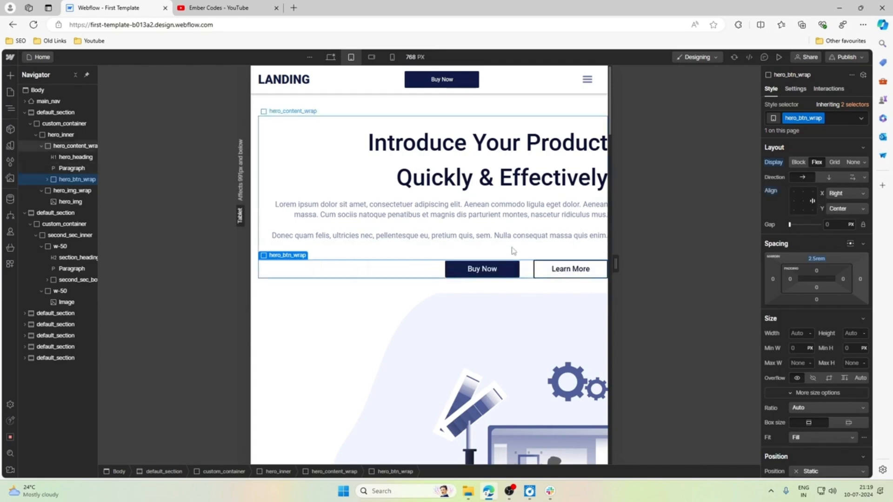
Review the hero section, and undo the right alignment of the heading, paragraph and buttons.
left_click(379, 258)
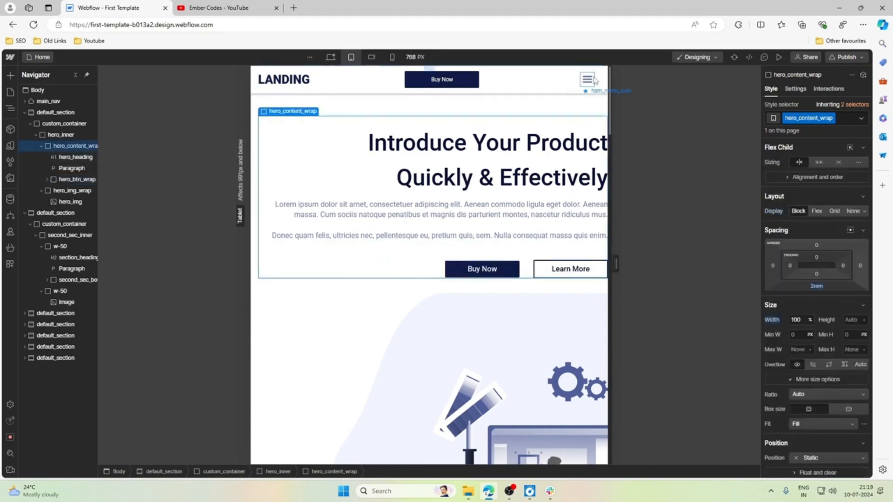
left_click(558, 81)
scroll(508, 193, "down", 5)
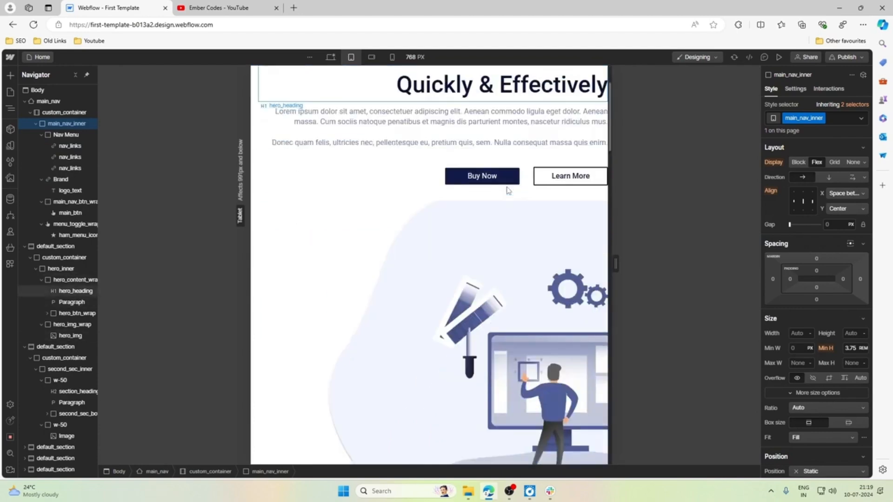
scroll(508, 191, "up", 5)
scroll(509, 190, "down", 1)
scroll(509, 191, "up", 1)
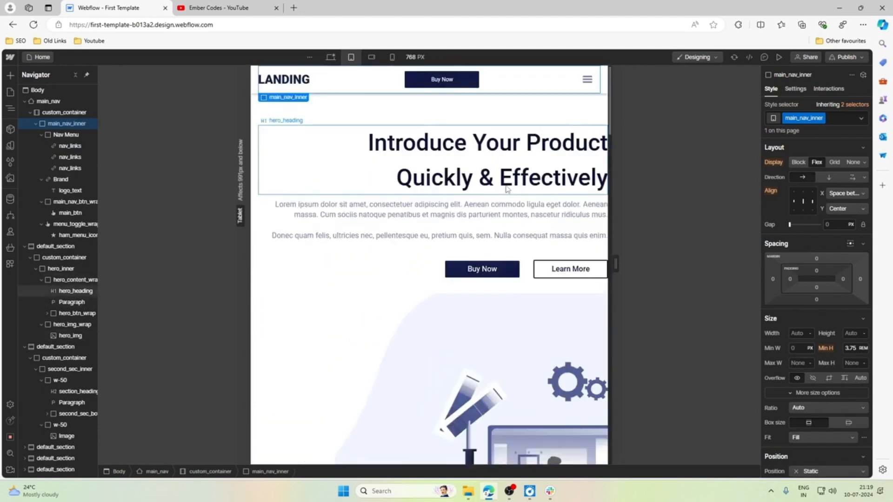
left_click(507, 107)
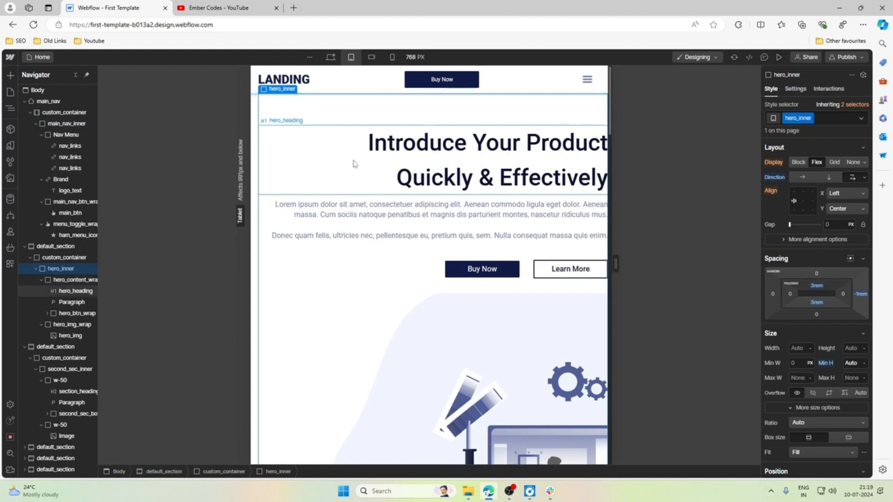
left_click(381, 171)
scroll(794, 309, "down", 5)
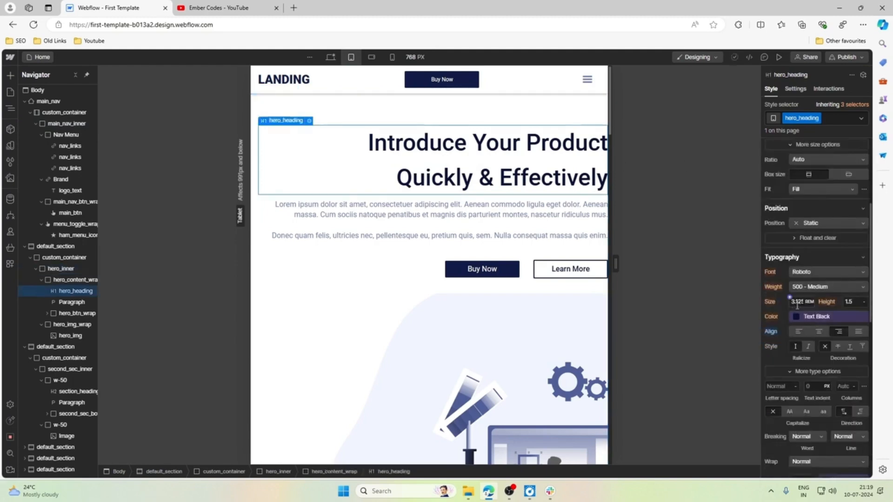
left_click(798, 331)
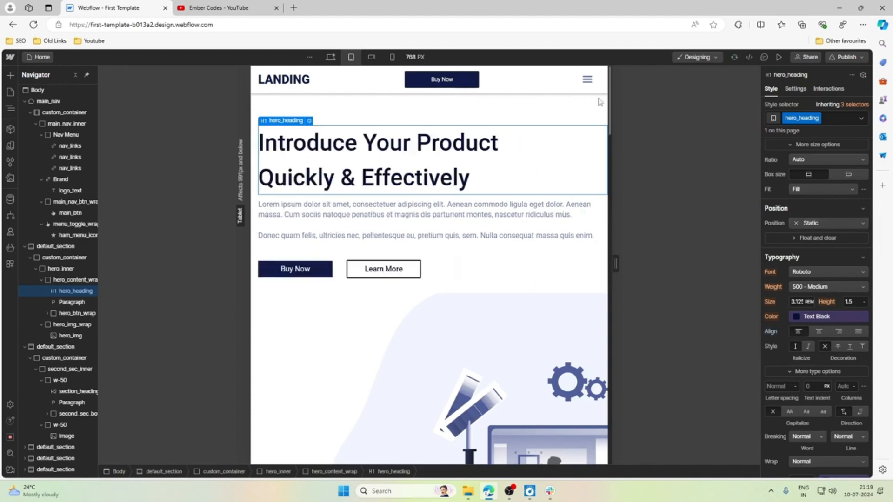
Review the left-aligned hero section and the sections below it at the tablet breakpoint.
left_click(573, 105)
scroll(559, 257, "down", 8)
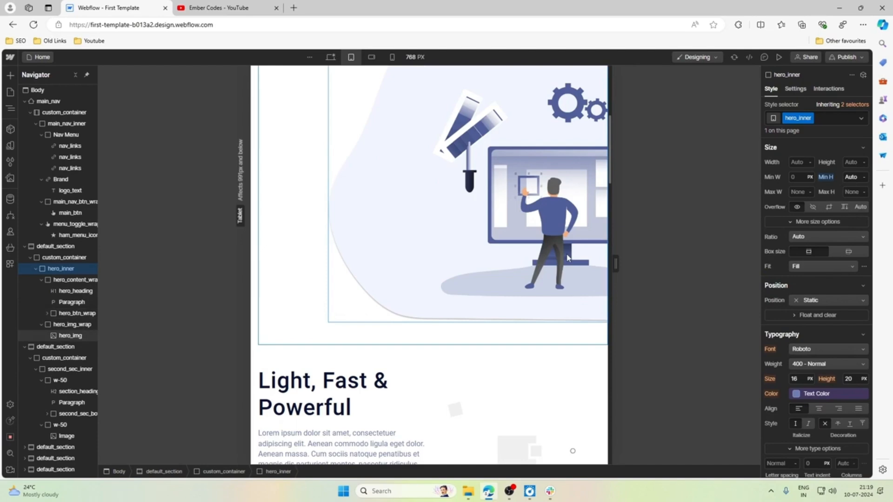
scroll(558, 256, "up", 8)
scroll(559, 256, "down", 5)
scroll(558, 257, "up", 5)
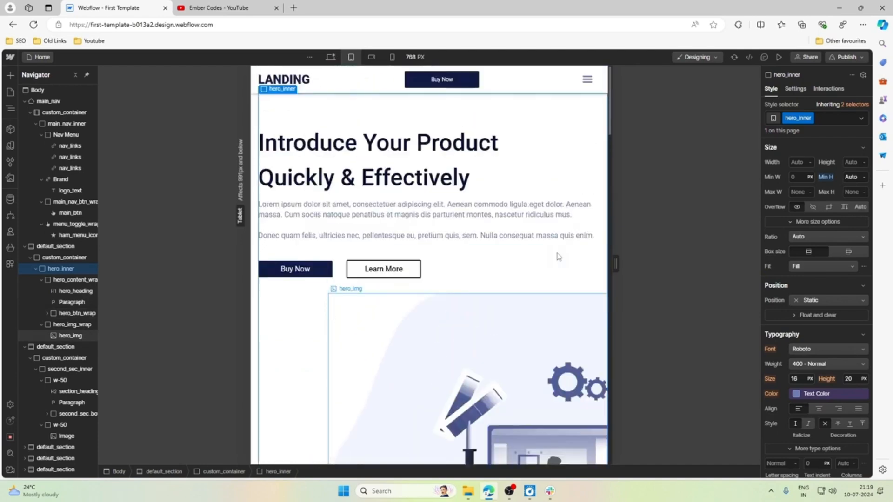
scroll(556, 256, "down", 5)
scroll(541, 199, "down", 7)
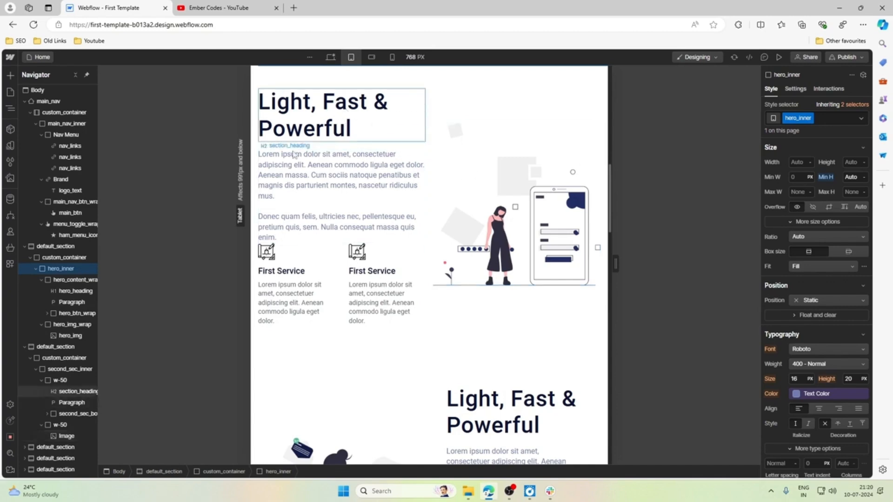
Collapse the element tree and expand only the second section down to the two w-50 columns in second_sec_inner.
left_click(75, 75)
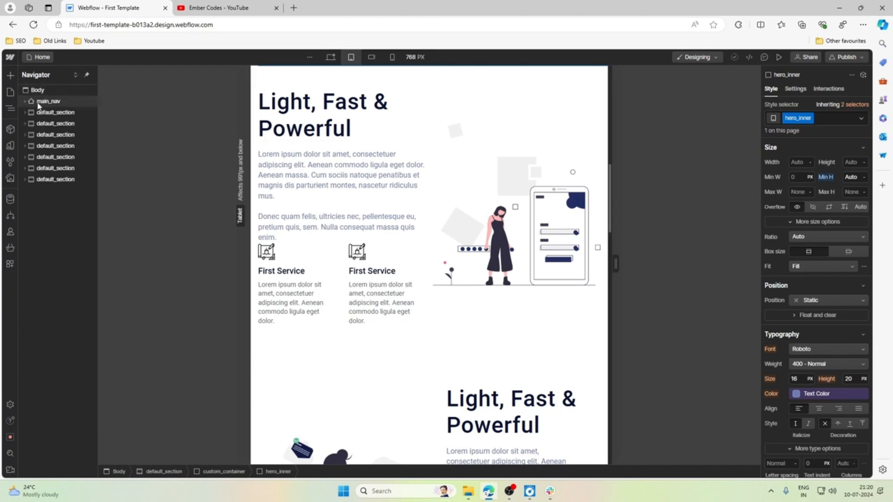
left_click(24, 124)
left_click(31, 135)
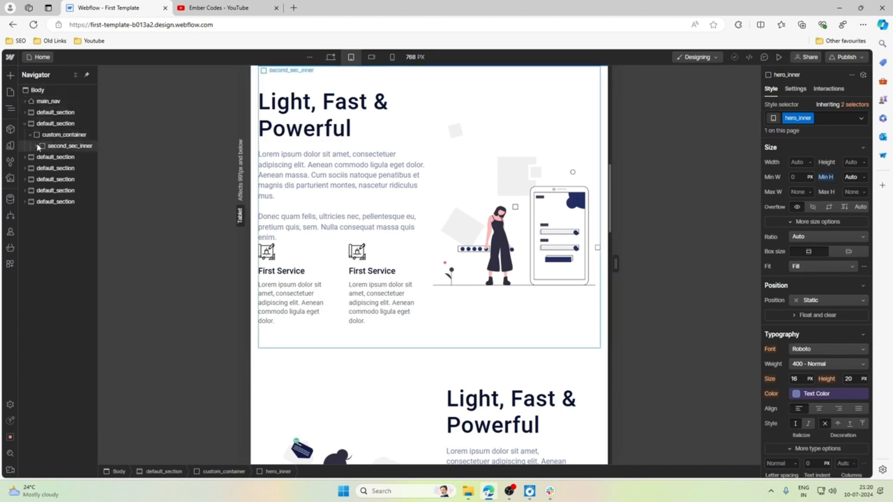
left_click(36, 144)
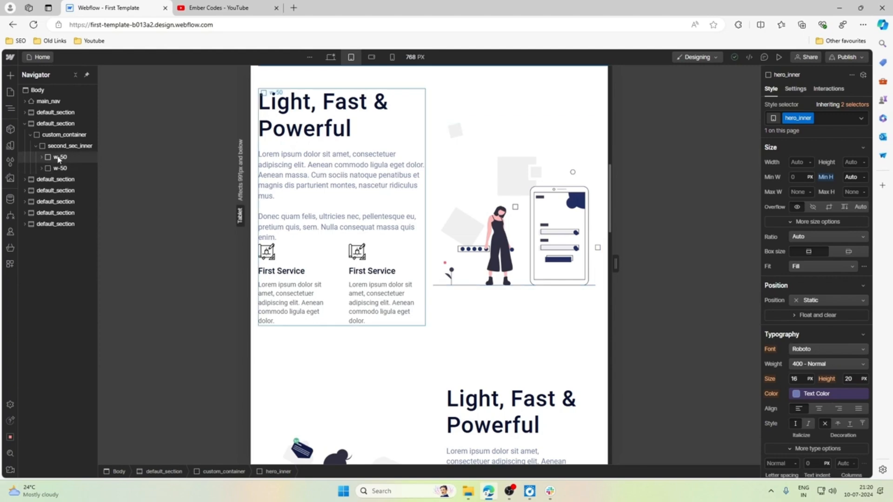
Set second_sec_inner's flex layout to wrap its children at the tablet breakpoint.
left_click(60, 169)
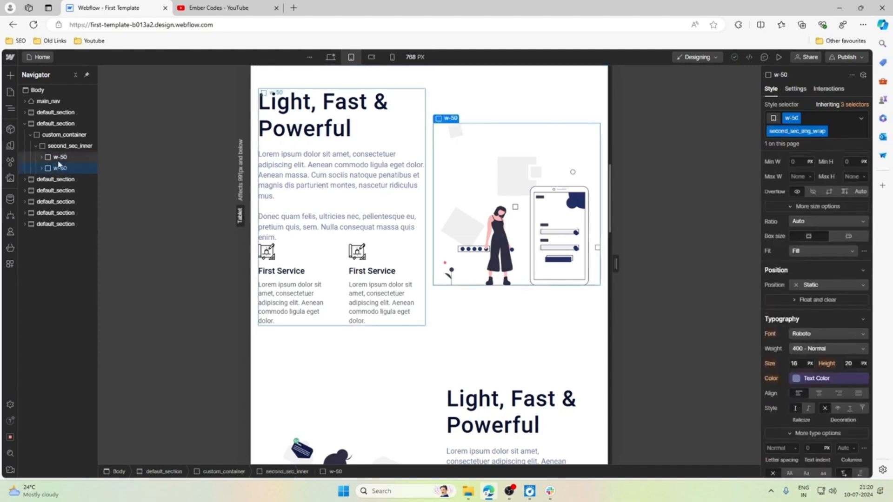
left_click(60, 148)
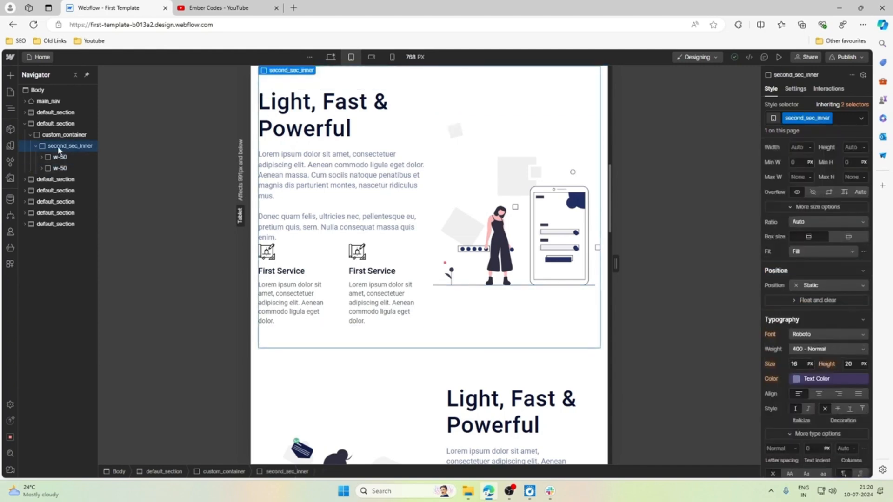
left_click(57, 159)
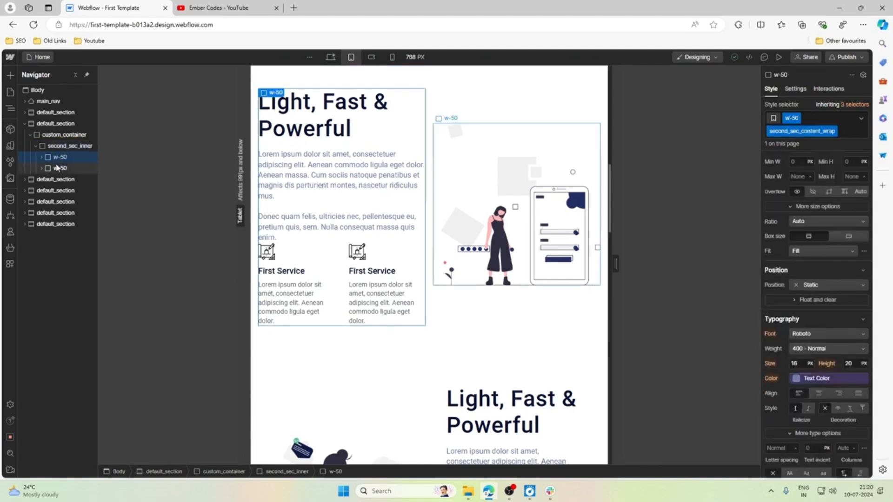
left_click(58, 169)
left_click(58, 148)
scroll(665, 145, "up", 1)
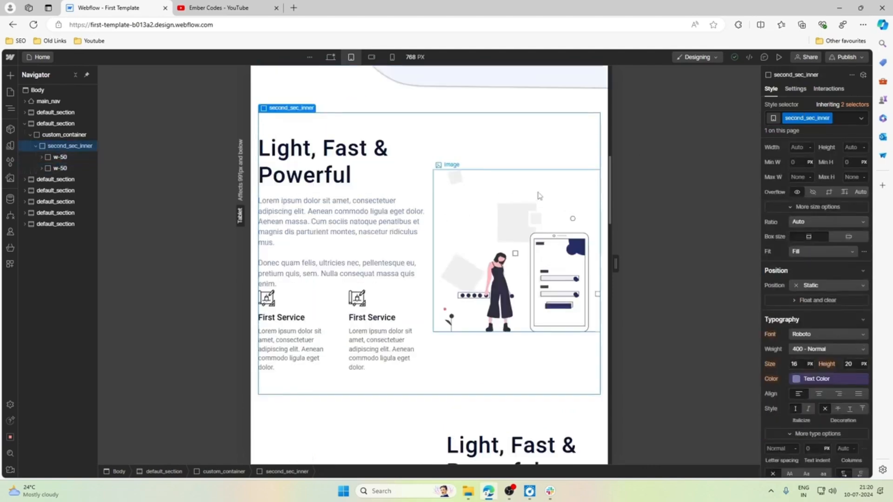
scroll(858, 225, "up", 4)
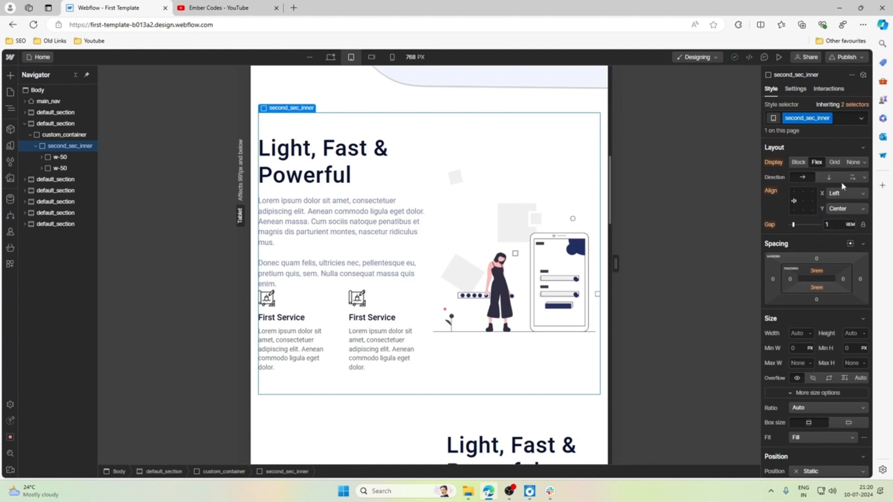
left_click(853, 177)
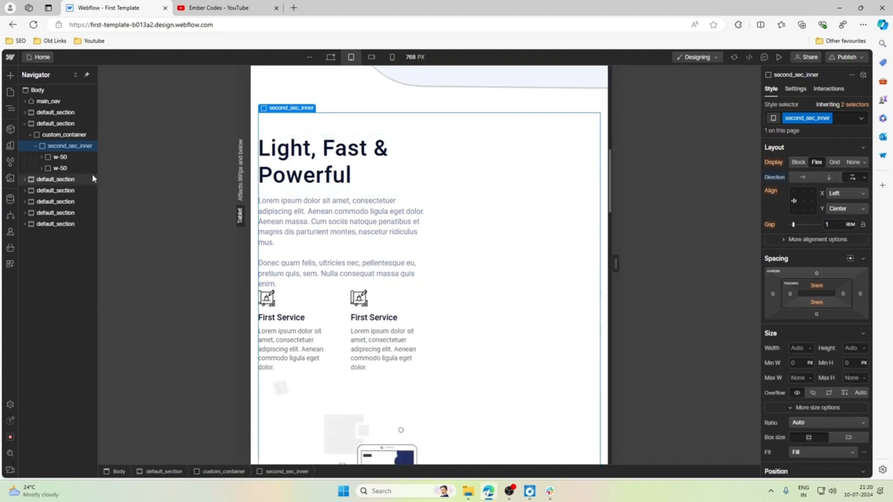
Set the width of second_sec_content_wrap to 100% at the tablet breakpoint.
left_click(61, 158)
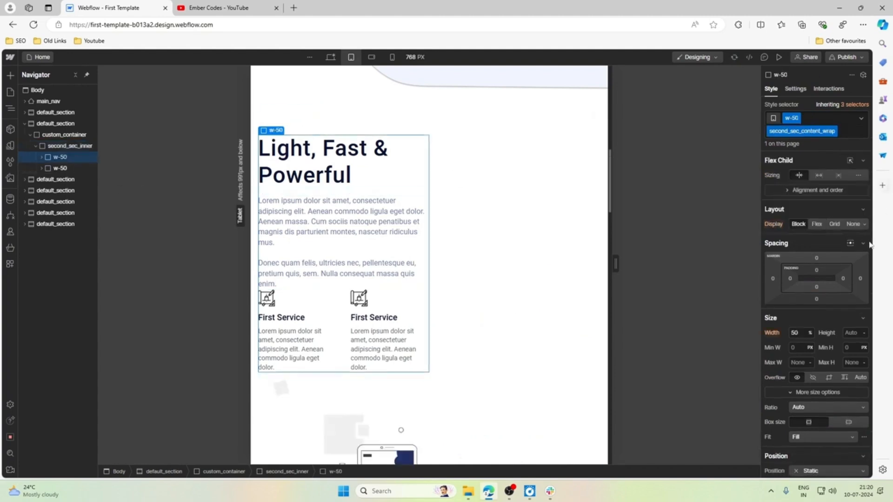
left_click(794, 333)
type("100")
key("Return")
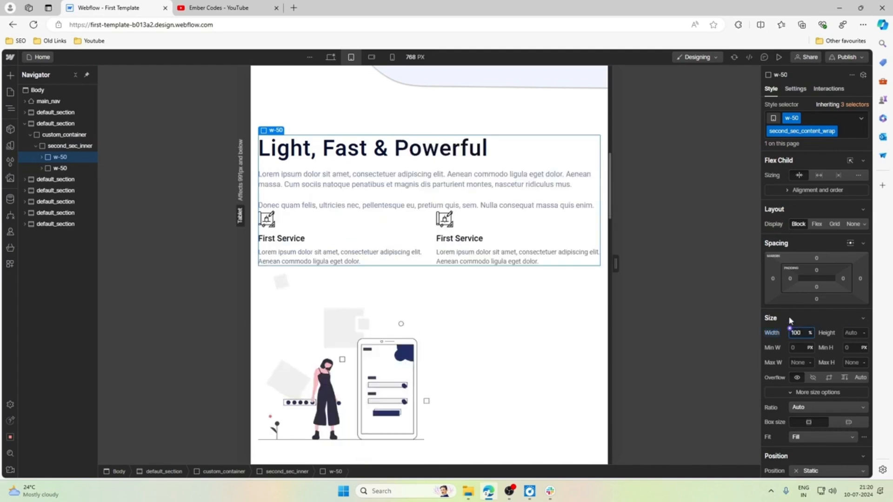
Set the width of second_sec_img_wrap to 100% at the tablet breakpoint.
left_click(66, 168)
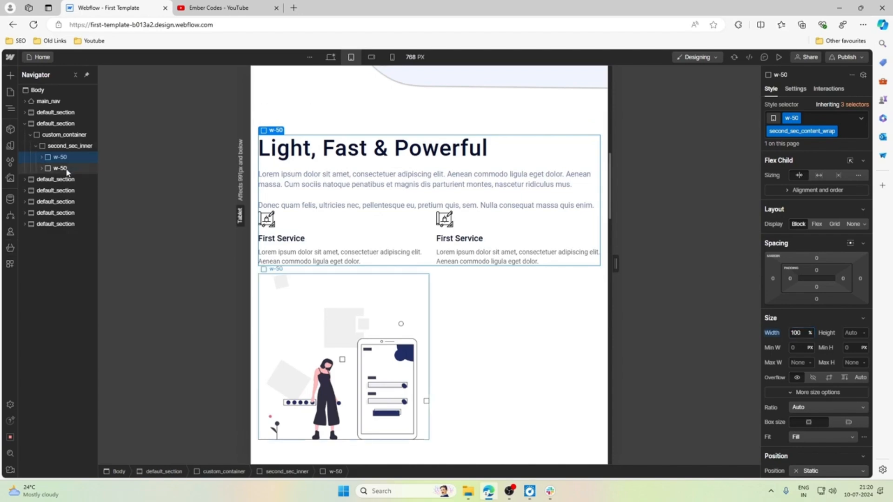
left_click(795, 333)
type("10")
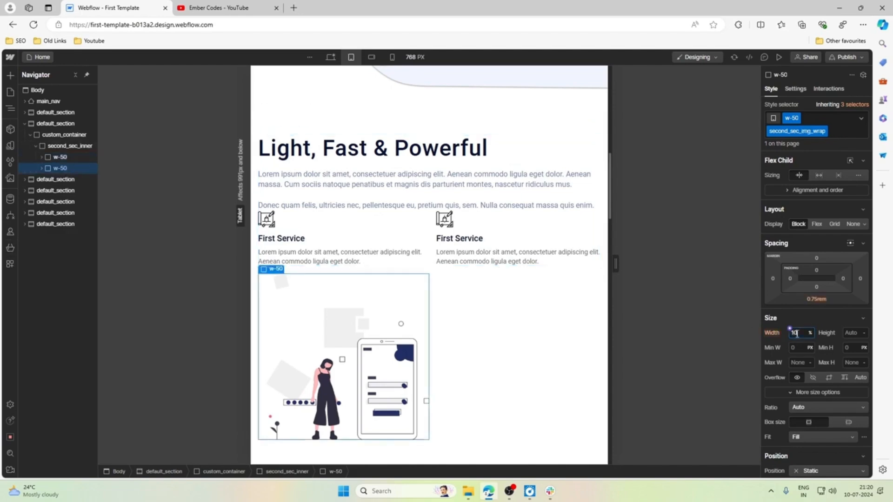
type("0")
Set hero_heading's font size to 2.5 rem and its line height to 1.2 at the tablet breakpoint.
scroll(514, 261, "up", 8)
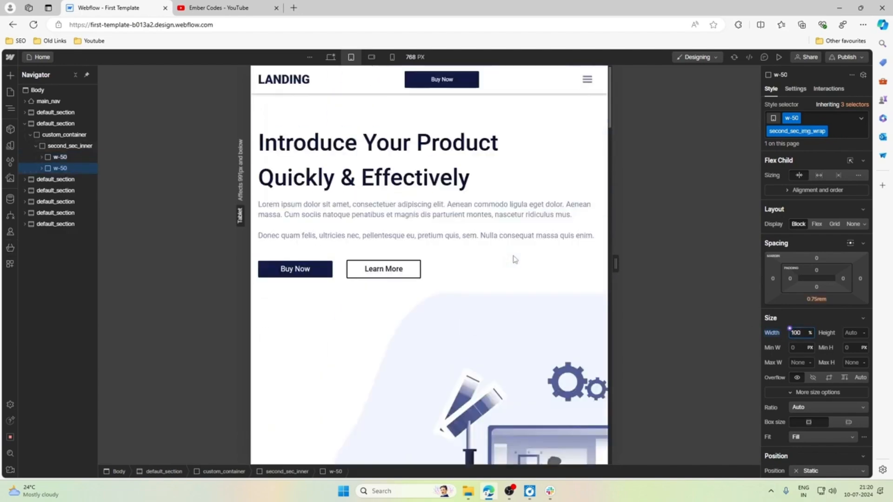
left_click(372, 144)
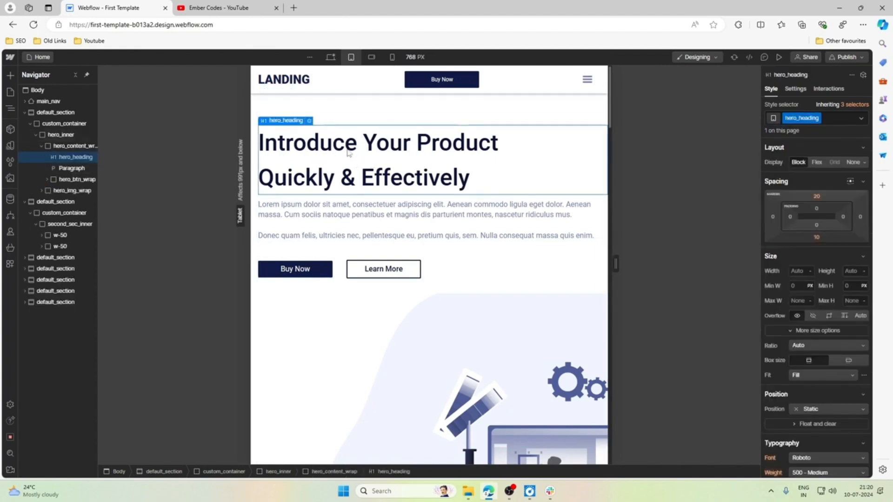
scroll(828, 316, "down", 3)
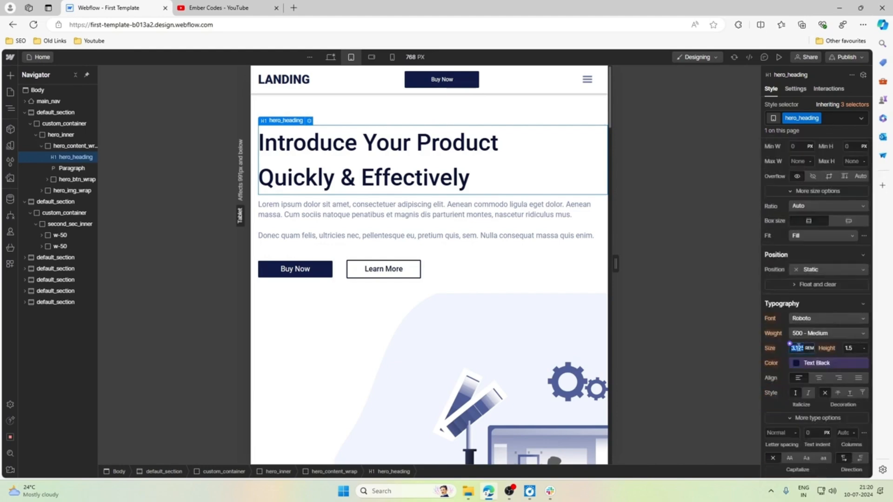
key("Return")
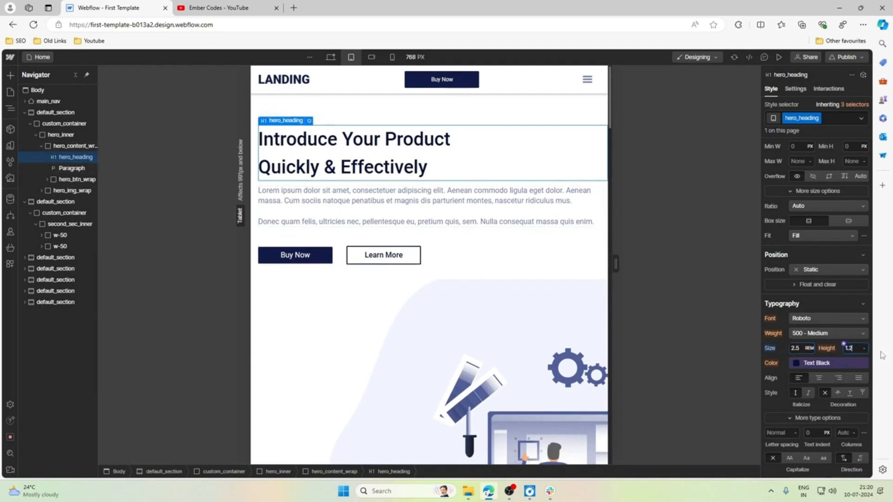
type("1.2")
key("Return")
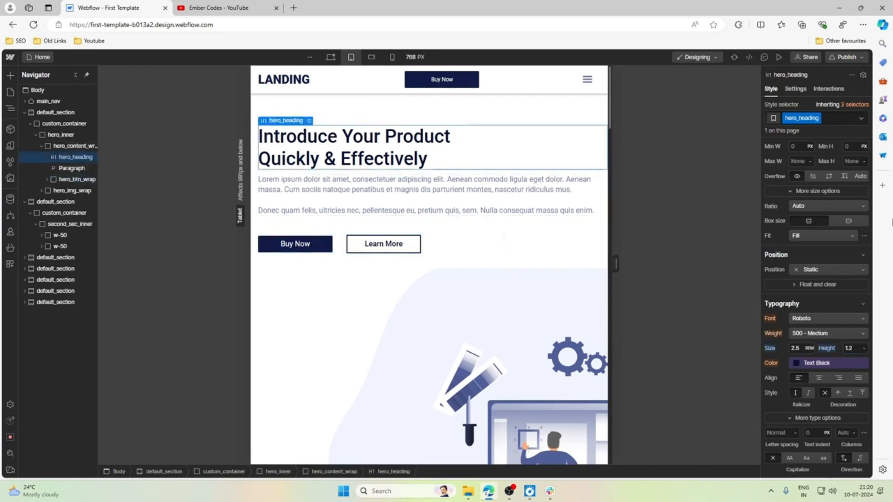
Set hero_heading's bottom margin to 1 rem at the tablet breakpoint.
scroll(819, 209, "up", 3)
left_click(817, 236)
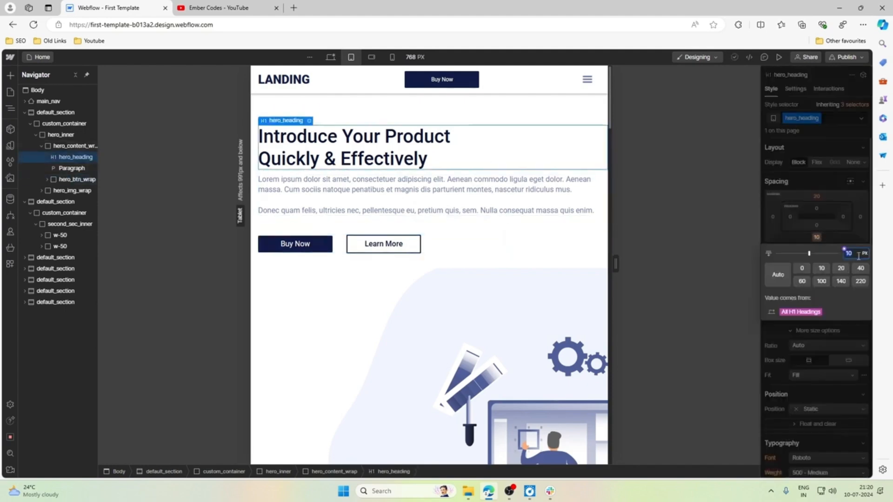
type("1rem")
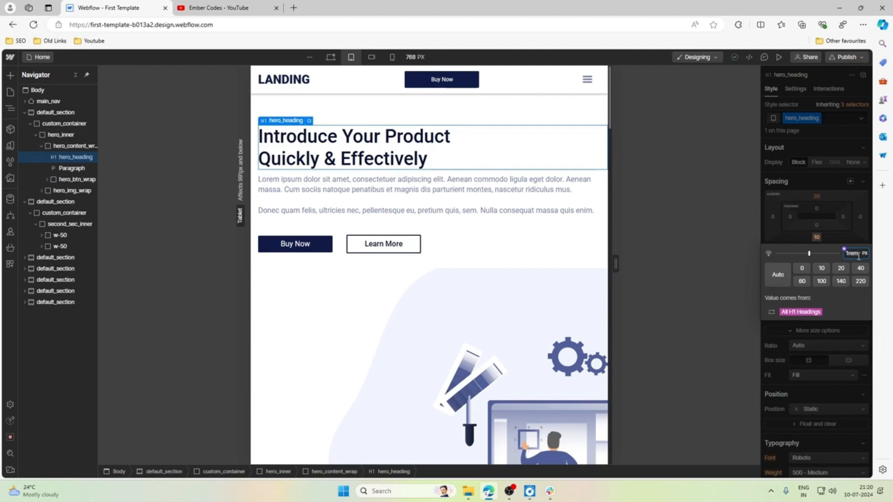
key("Return")
Try a 4 rem top margin on second_sec_bottom_wrap at the tablet breakpoint, and settle on 3 rem.
scroll(419, 307, "down", 3)
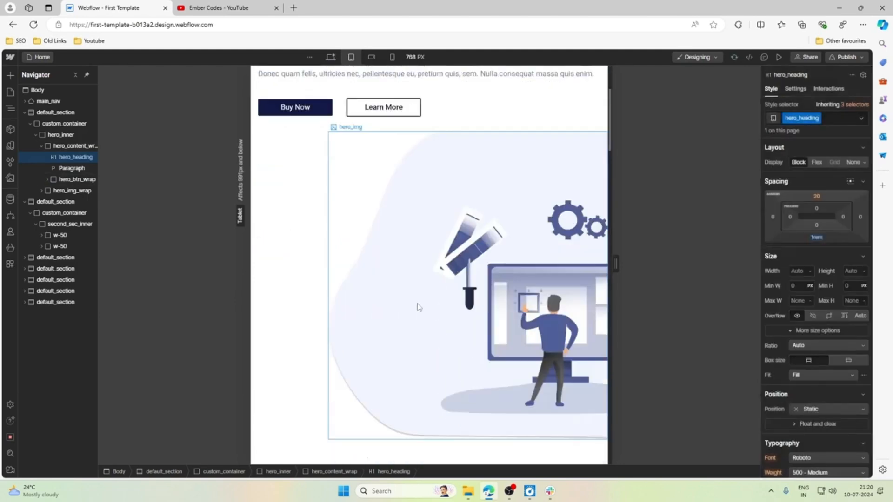
scroll(418, 307, "down", 7)
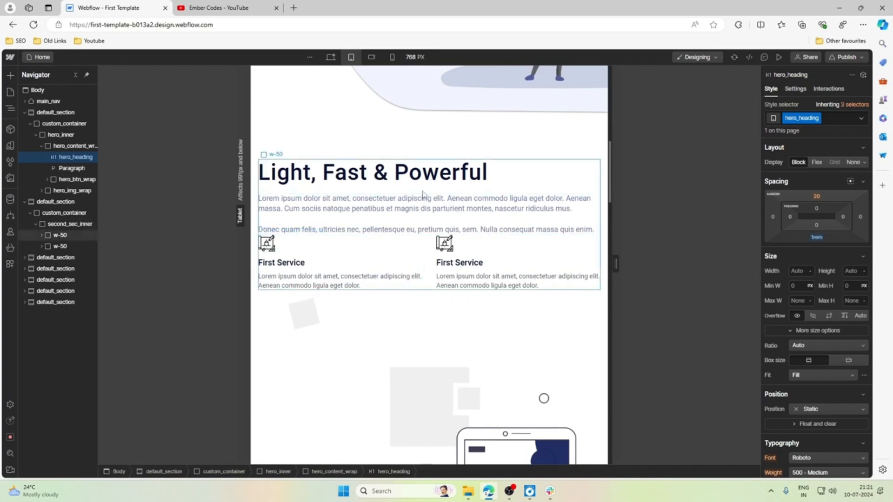
left_click(425, 259)
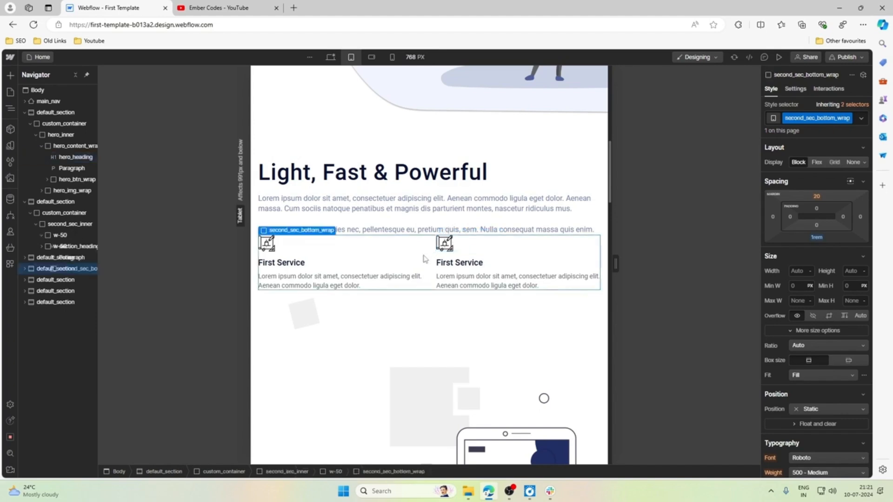
left_click(817, 162)
left_click(818, 259)
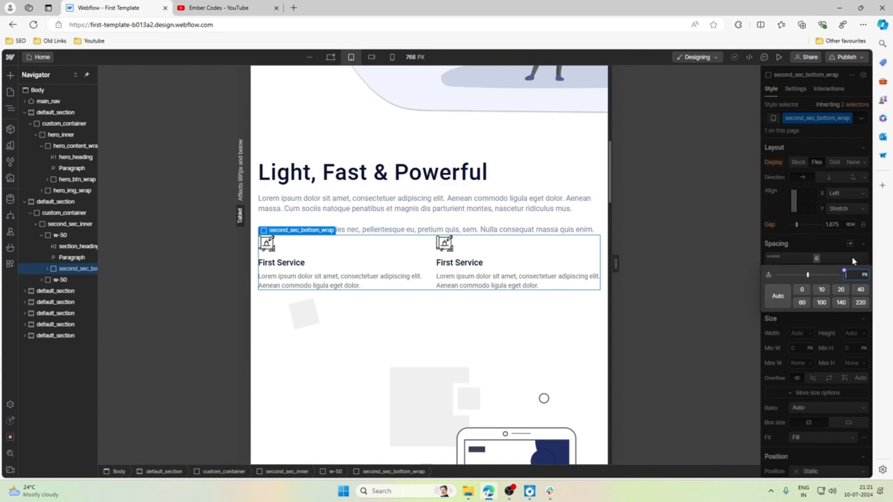
key("Escape")
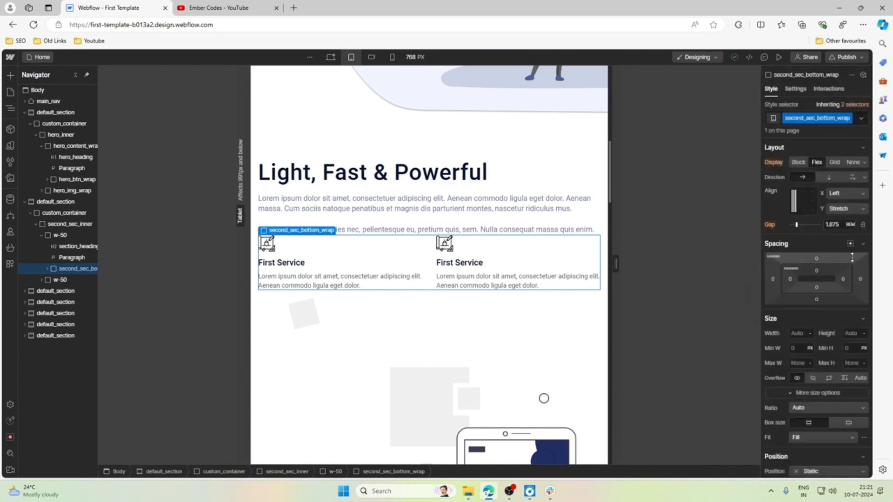
left_click(819, 260)
type("4rem")
key("Return")
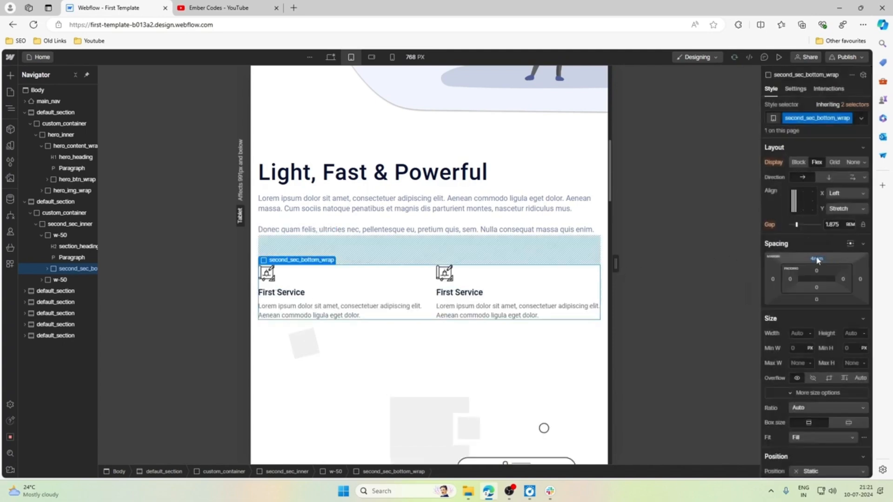
left_click(818, 260)
type("3.9")
left_click_drag(817, 258, 819, 260)
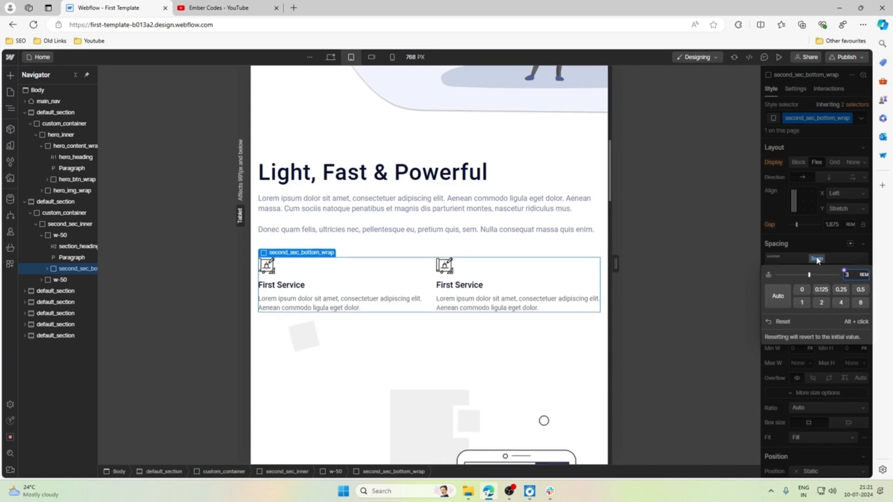
Set section_heading's font size to 2 rem at the tablet breakpoint.
left_click(564, 158)
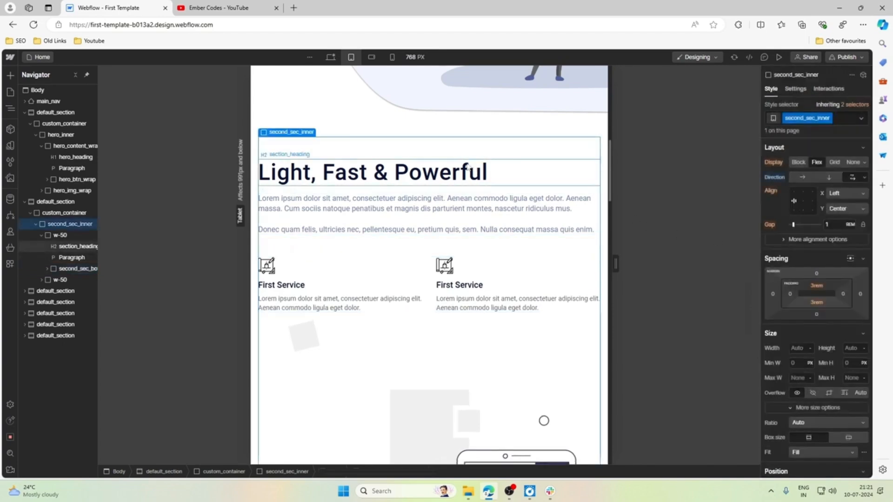
left_click(471, 167)
scroll(349, 204, "down", 20)
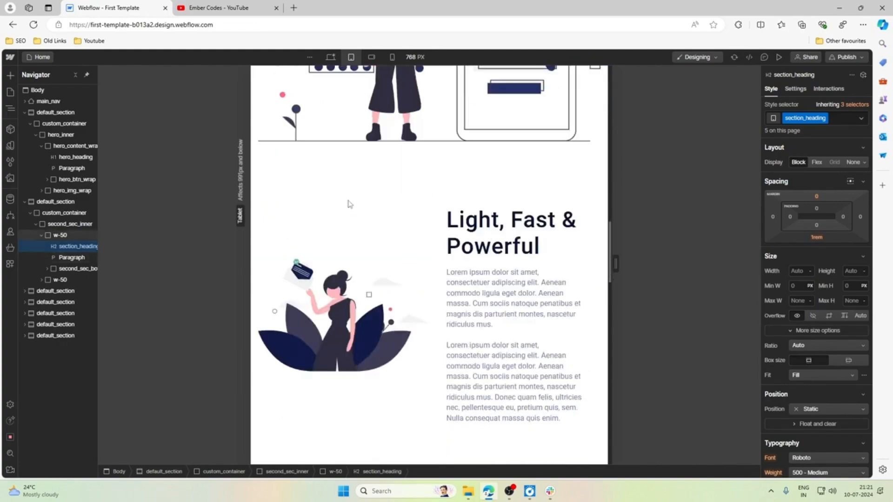
scroll(350, 204, "down", 13)
scroll(348, 204, "up", 9)
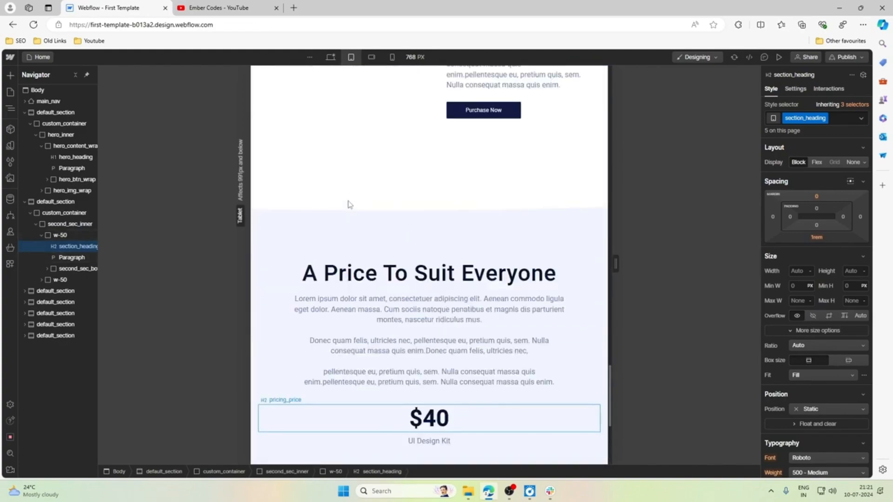
scroll(349, 204, "up", 18)
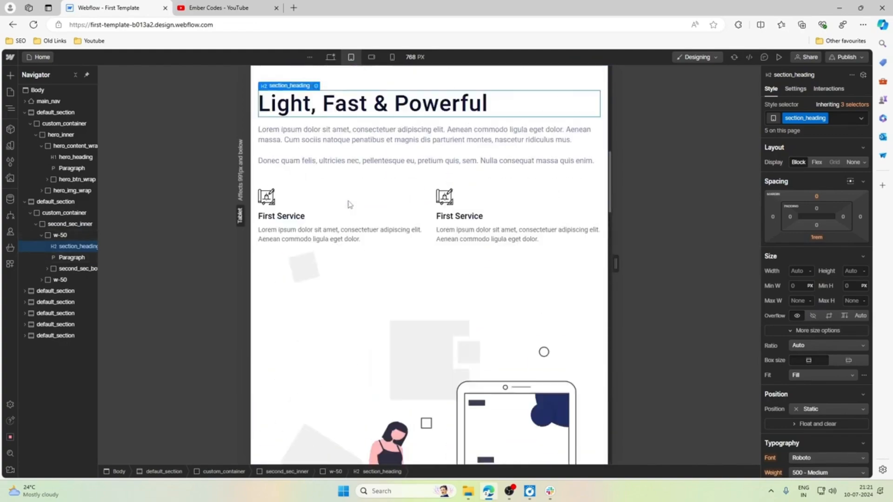
scroll(350, 204, "down", 5)
scroll(797, 284, "down", 5)
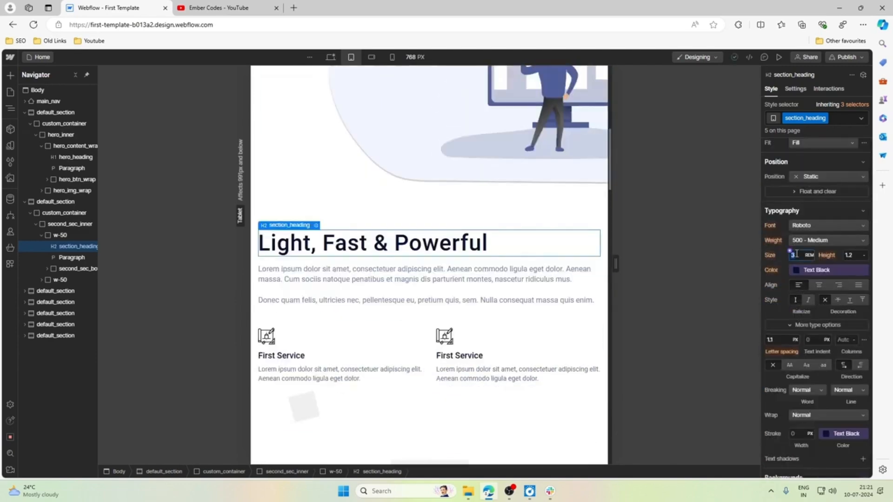
key("Return")
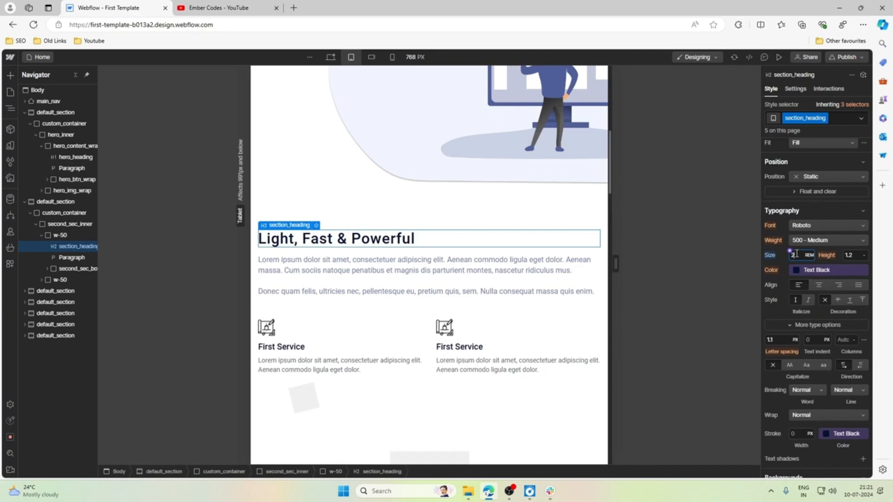
Examine the second section's text and illustration and the image-and-text sections below it at the tablet breakpoint.
left_click(469, 278)
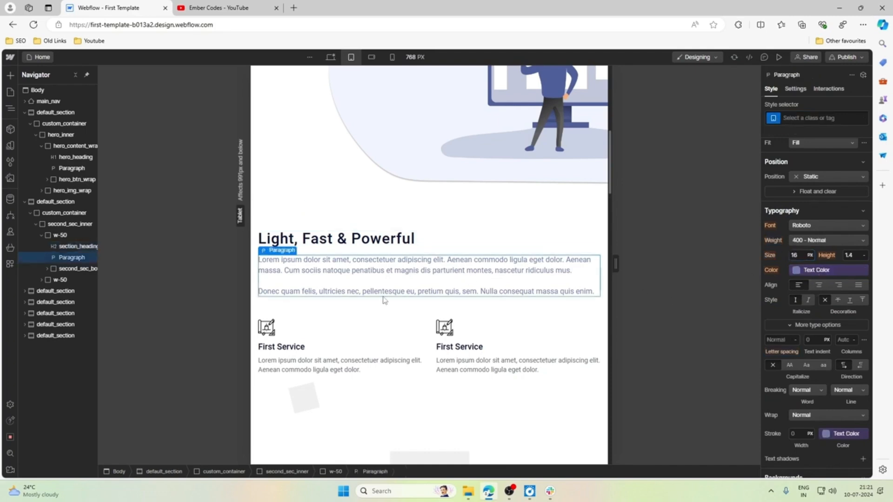
scroll(379, 299, "down", 1)
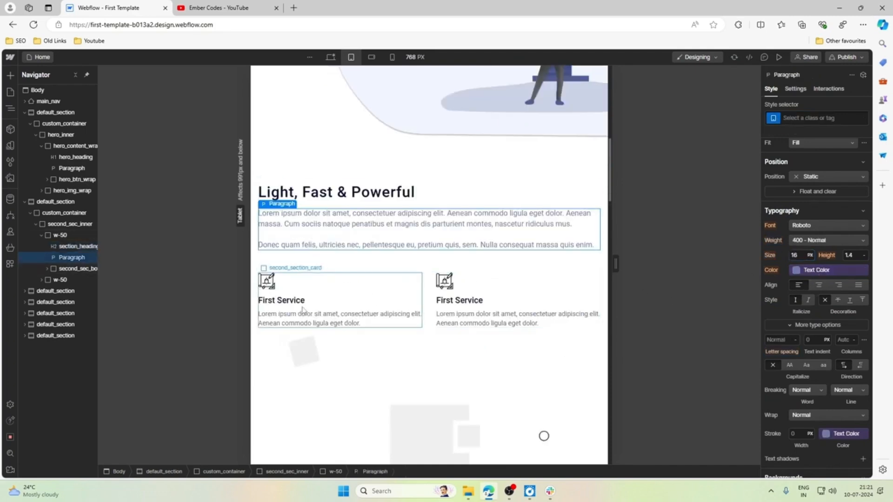
scroll(475, 273, "down", 12)
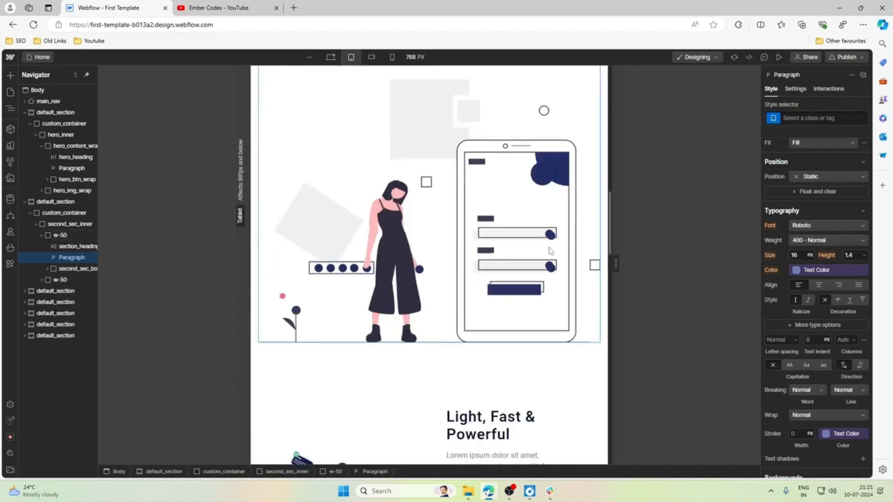
left_click(391, 185)
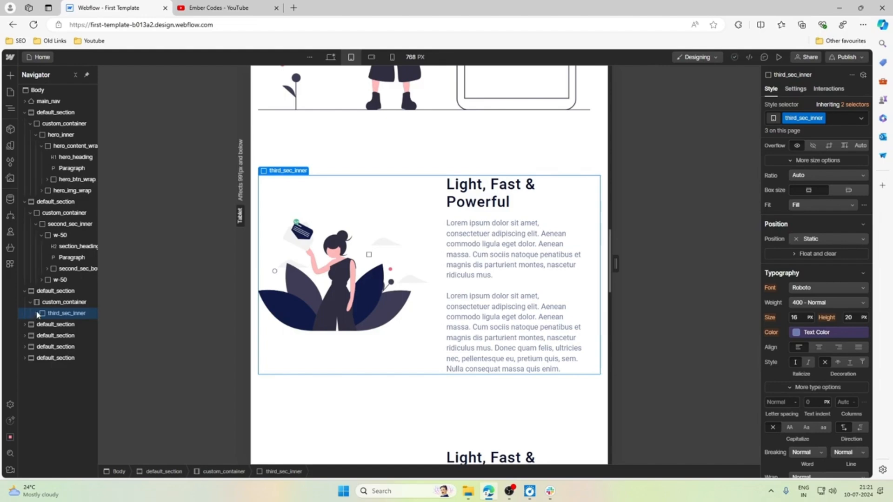
scroll(340, 238, "down", 15)
scroll(339, 238, "up", 10)
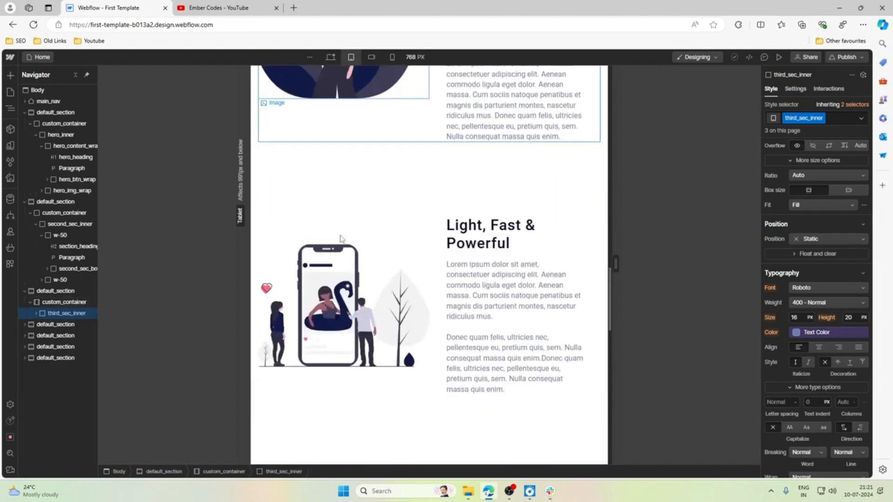
scroll(354, 219, "up", 5)
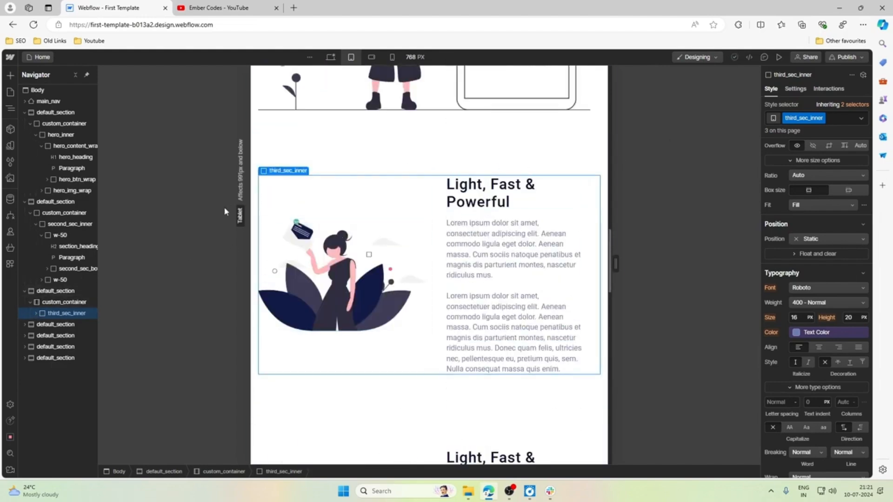
Set the top and bottom padding of the third_section combo class to 2.5 rem at the tablet breakpoint.
left_click(410, 154)
scroll(829, 208, "up", 5)
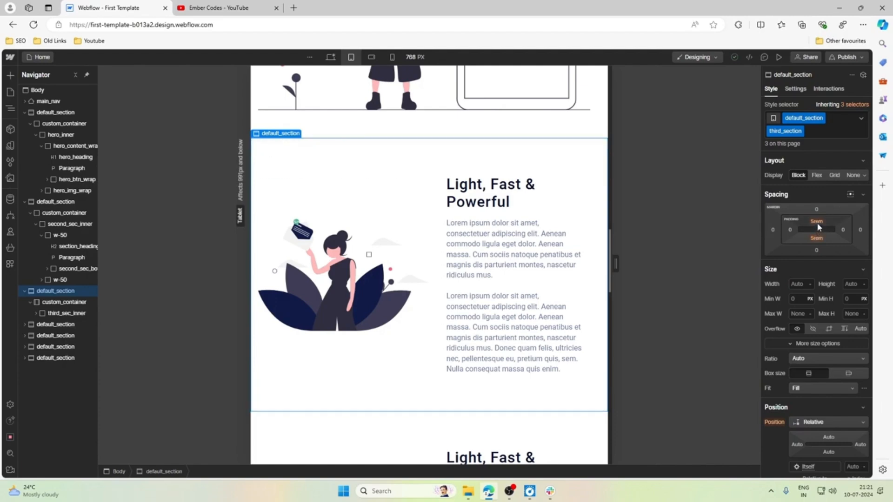
scroll(401, 227, "down", 12)
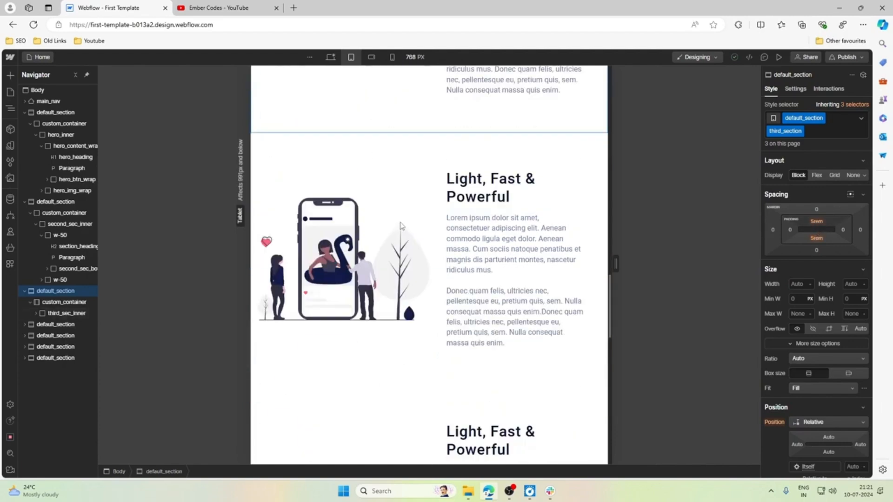
scroll(400, 226, "down", 3)
scroll(419, 221, "up", 10)
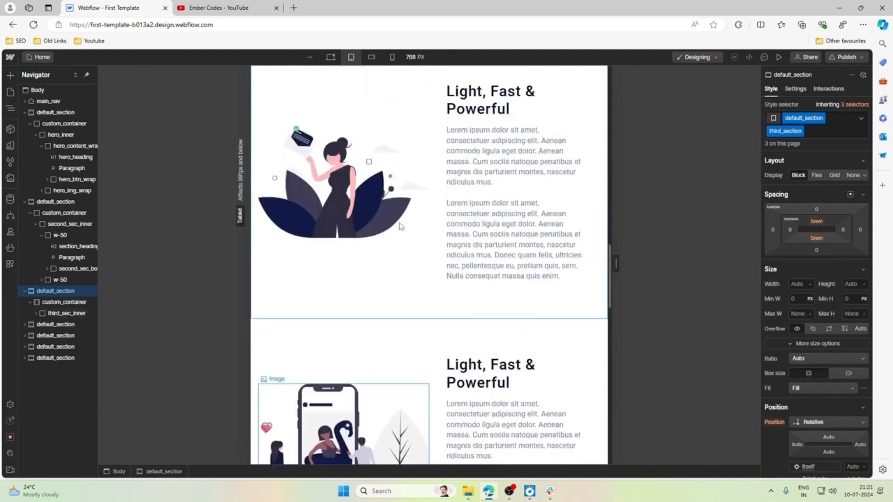
left_click(841, 228)
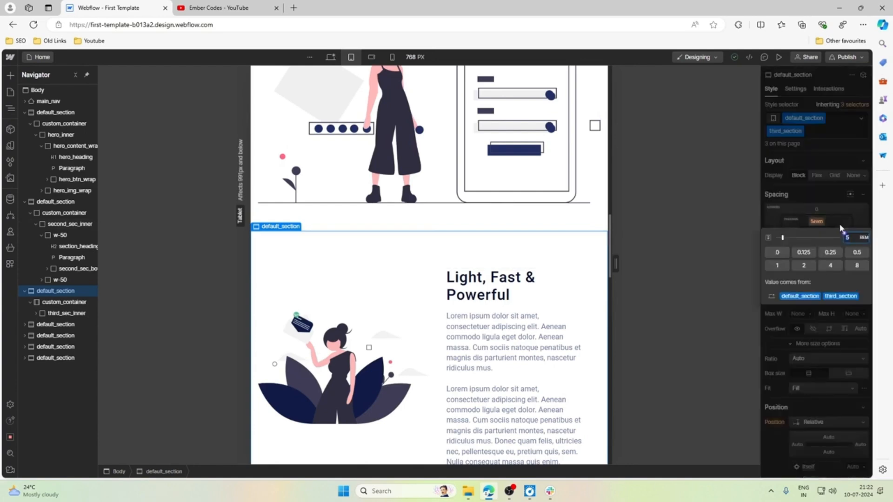
left_click_drag(841, 228, 841, 228)
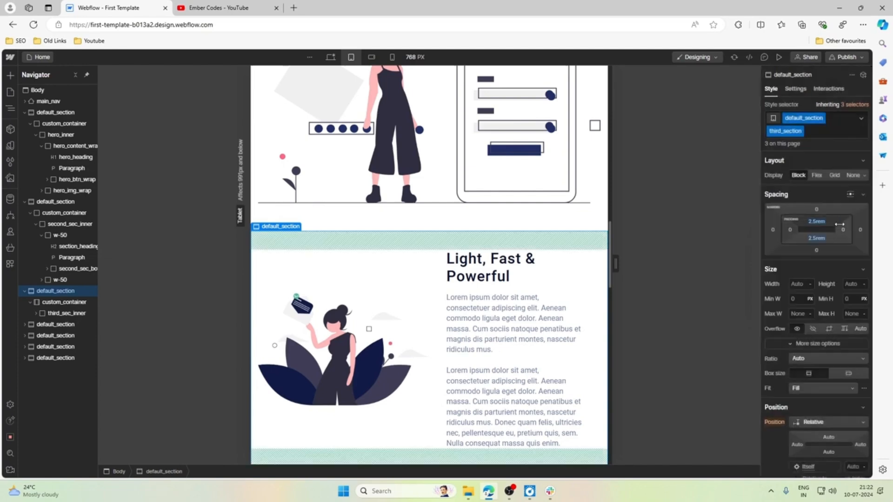
scroll(389, 255, "down", 3)
scroll(389, 254, "up", 3)
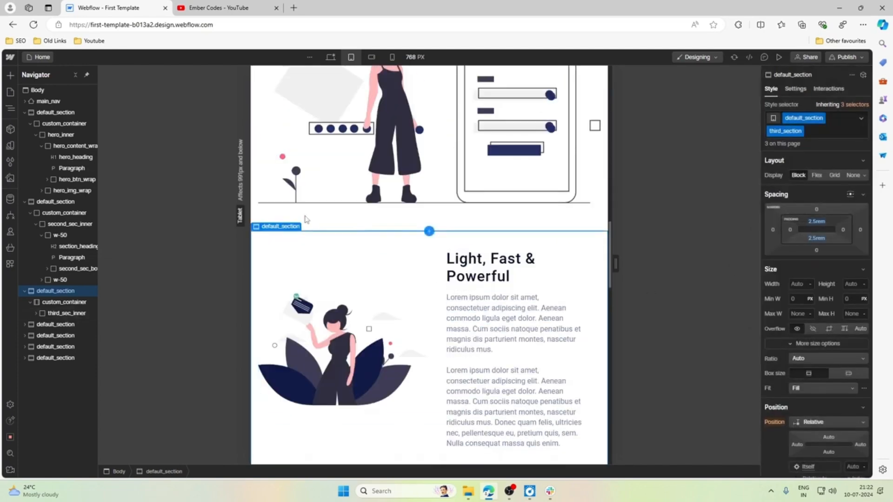
Set third_sec_inner's flex layout to wrap its children at the tablet breakpoint.
left_click(62, 313)
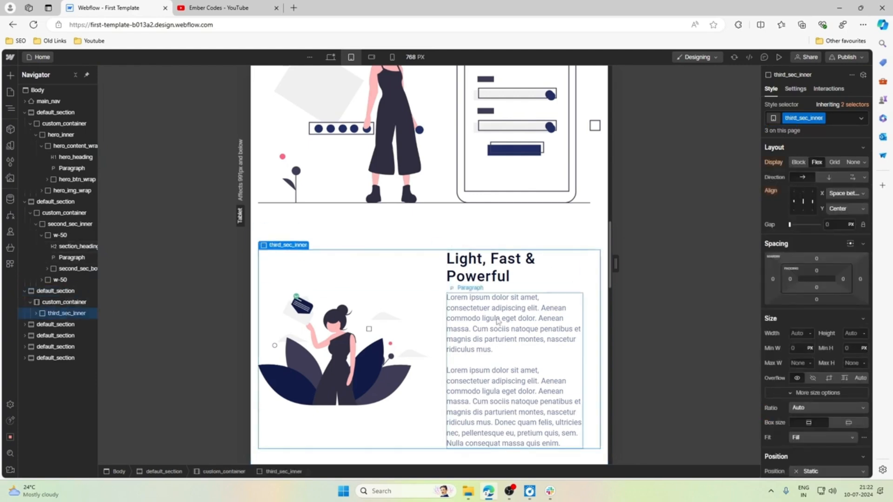
left_click(852, 176)
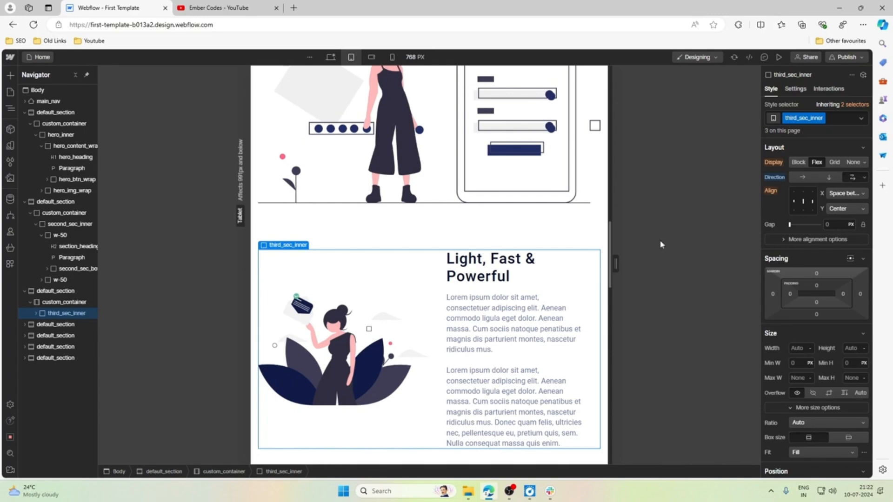
scroll(356, 287, "down", 1)
Set the width of third_section_img_wrap to 100% at the tablet breakpoint.
left_click(38, 315)
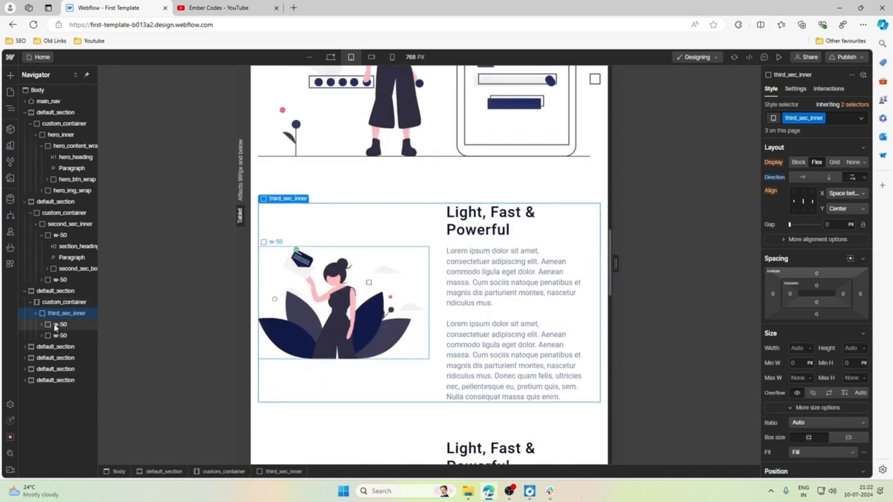
left_click(56, 324)
left_click(796, 334)
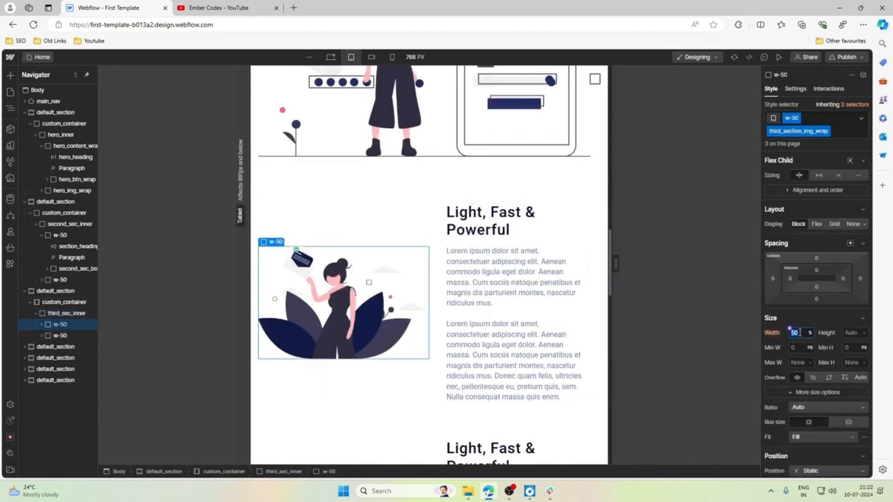
type("100")
key("Return")
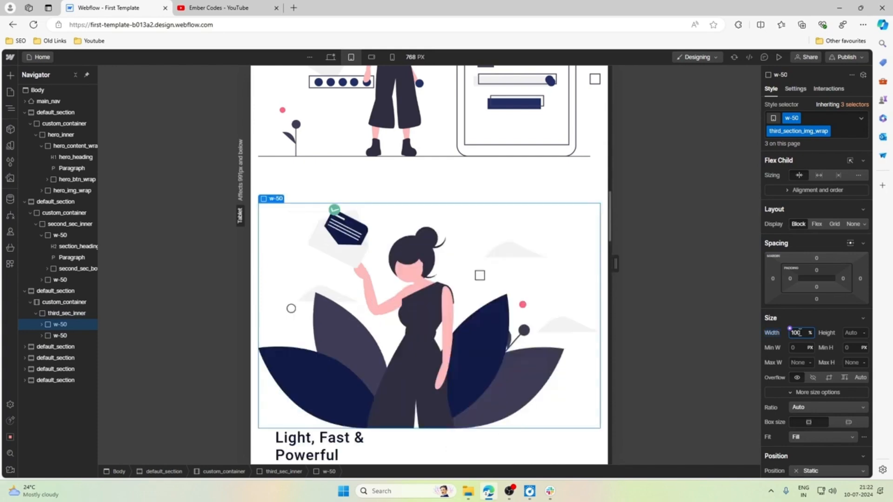
Set the width of third_section_content_wrap to 100% at the tablet breakpoint.
left_click(92, 336)
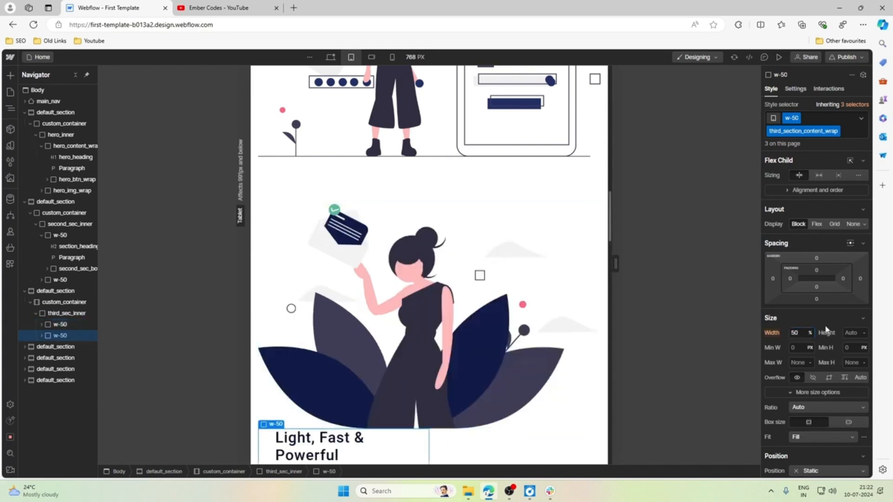
left_click(797, 333)
type("100")
key("Return")
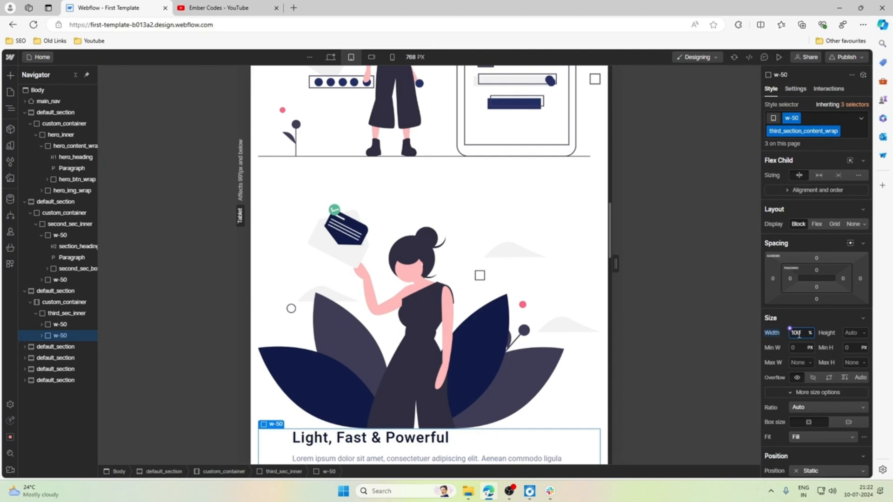
scroll(572, 295, "down", 3)
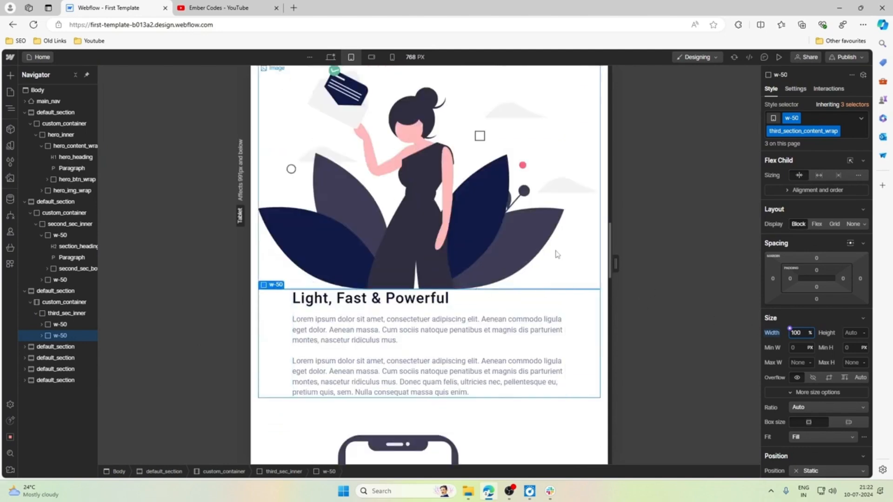
Set the bottom margin of third_section_img_wrap to 2 rem at the tablet breakpoint.
left_click(61, 324)
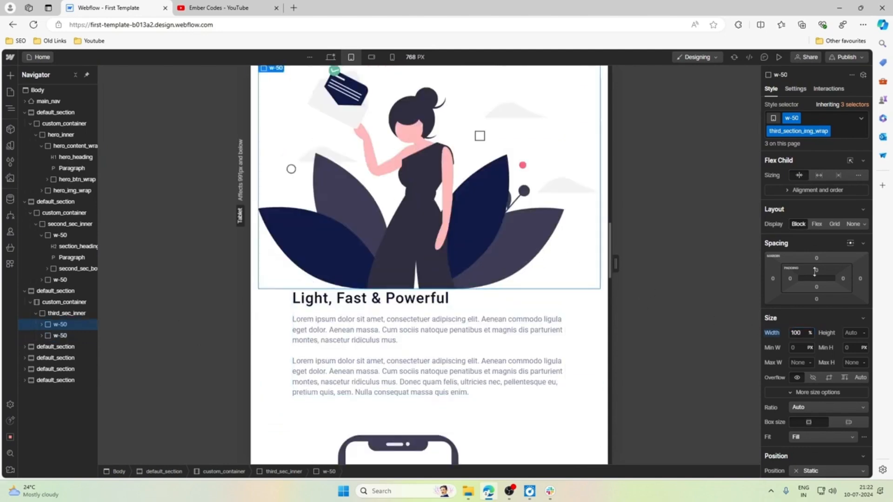
left_click(817, 299)
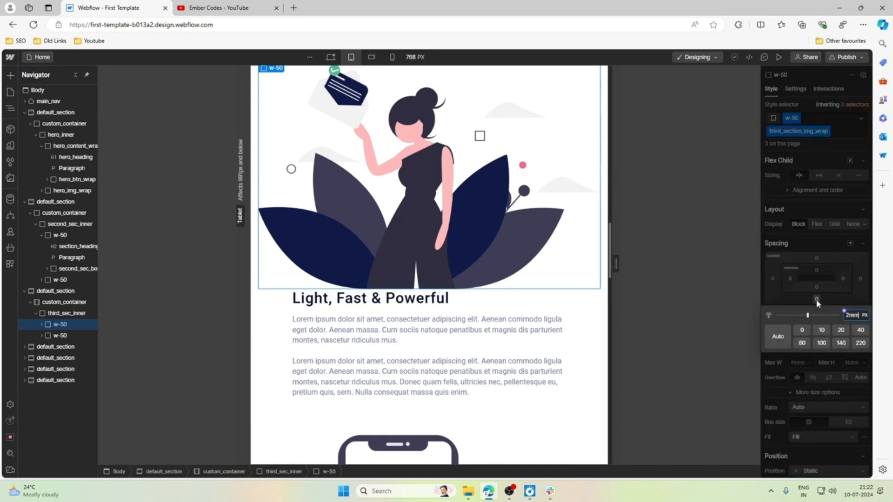
key("Return")
Set the width of the third_section_text_wrap block to 100% at the tablet breakpoint.
scroll(419, 261, "down", 3)
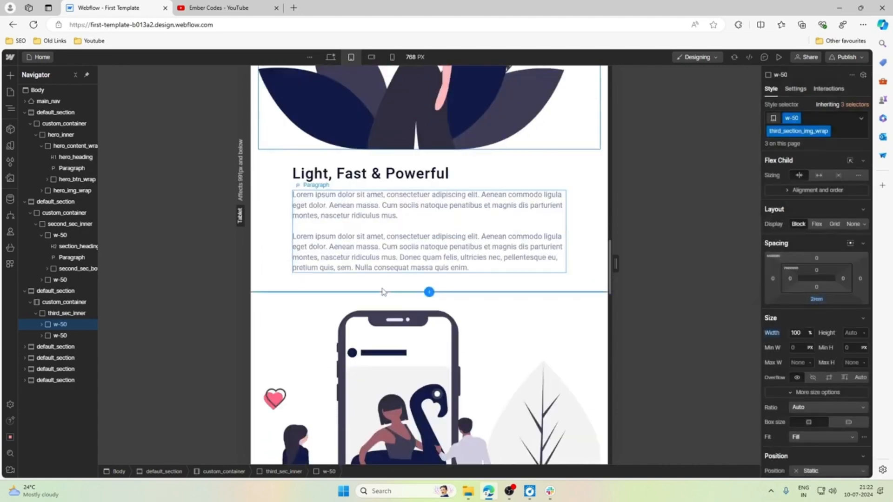
left_click(563, 193)
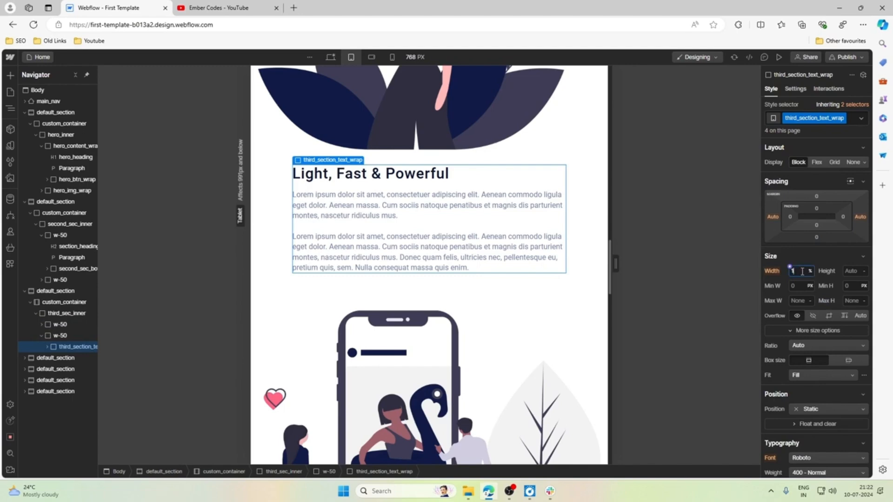
key("Return")
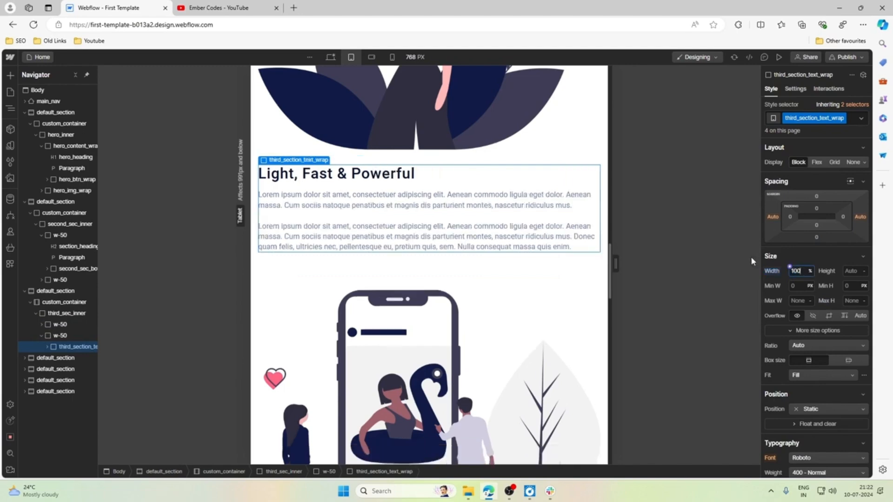
left_click(558, 135)
Review the tablet layout of the remaining sections down to the footer and back up to the second section.
scroll(557, 181, "down", 7)
scroll(559, 191, "down", 10)
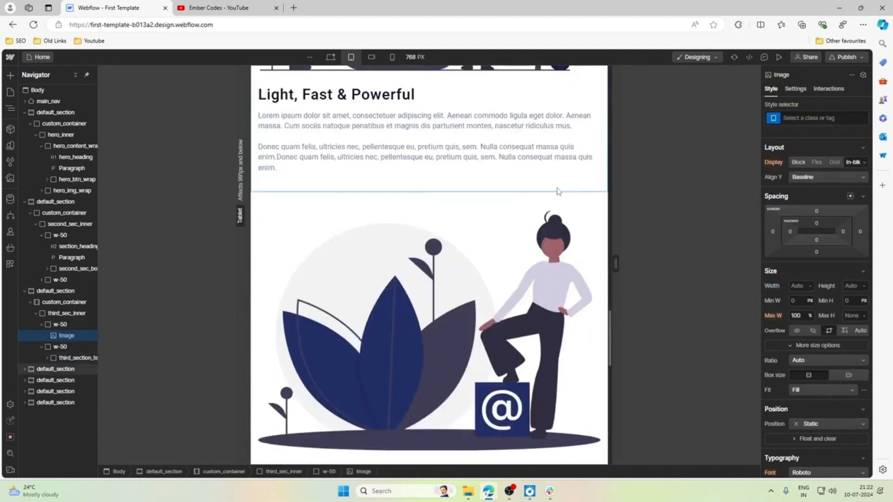
scroll(558, 191, "down", 7)
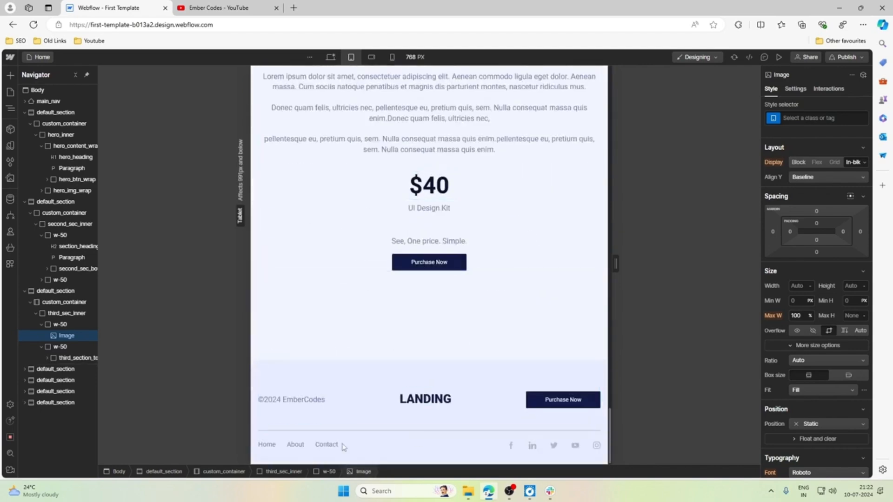
scroll(430, 360, "up", 12)
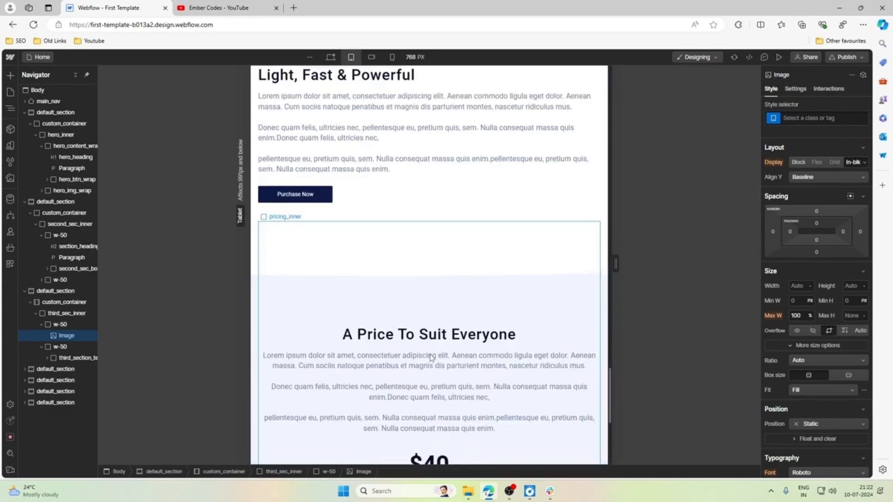
scroll(430, 358, "up", 15)
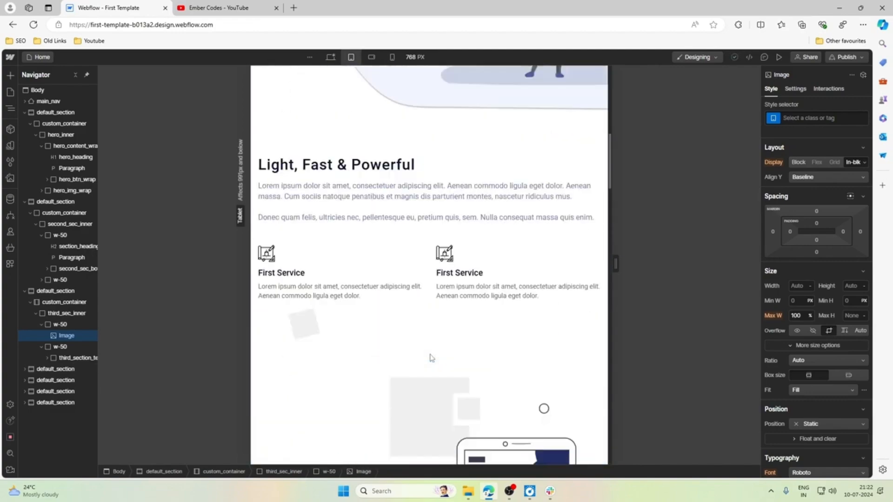
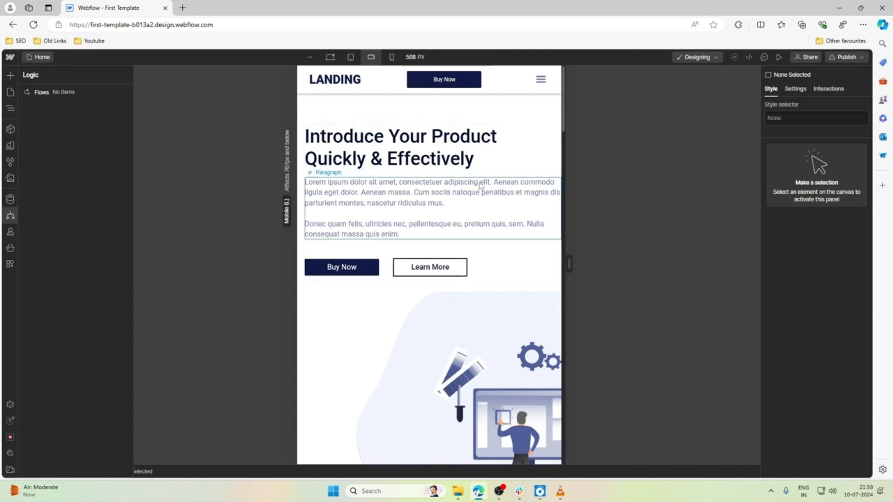
Review the page at the mobile landscape breakpoint and narrow the preview canvas to 480 px.
scroll(481, 185, "down", 20)
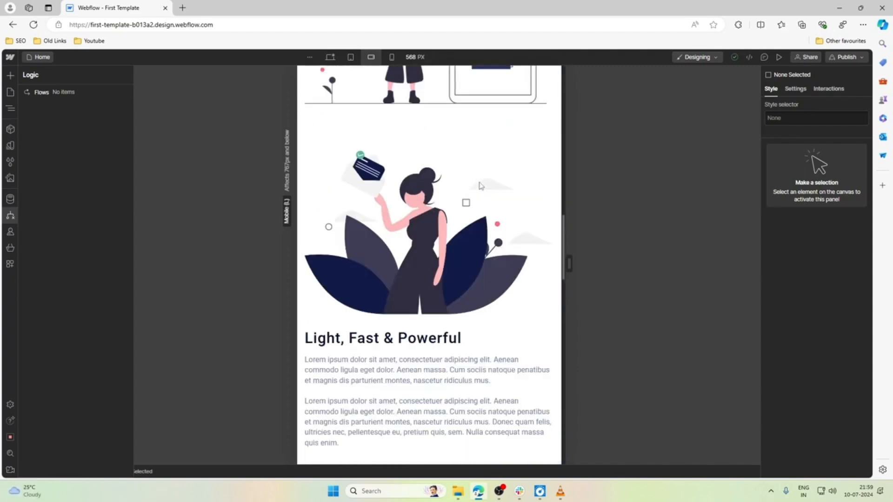
scroll(480, 185, "down", 15)
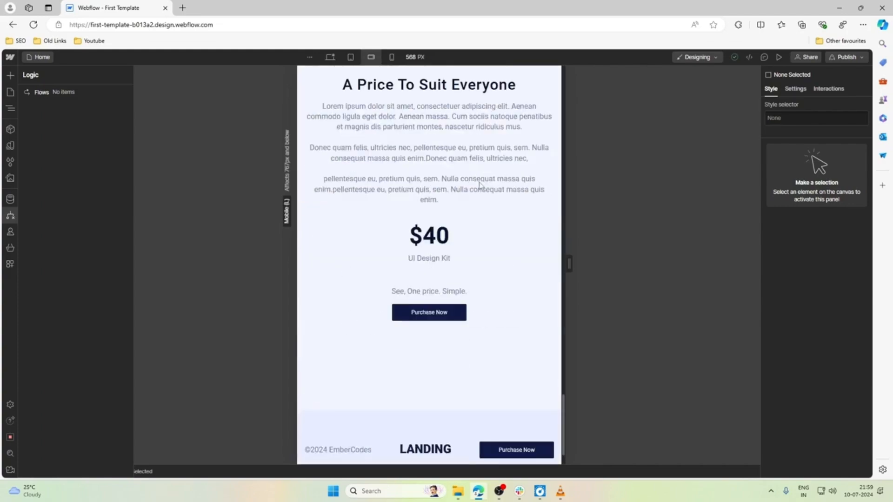
scroll(481, 186, "up", 20)
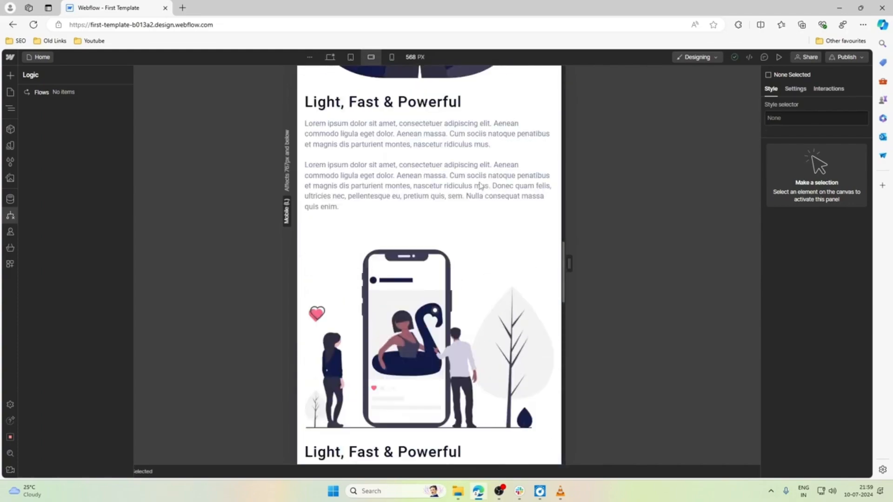
scroll(481, 186, "up", 15)
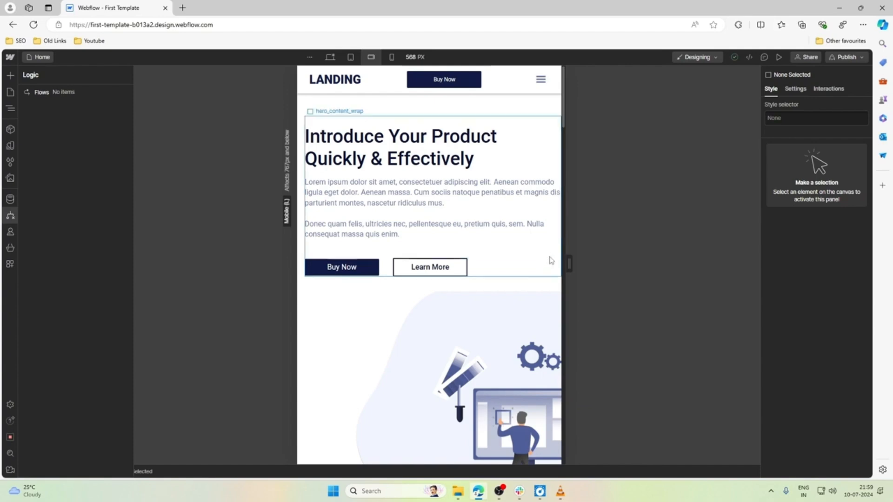
key("z")
left_click(324, 115)
left_click(329, 102)
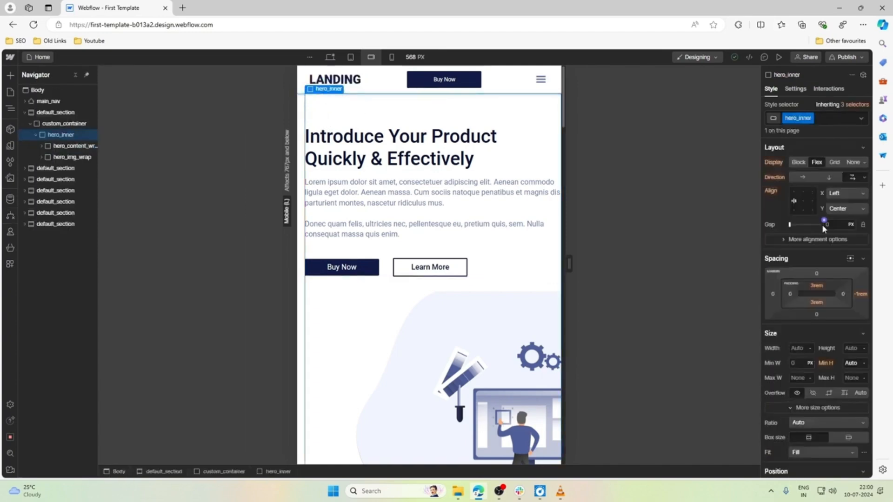
scroll(554, 284, "down", 3)
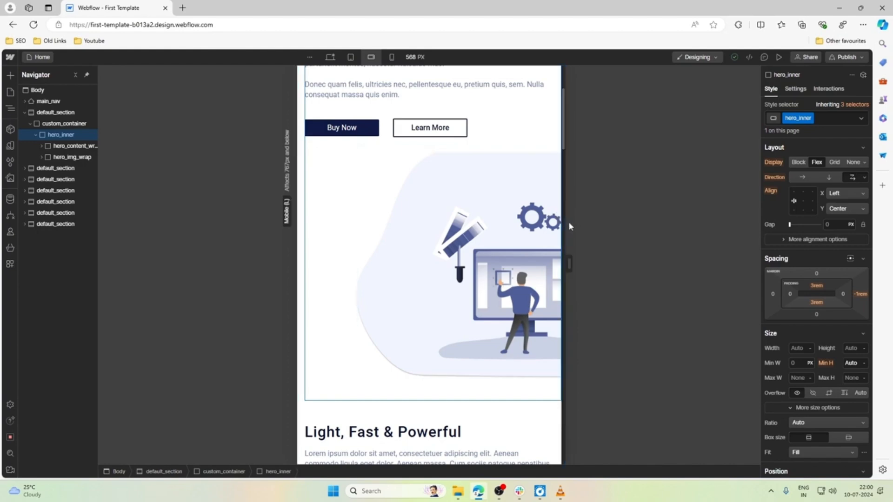
left_click_drag(570, 263, 509, 238)
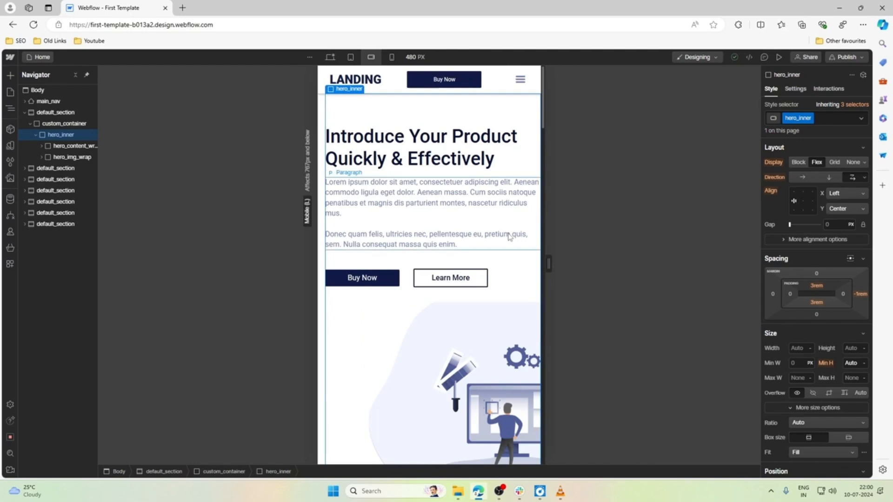
Set the right padding of hero_content_wrap to 1 rem at the mobile landscape breakpoint.
left_click(513, 177)
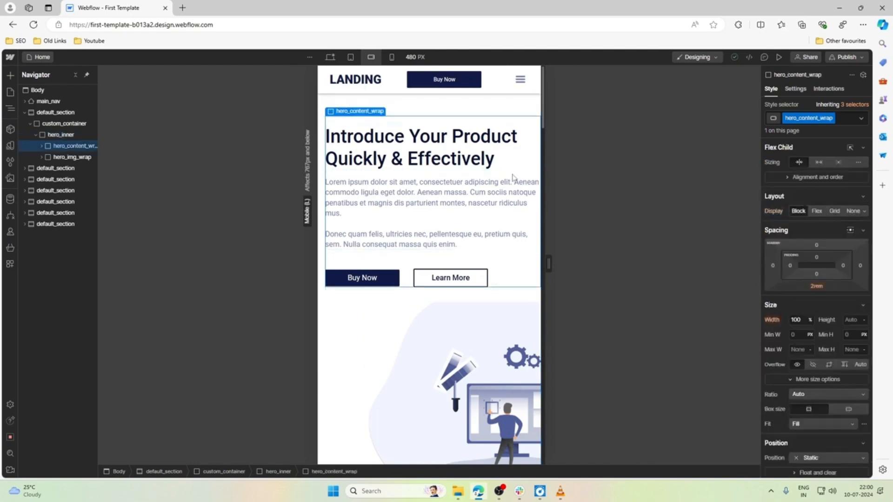
left_click(844, 266)
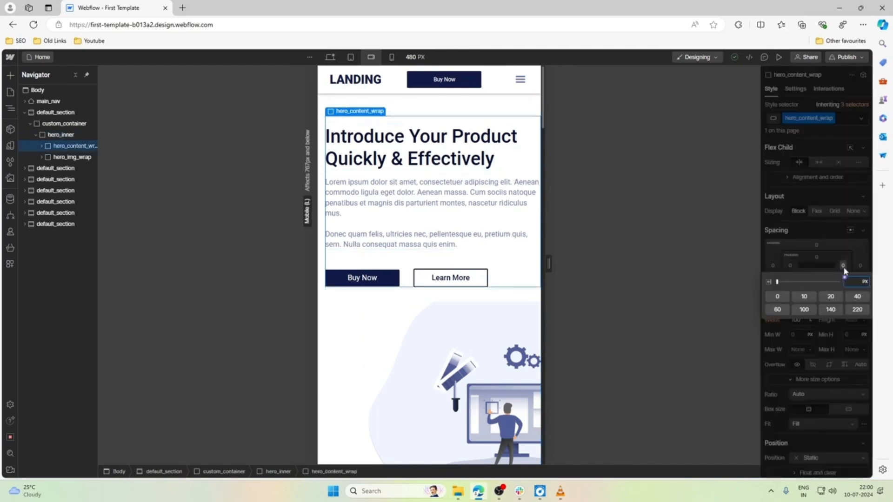
key("Return")
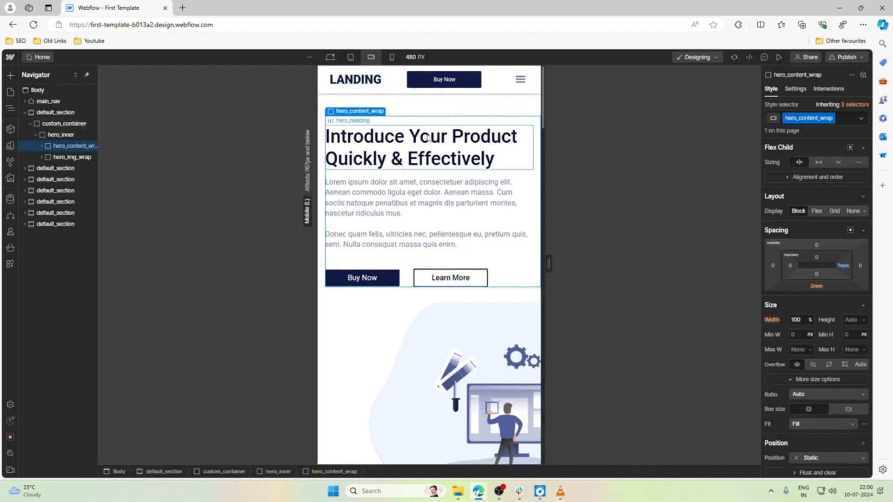
Show the drop-down navigation menu on the canvas through the navbar settings of menu_toggle_wrap.
left_click(518, 82)
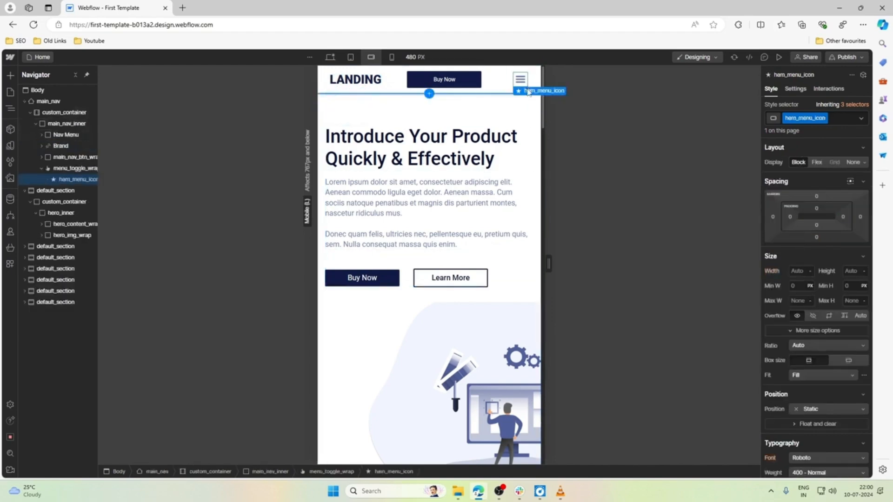
left_click(511, 90)
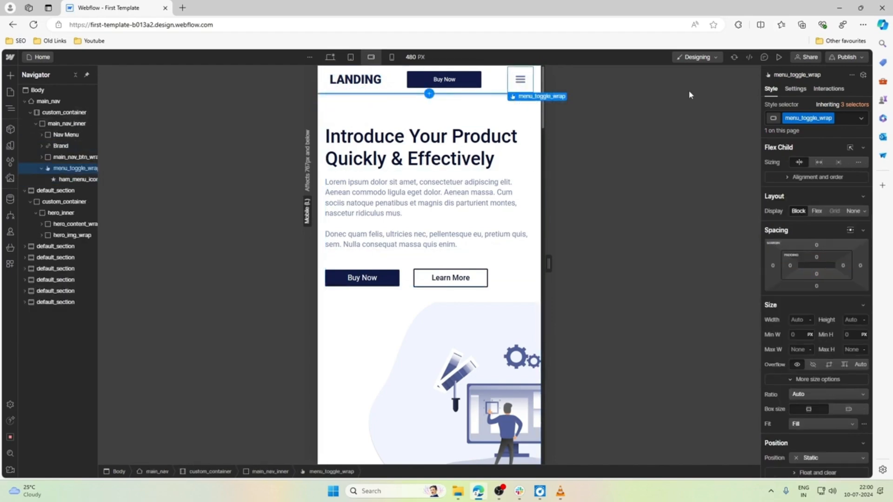
left_click(796, 89)
left_click(838, 160)
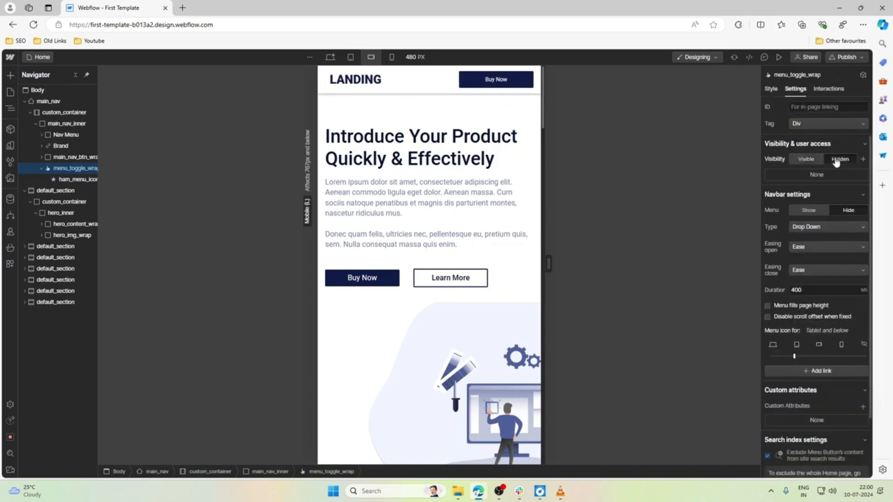
left_click(817, 161)
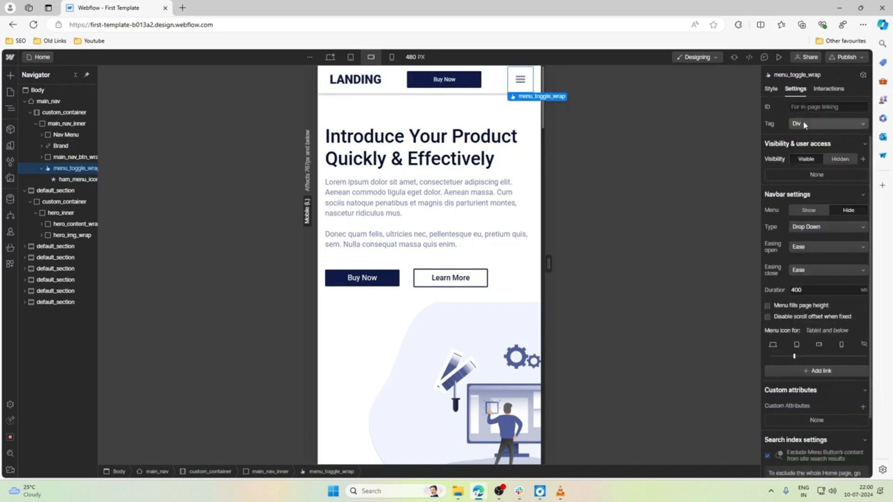
left_click(809, 211)
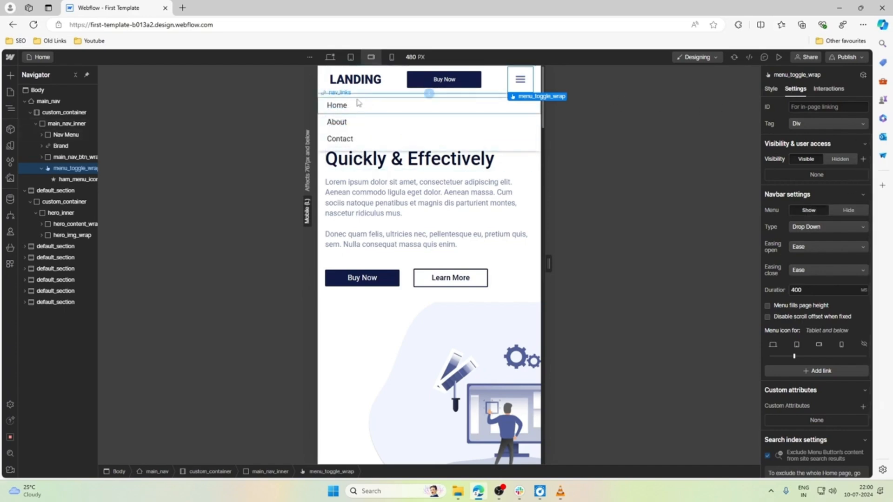
left_click(847, 160)
left_click(459, 167)
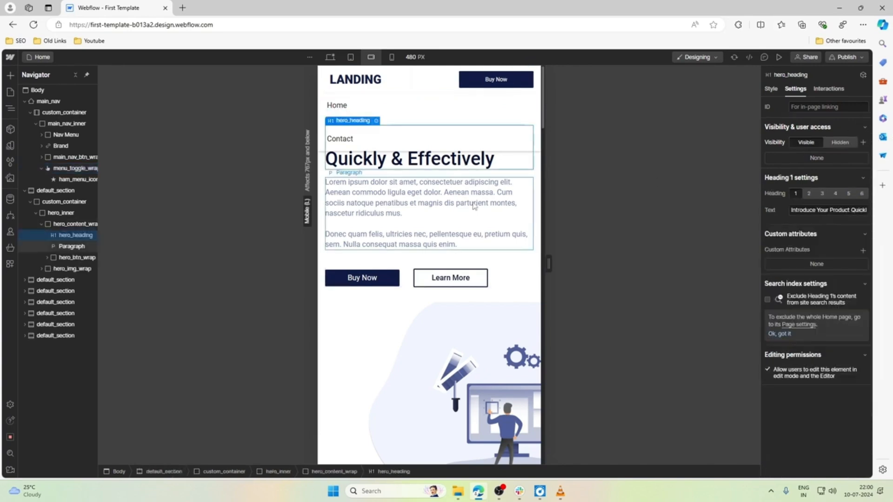
left_click(408, 110)
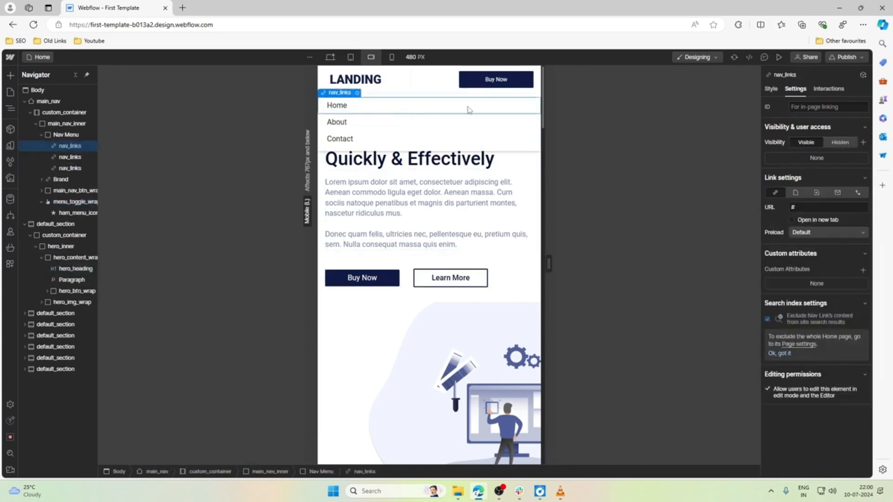
key("ctrl+z")
left_click(522, 93)
left_click(519, 89)
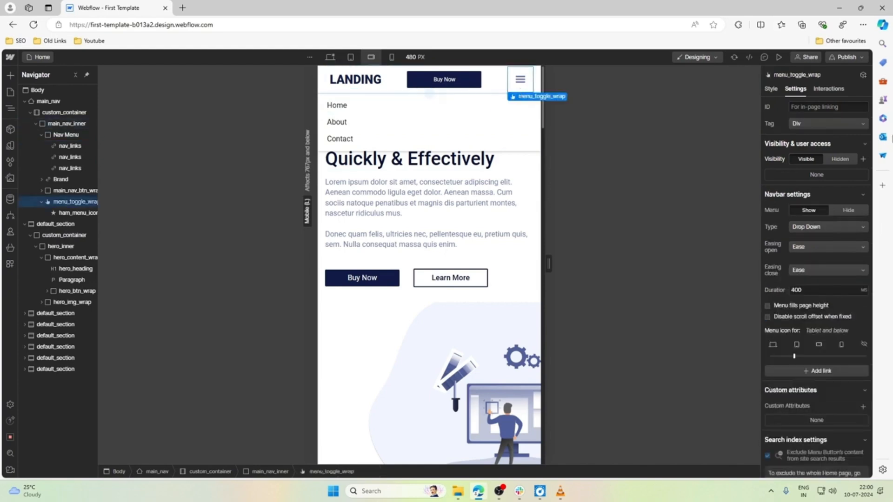
Hide the open navigation menu on the canvas and return to the hero heading.
left_click(848, 211)
left_click(421, 128)
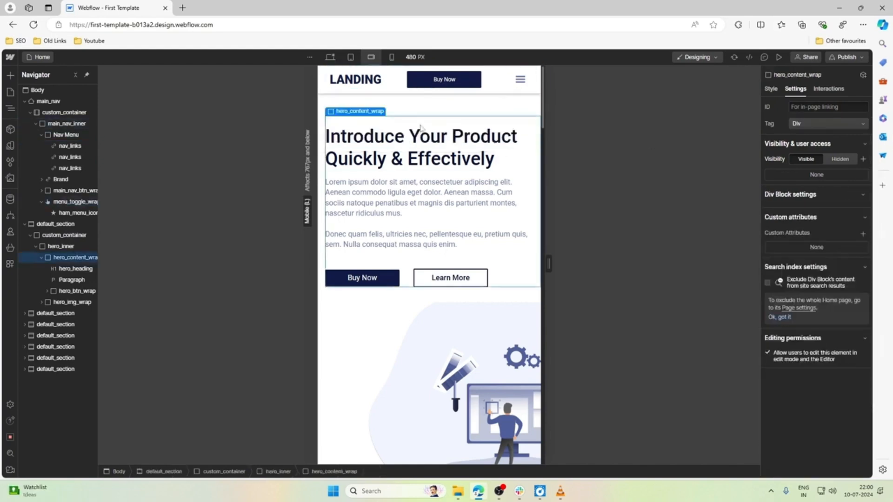
left_click(409, 150)
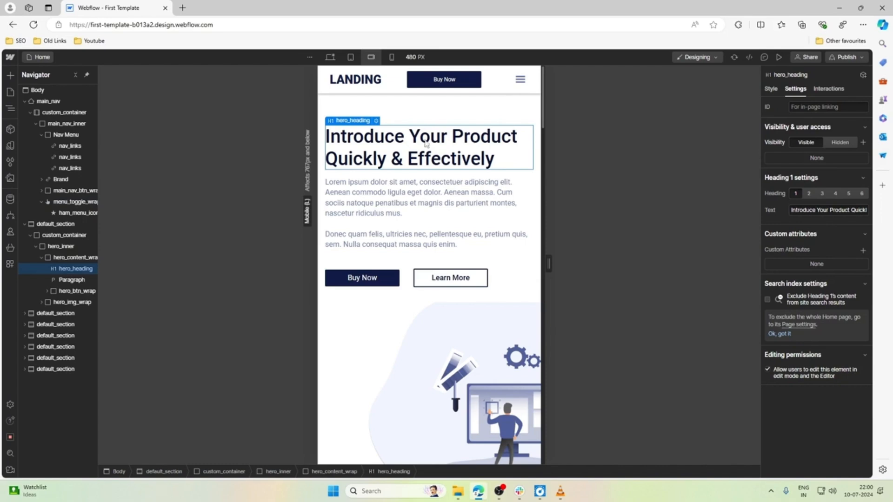
Set the maximum width of hero_img to 90% at the mobile landscape breakpoint.
scroll(416, 236, "down", 3)
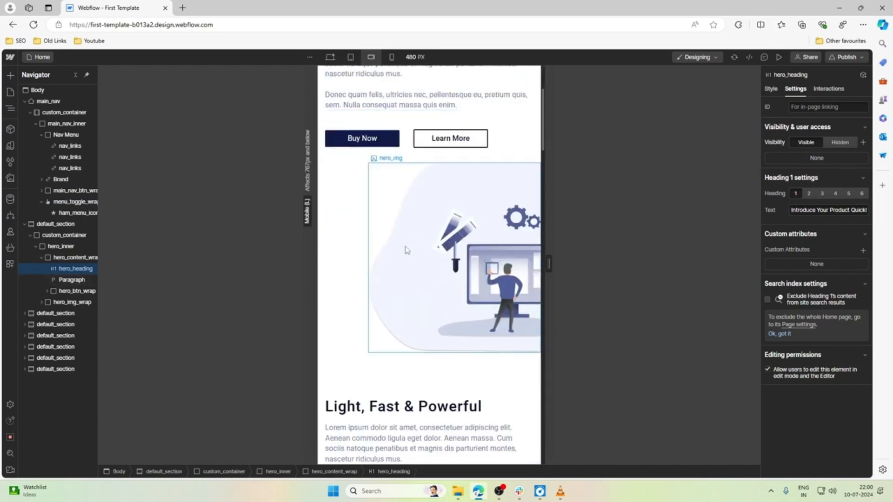
left_click(389, 191)
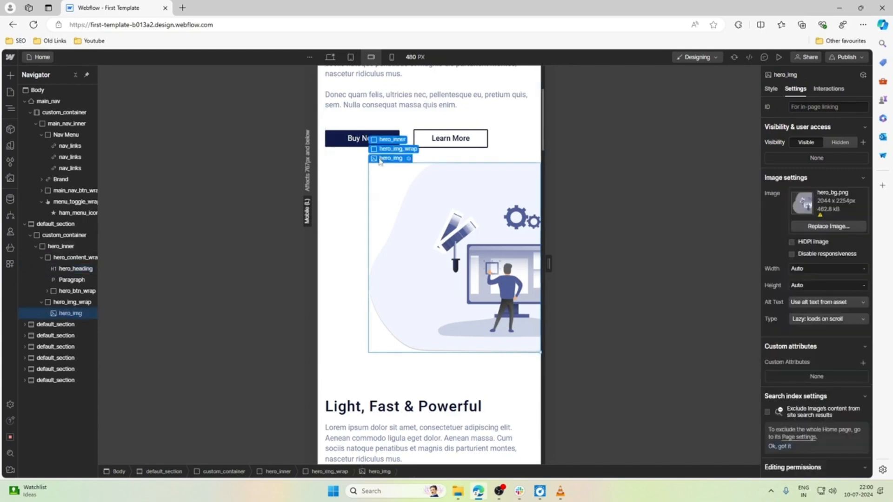
left_click(773, 88)
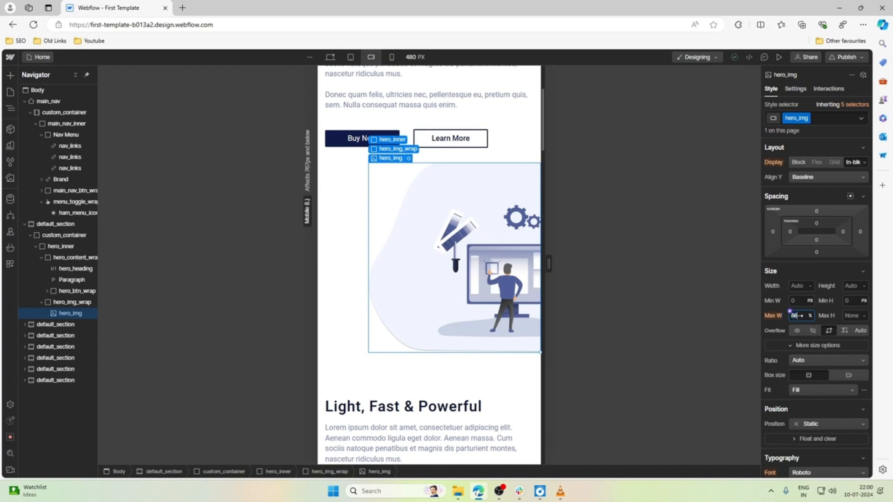
left_click_drag(794, 316, 799, 316)
Set the top padding of pricing_inner to 10 rem at the mobile landscape breakpoint.
scroll(516, 279, "down", 3)
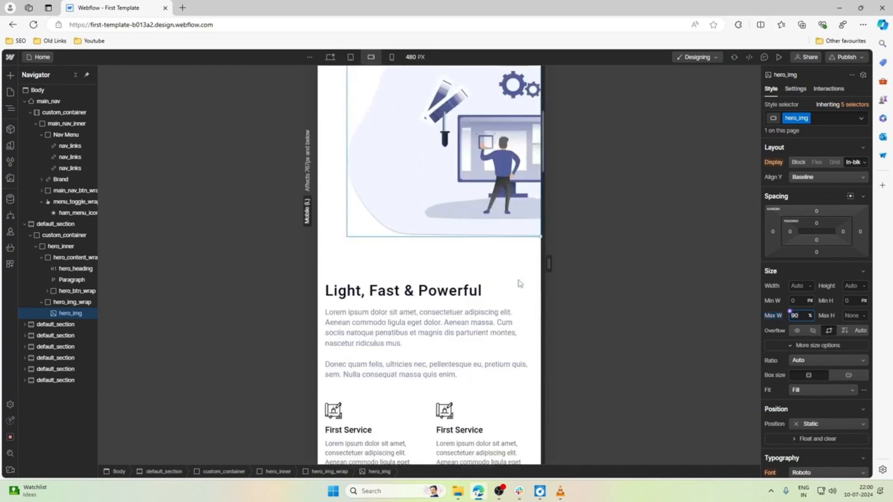
scroll(509, 292, "down", 1)
scroll(426, 293, "down", 9)
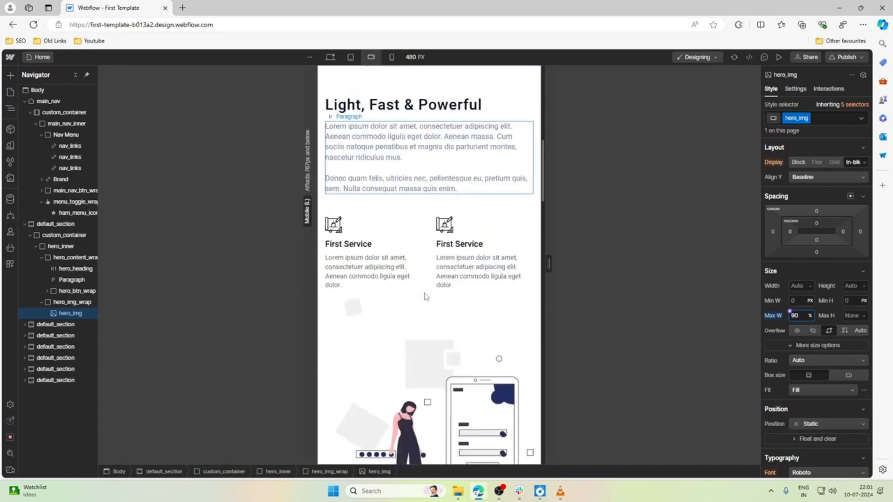
scroll(426, 296, "down", 9)
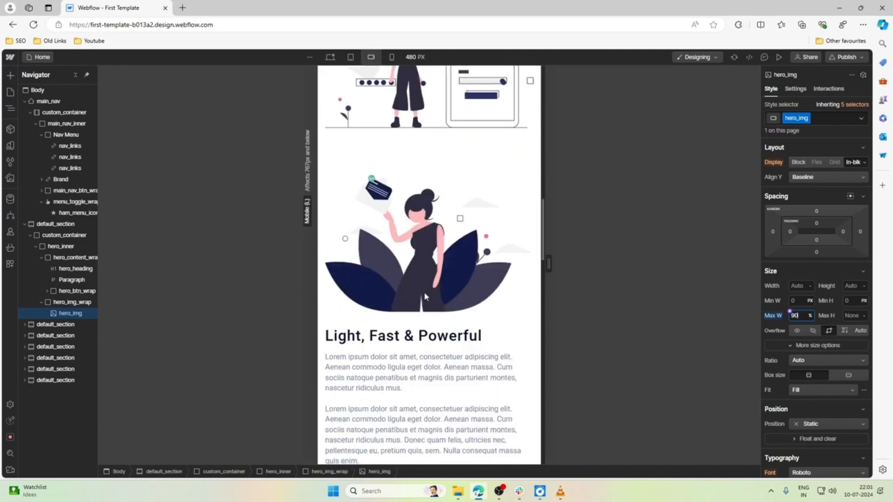
scroll(424, 296, "down", 11)
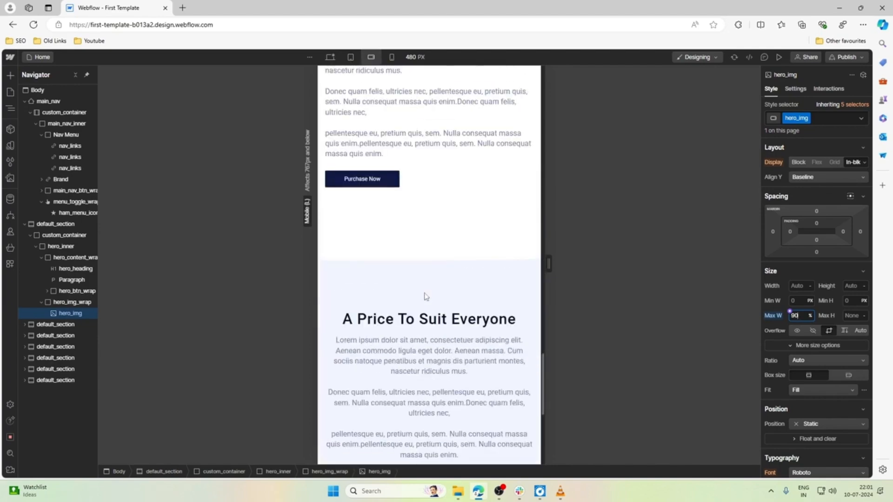
scroll(423, 279, "up", 1)
left_click(367, 275)
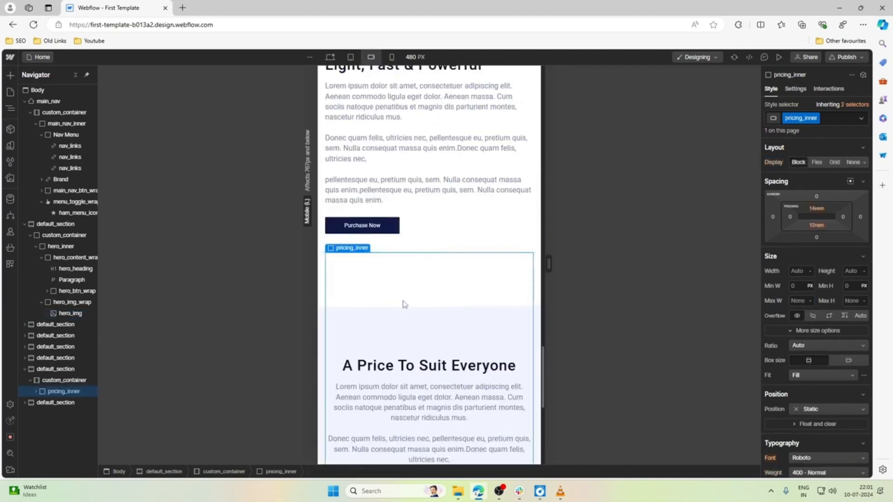
left_click(817, 209)
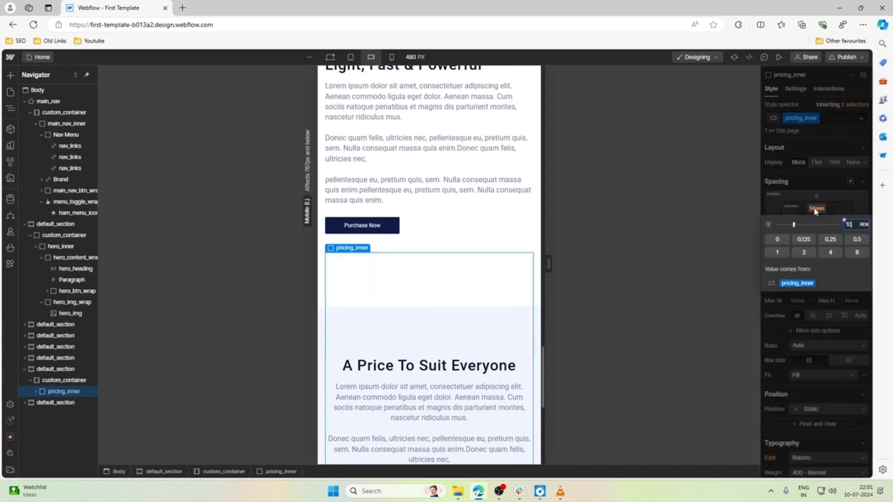
key("Return")
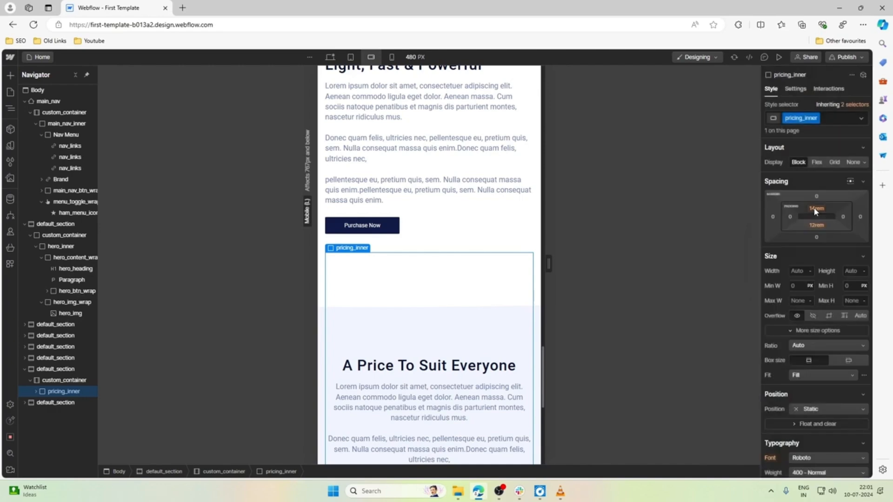
Set the bottom padding of pricing_inner to 6 rem at the mobile landscape breakpoint.
scroll(515, 326, "down", 6)
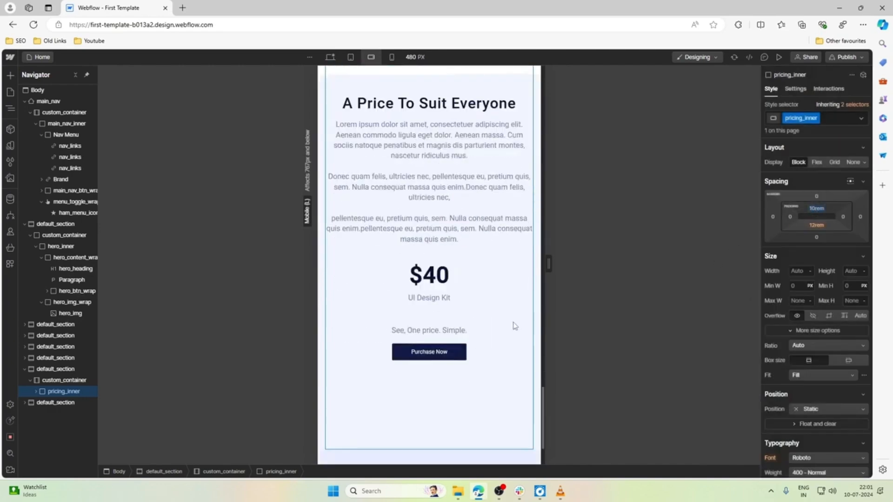
left_click(818, 226)
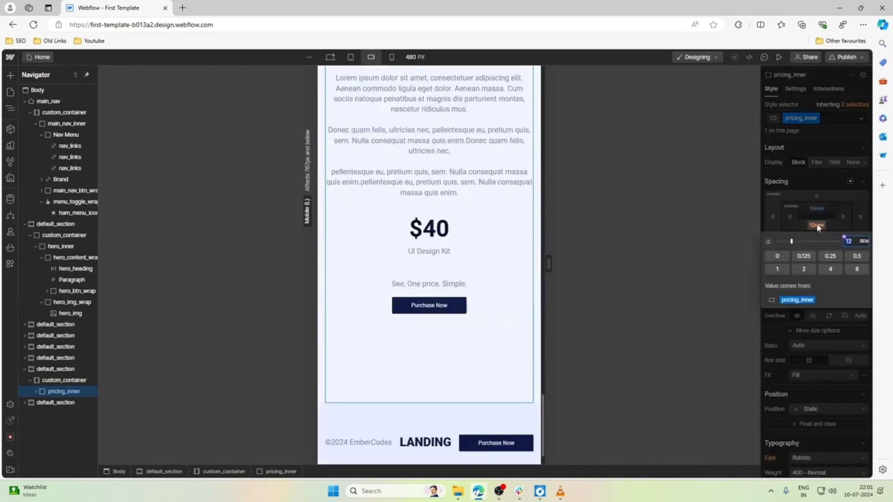
key("Return")
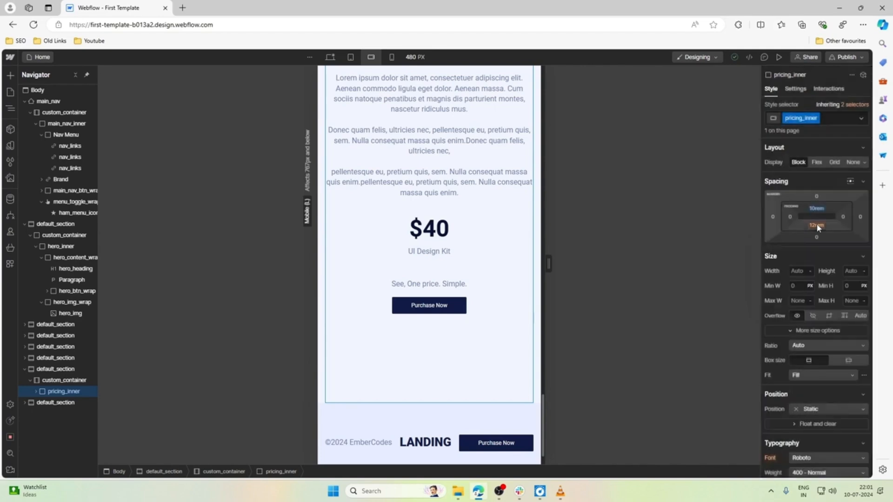
left_click(817, 226)
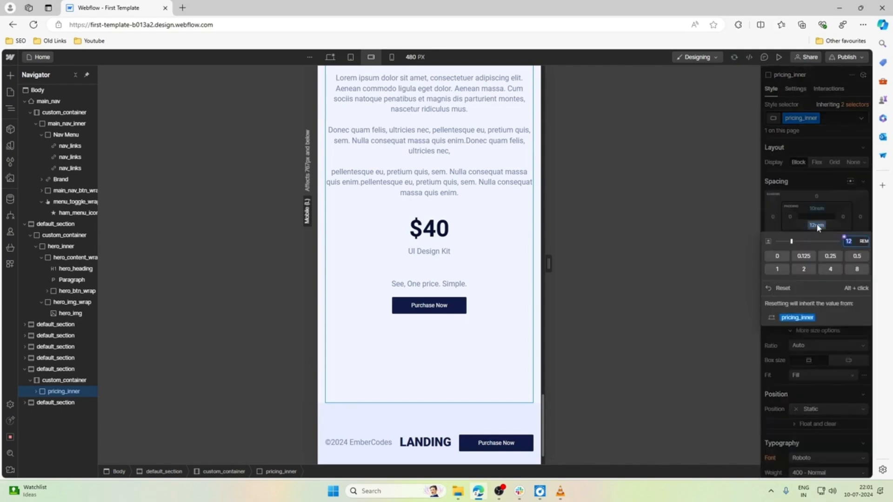
type("6")
key("Return")
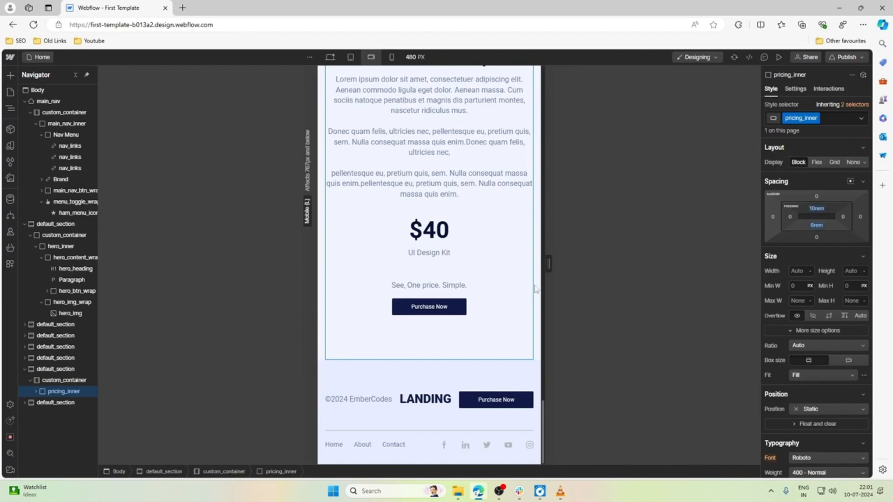
Check the pricing section at the tablet breakpoint, and return to mobile landscape with the canvas narrowed to 480 px.
scroll(411, 339, "up", 2)
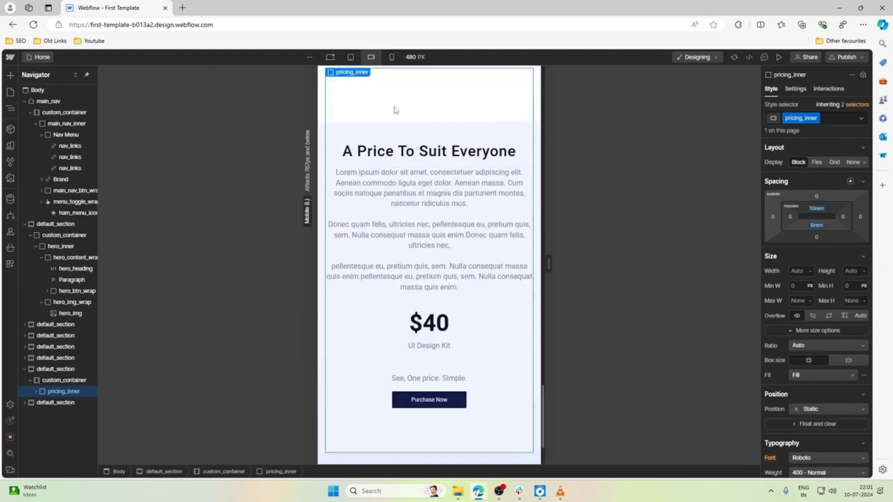
left_click(350, 57)
scroll(429, 351, "up", 4)
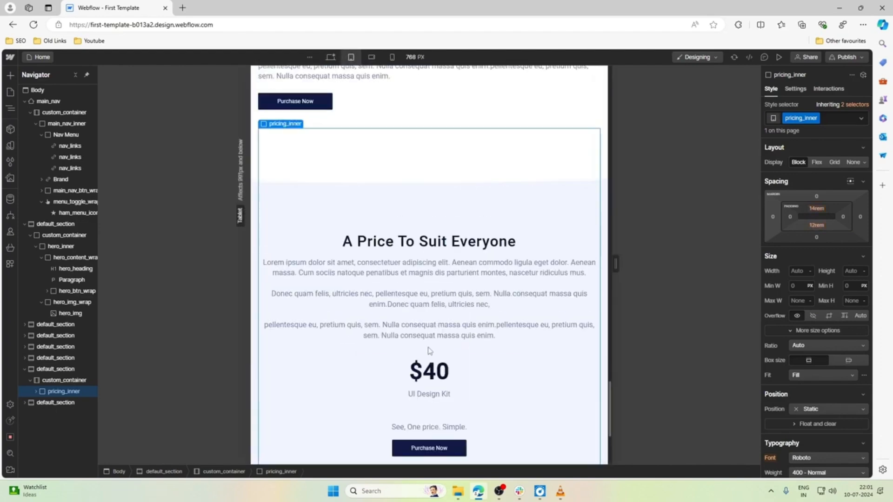
scroll(428, 350, "down", 4)
scroll(426, 349, "up", 5)
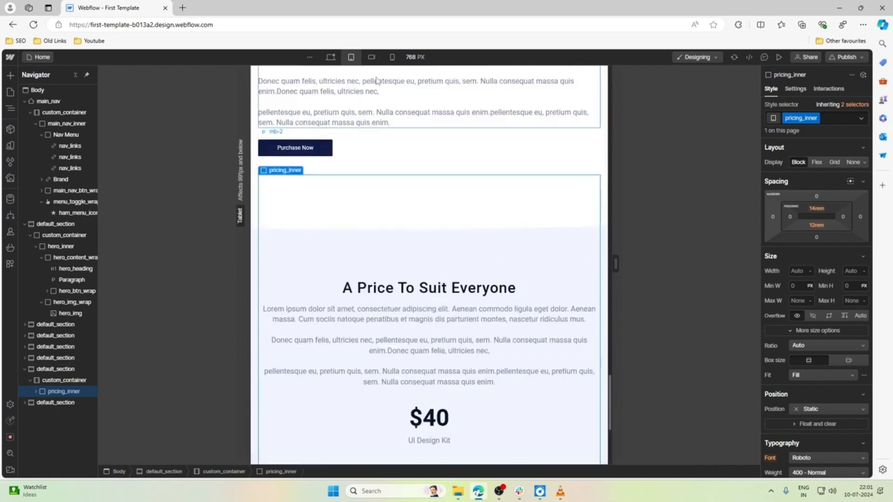
left_click(371, 57)
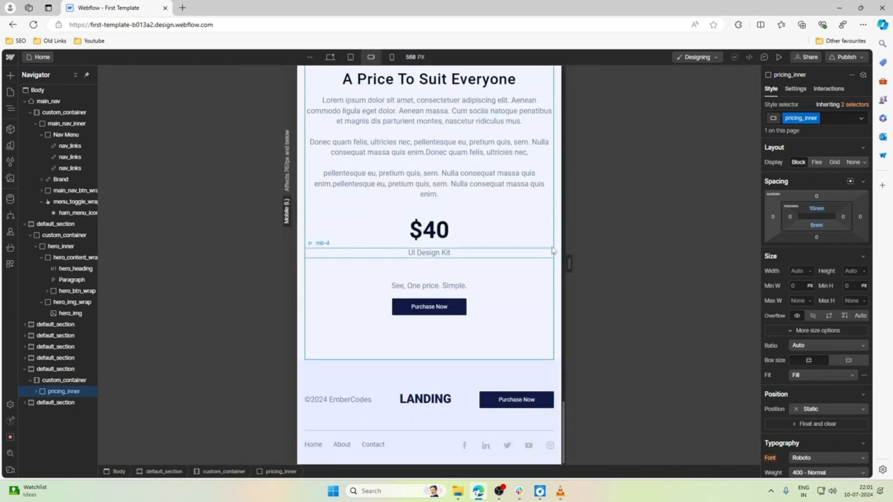
left_click_drag(569, 268, 550, 267)
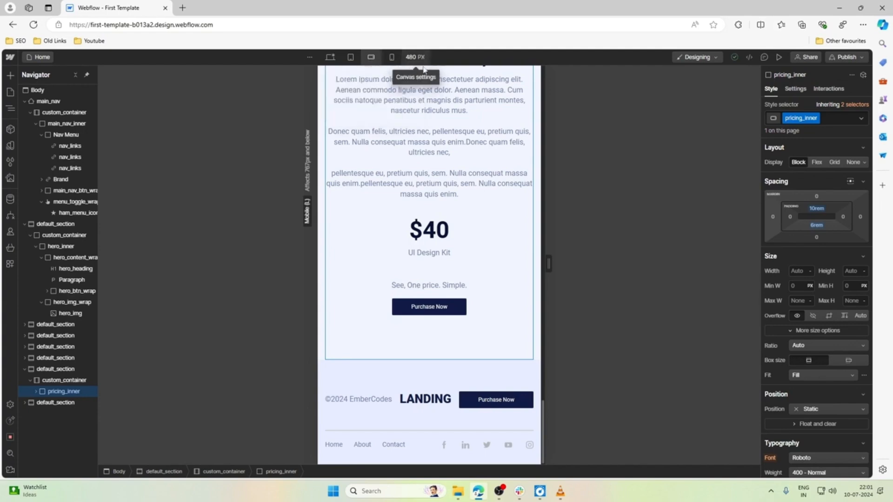
Set the font size of the All Paragraphs tag to 14 px at the mobile landscape breakpoint, starting from the footer copyright paragraph.
left_click(377, 402)
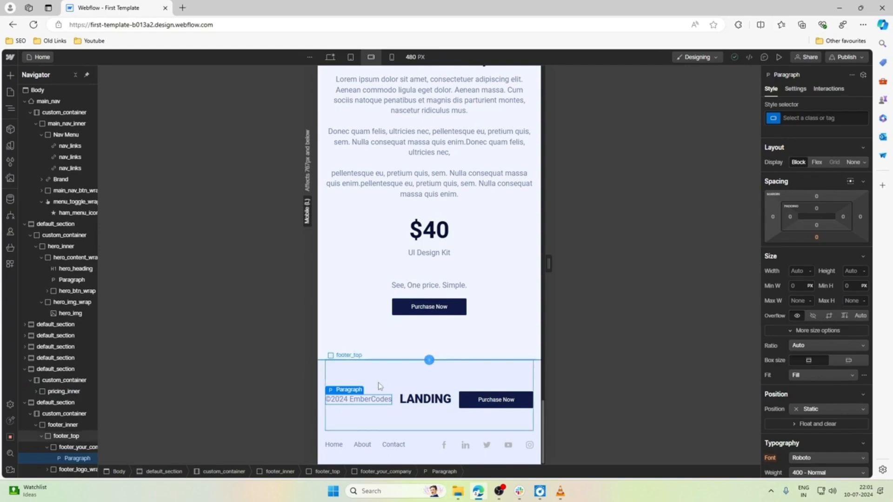
left_click(835, 119)
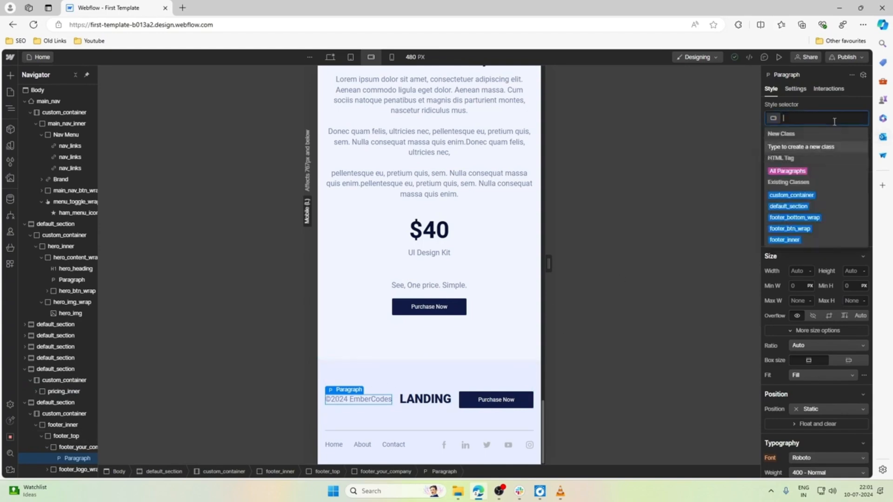
left_click(788, 171)
scroll(796, 254, "down", 5)
scroll(797, 253, "down", 1)
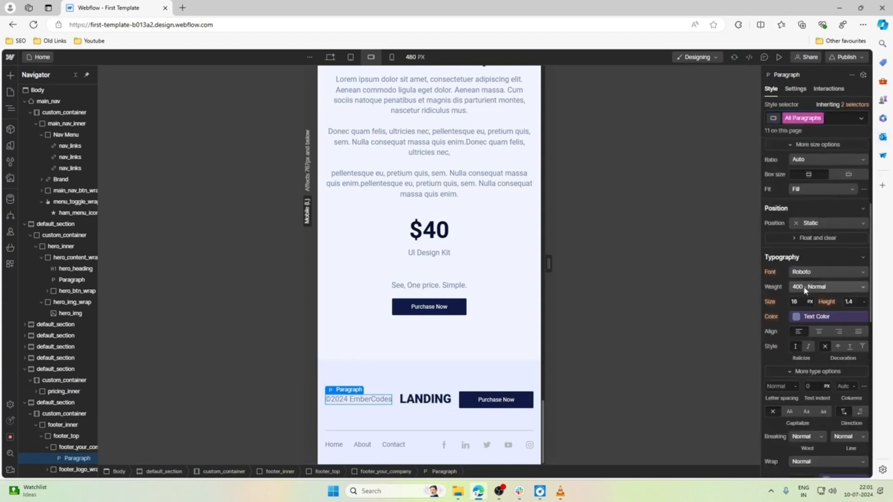
left_click(805, 301)
type("15")
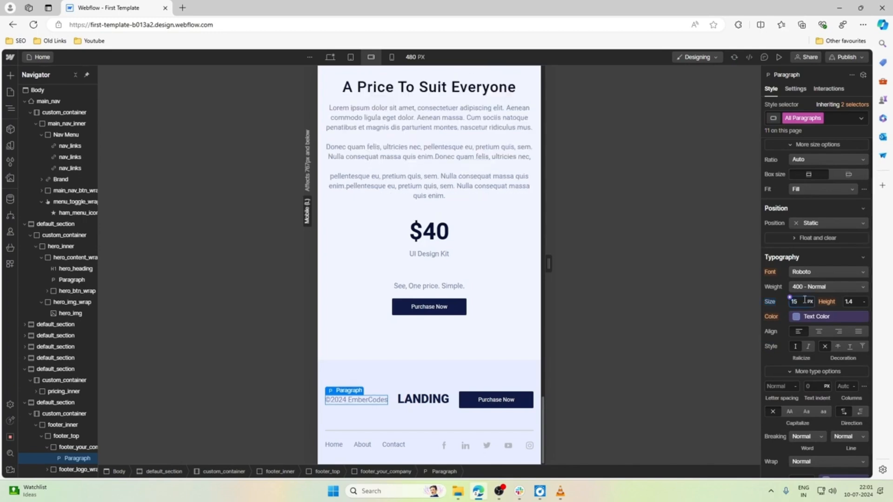
key("Down")
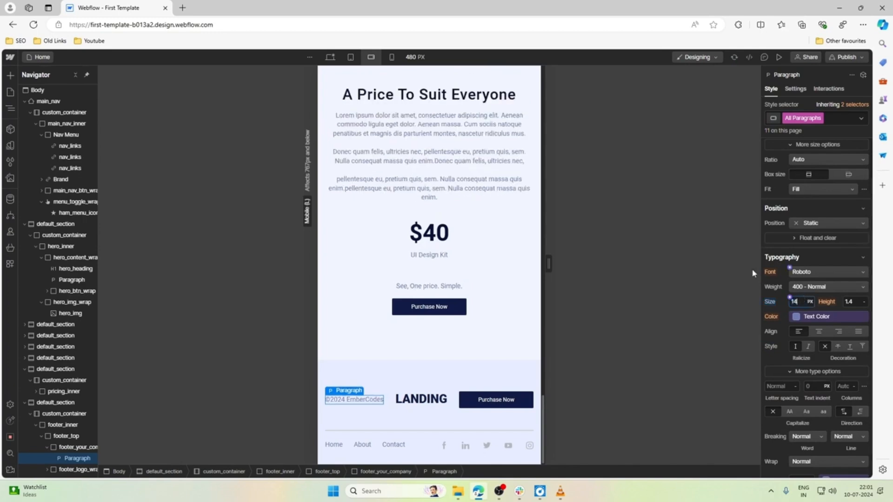
Set the font size of the footer's logo_text to 1.4 rem at the mobile landscape breakpoint.
left_click(420, 399)
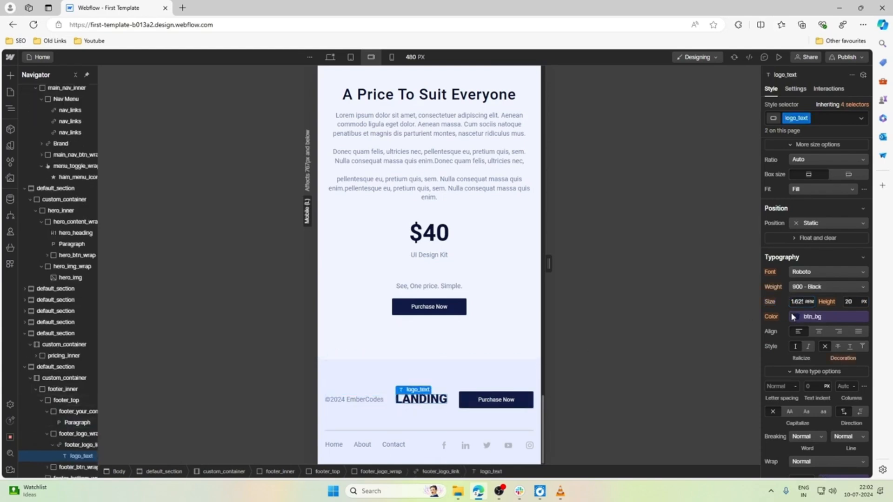
left_click(800, 303)
type("1.4")
key("BackSpace")
type("3")
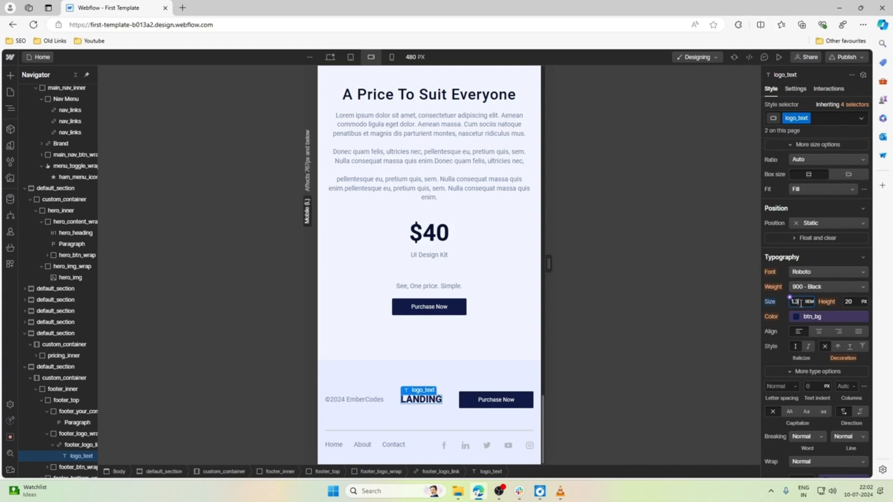
key("BackSpace")
type("4")
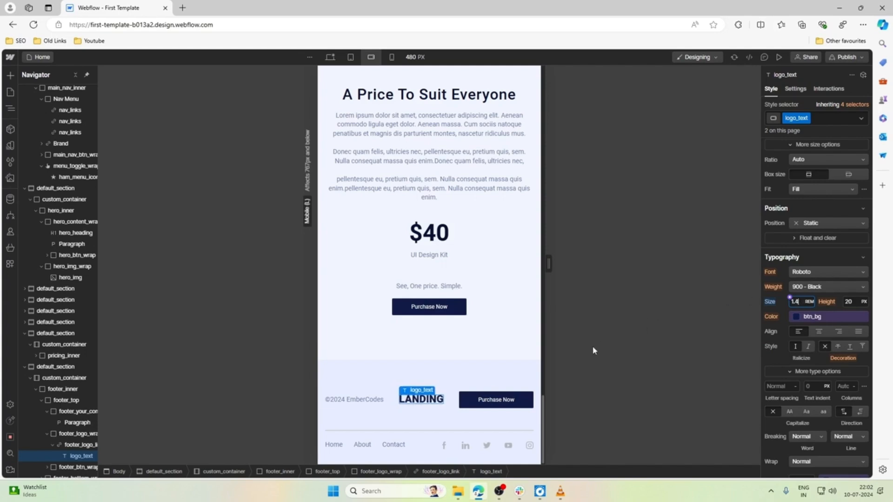
Set both the minimum width and minimum height of the footer's main_btn to Auto at the mobile landscape breakpoint.
left_click(494, 401)
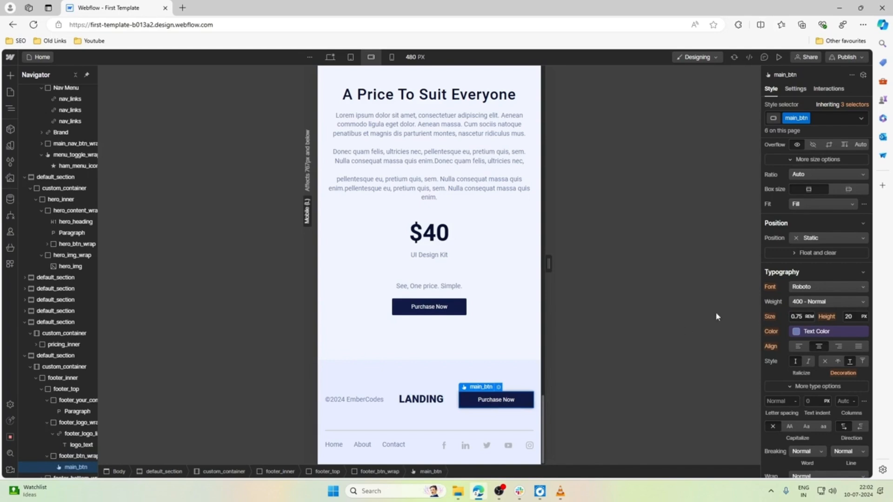
scroll(834, 286, "up", 4)
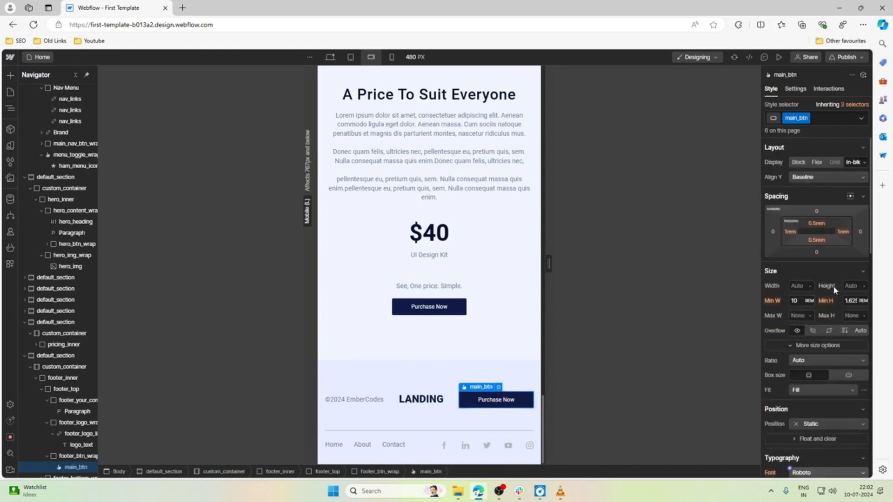
left_click(810, 301)
left_click(817, 370)
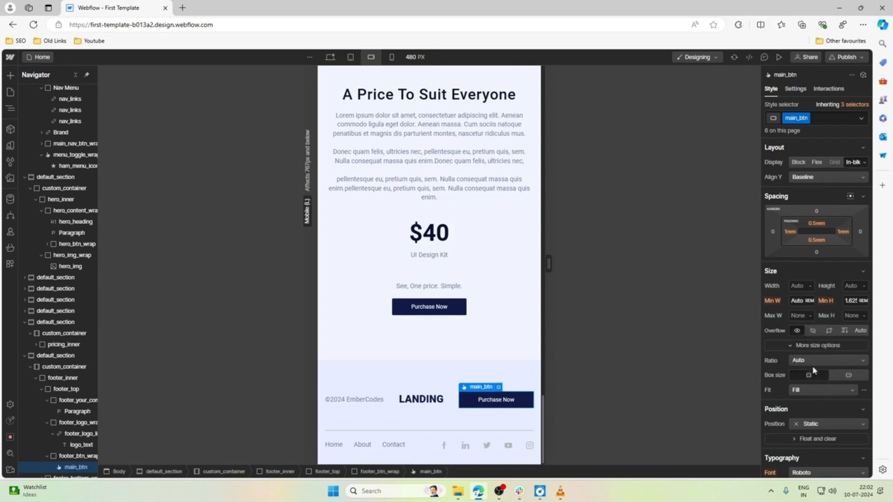
left_click(864, 301)
left_click(863, 369)
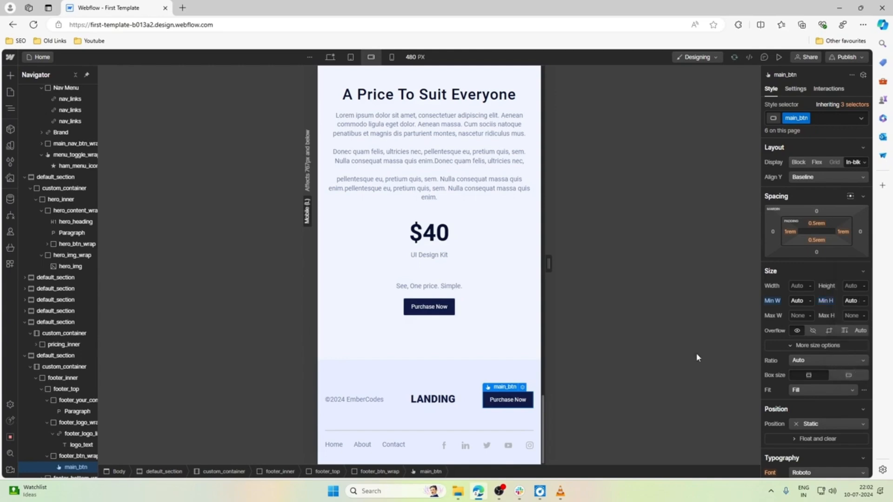
Review the mobile landscape layout from the hero through the service columns and images to the pricing section.
scroll(455, 333, "up", 10)
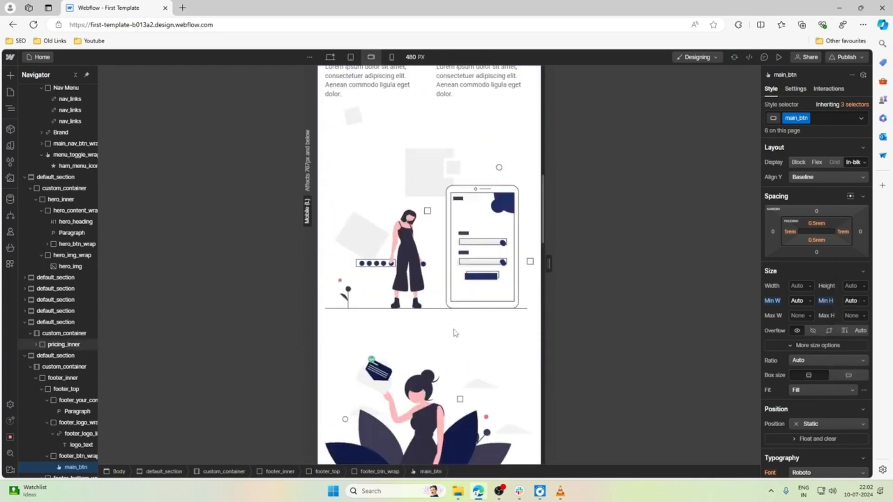
scroll(455, 333, "up", 8)
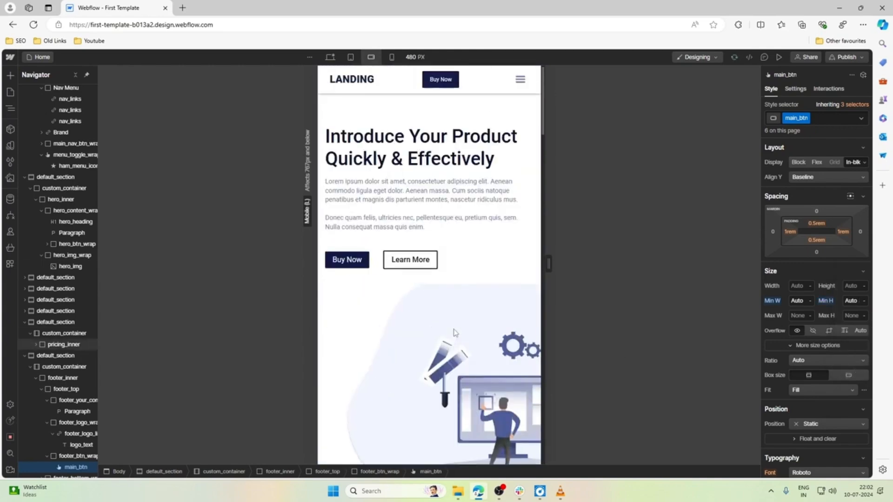
scroll(448, 208, "down", 5)
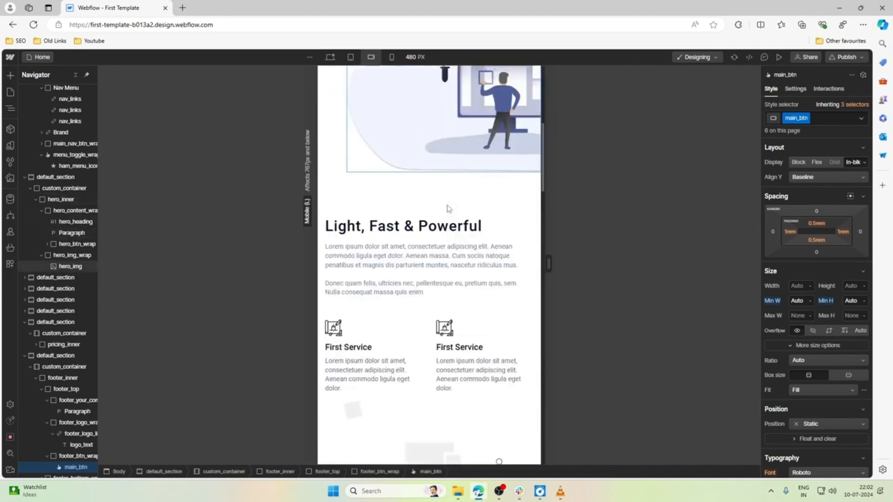
scroll(448, 208, "down", 10)
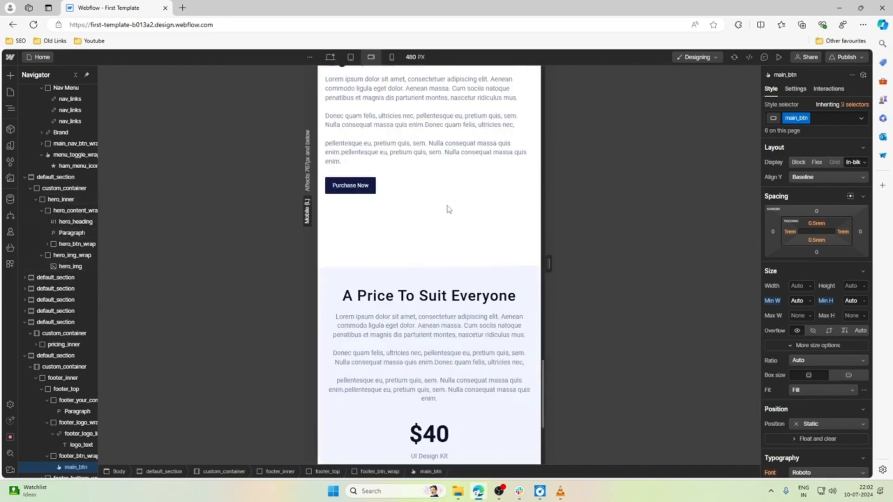
scroll(448, 209, "down", 1)
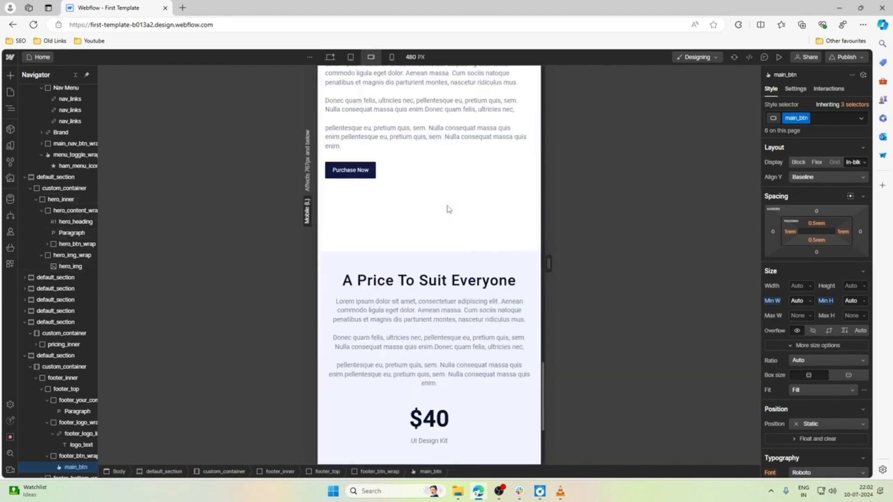
left_click(434, 232)
scroll(434, 231, "up", 10)
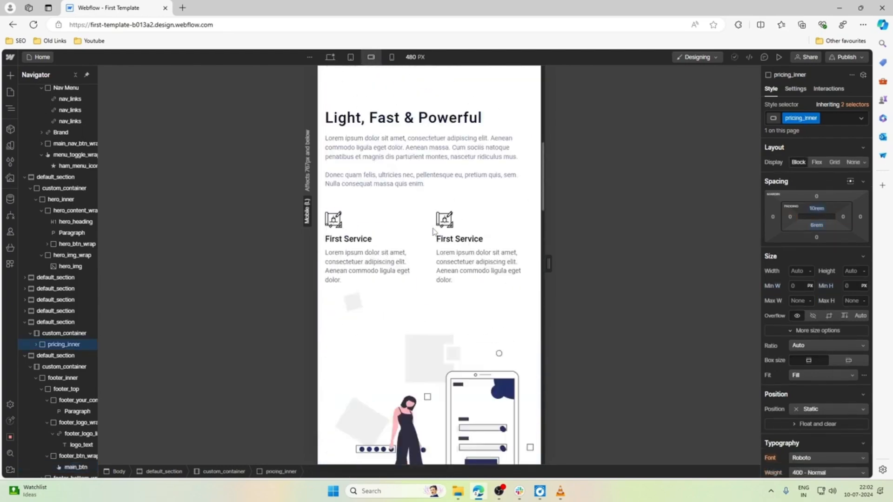
scroll(434, 230, "up", 5)
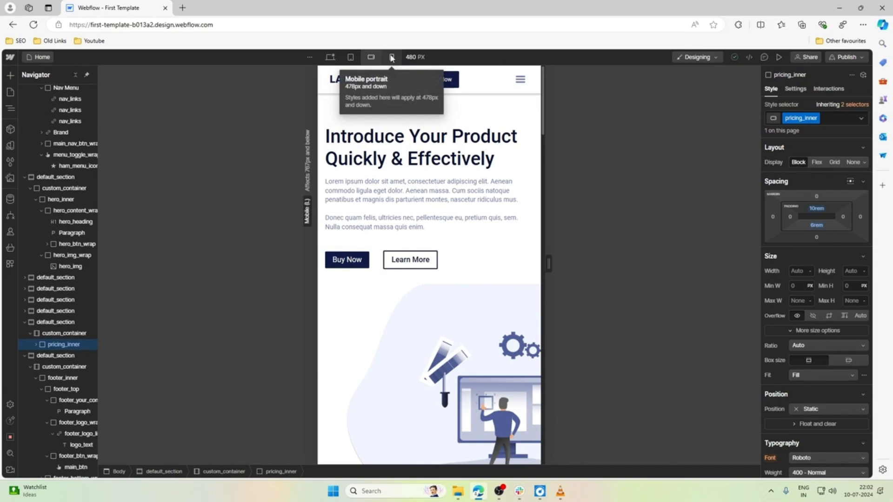
Switch to the mobile portrait breakpoint and test the layout at a 240 px canvas width before restoring 320 px.
left_click(392, 58)
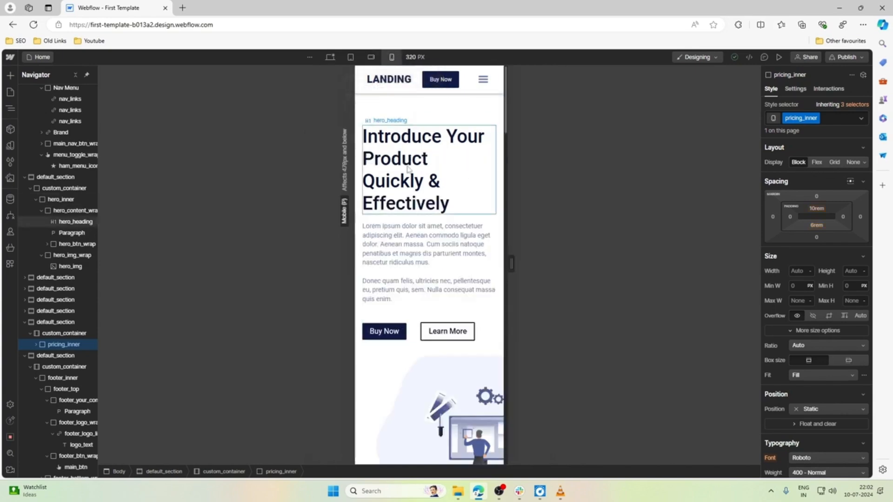
left_click_drag(511, 264, 465, 265)
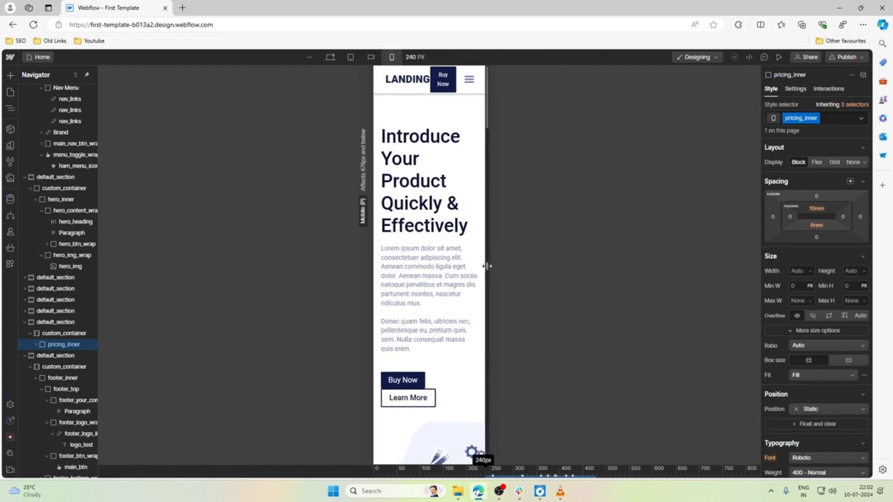
left_click_drag(487, 266, 512, 269)
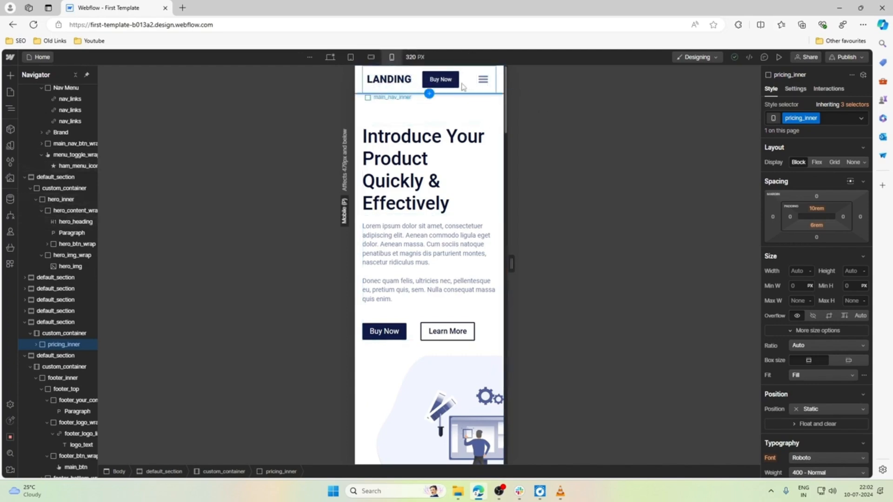
Set the font size of the navbar's logo_text to 1.2 rem at the mobile portrait breakpoint.
left_click(406, 82)
scroll(807, 299, "down", 5)
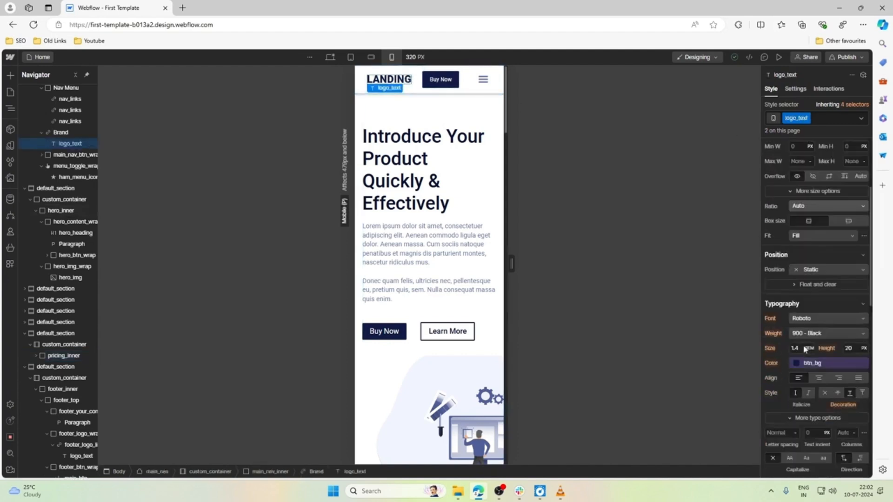
left_click(801, 255)
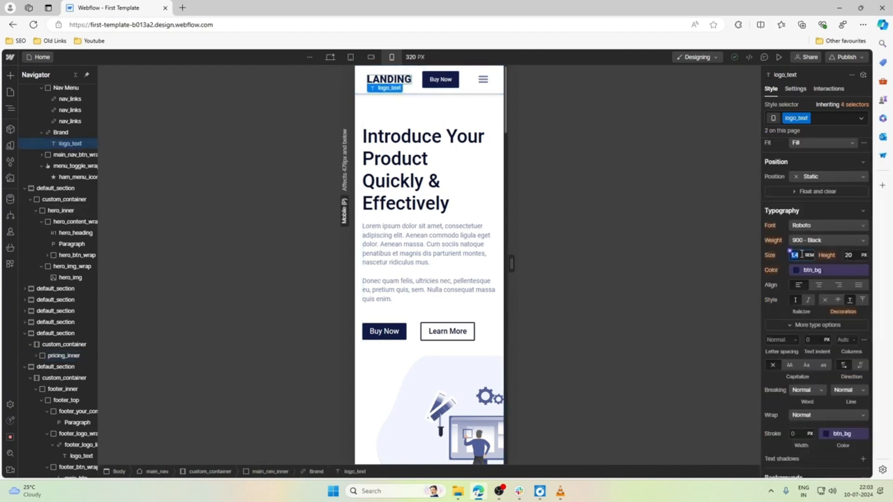
key("Down")
key("Down")
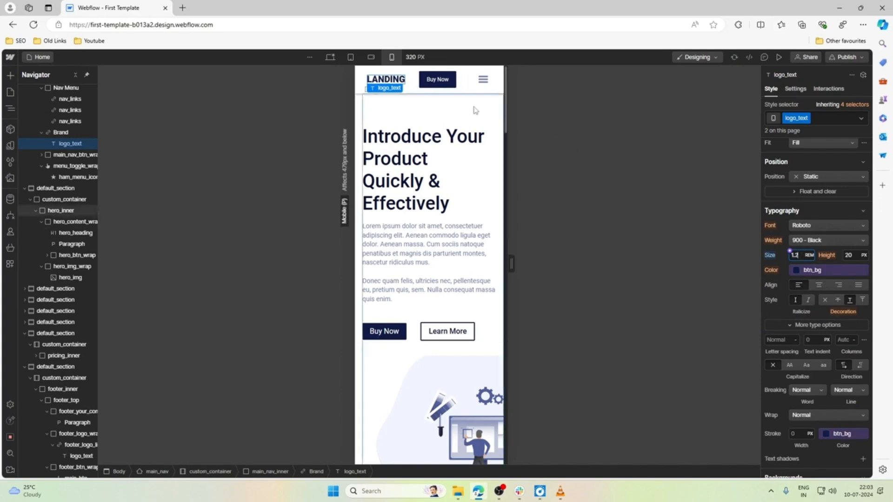
Set the top and bottom padding of the navbar's main_btn to 0.275 rem at the mobile portrait breakpoint.
left_click(437, 80)
scroll(848, 258, "up", 5)
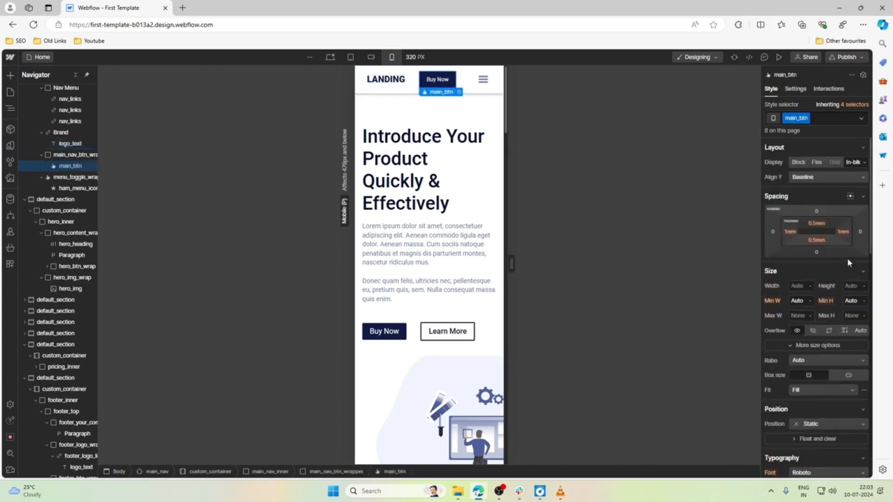
left_click(817, 223)
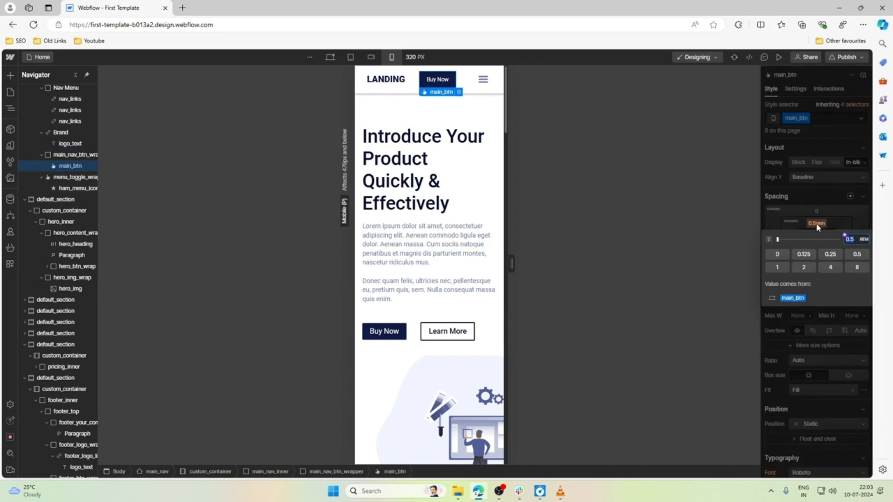
key("Down")
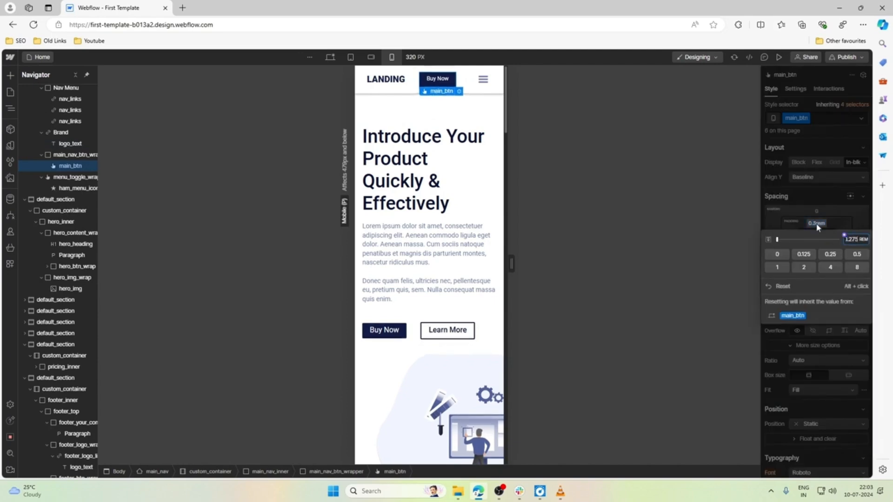
type("0.275")
key("Return")
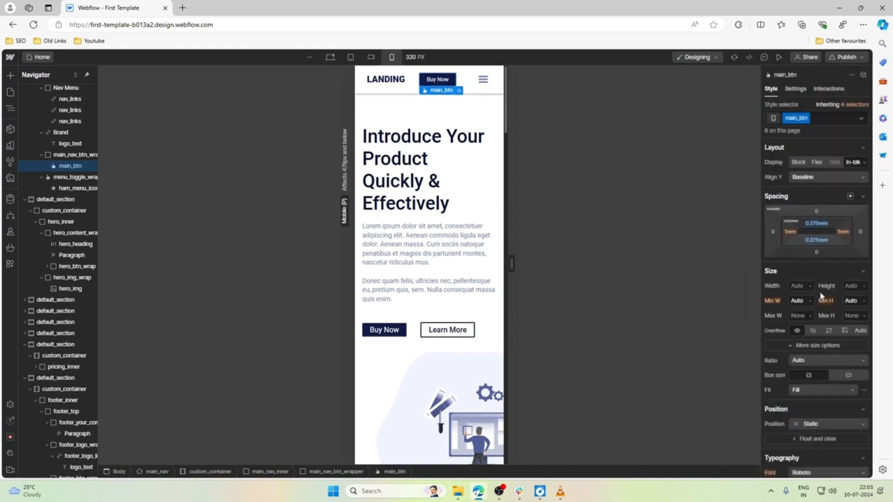
Set the left and right padding of main_btn to 0.875 rem at the mobile portrait breakpoint.
left_click(789, 234)
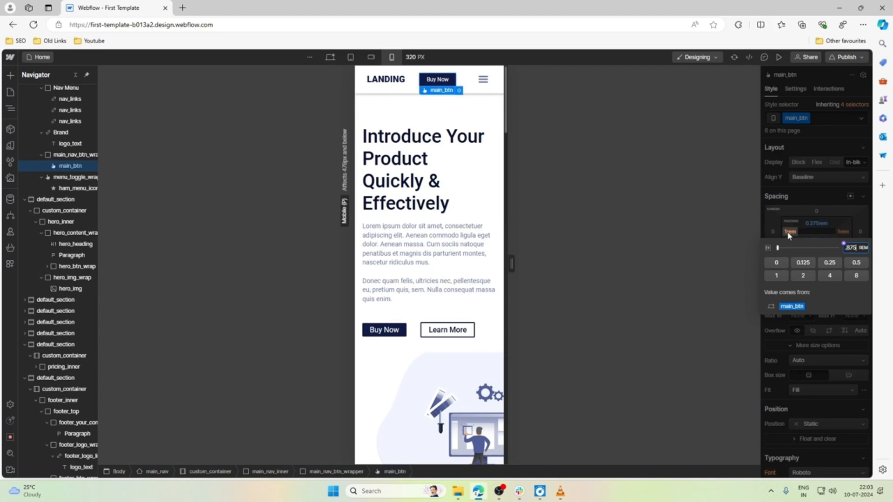
type("0.875")
key("Return")
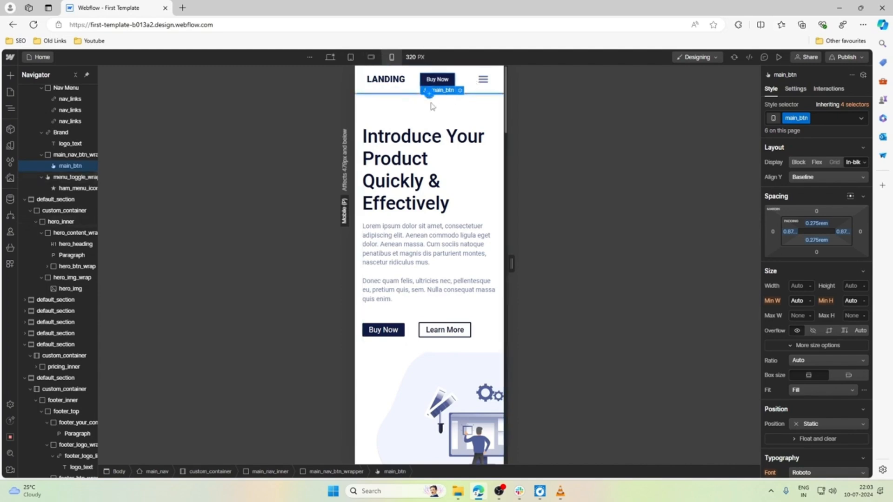
Set the font size of the hero_heading to 1.6 rem at the mobile portrait breakpoint.
scroll(835, 294, "down", 3)
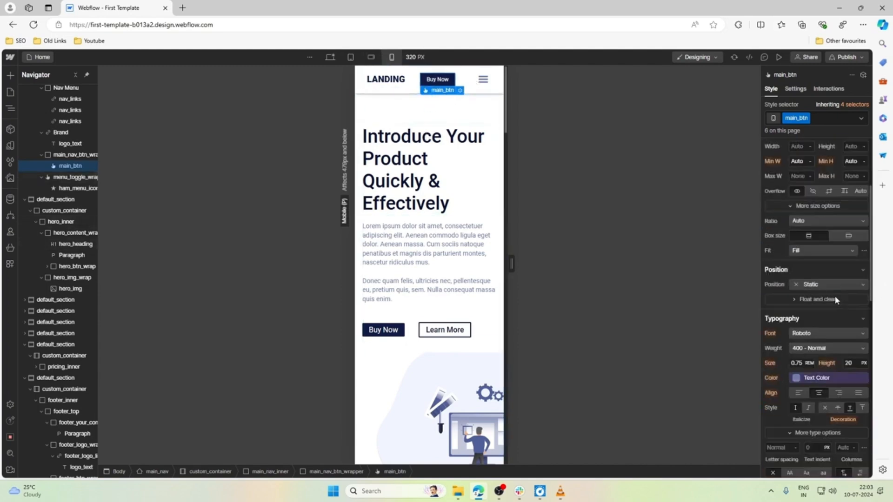
left_click(430, 155)
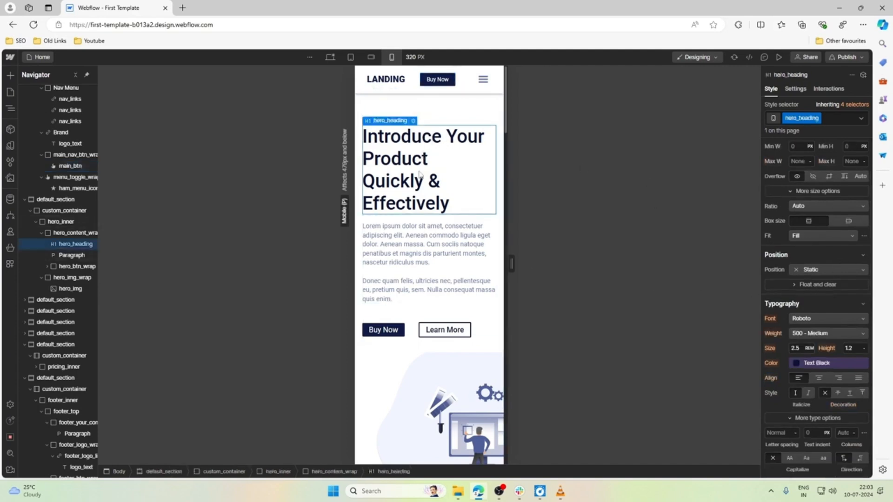
left_click(801, 350)
key("Down")
key("Down")
key("Down")
key("Down")
key("Down")
key("Down")
key("Down")
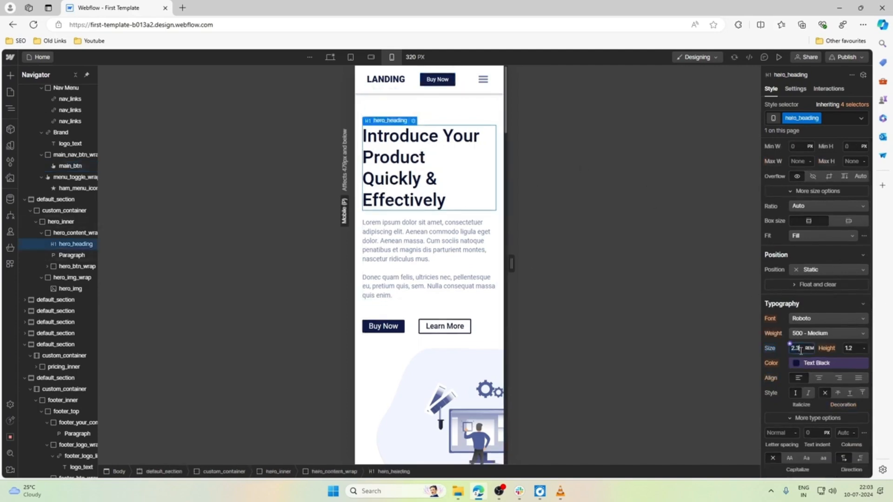
key("Down")
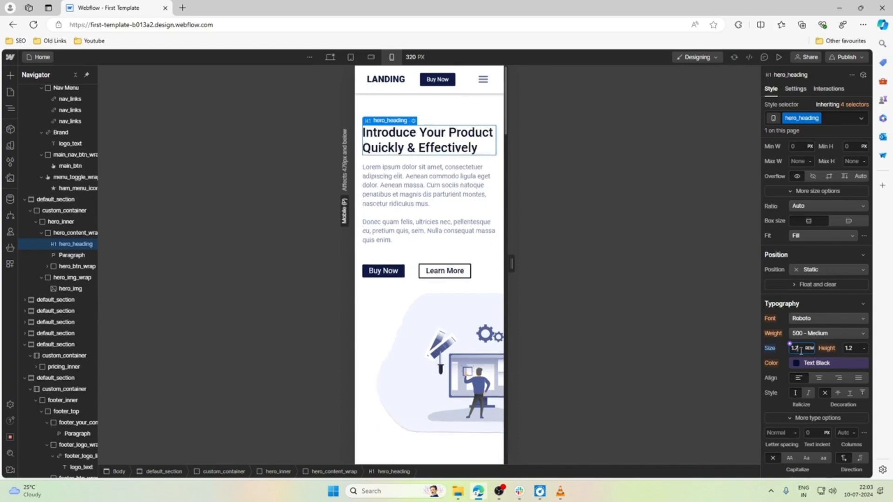
key("Down")
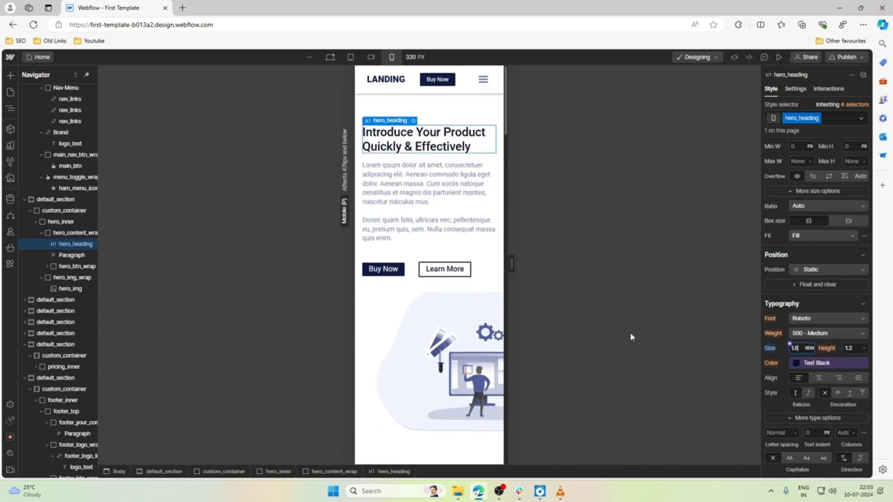
Set the top margin of the hero_btn_wrap to 1.5 rem at the mobile portrait breakpoint.
left_click(420, 237)
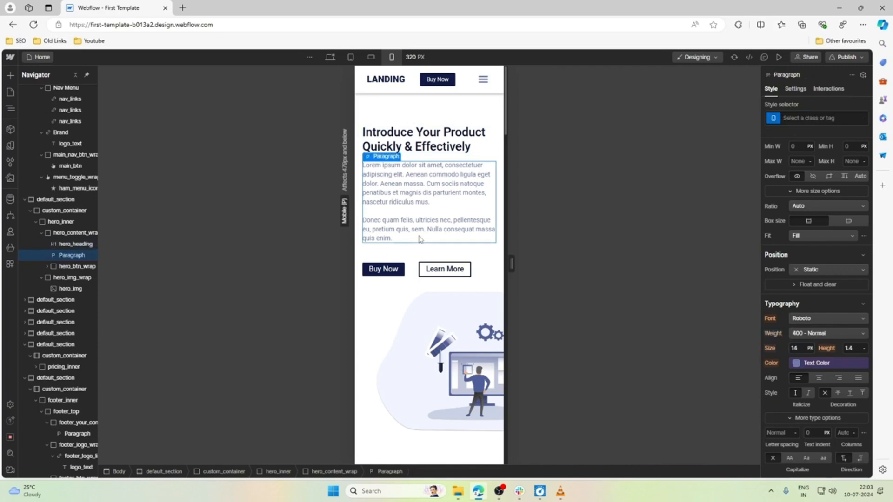
left_click(411, 269)
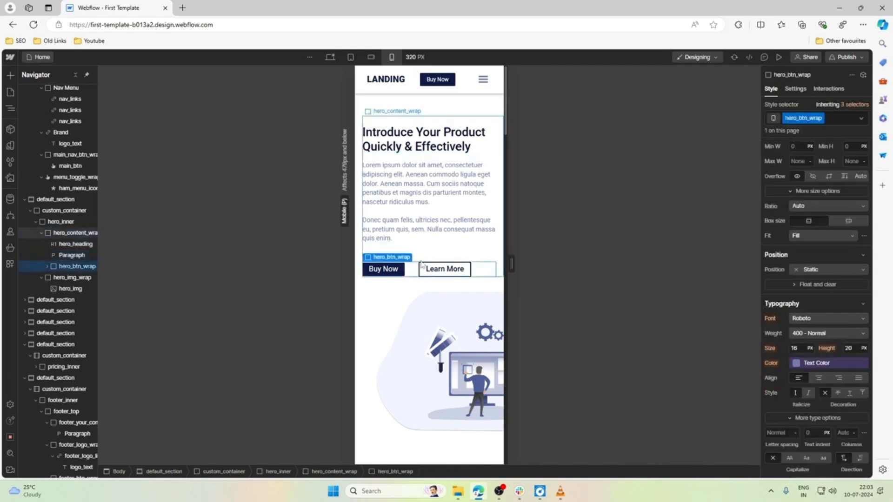
scroll(852, 315, "up", 3)
left_click(818, 196)
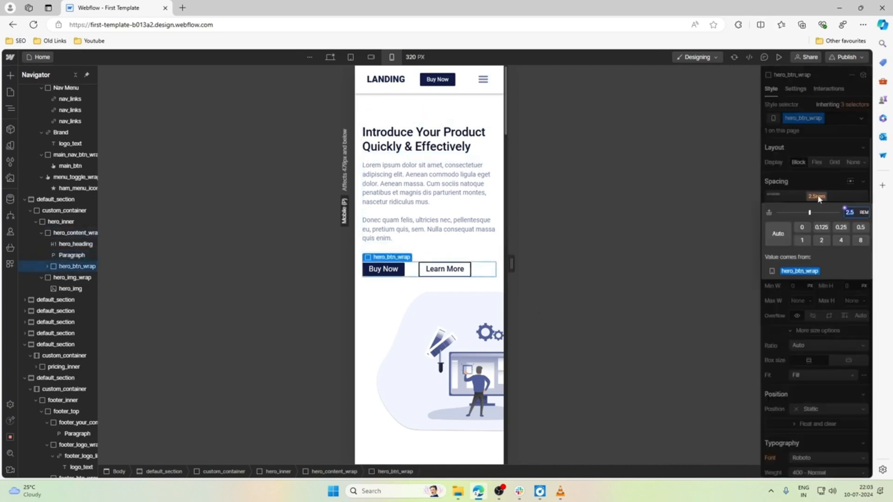
type("1.5")
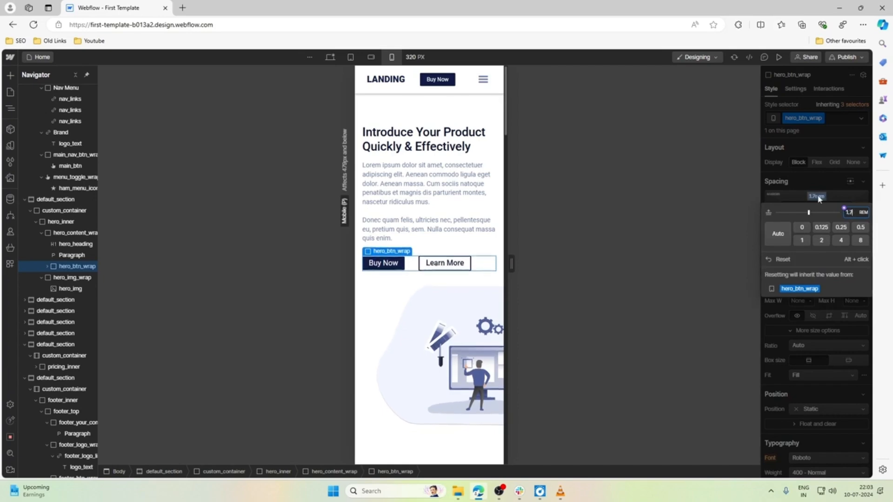
Set the maximum width of the hero_img to 100% and check how the image fits in the hero section.
left_click(436, 301)
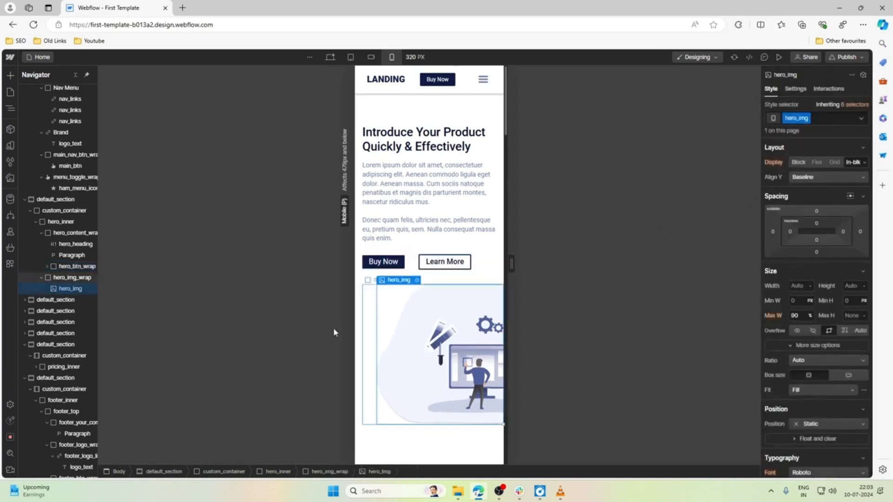
left_click(801, 316)
type("100")
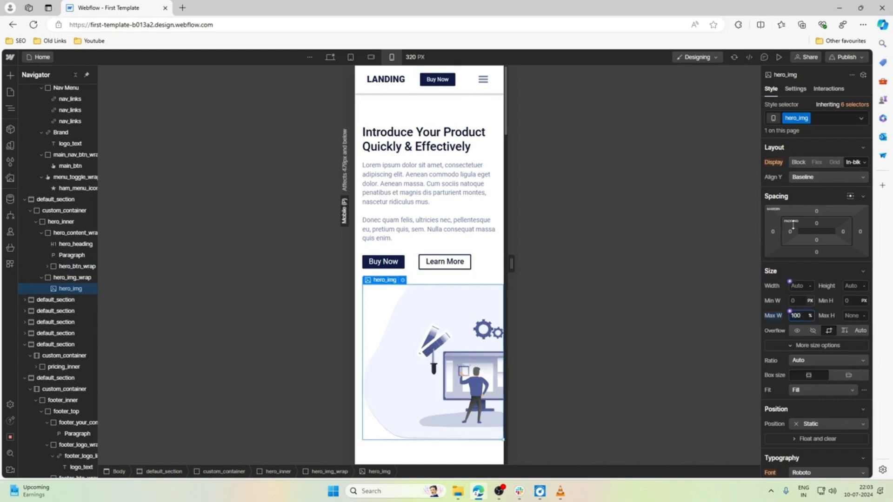
scroll(436, 223, "down", 2)
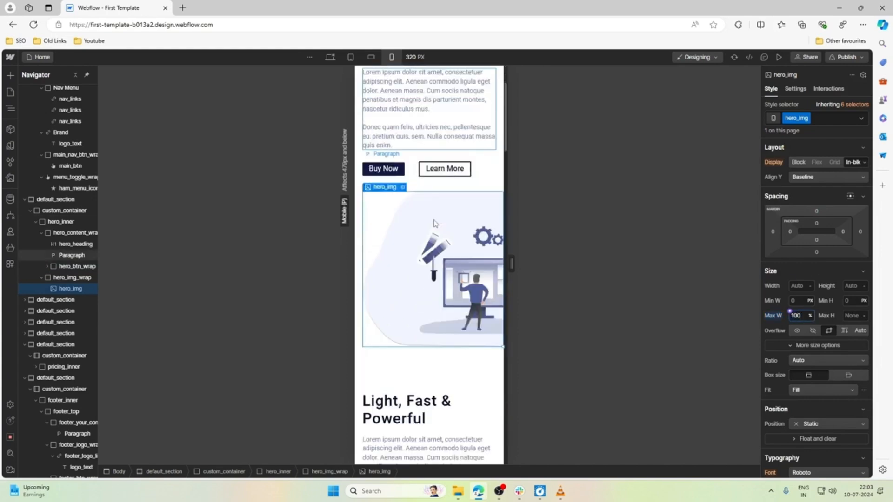
scroll(435, 223, "up", 2)
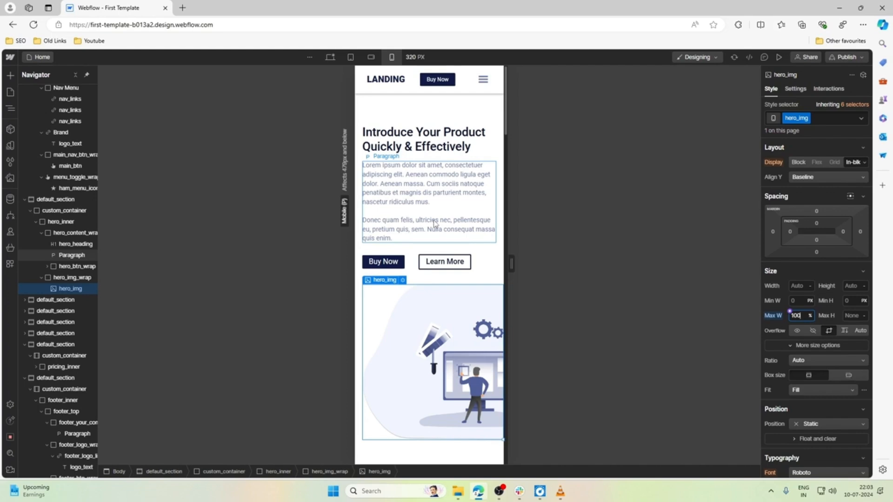
Set the font size of the hero section's Learn More button to 0.75 rem.
left_click(437, 262)
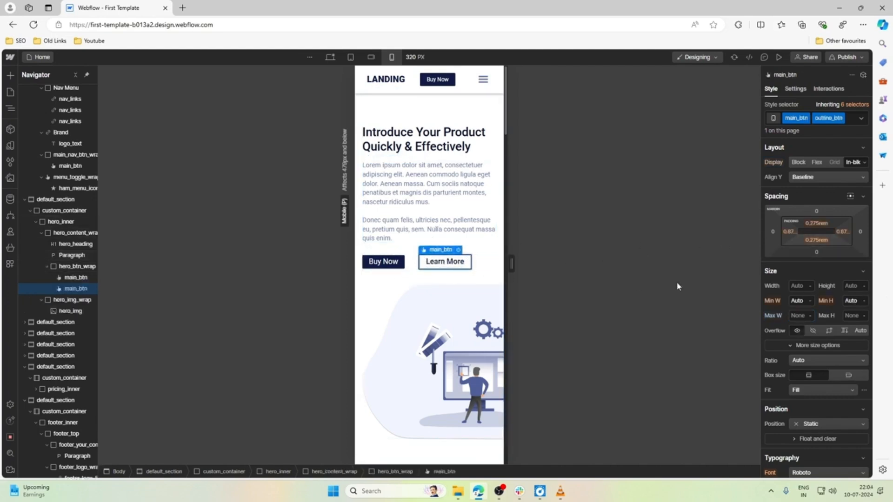
scroll(795, 302, "down", 4)
left_click(794, 317)
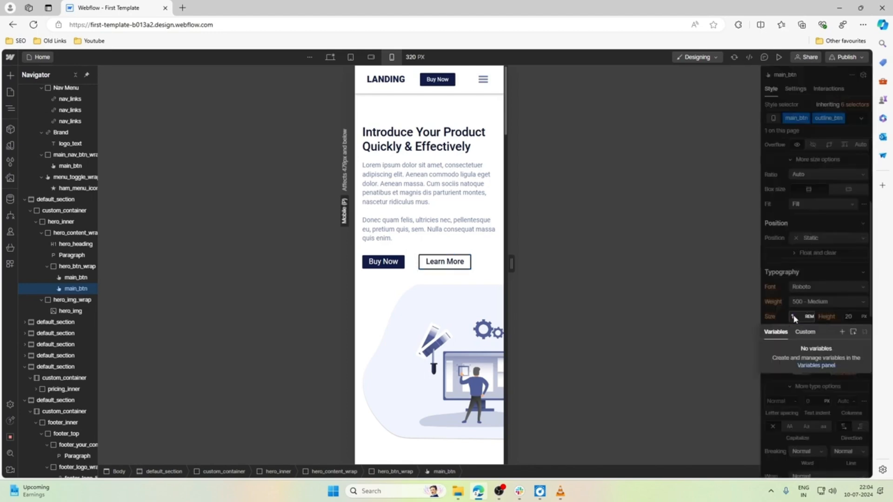
left_click(803, 317)
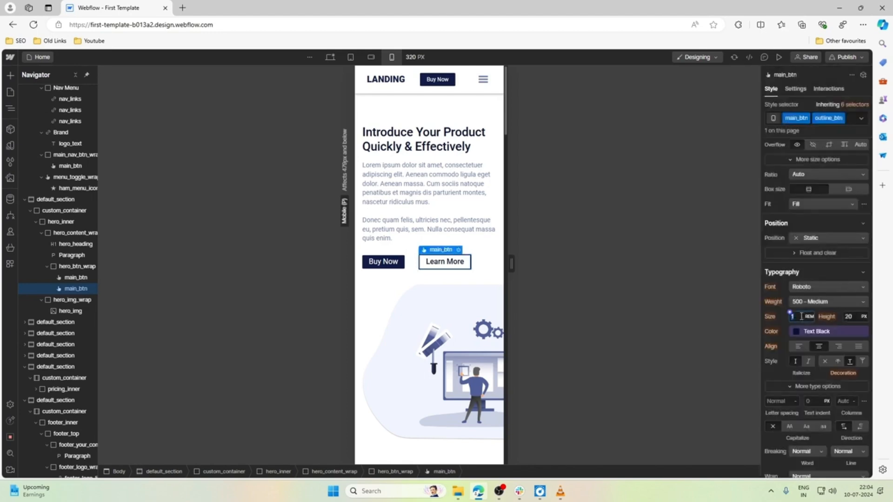
type("0.7")
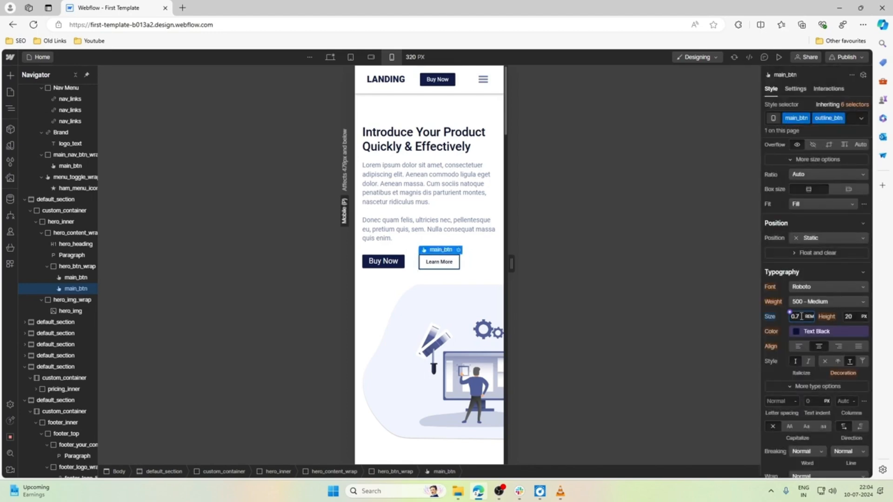
type("5")
Set the right margin of the hero section's Buy Now button to 1.2 rem and check the hero layout.
left_click(400, 263)
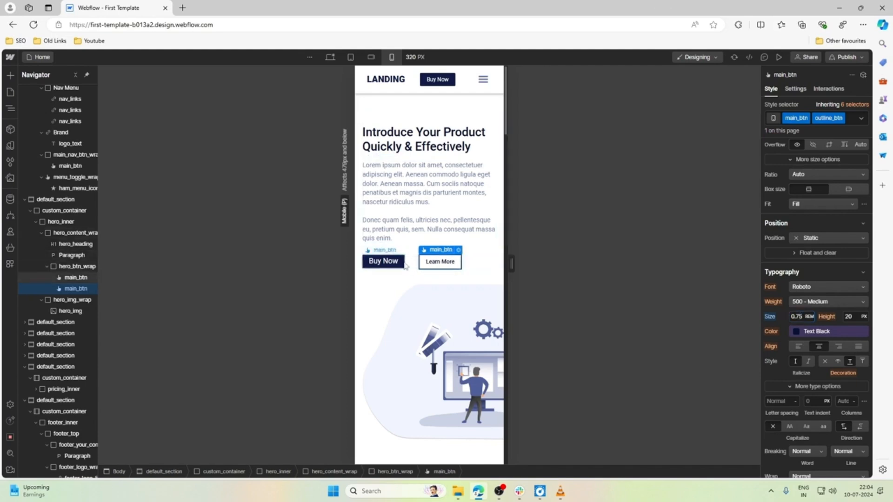
scroll(828, 307, "up", 4)
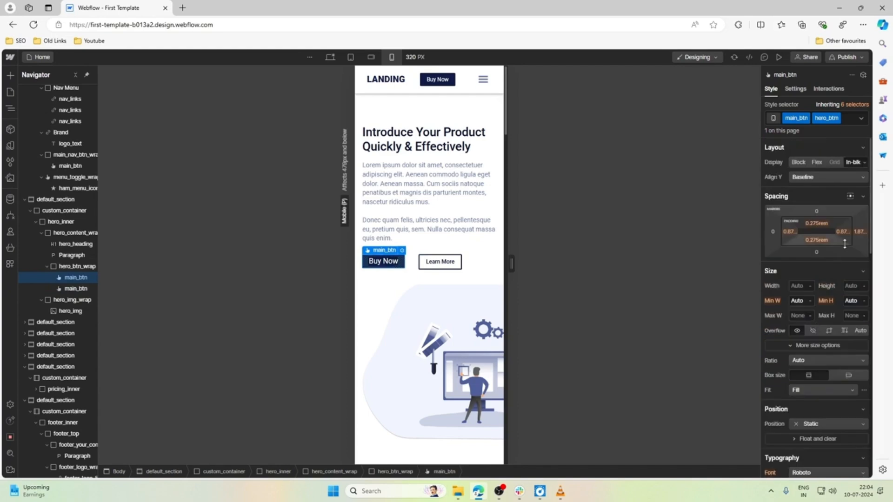
left_click(859, 232)
type("1.3")
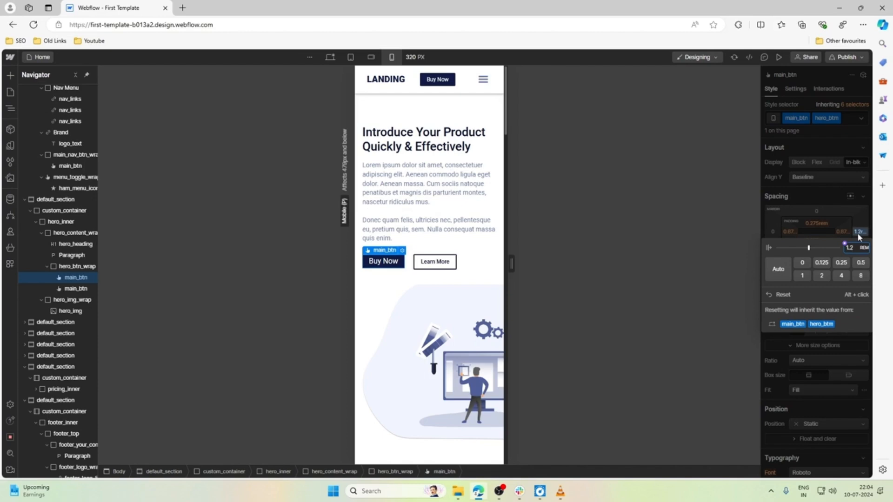
left_click(471, 286)
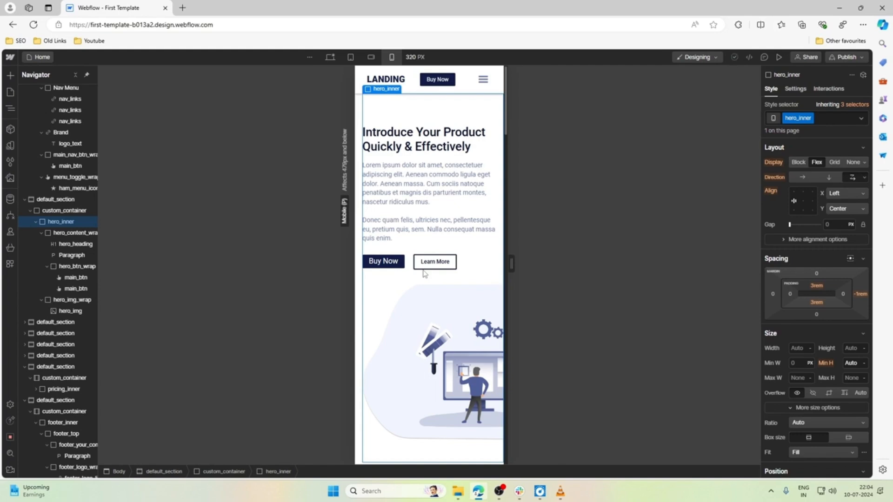
scroll(424, 274, "down", 3)
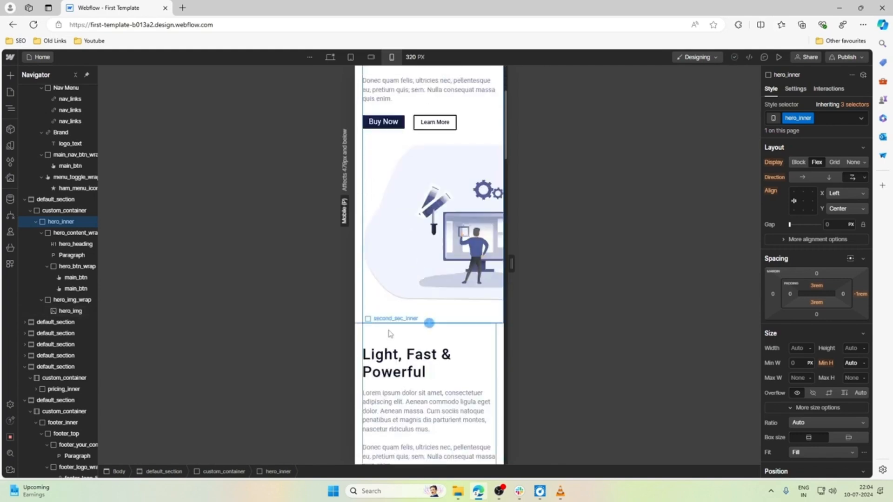
scroll(442, 204, "up", 3)
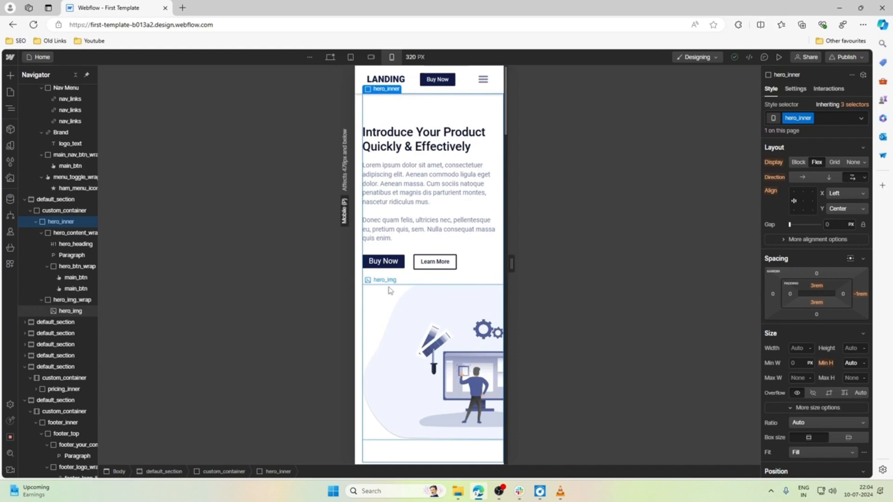
Set the font size of the hero section's Buy Now button to 0.75 rem.
left_click(443, 200)
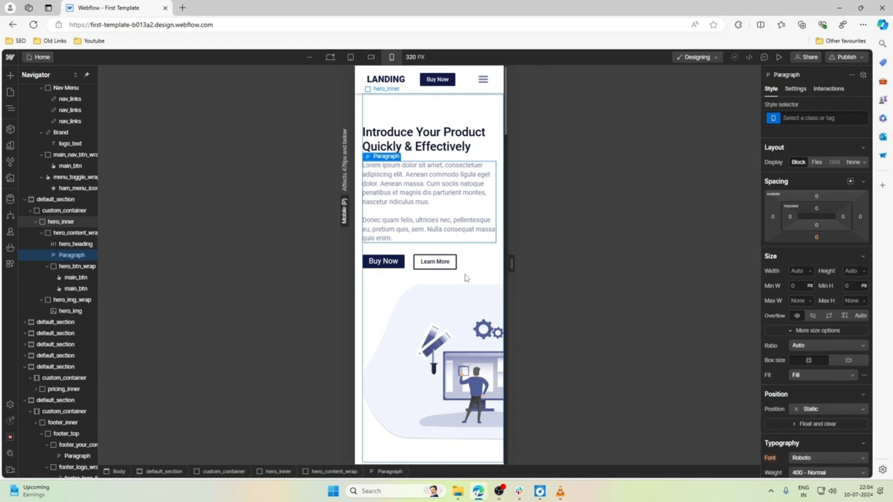
left_click(389, 265)
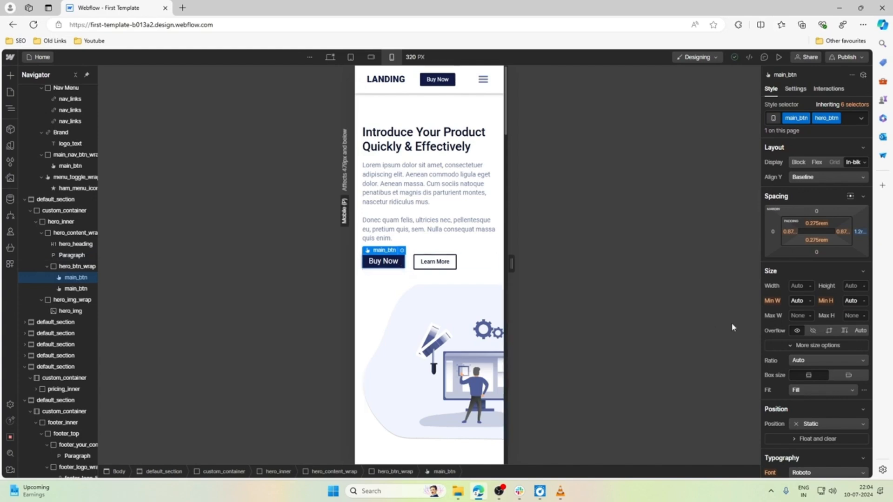
scroll(793, 286, "down", 4)
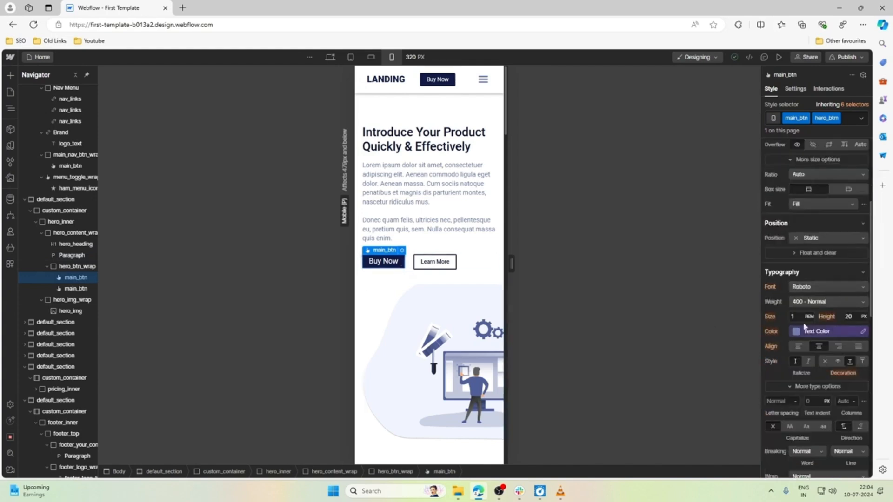
left_click(803, 317)
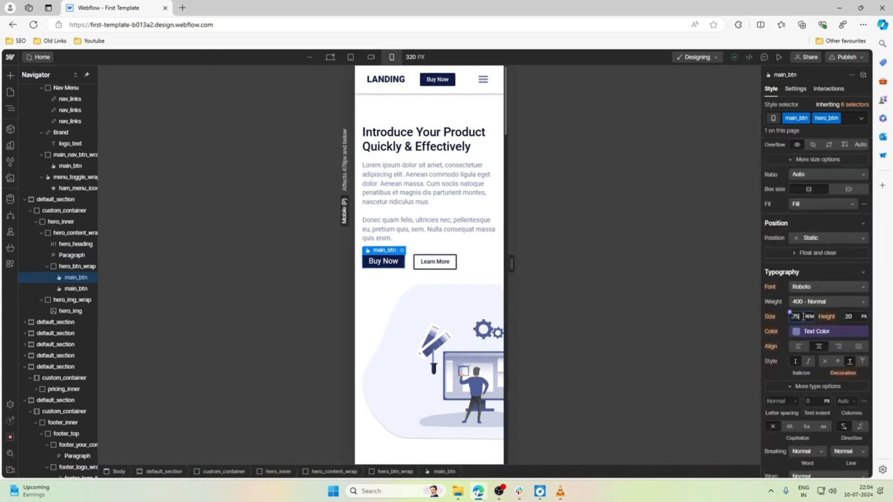
type(".75")
key("Return")
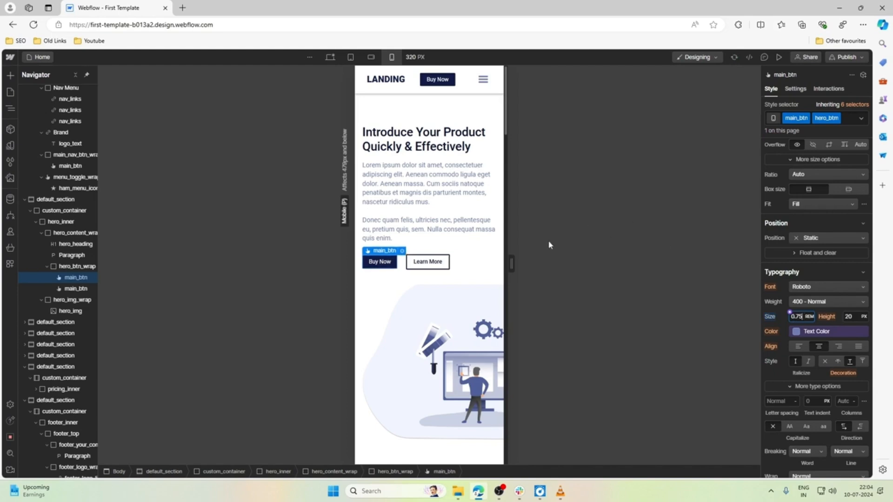
Check the hero paragraph's styles, and compare the Buy Now and Learn More buttons' styles at the desktop breakpoint.
left_click(393, 290)
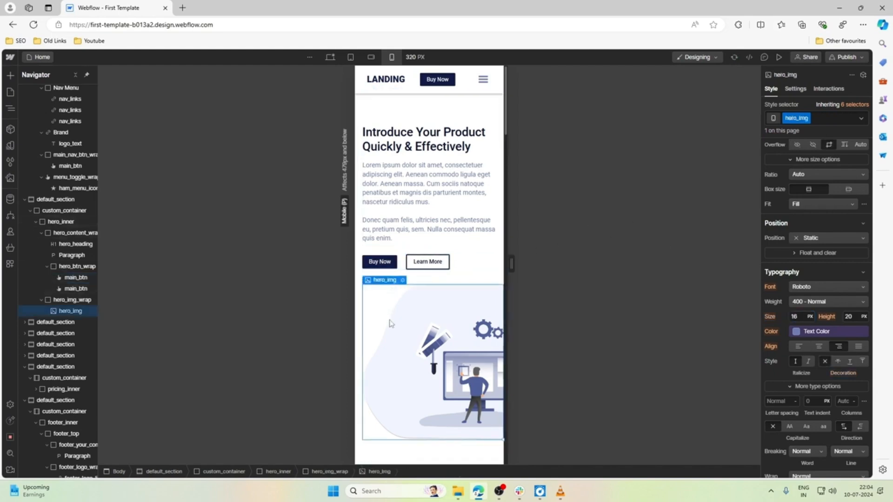
left_click(455, 201)
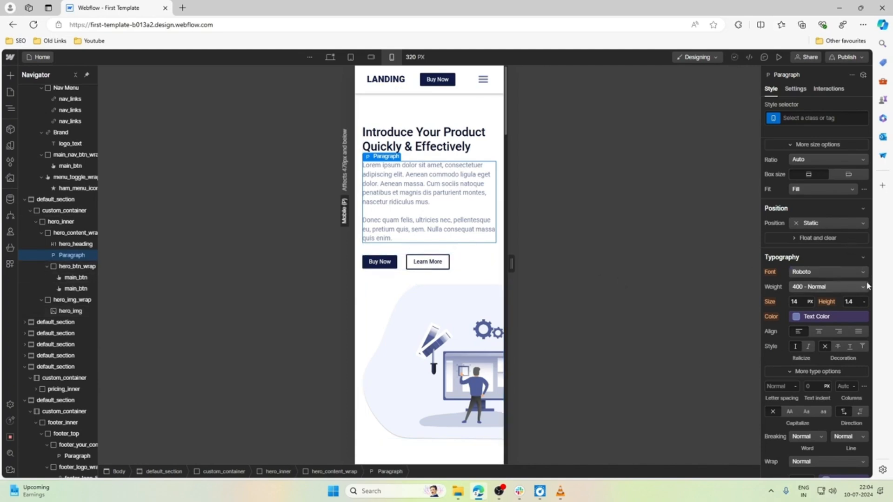
scroll(841, 294, "up", 4)
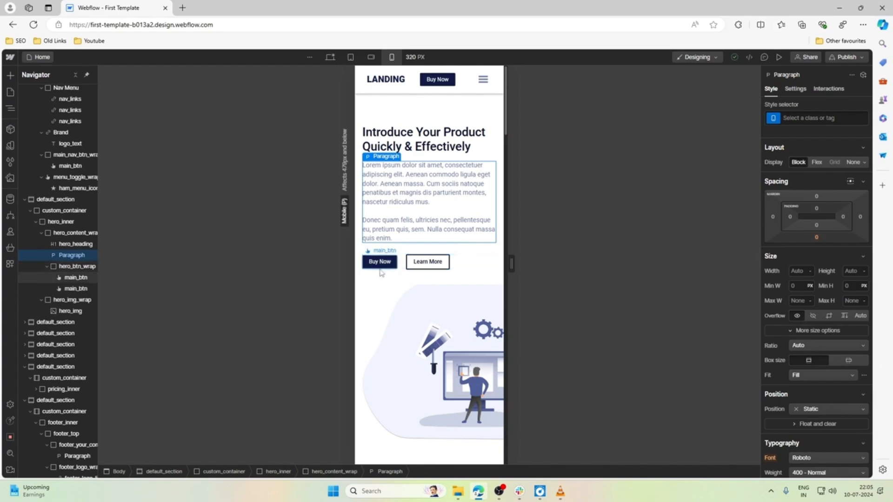
left_click(331, 58)
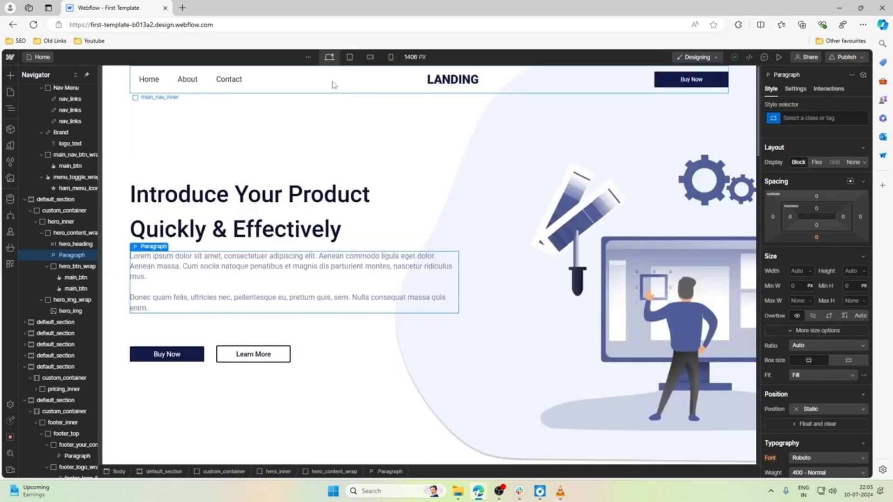
left_click(185, 357)
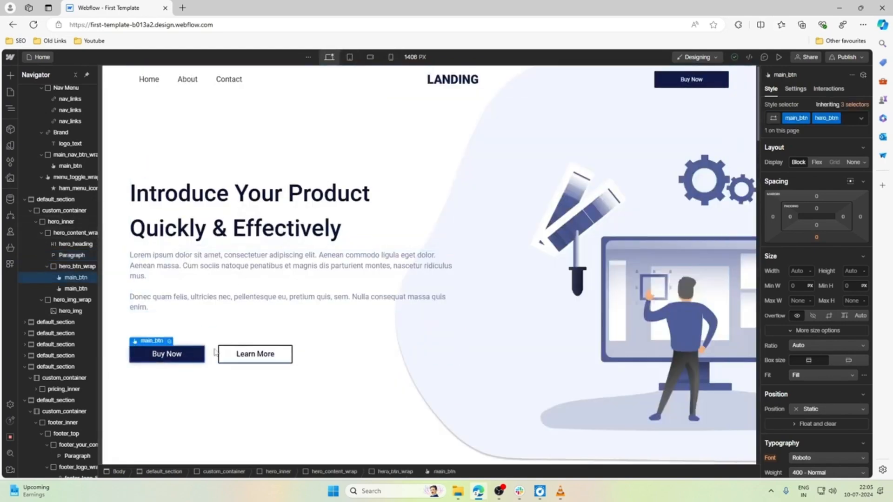
left_click(230, 352)
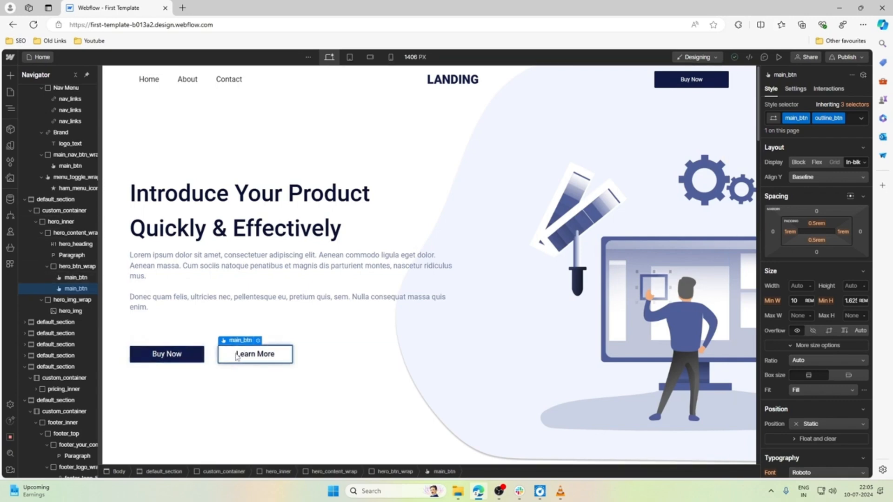
left_click(209, 385)
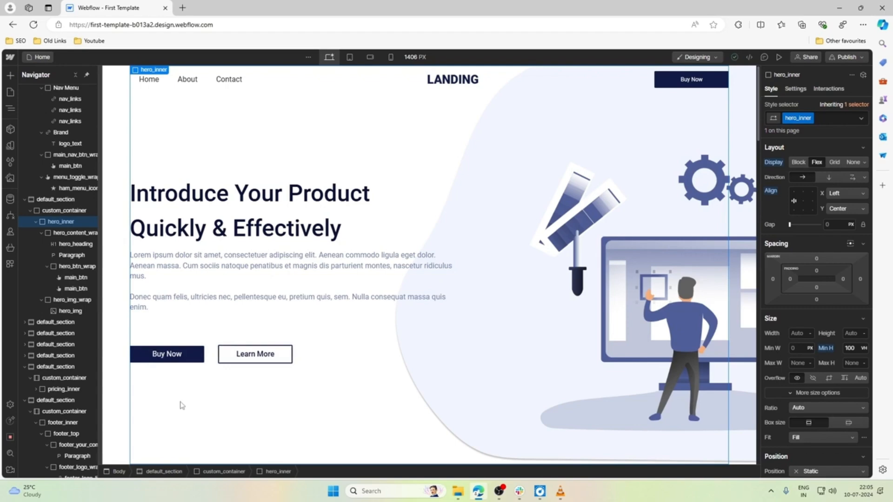
Give the hero section's Buy Now button a 2 px solid border in the btn_bg color at the desktop breakpoint.
left_click(186, 360)
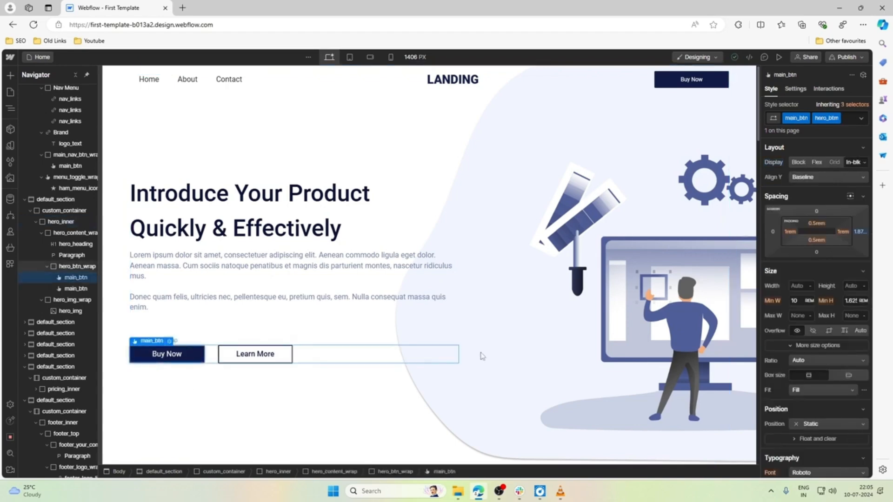
scroll(827, 362, "down", 15)
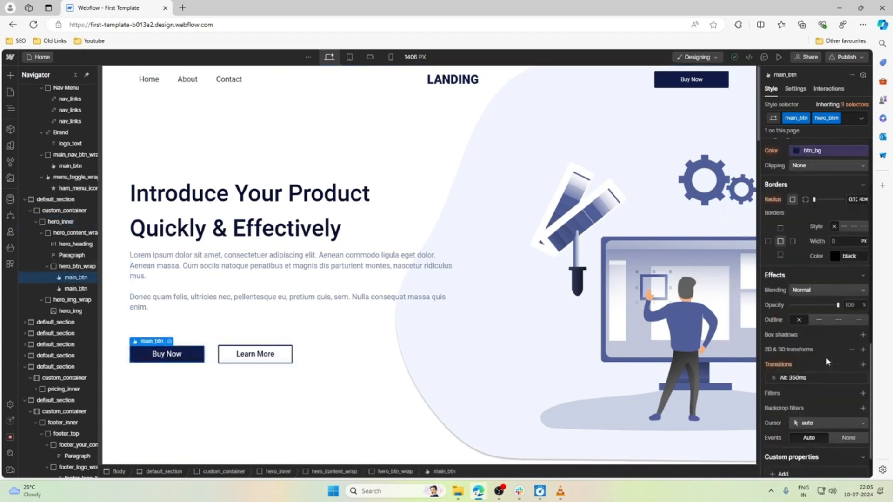
scroll(827, 362, "up", 2)
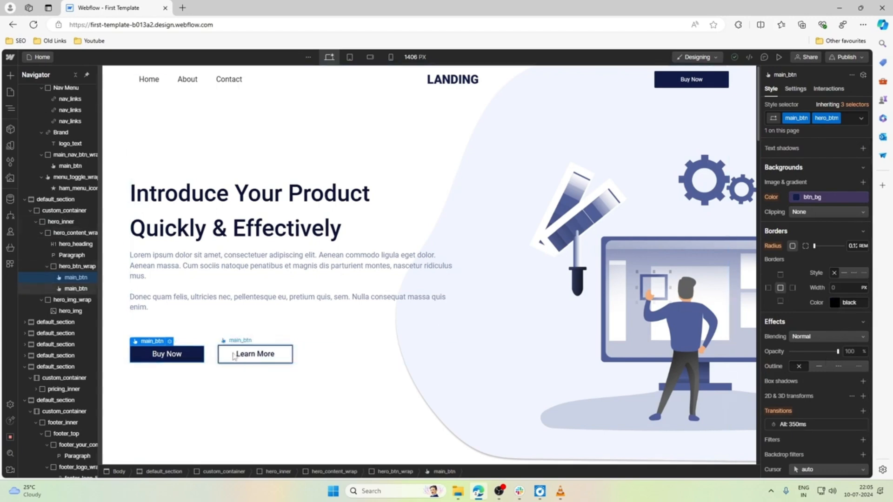
left_click(839, 289)
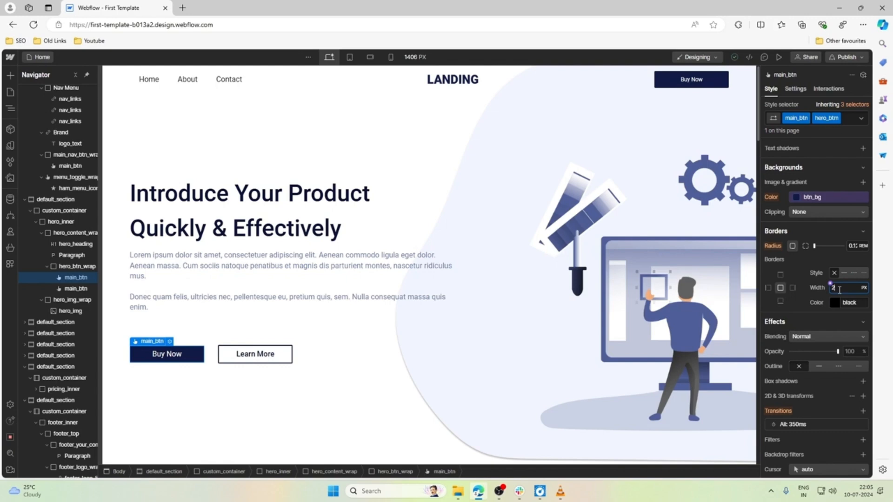
key("Return")
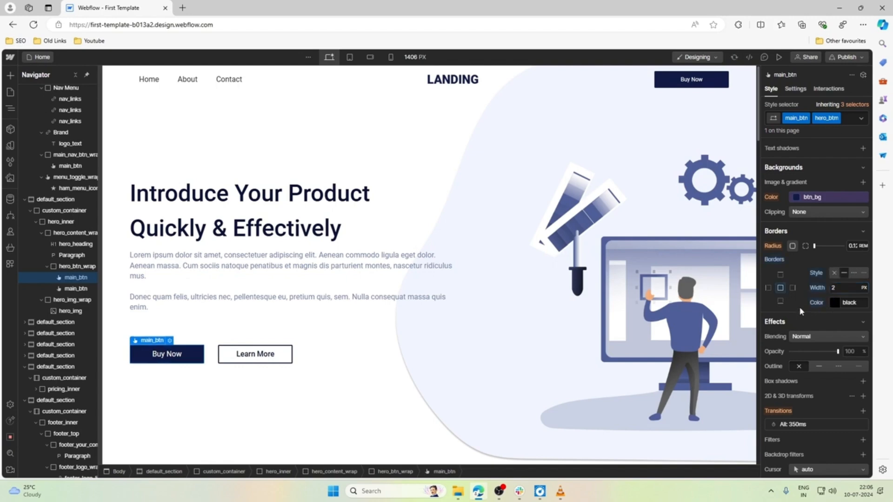
left_click(834, 303)
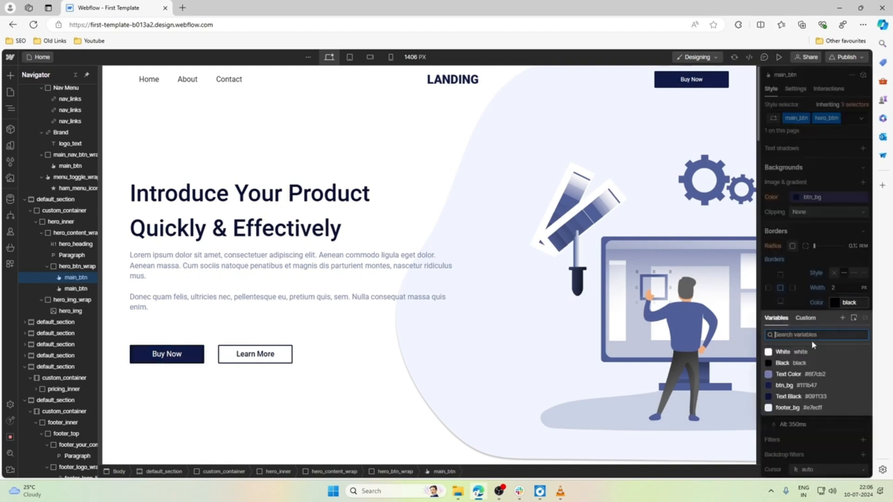
left_click(790, 396)
left_click(785, 385)
left_click(385, 360)
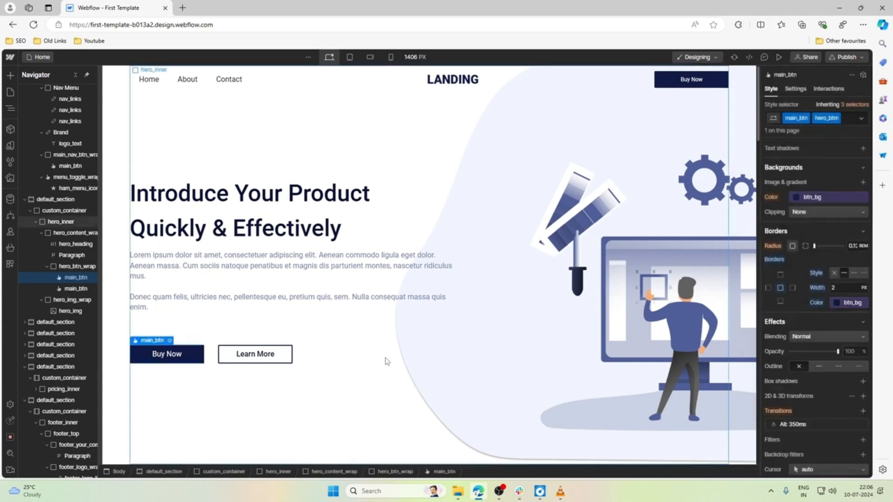
Compare the hero section's buttons and layout between the desktop and mobile portrait breakpoints.
left_click(383, 308)
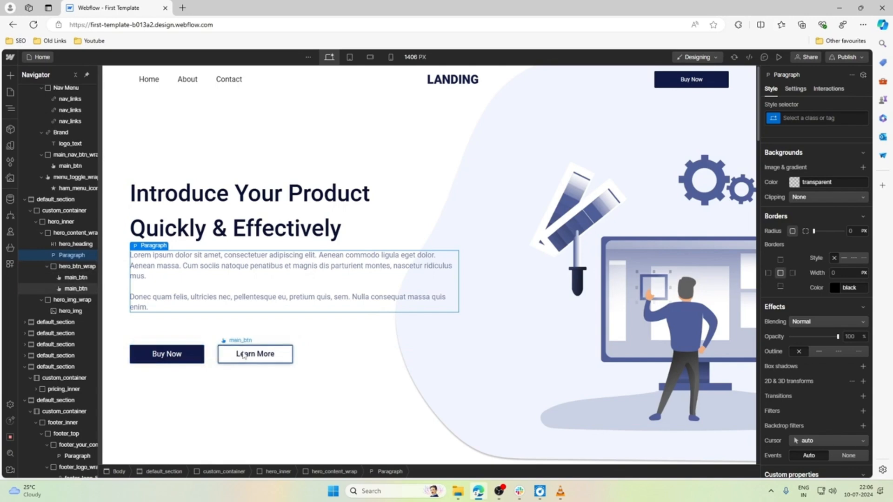
left_click(390, 56)
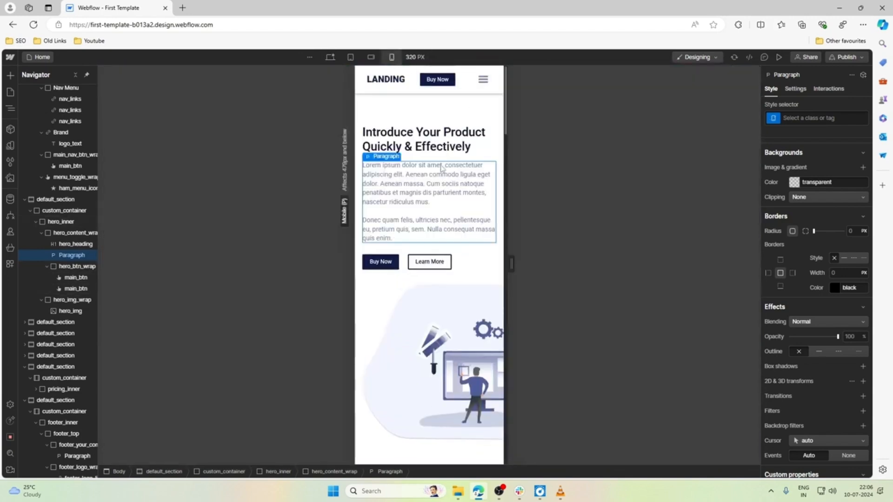
left_click(329, 58)
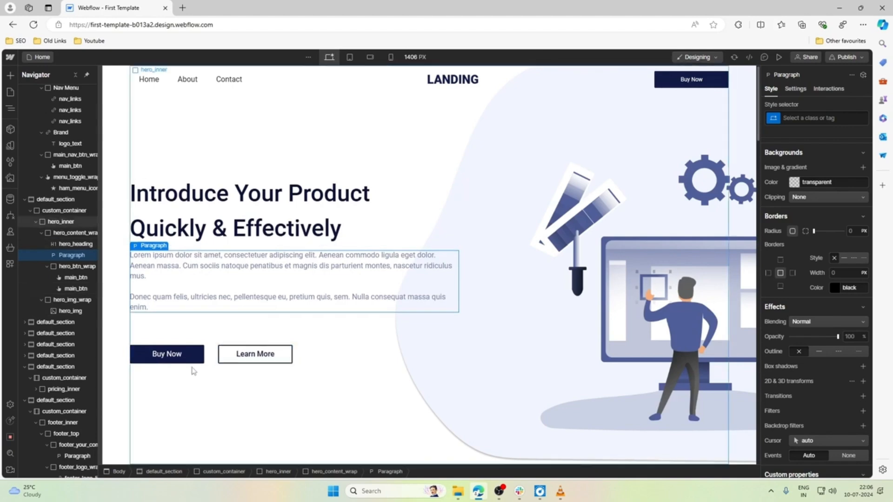
left_click(391, 56)
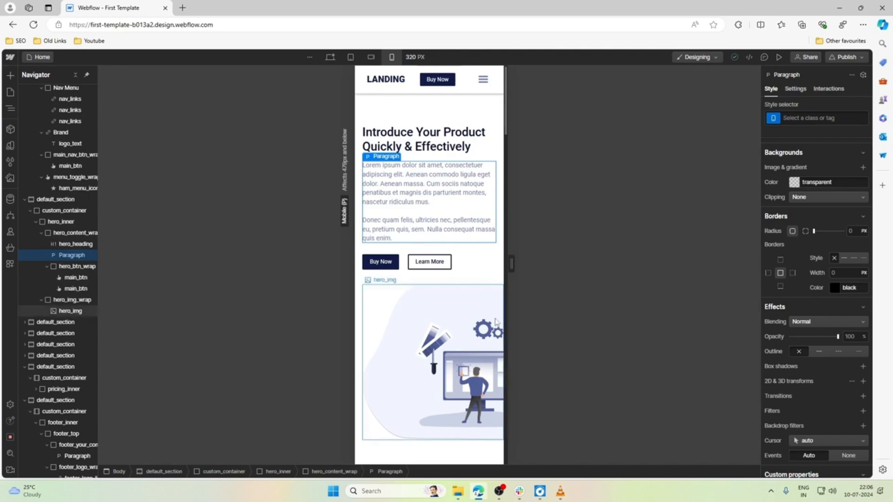
scroll(496, 322, "down", 6)
scroll(451, 285, "up", 2)
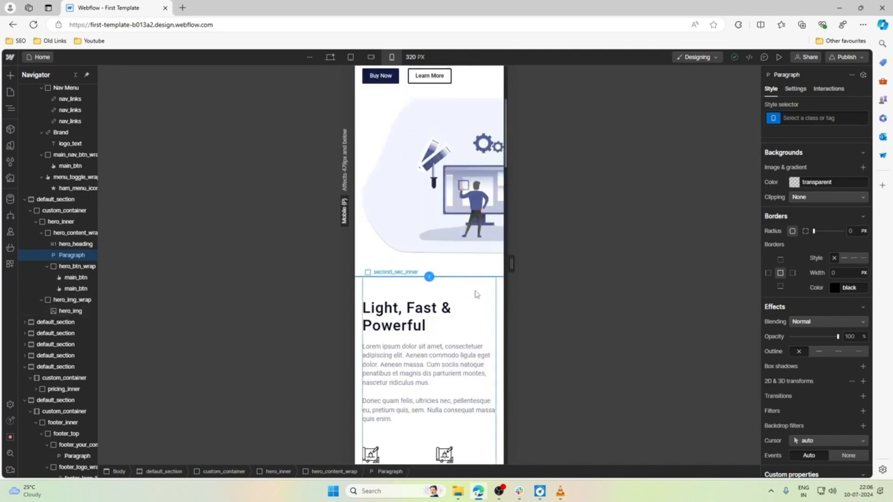
Set the top padding of the second_sec_inner block to 2 rem at the mobile portrait breakpoint.
left_click(451, 286)
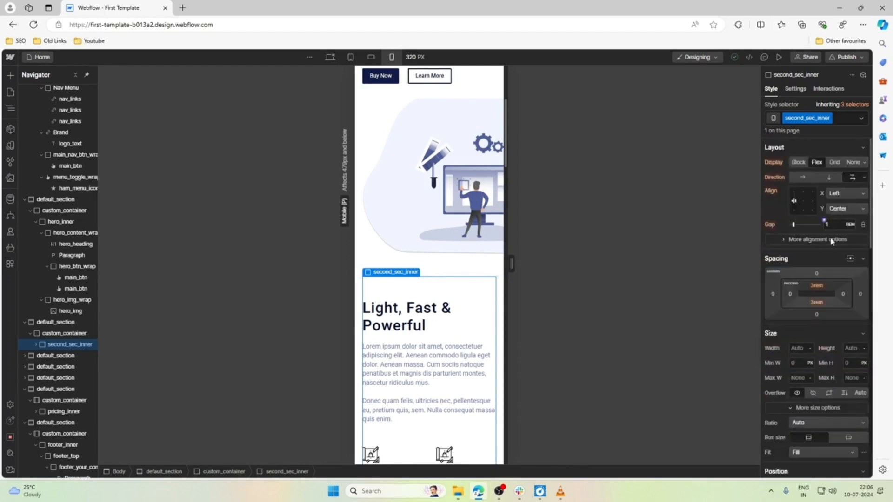
left_click(817, 286)
type("2.1")
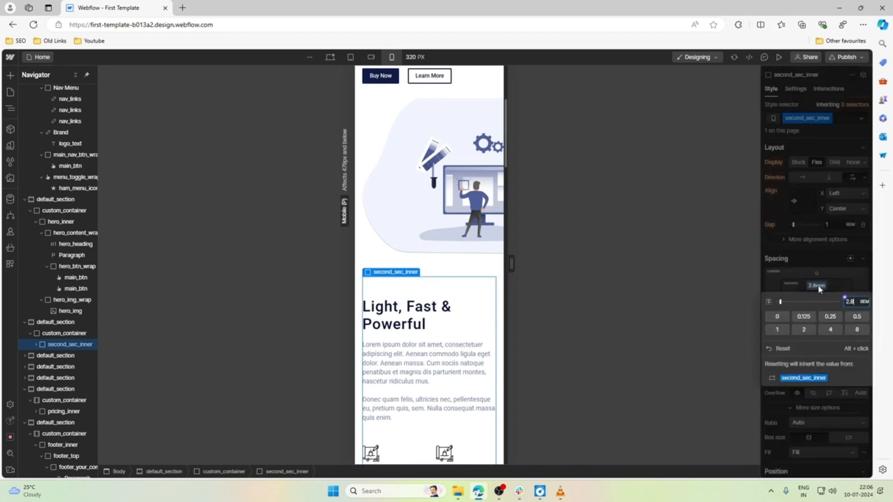
key("BackSpace")
key("BackSpace")
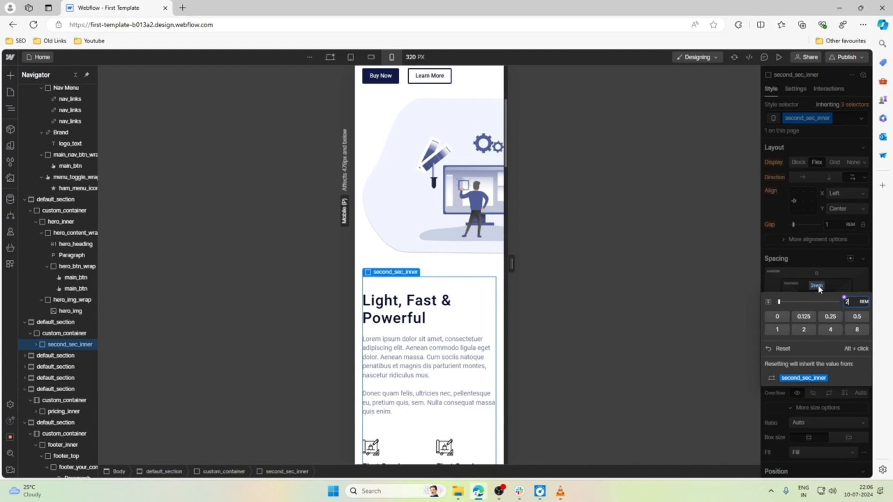
Reduce the font size of the Light, Fast & Powerful section heading to 1.3 rem for mobile portrait.
left_click(437, 310)
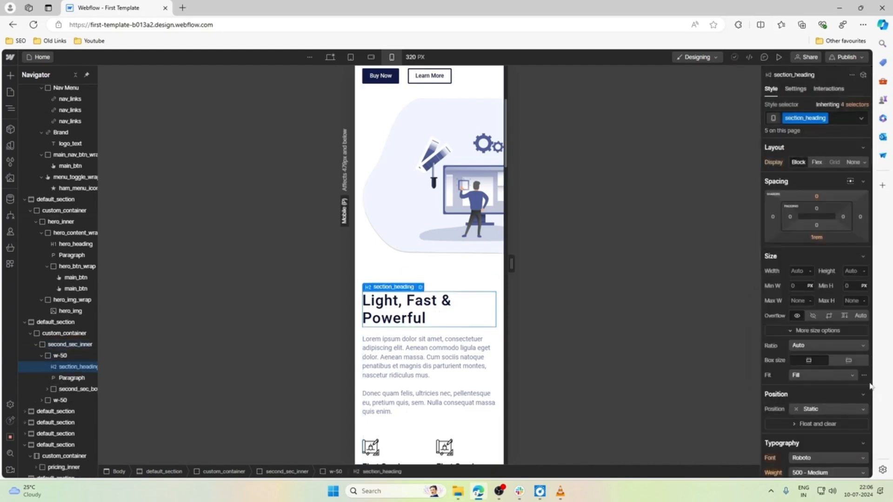
scroll(826, 375, "down", 1)
scroll(827, 374, "up", 1)
scroll(814, 344, "down", 4)
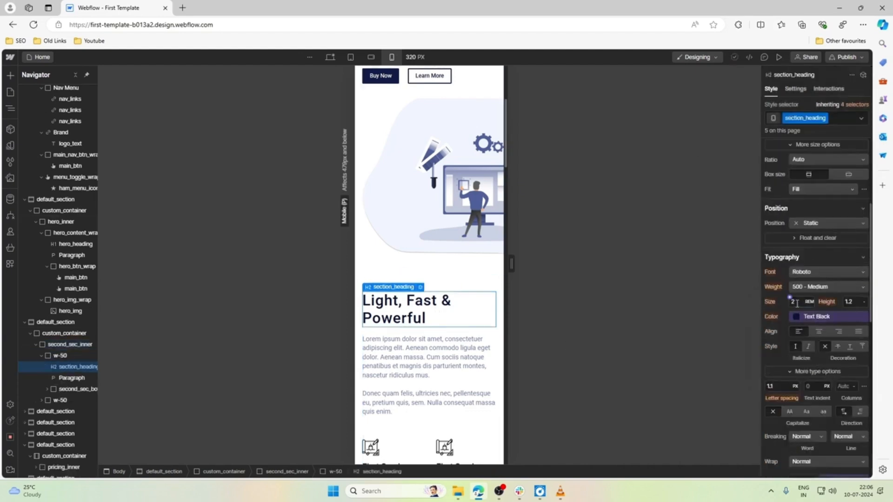
key("alt+Down")
key("alt+Down")
key("alt+Down")
key("alt+Down")
key("alt+Down")
key("alt+Down")
key("alt+Down")
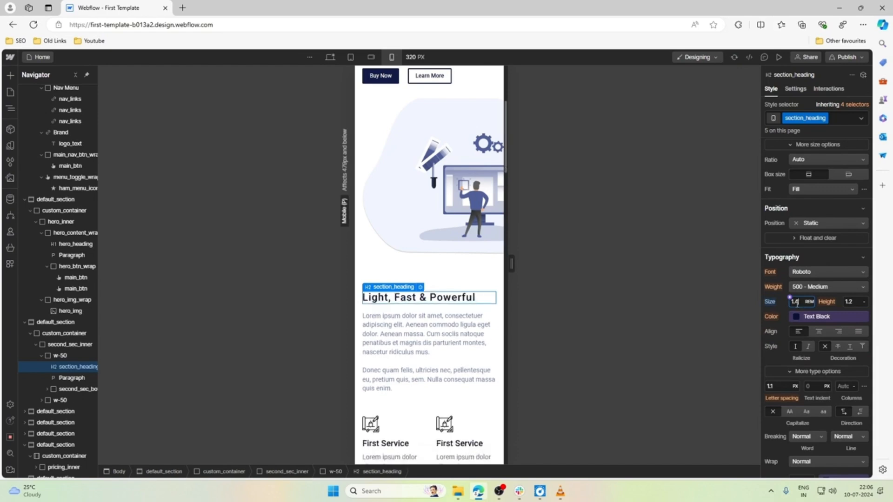
Make the two service cards in second_sec_bottom_wrap wrap on mobile portrait, and compare their layout at a wider canvas and in mobile landscape.
scroll(361, 365, "down", 4)
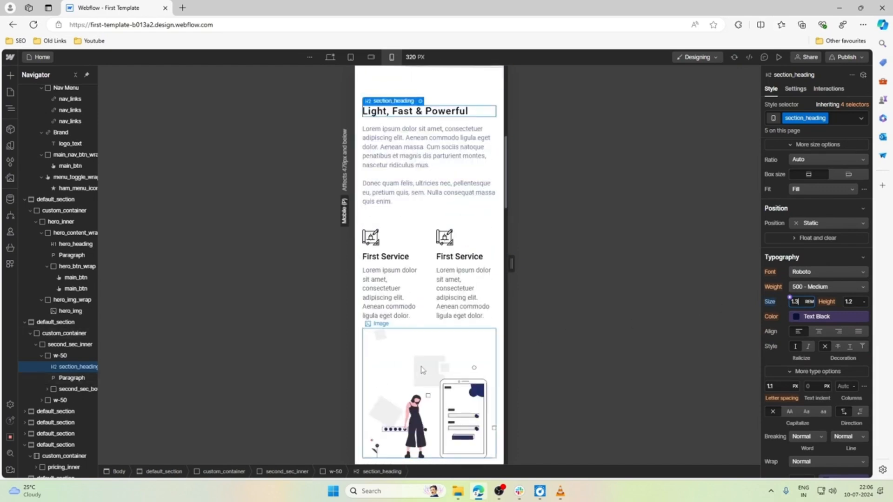
left_click(425, 258)
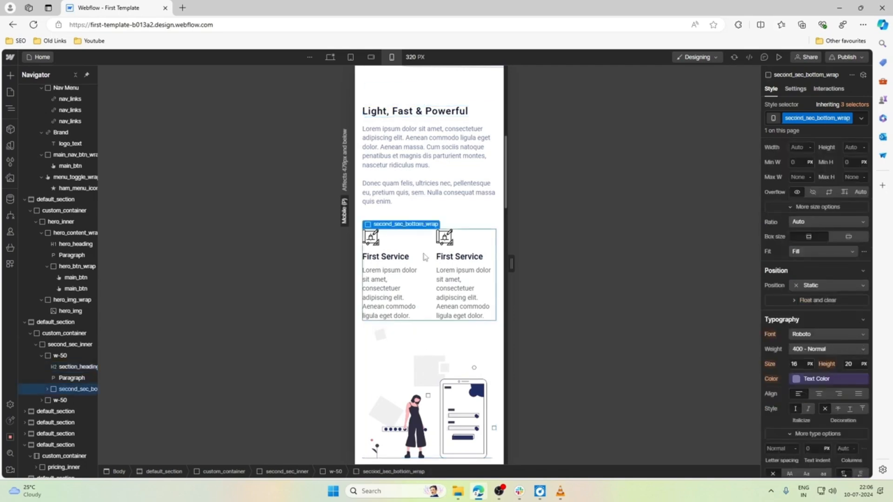
scroll(828, 209, "up", 4)
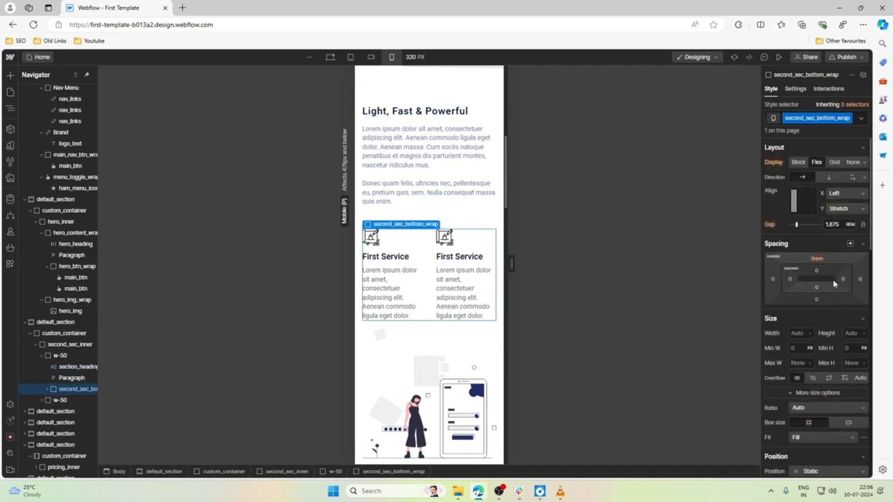
left_click(851, 179)
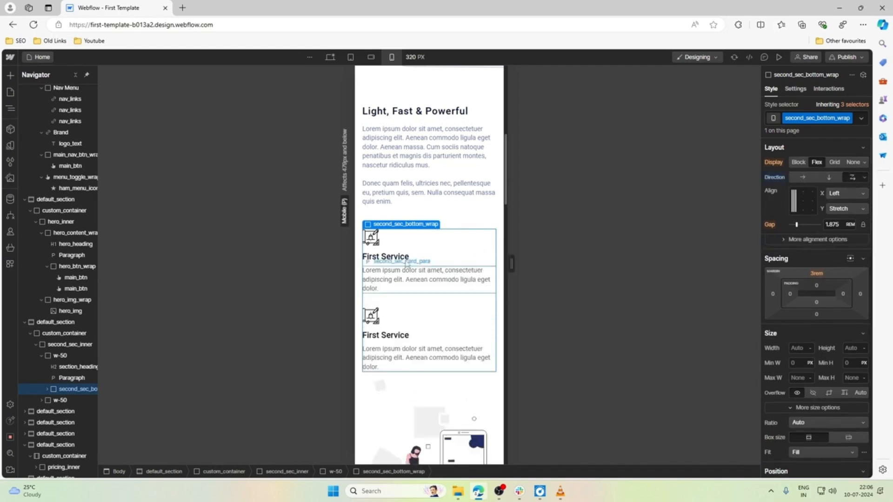
left_click_drag(511, 265, 605, 260)
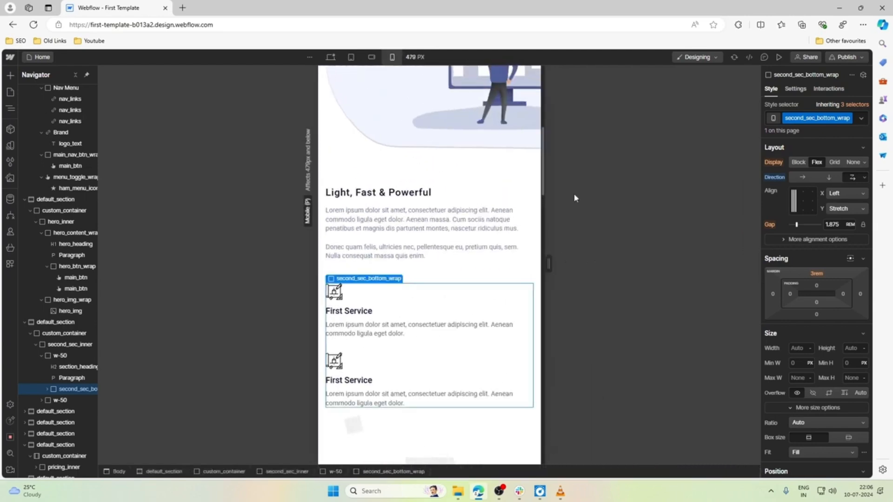
left_click(371, 57)
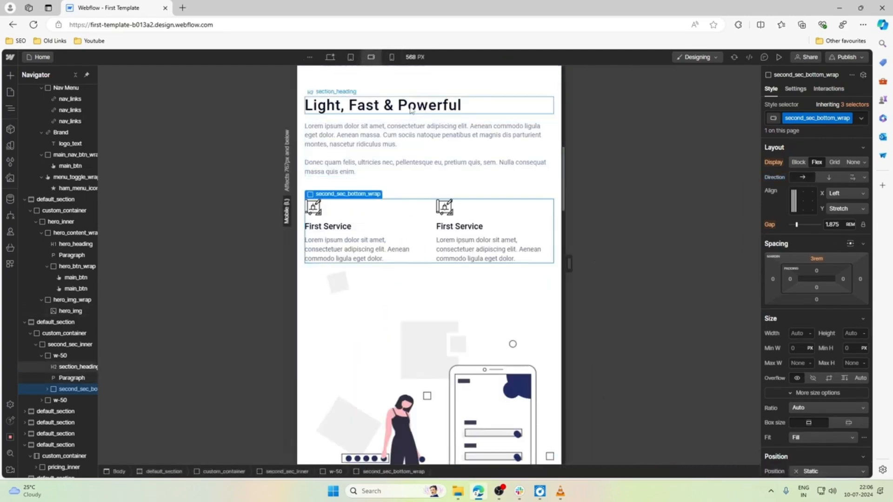
left_click(392, 57)
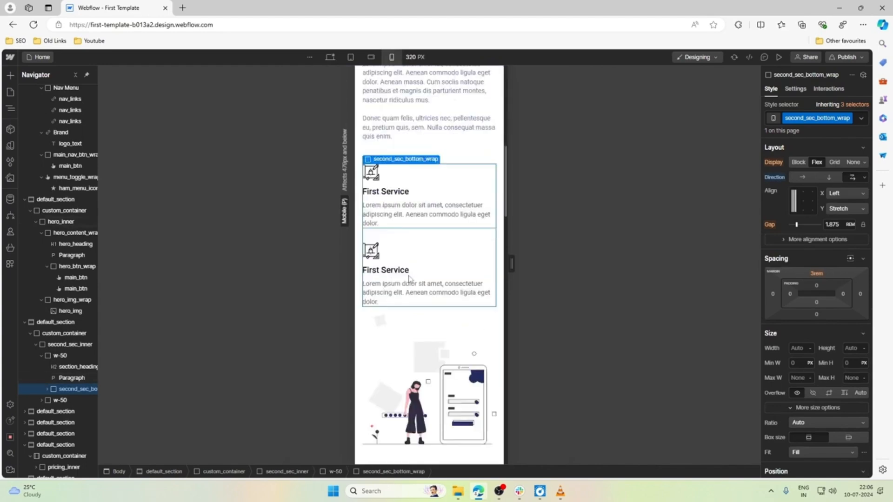
Set the top padding of the pricing_inner block to 2 rem at the mobile portrait breakpoint.
scroll(410, 278, "down", 3)
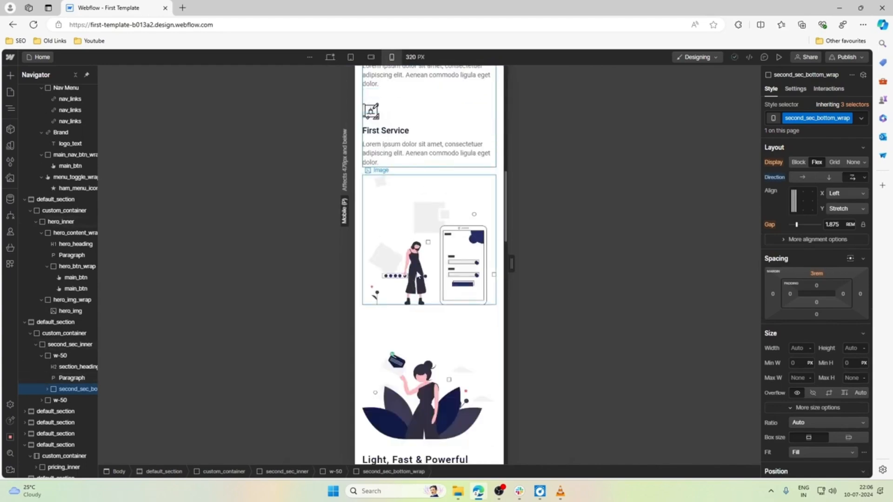
scroll(409, 279, "down", 5)
scroll(418, 275, "down", 10)
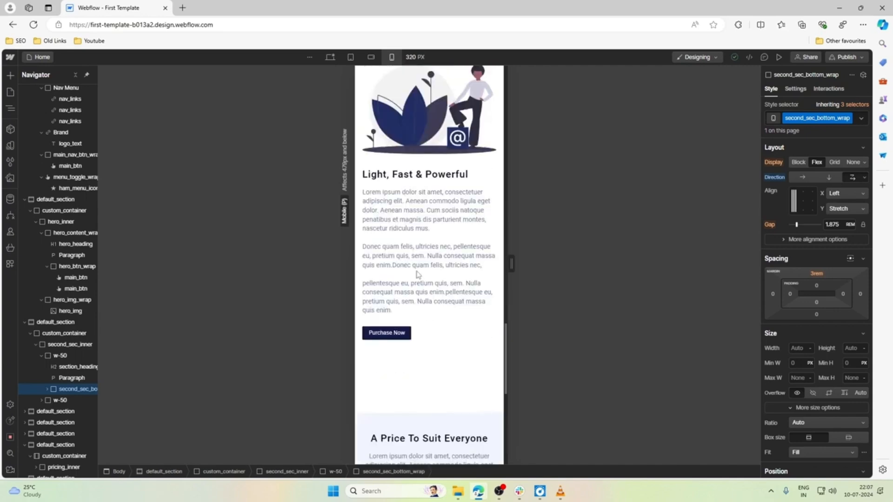
left_click(424, 235)
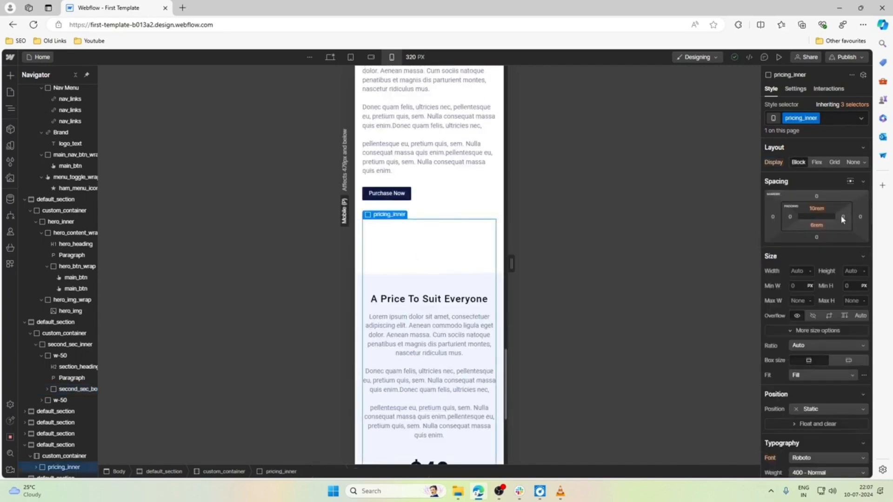
left_click(823, 211)
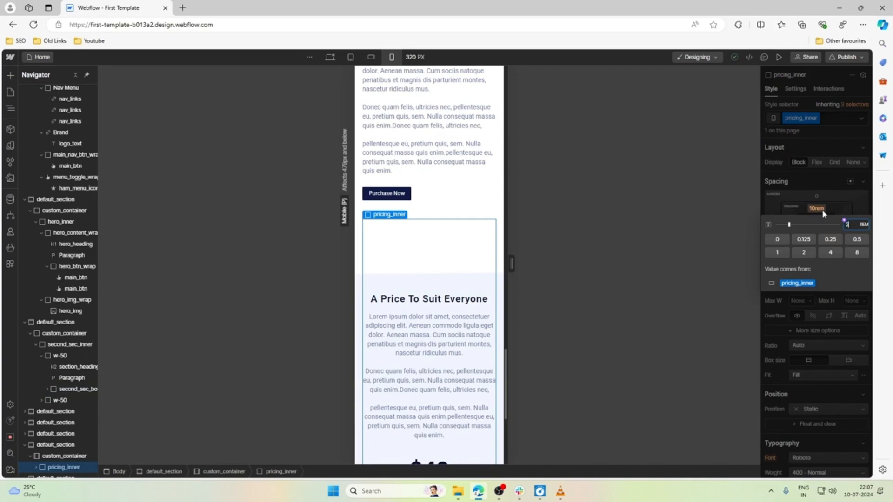
key("Return")
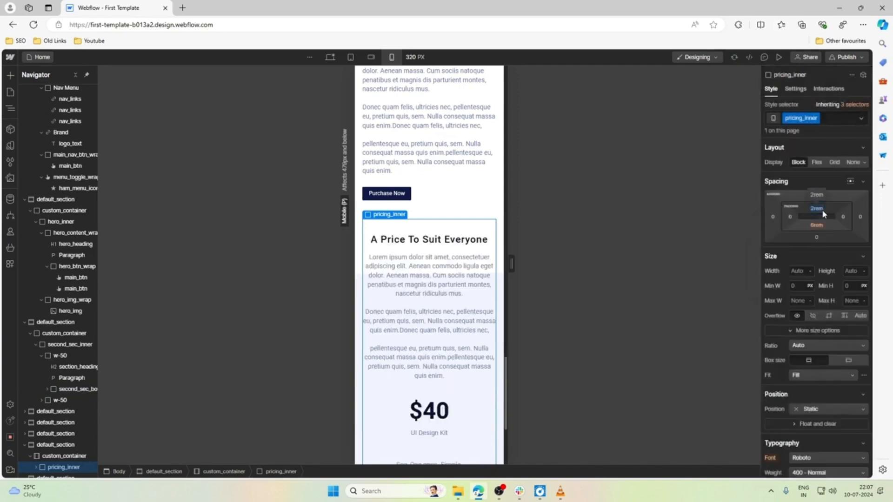
Set both the top and bottom padding of the pricing_inner block to 3 rem for mobile portrait.
left_click(822, 209)
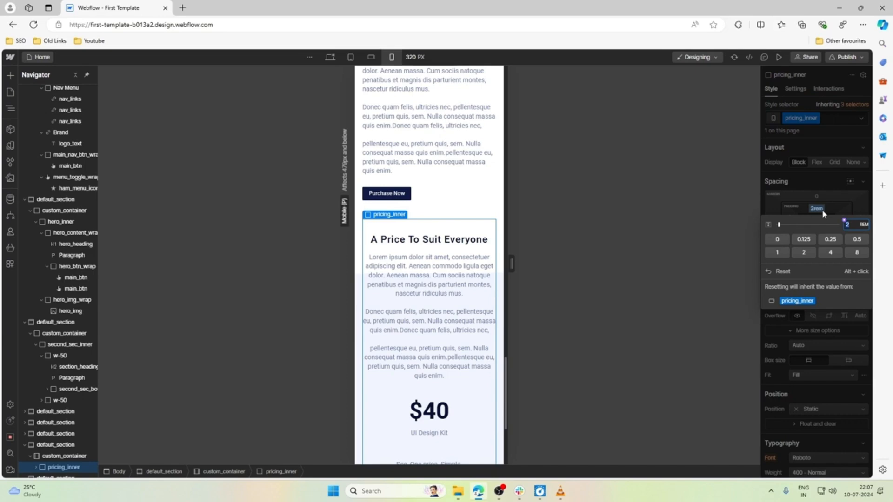
scroll(686, 257, "down", 3)
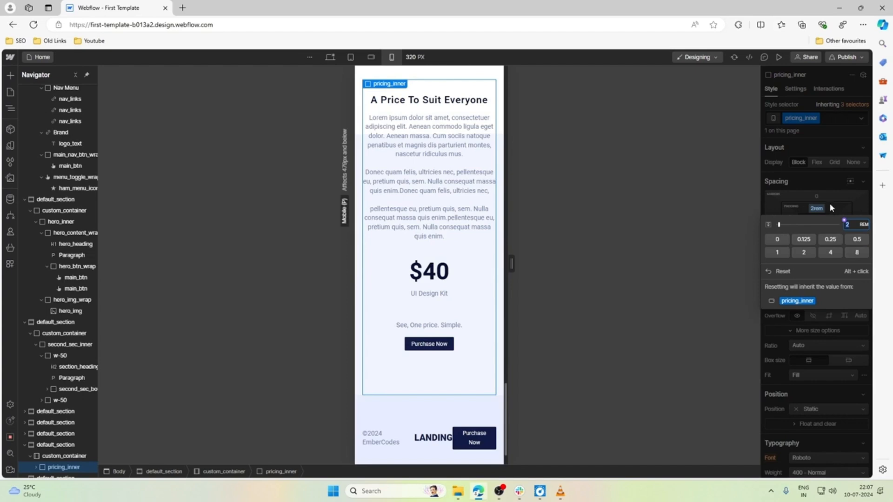
left_click(818, 209)
left_click(819, 209)
type("3")
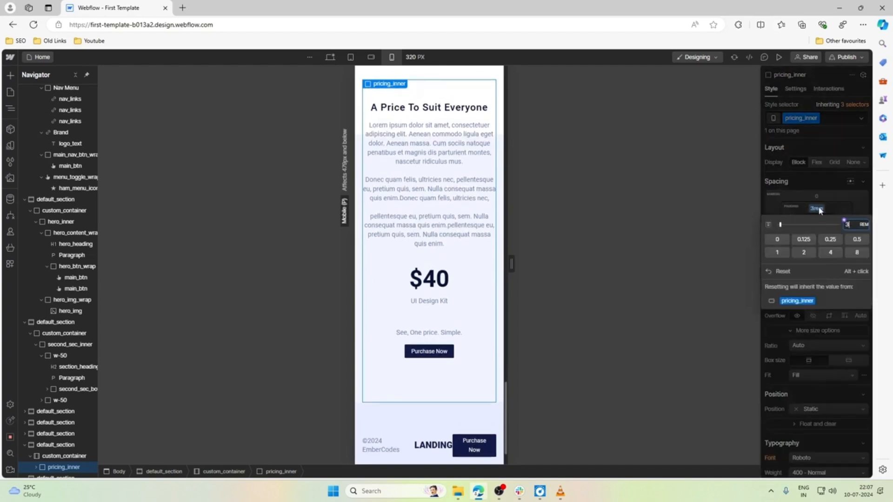
key("Return")
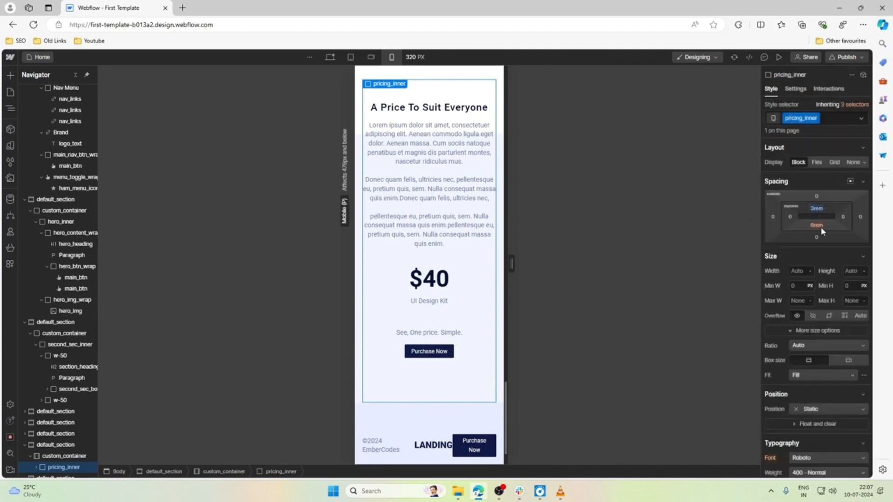
left_click(820, 227)
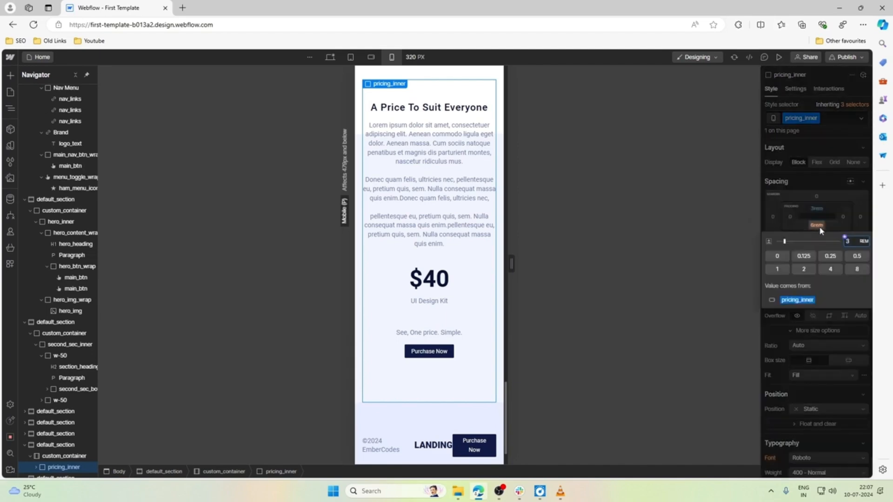
type("3")
key("Return")
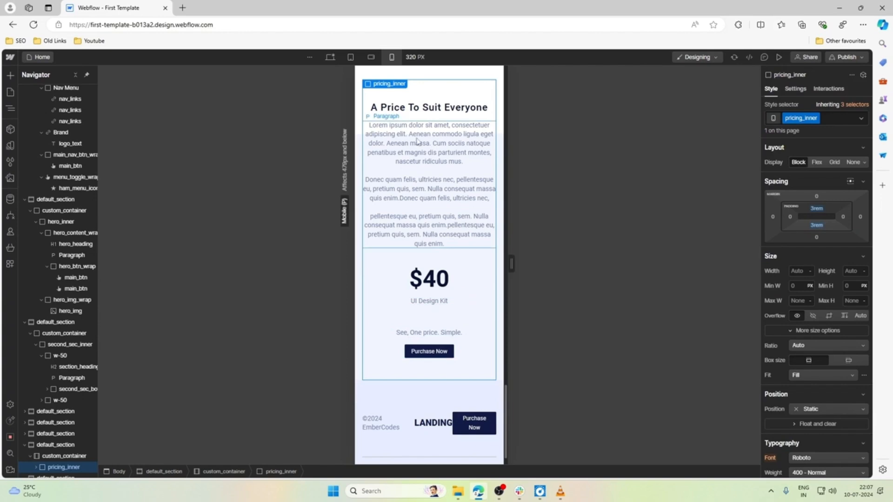
Try the Cover size on the pricing_bg.png background image of the pricing section.
scroll(417, 141, "up", 1)
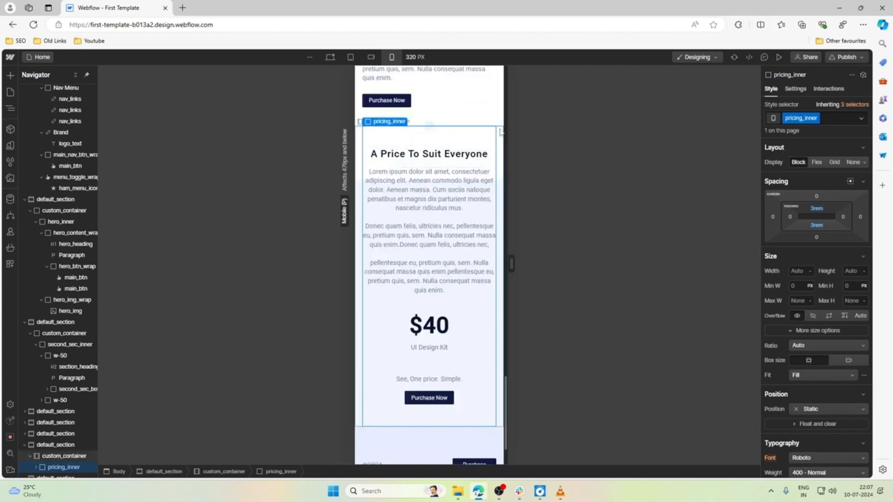
left_click(359, 130)
left_click(379, 112)
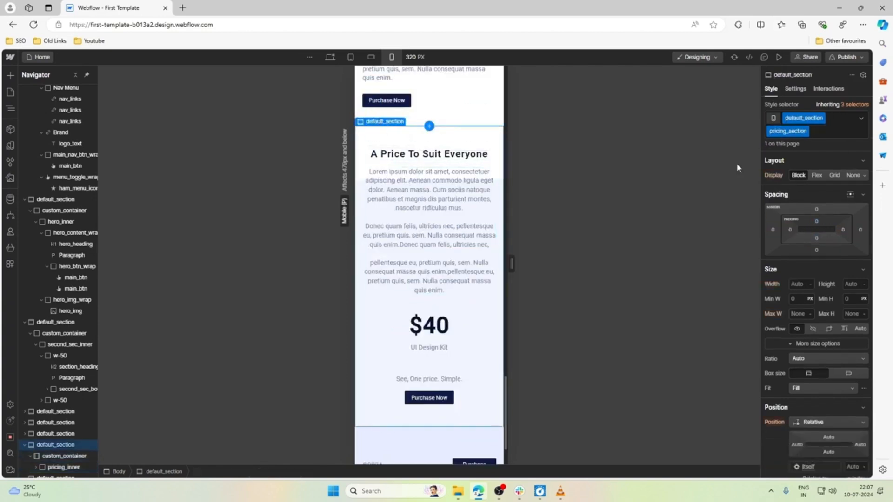
scroll(832, 303, "down", 10)
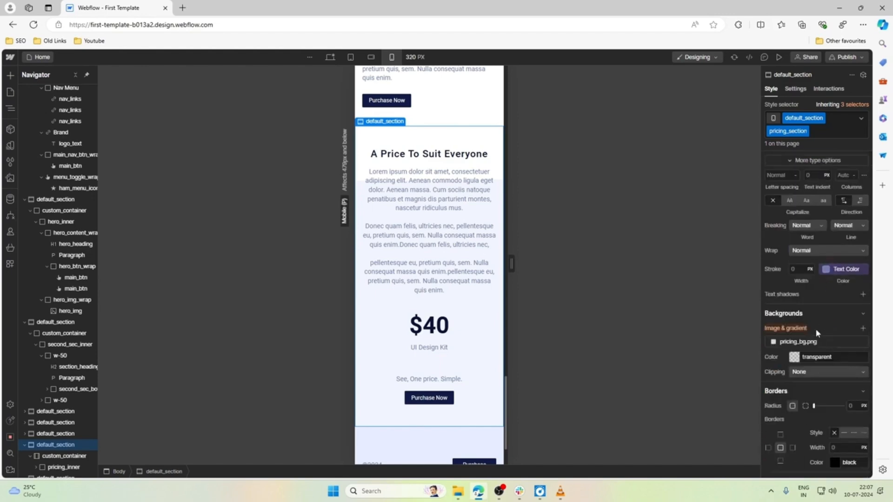
scroll(816, 333, "down", 2)
left_click(812, 251)
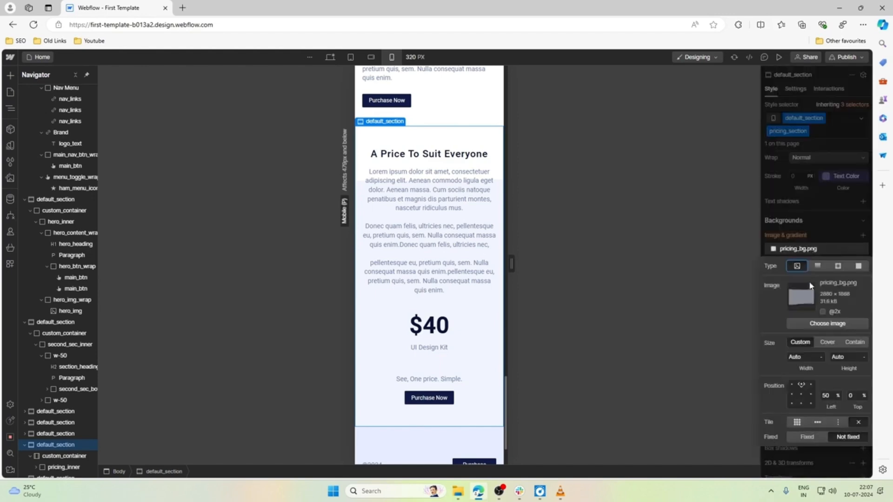
left_click(827, 343)
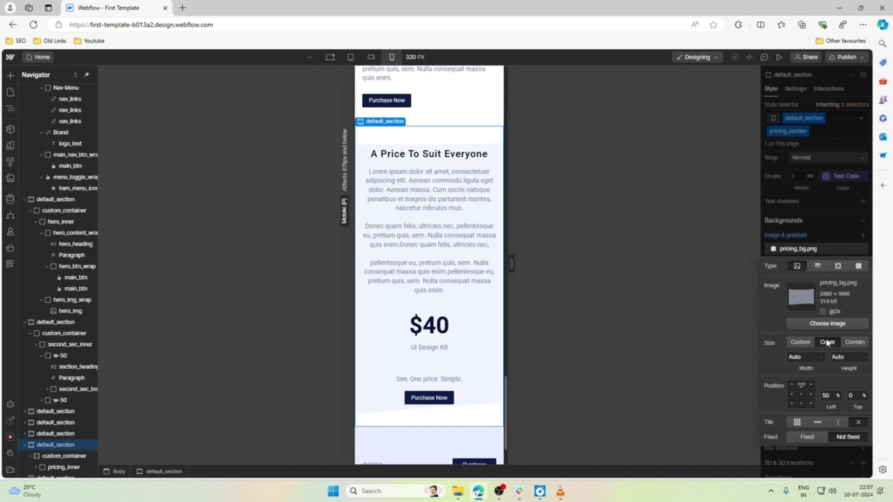
Try a custom width of 100% for the pricing section's background image, and reset the mobile portrait background image override.
left_click(801, 342)
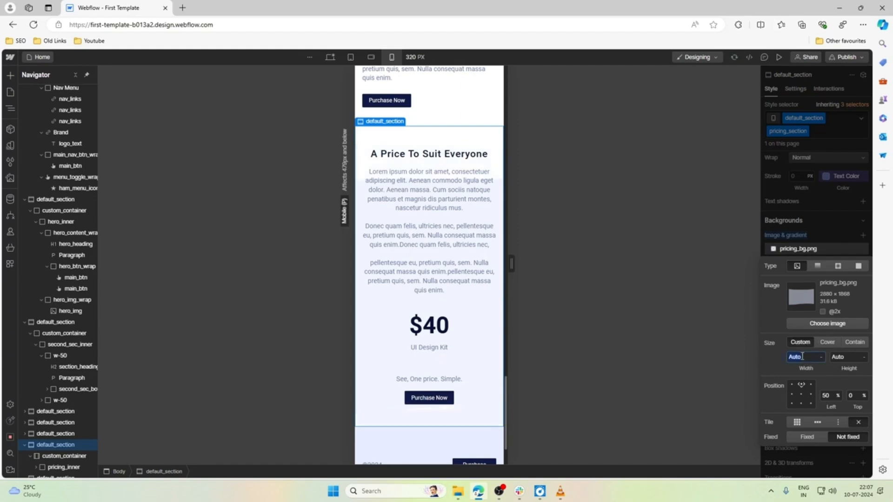
type("100")
key("Return")
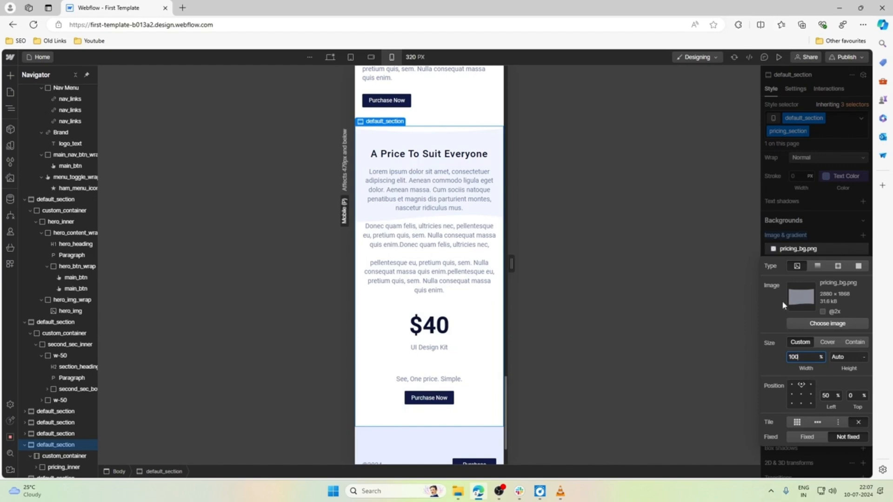
left_click(794, 250)
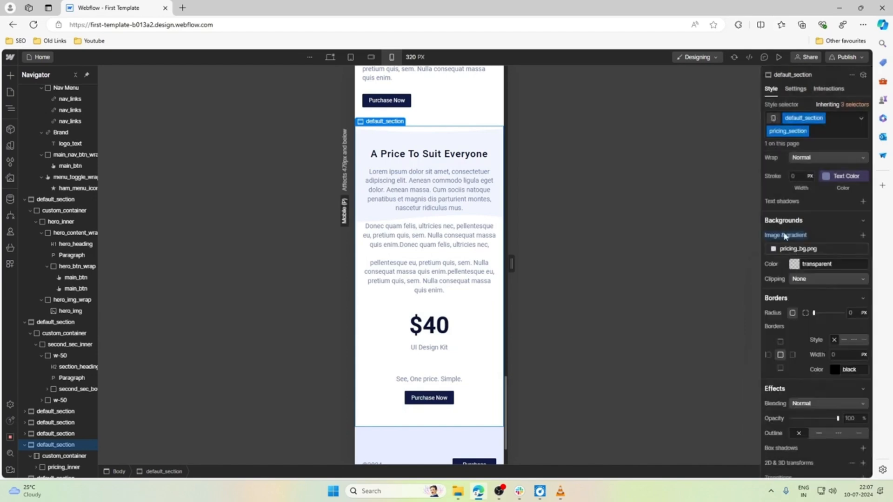
left_click(784, 236)
left_click(789, 252)
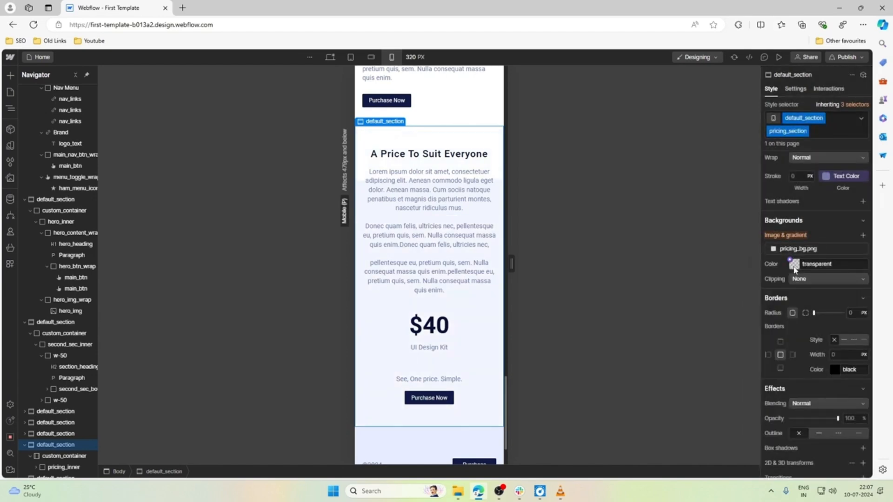
Set the pricing section's background color to #f2f5ff by sampling the light blue tint from the section on the canvas.
left_click(794, 268)
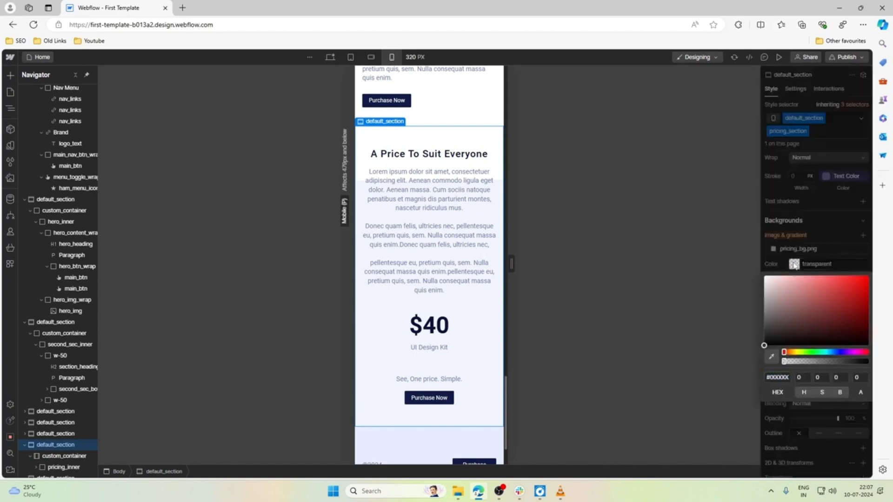
left_click(794, 266)
left_click(790, 261)
left_click(794, 264)
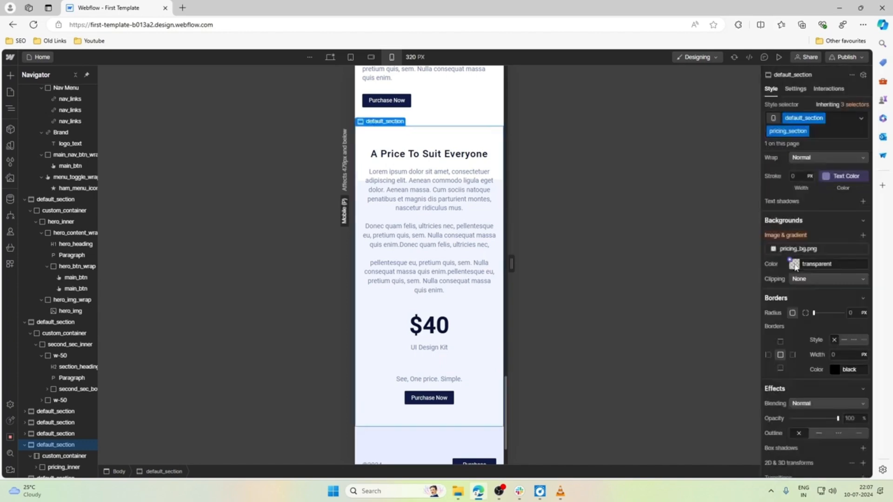
left_click(794, 264)
left_click(772, 357)
left_click(478, 348)
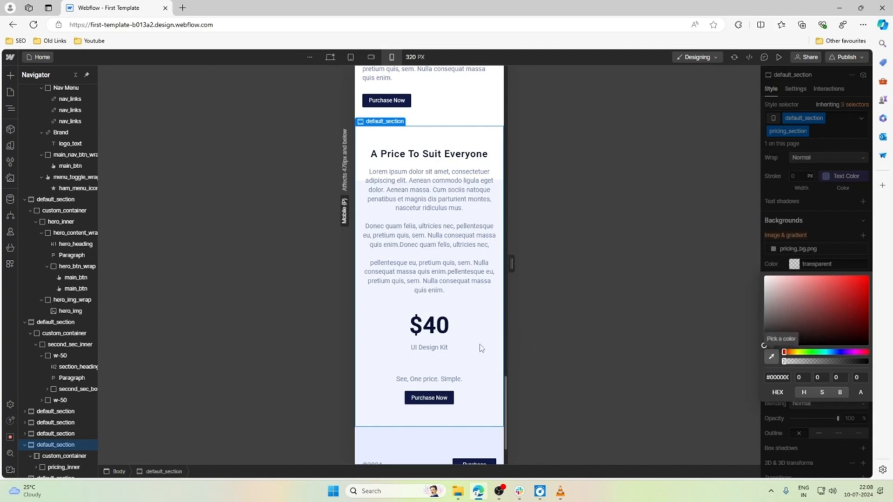
left_click(841, 261)
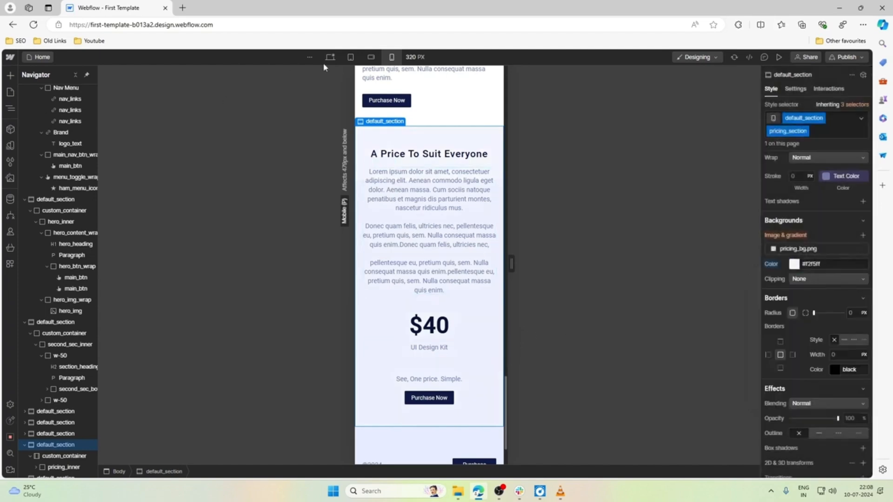
left_click(461, 100)
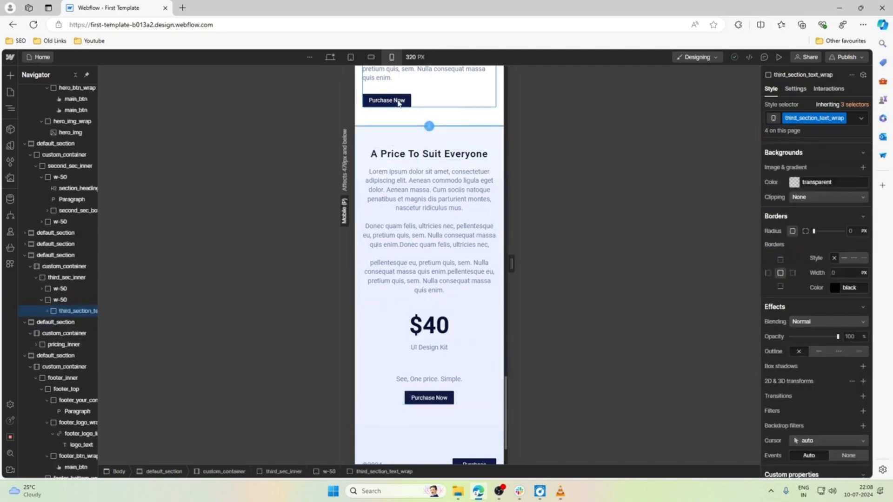
Reduce the font size of the $40 pricing_price heading to 2 rem for mobile portrait.
scroll(428, 260, "down", 2)
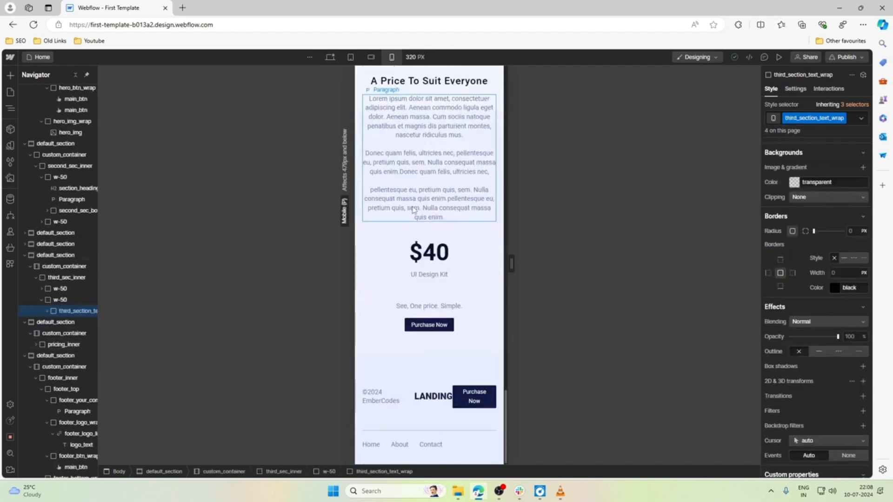
left_click(450, 251)
scroll(800, 307, "up", 10)
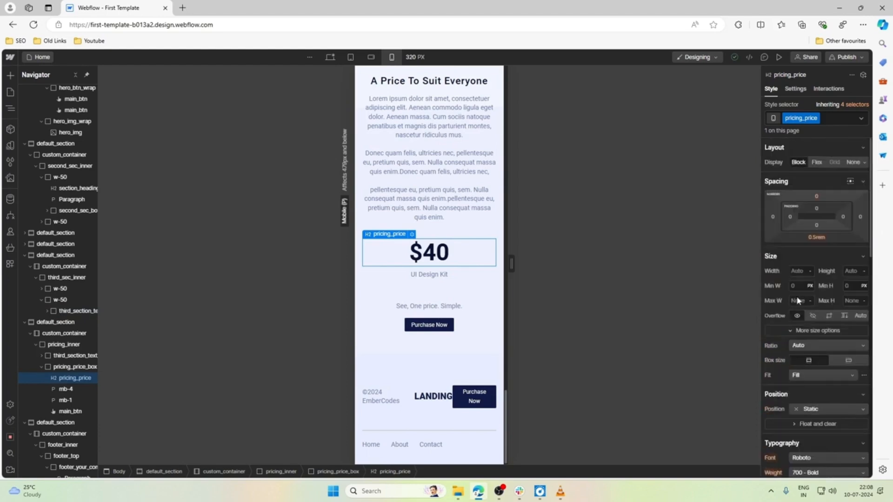
scroll(808, 319, "down", 5)
left_click(797, 302)
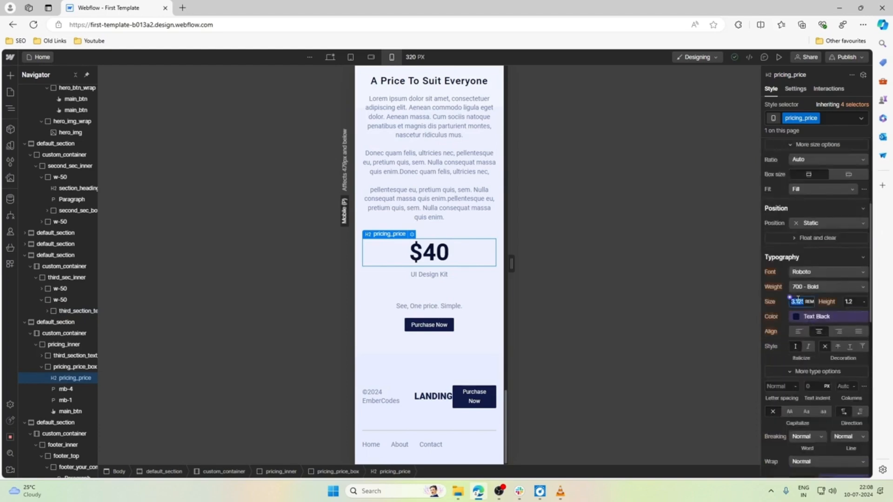
type("2.5")
key("Down")
key("Down")
key("Down")
key("Down")
key("Down")
key("Down")
key("Down")
key("Down")
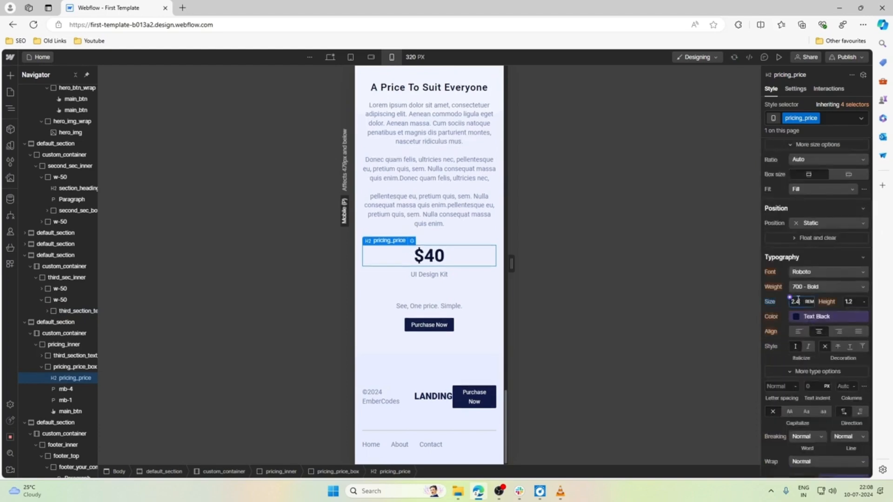
key("Down")
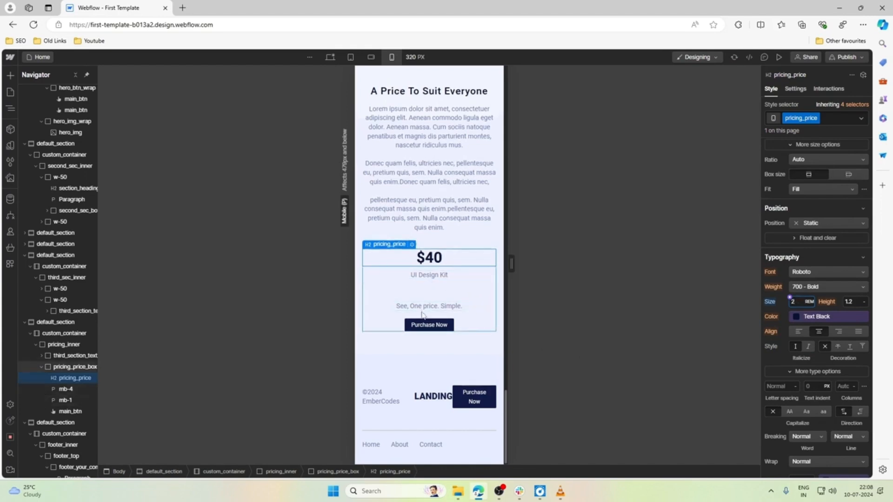
Set the bottom margin of the UI Design Kit paragraph to 1.5 rem for mobile portrait.
left_click(421, 275)
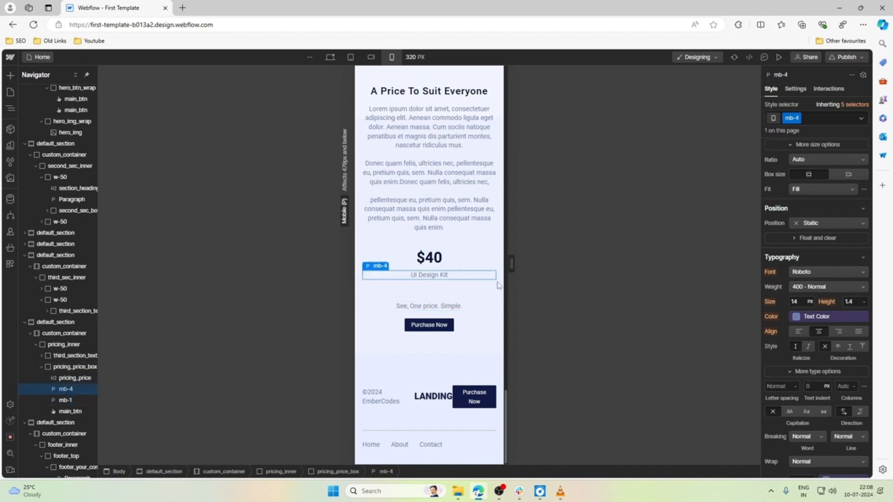
left_click(819, 238)
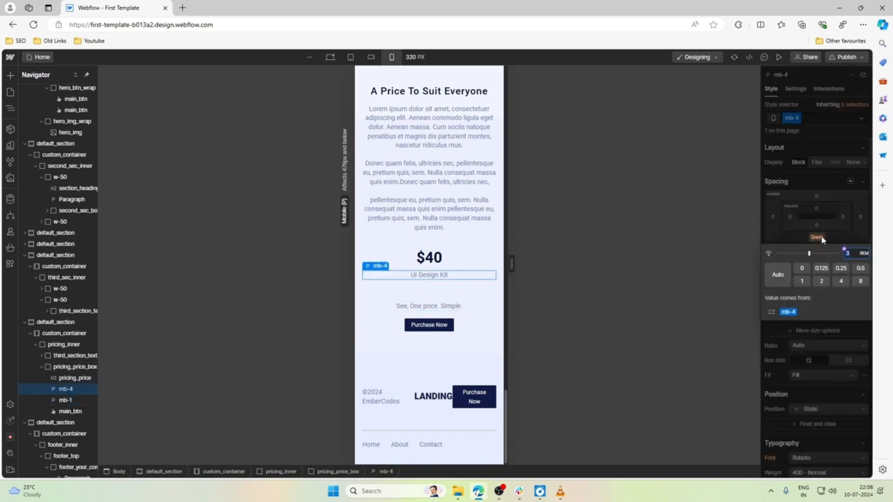
type("2.8")
key("Down")
key("Down")
key("Down")
key("Down")
key("Down")
key("Down")
key("Down")
key("Down")
key("Down")
key("Down")
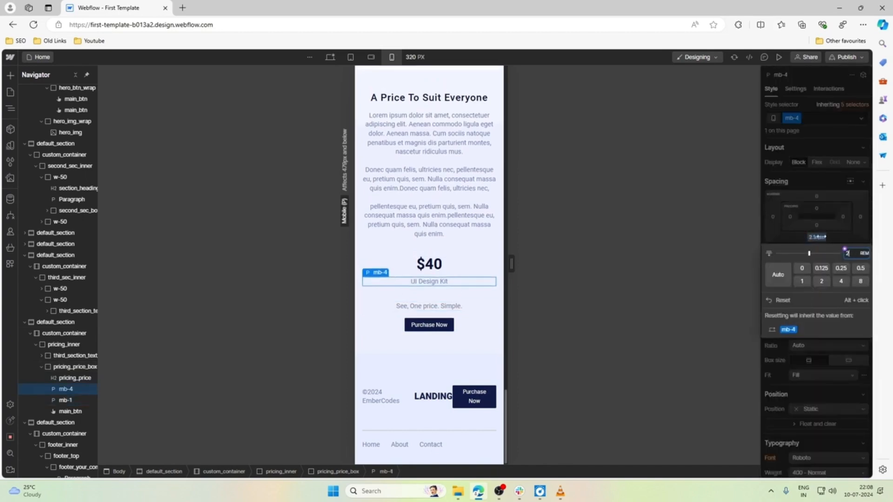
key("Down")
key("Down")
key("Down")
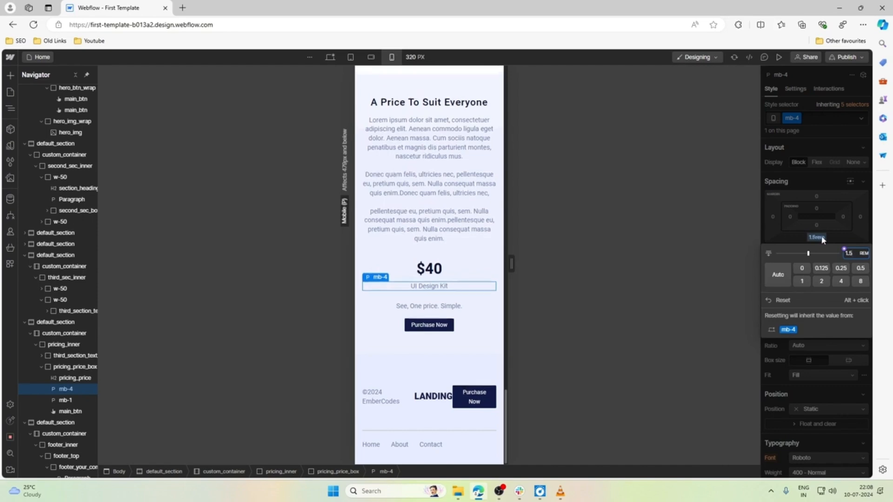
Set the footer_top flex layout to wrap and reduce its top padding to 1.5 rem for mobile portrait.
left_click(424, 409)
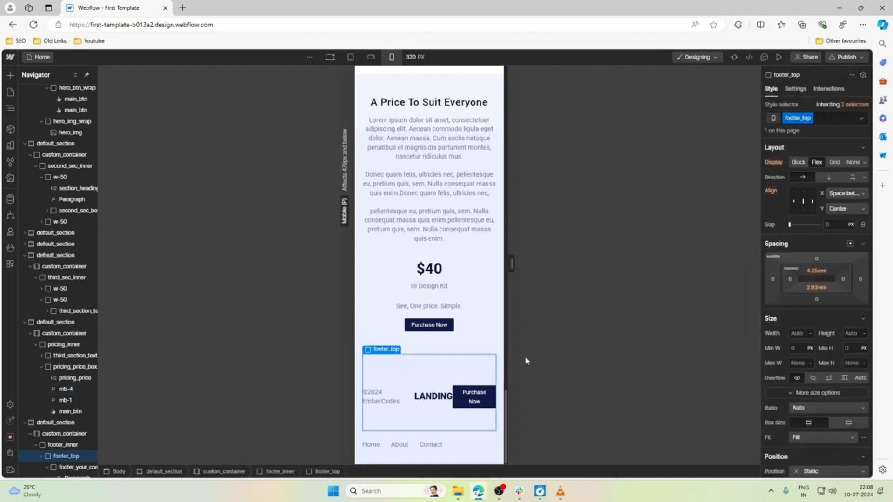
left_click(853, 177)
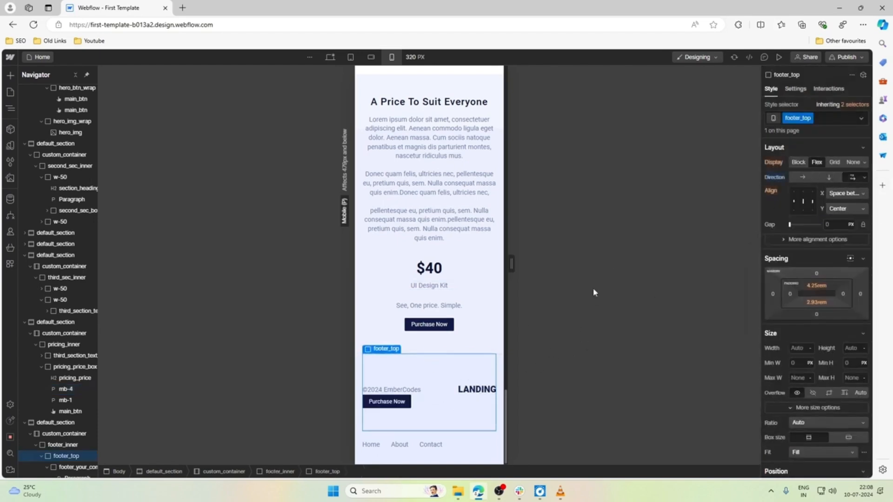
left_click(817, 286)
type("2.5")
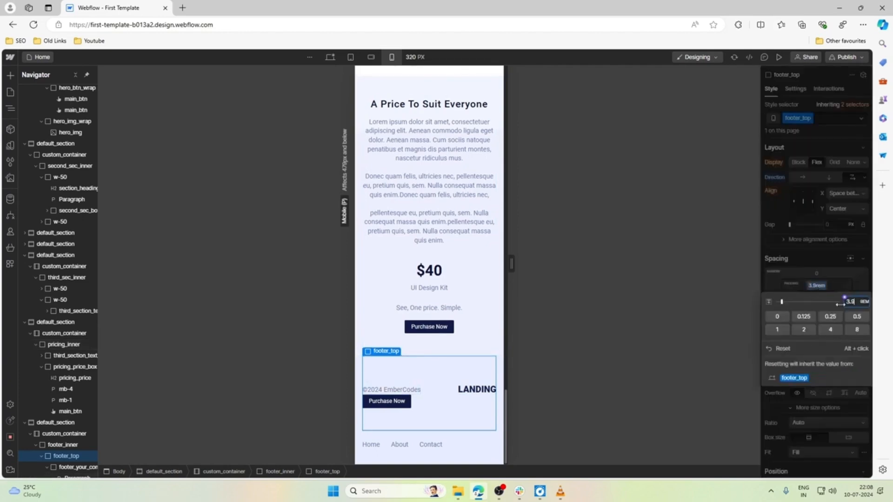
key("Down")
key("Down")
key("Down")
key("Down")
key("Down")
key("Down")
key("Down")
key("Down")
key("Down")
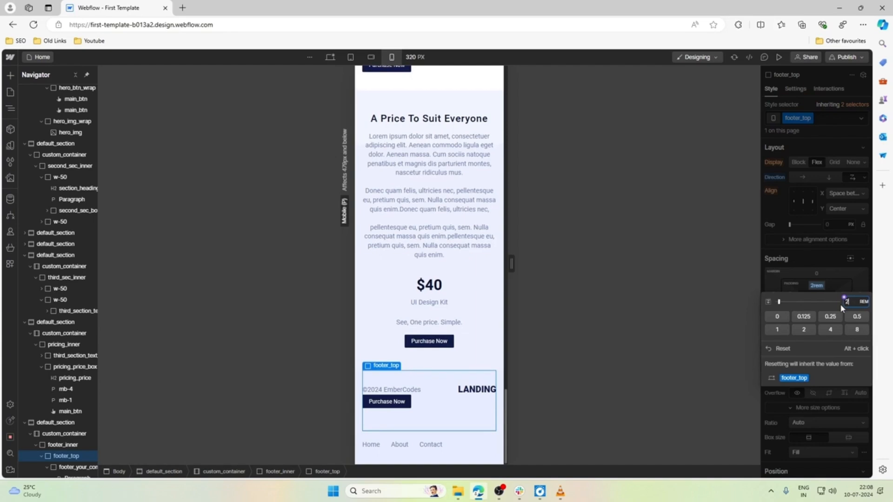
key("Down")
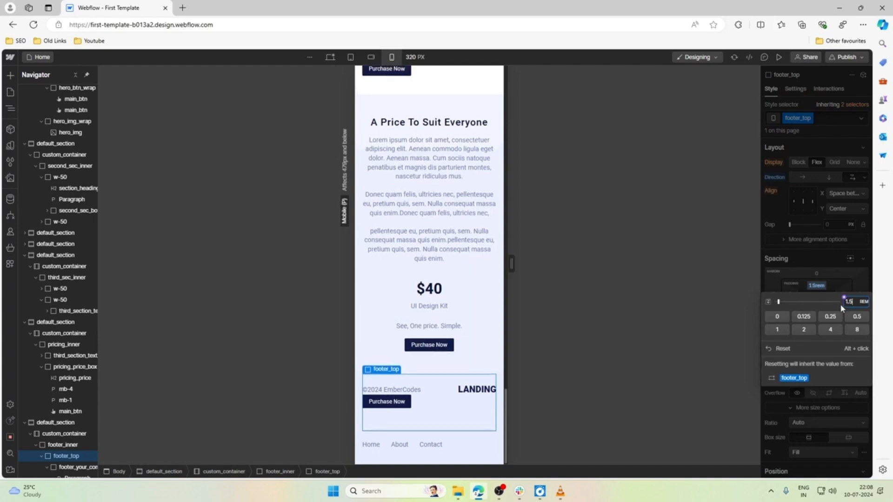
key("Return")
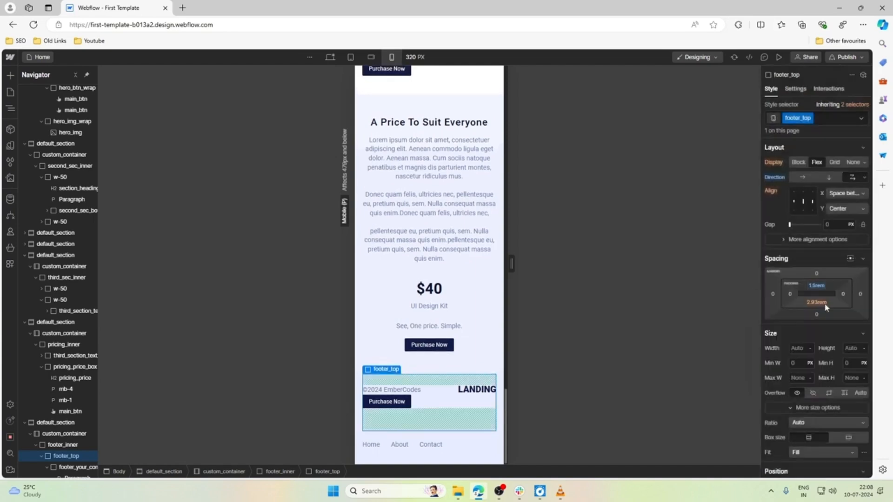
Set the bottom padding of footer_top to 1.5 rem for mobile portrait.
left_click(818, 303)
key("Down")
key("Down")
key("Down")
key("Down")
key("Down")
key("Down")
key("Down")
key("Down")
key("Down")
key("Down")
key("Down")
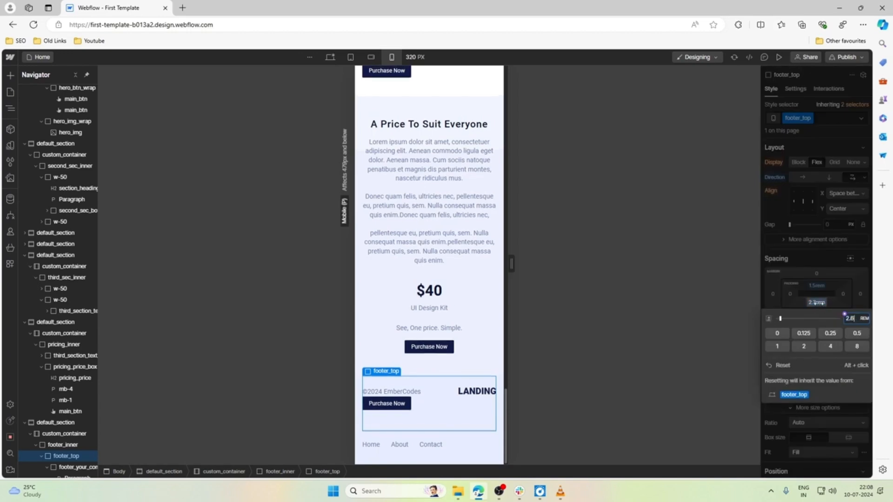
key("Down")
key("Down")
key("Down")
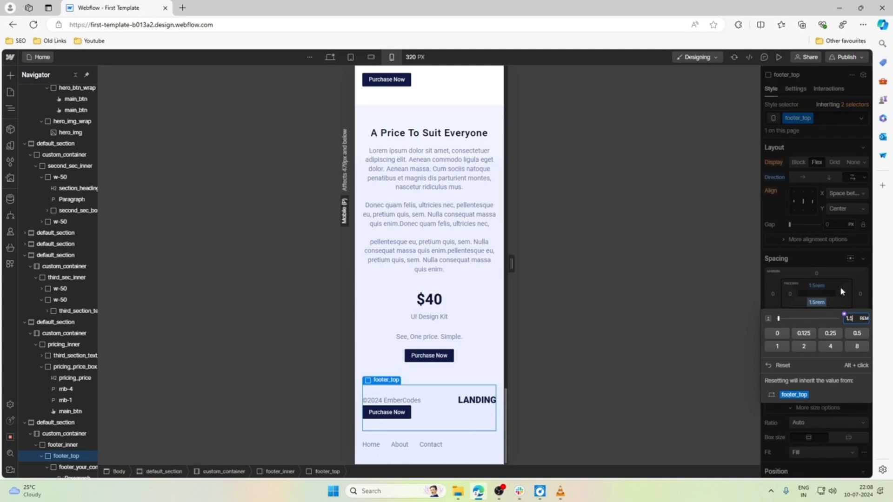
Set the top padding of footer_top to 2 rem for mobile portrait.
left_click(818, 285)
key("Up")
key("Up")
key("Up")
key("Up")
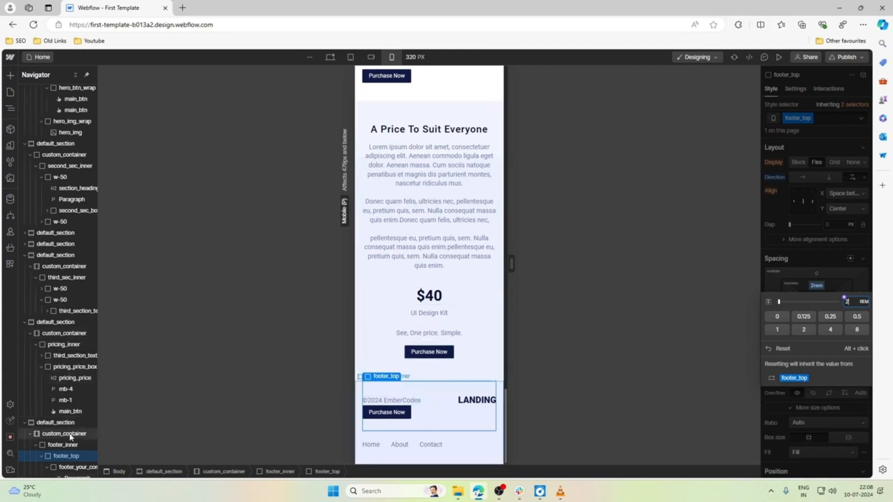
Collapse the footer's child wrappers in the element tree and stack the footer_top items vertically for mobile portrait.
scroll(56, 428, "down", 2)
left_click(47, 395)
left_click(47, 405)
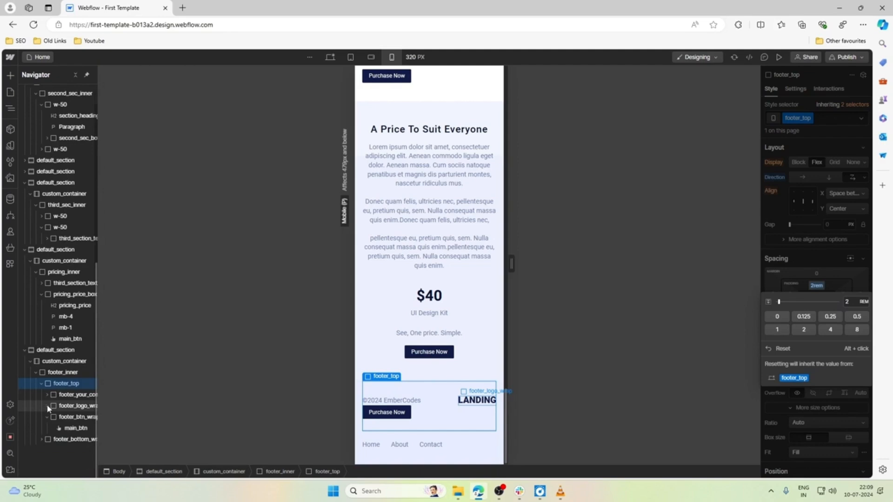
left_click(48, 418)
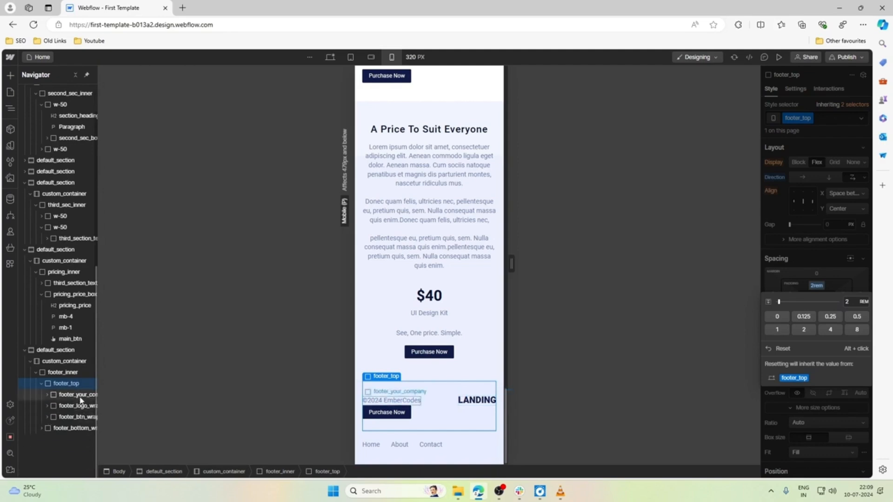
left_click(463, 370)
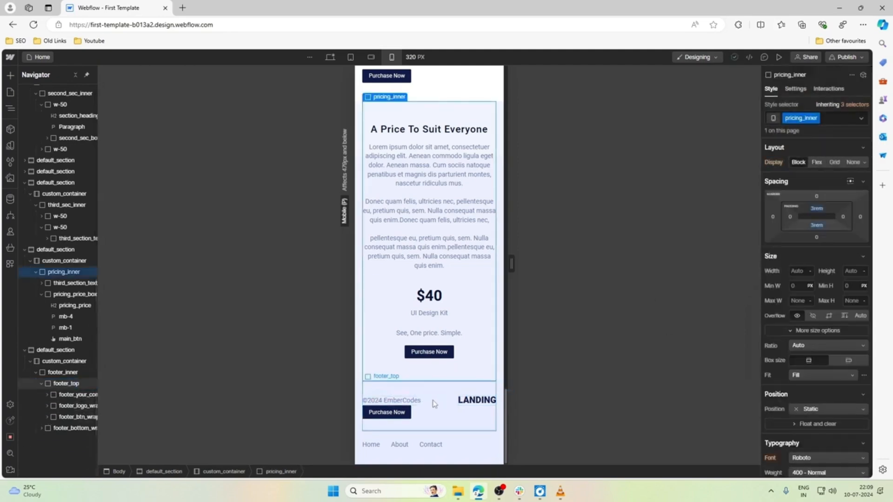
left_click(419, 403)
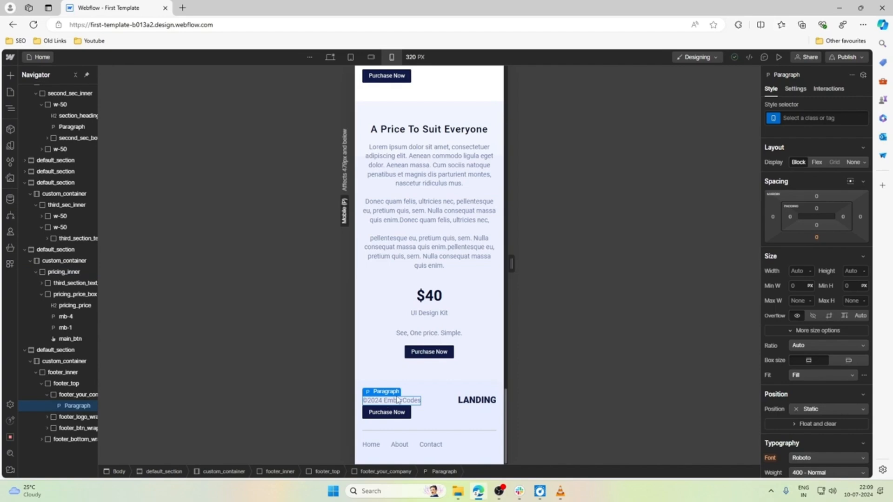
left_click(48, 395)
left_click(72, 399)
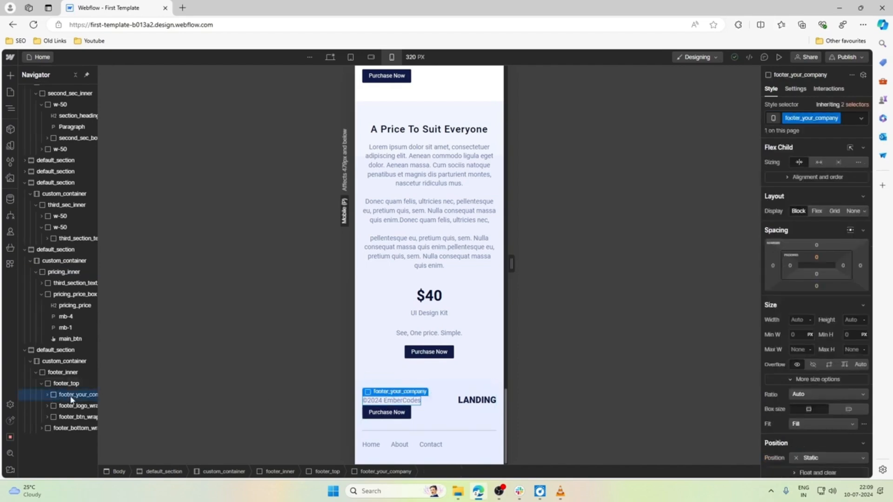
left_click(66, 383)
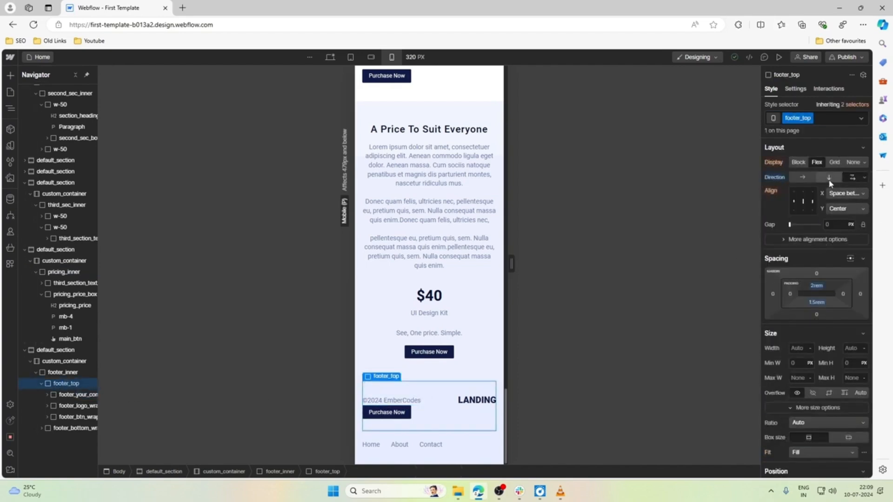
left_click(830, 179)
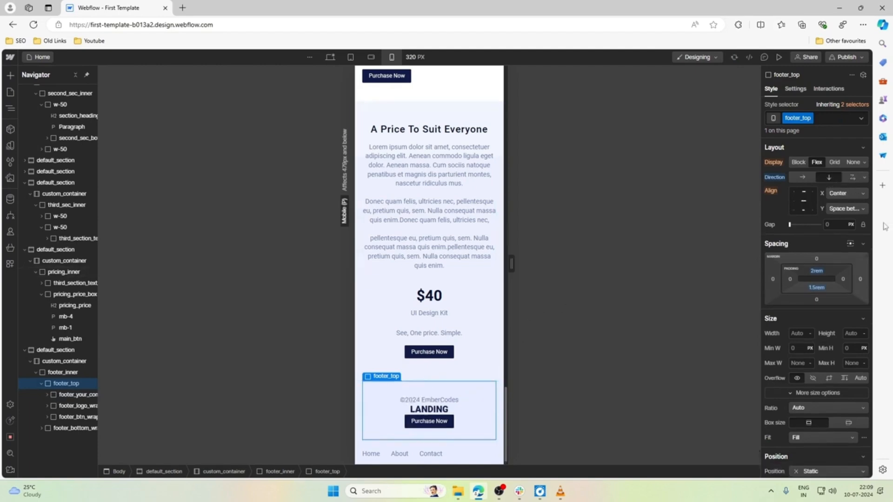
Give the stacked footer_top items a 0.5 rem gap and center them horizontally for mobile portrait.
left_click(793, 199)
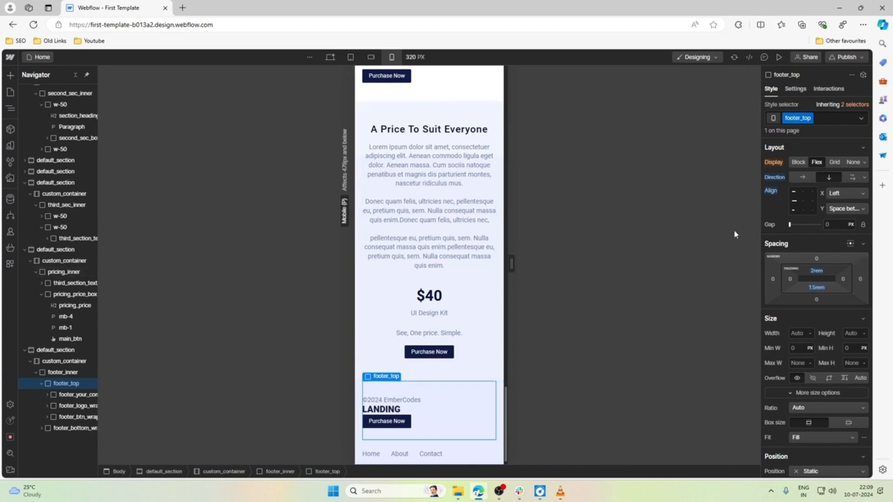
scroll(445, 403, "down", 1)
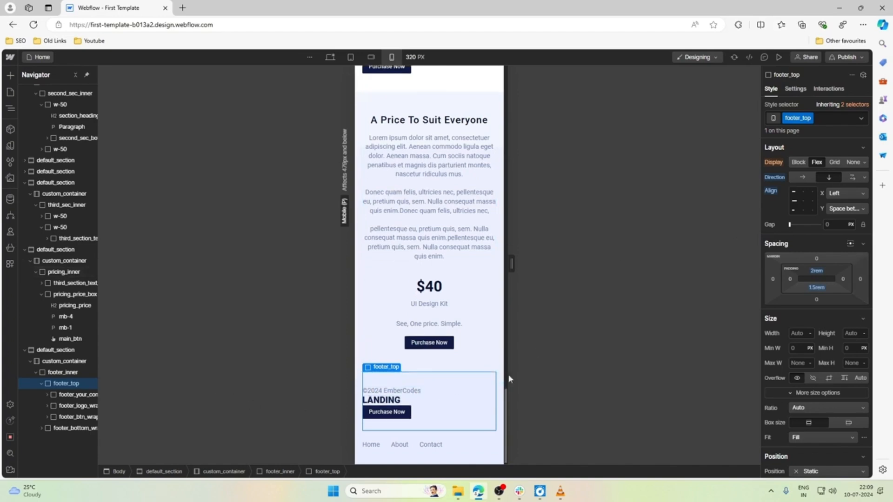
left_click(832, 224)
key("Return")
scroll(554, 319, "down", 1)
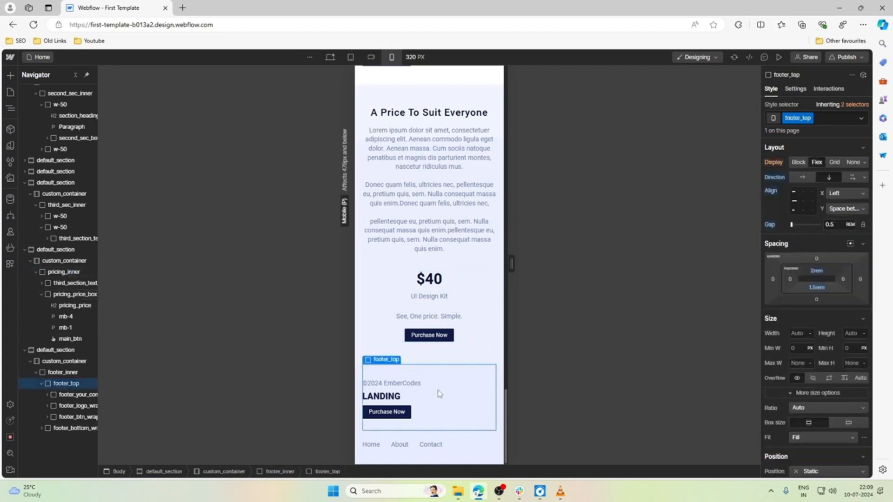
left_click(803, 201)
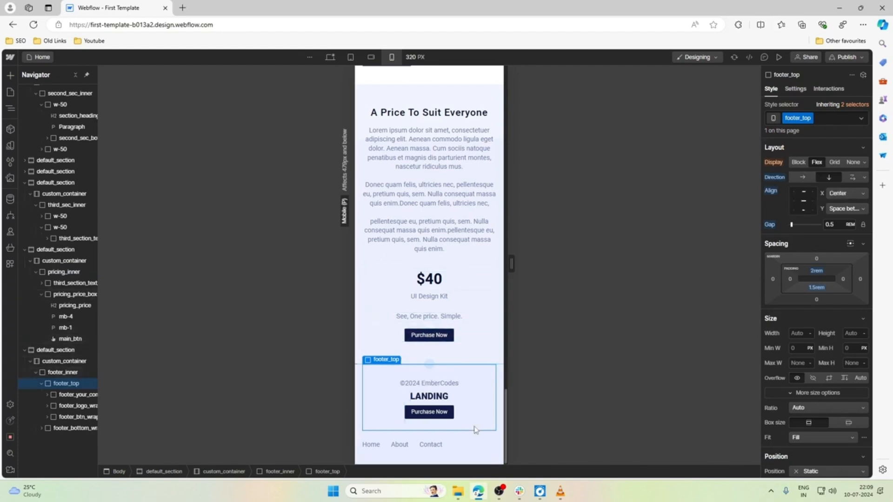
Stack the links and social icons in footer_bottom_wrap vertically and center them horizontally for mobile portrait.
left_click(473, 443)
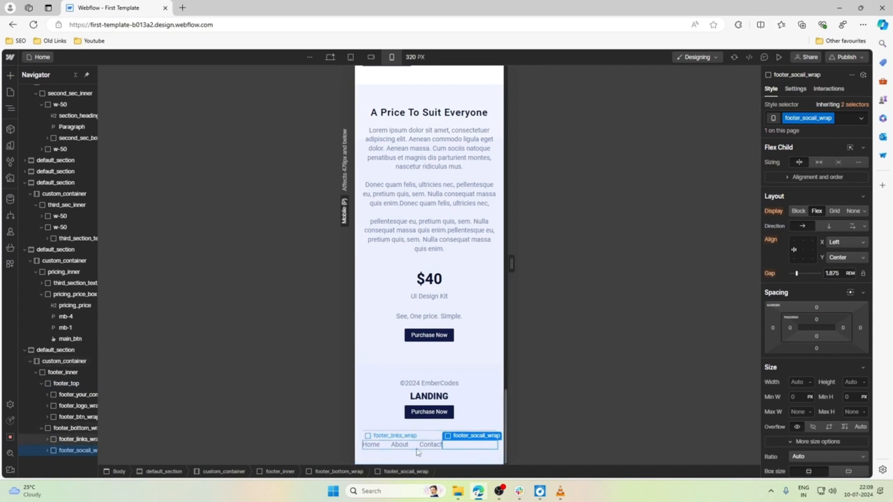
left_click(401, 445)
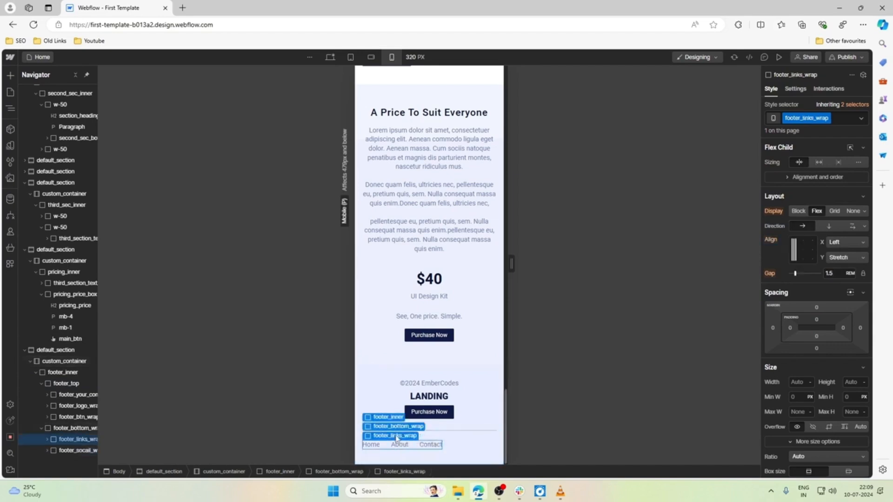
left_click(396, 434)
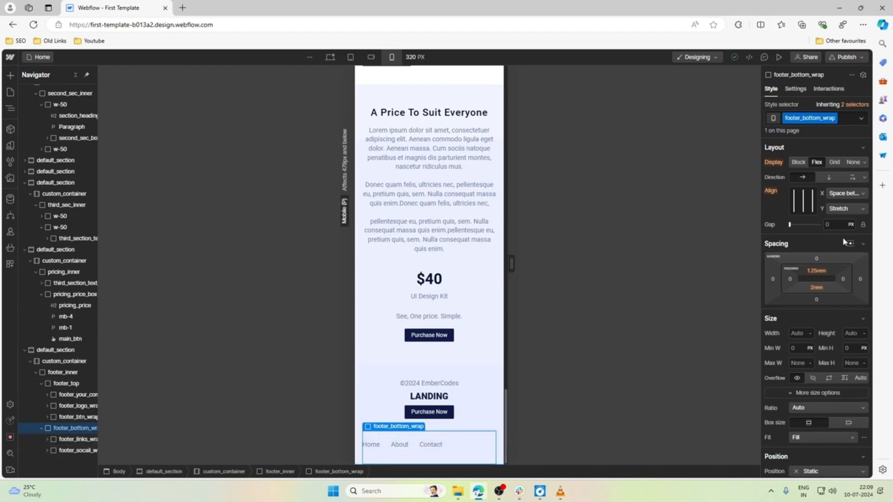
left_click(852, 180)
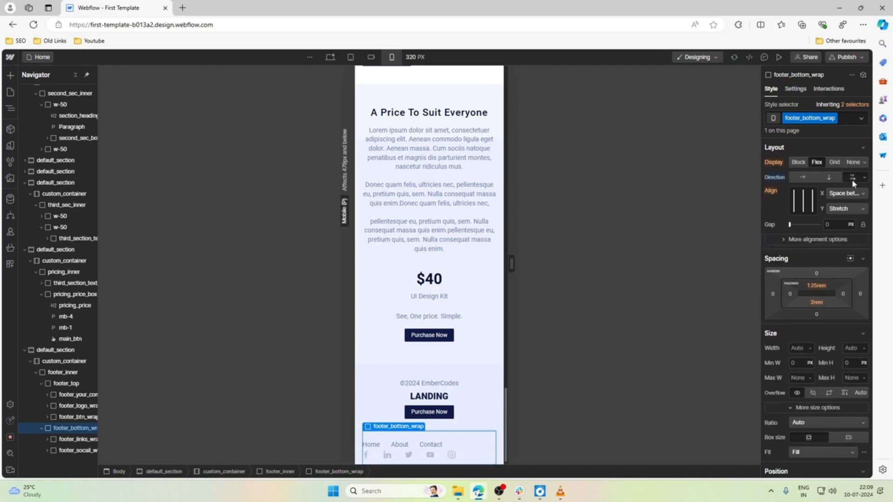
left_click(831, 179)
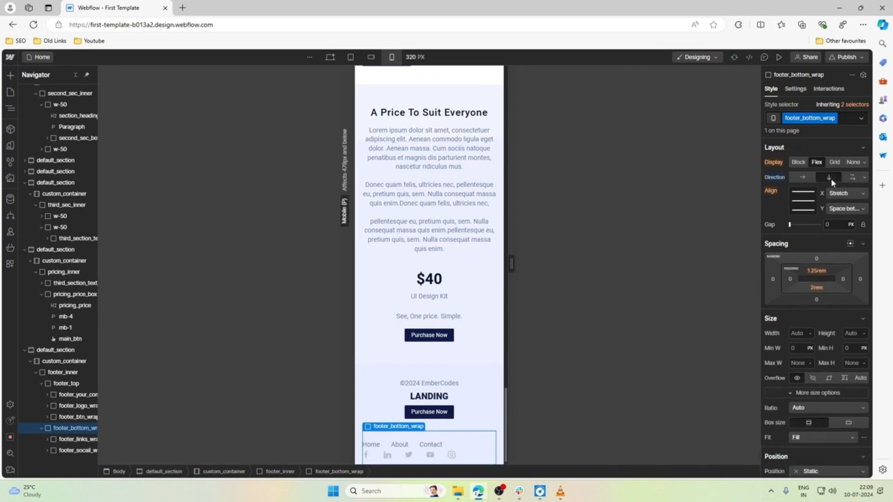
left_click(805, 193)
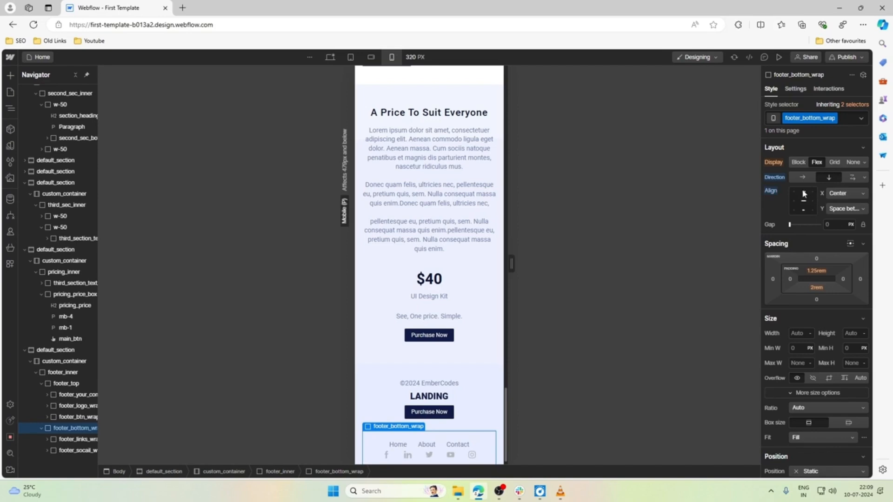
Stack the Home, About and Contact links in footer_links_wrap vertically and center them horizontally.
scroll(414, 418, "down", 1)
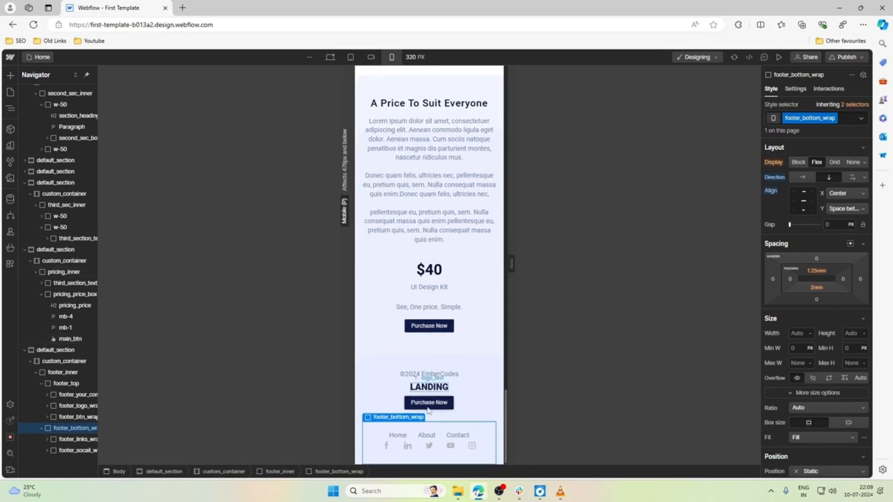
left_click(413, 439)
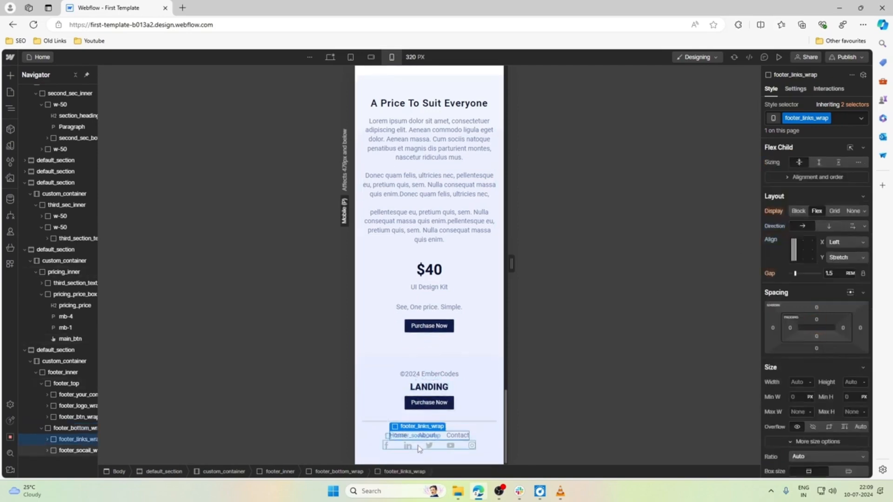
left_click(829, 227)
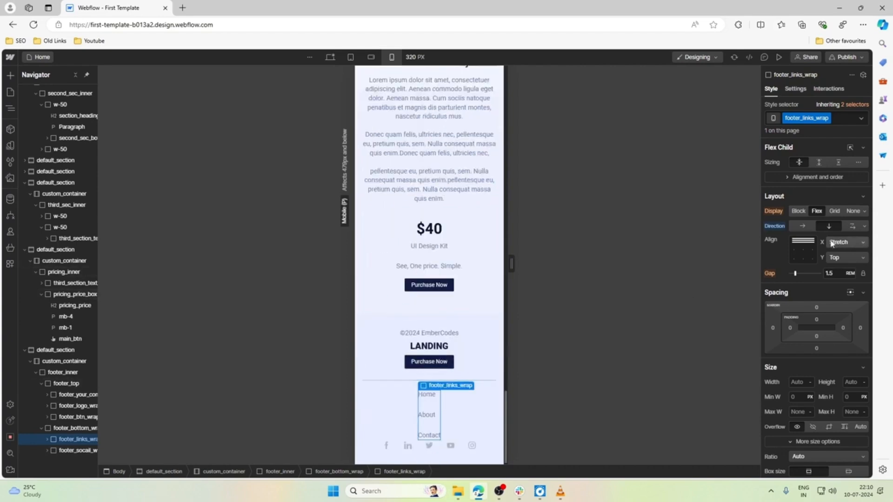
left_click(804, 242)
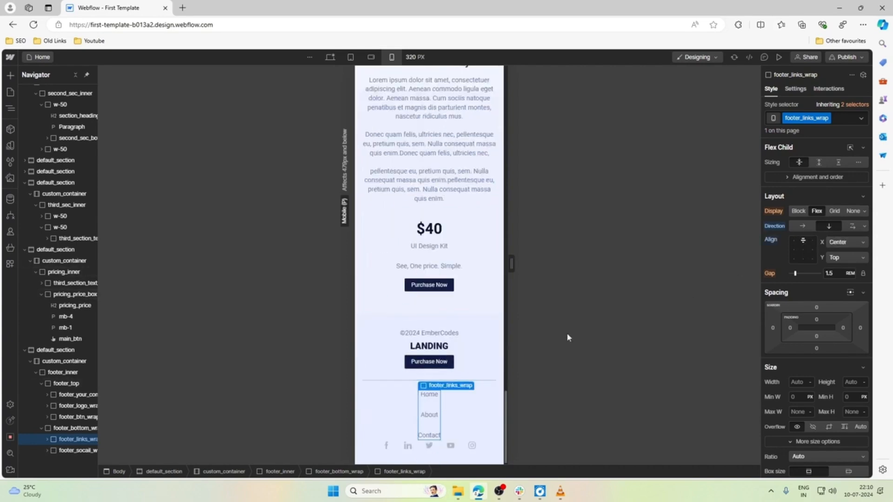
Reduce the gap between the links in footer_links_wrap to 0.7 rem for mobile portrait.
left_click(442, 447)
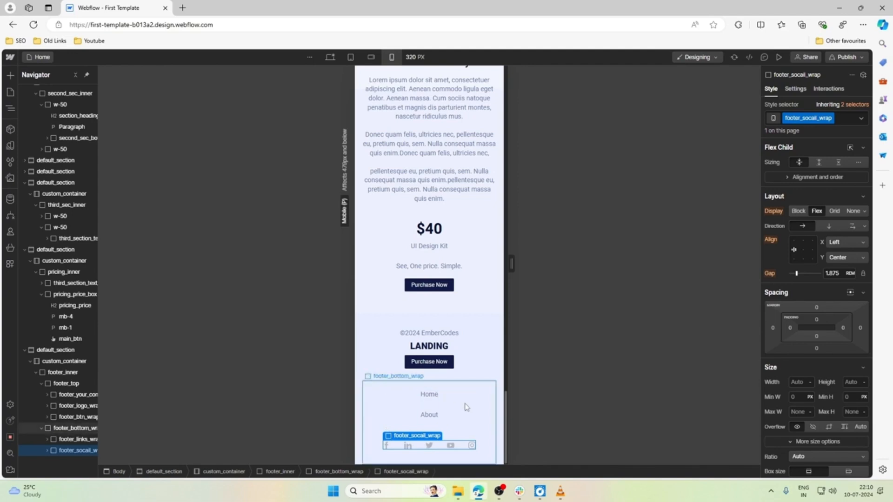
left_click(427, 404)
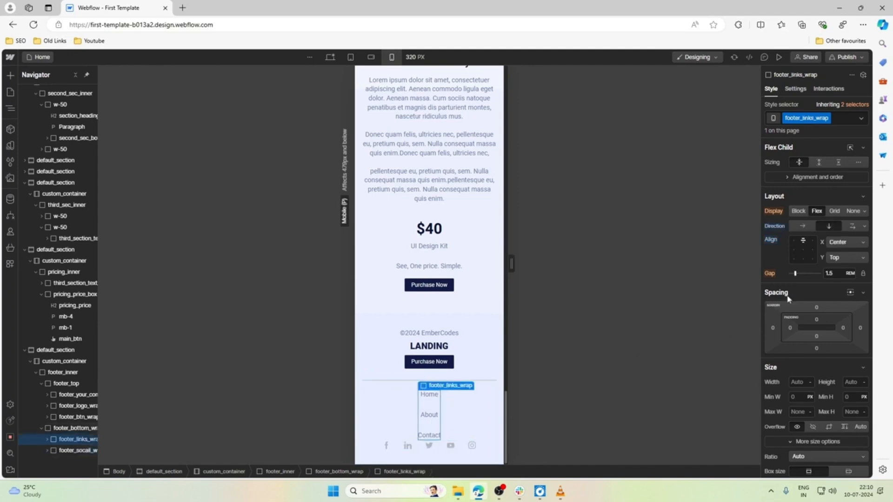
left_click(431, 395)
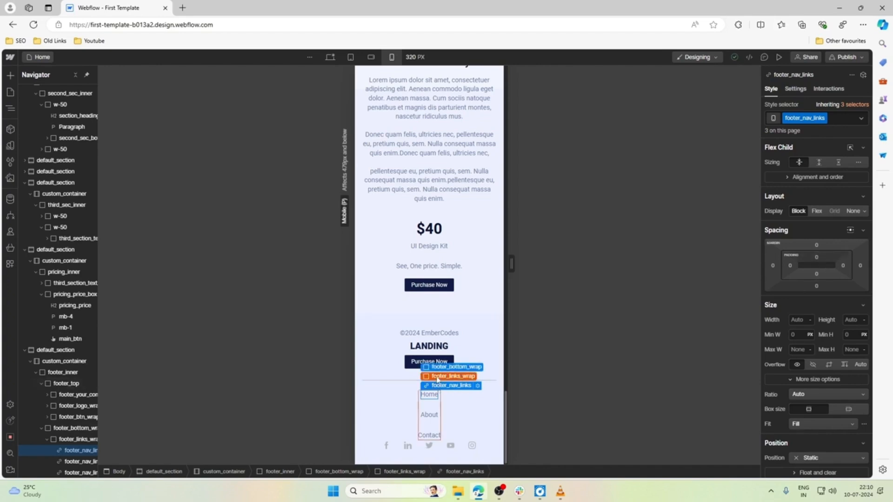
left_click(437, 377)
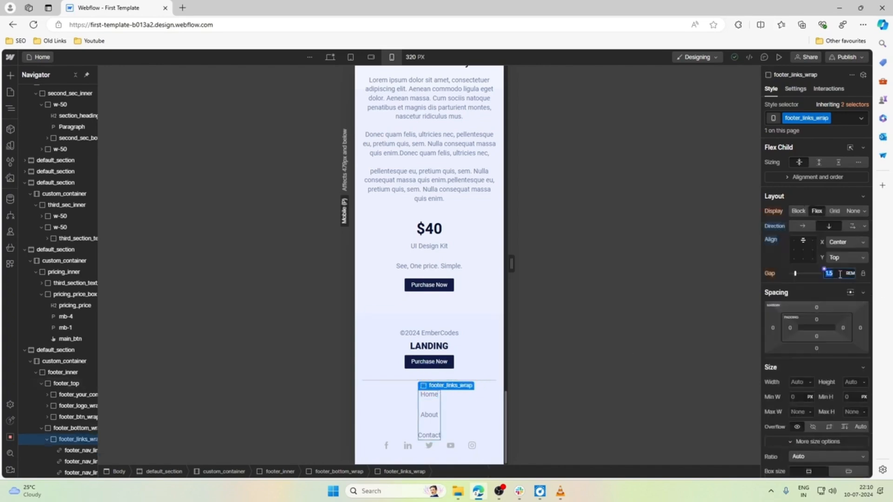
key("Down")
key("Down")
key("Down")
key("Down")
key("Down")
key("Down")
key("Down")
key("Down")
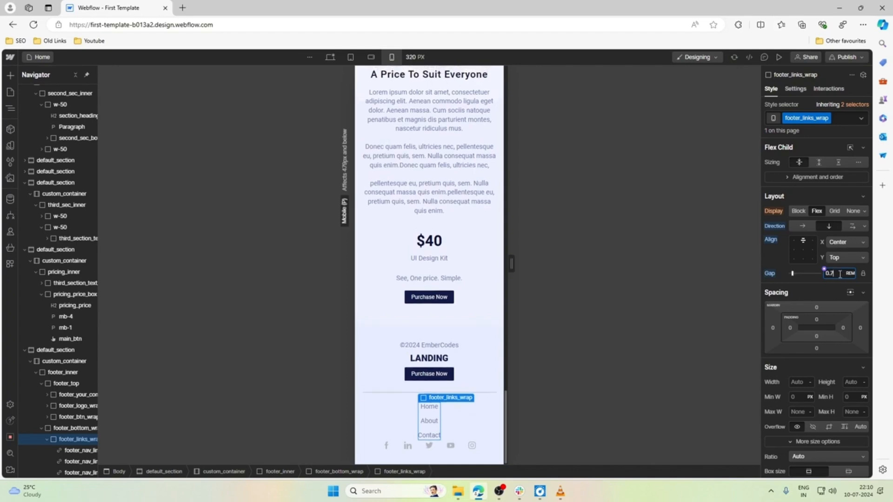
Reduce the footer_links_wrap gap to 0.5 rem and give it a 0.75 rem bottom margin for mobile portrait.
key("Down")
key("Down")
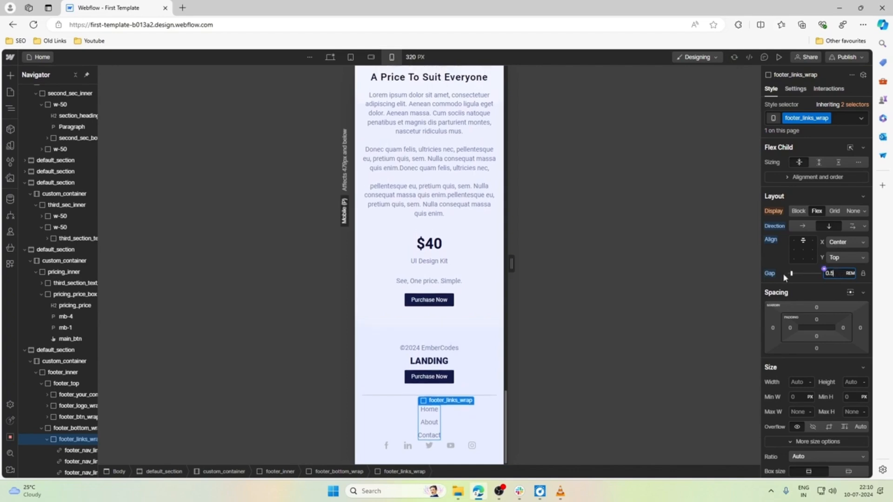
left_click(424, 401)
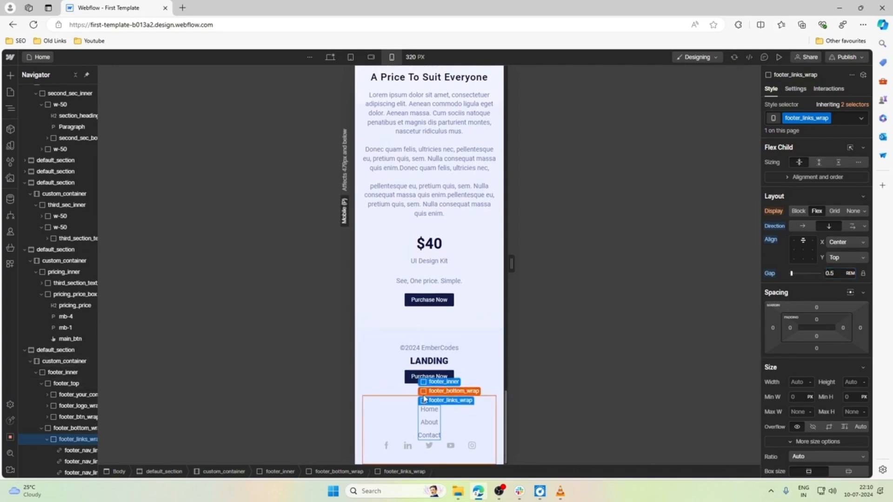
left_click(817, 349)
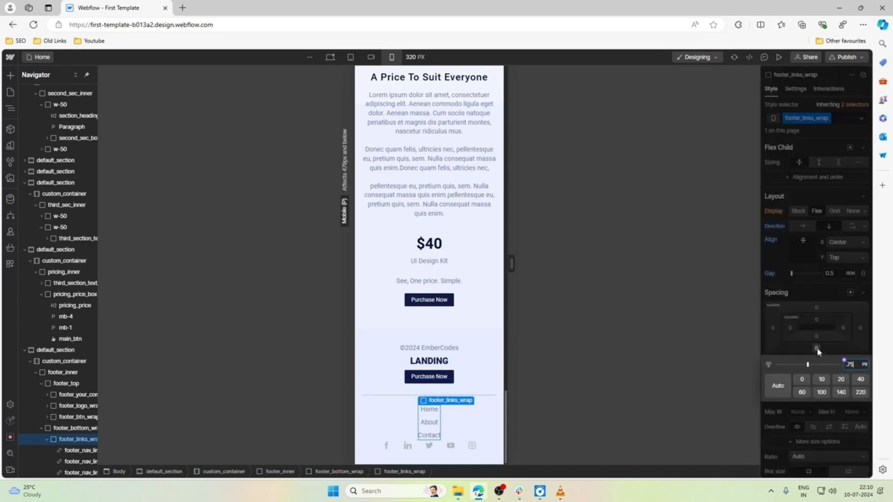
type("0.75rem")
key("Return")
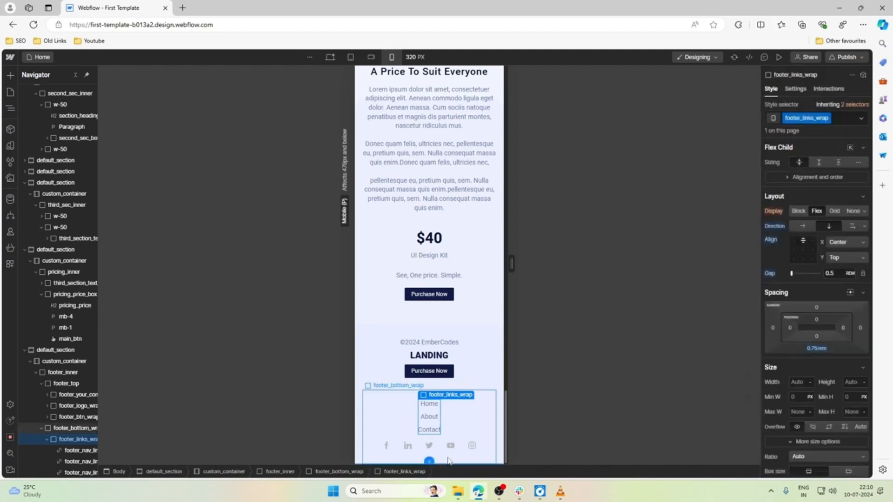
Set the bottom padding of footer_bottom_wrap to 1 rem for mobile portrait.
left_click(427, 461)
left_click(817, 287)
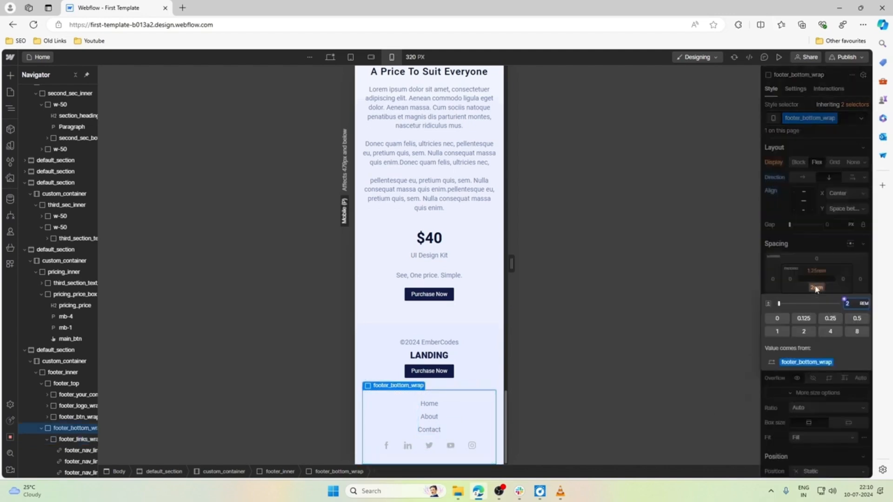
type("1.5")
key("Down")
key("Down")
key("Down")
key("Down")
key("Down")
key("Down")
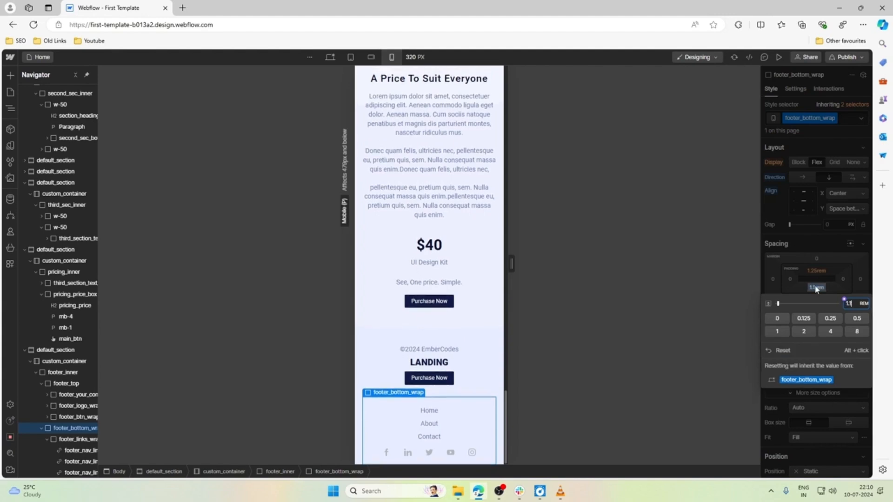
key("Up")
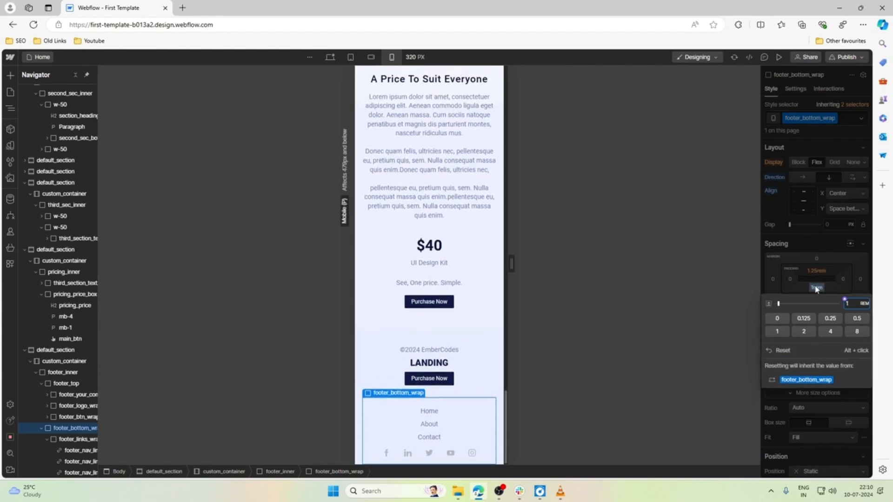
Increase the gap between the stacked items in footer_top to 1 rem for mobile portrait.
left_click(476, 345)
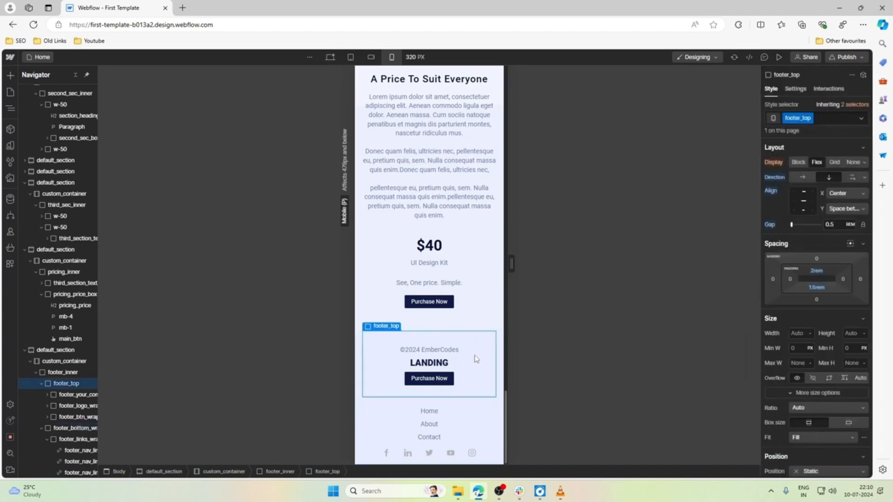
left_click(498, 241)
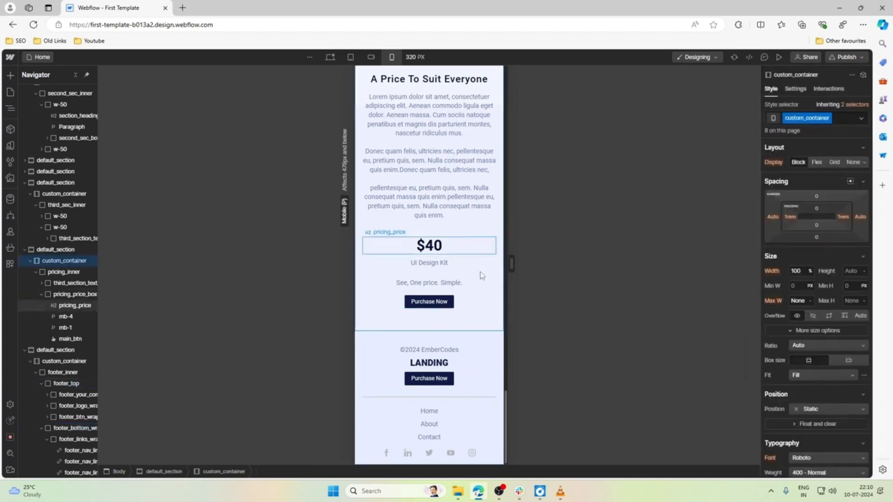
left_click(415, 359)
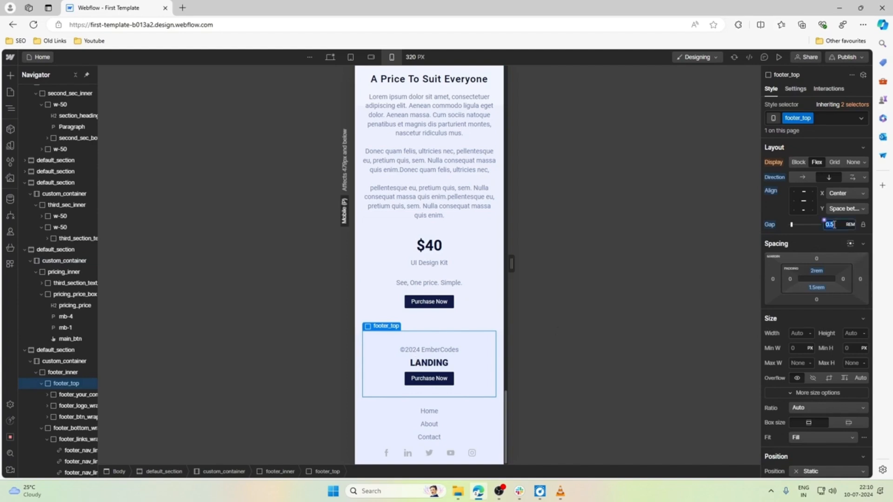
type("1")
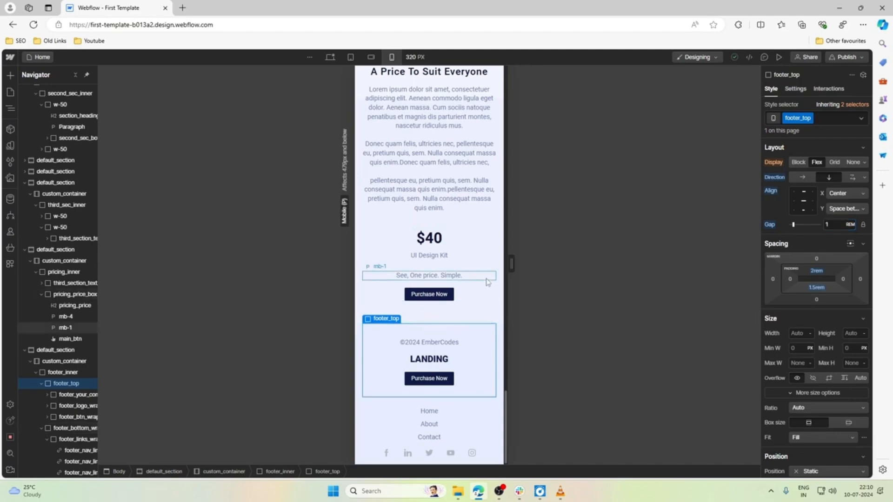
left_click(474, 265)
Preview the page and examine its mobile layout at different canvas widths, from the hero down to the footer.
scroll(475, 251, "up", 15)
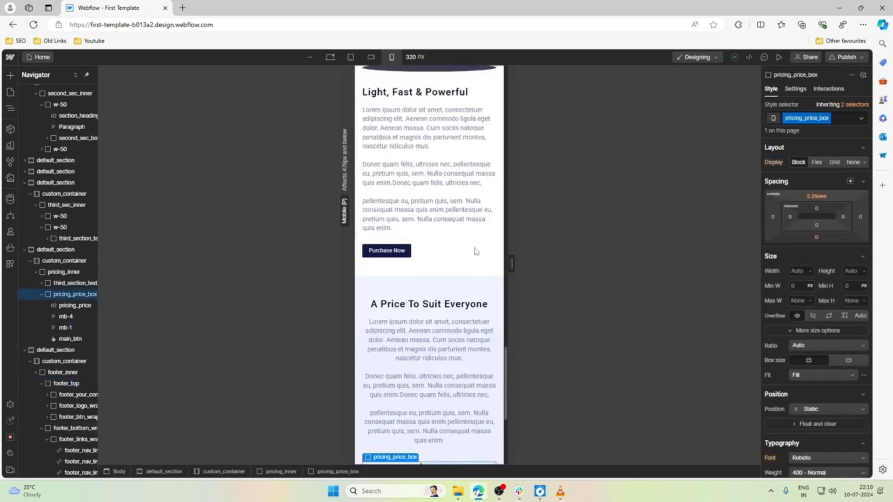
scroll(476, 252, "up", 15)
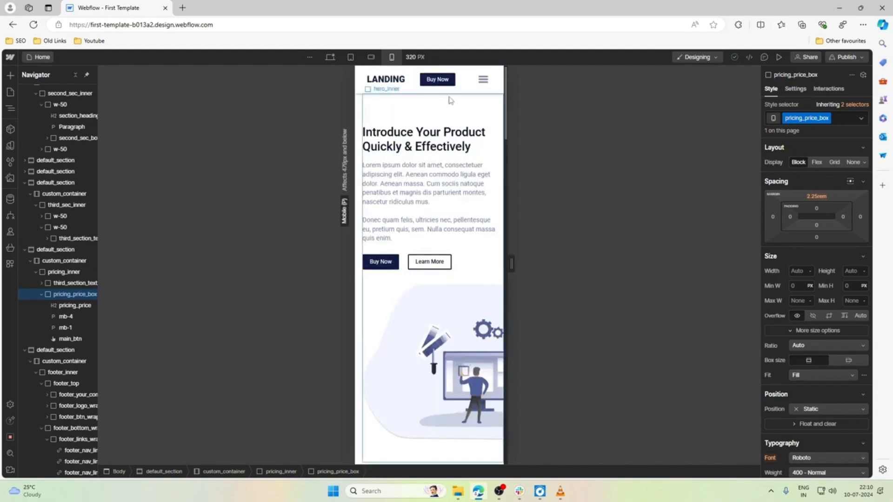
left_click(779, 57)
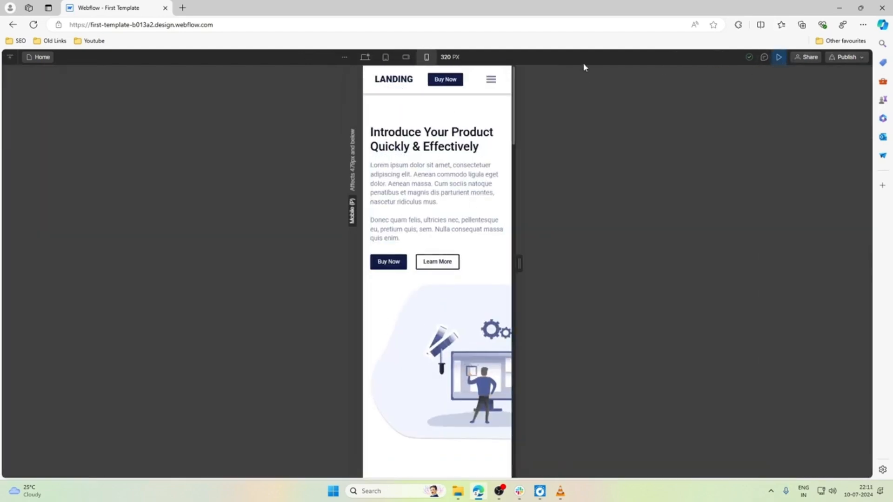
left_click_drag(519, 266, 703, 270)
left_click_drag(667, 267, 518, 261)
scroll(488, 273, "down", 3)
scroll(488, 274, "down", 15)
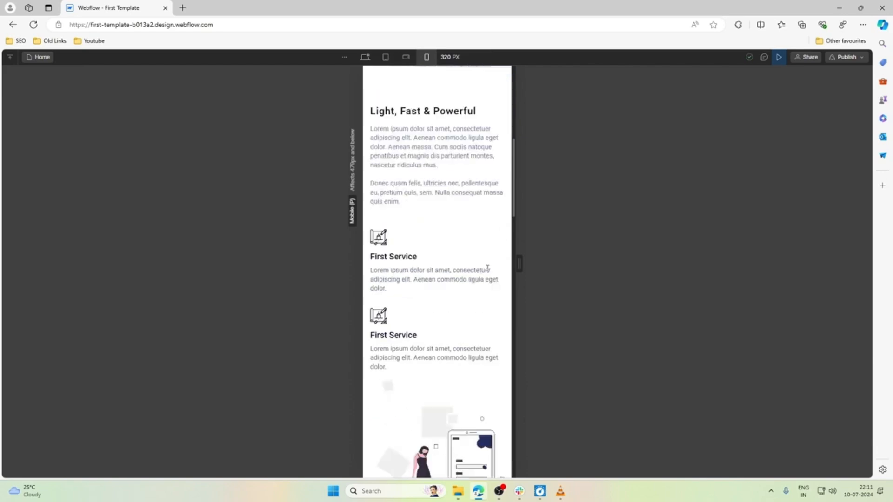
scroll(488, 273, "down", 10)
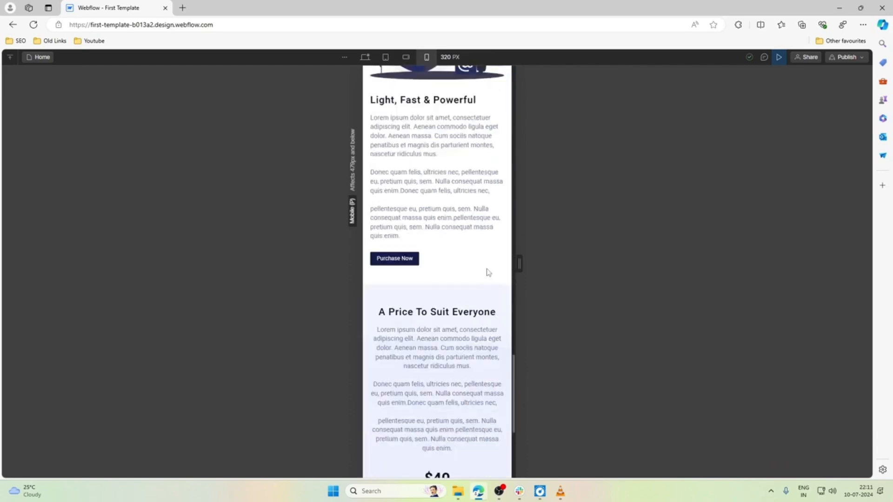
scroll(488, 273, "up", 2)
scroll(488, 273, "down", 2)
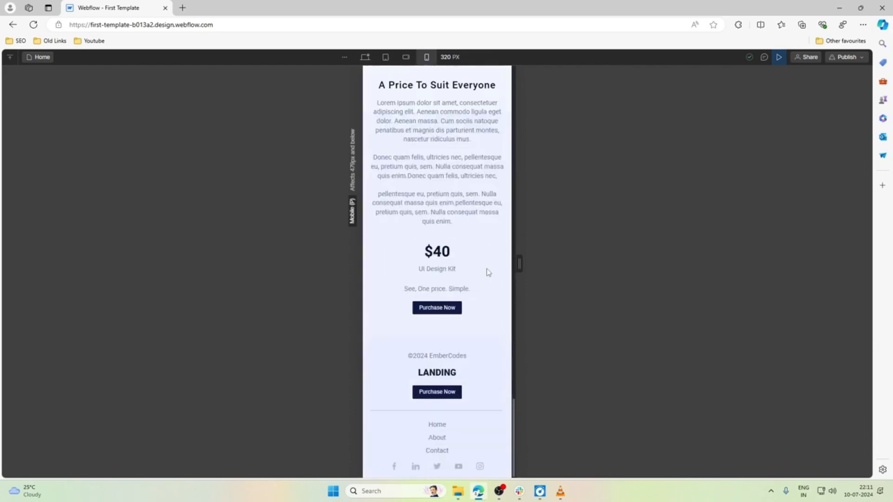
Check the page at the desktop breakpoint in preview and return to editing at the mobile portrait breakpoint.
left_click(365, 57)
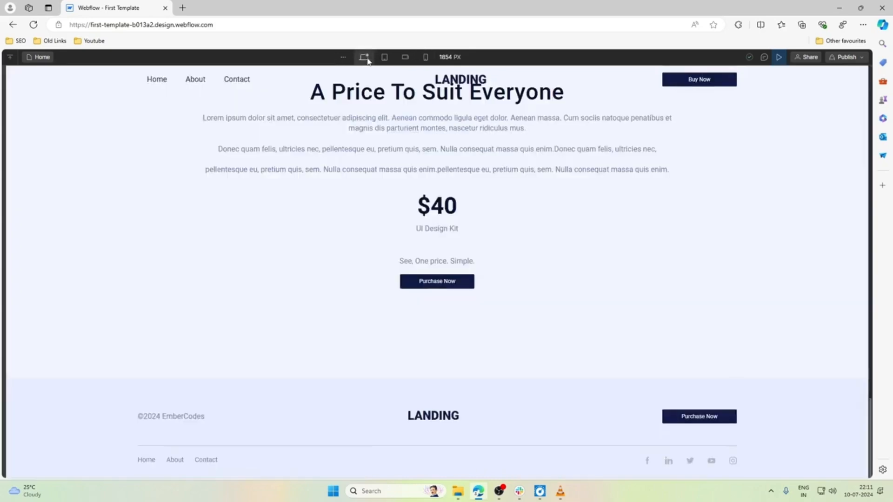
scroll(616, 169, "up", 5)
left_click(779, 58)
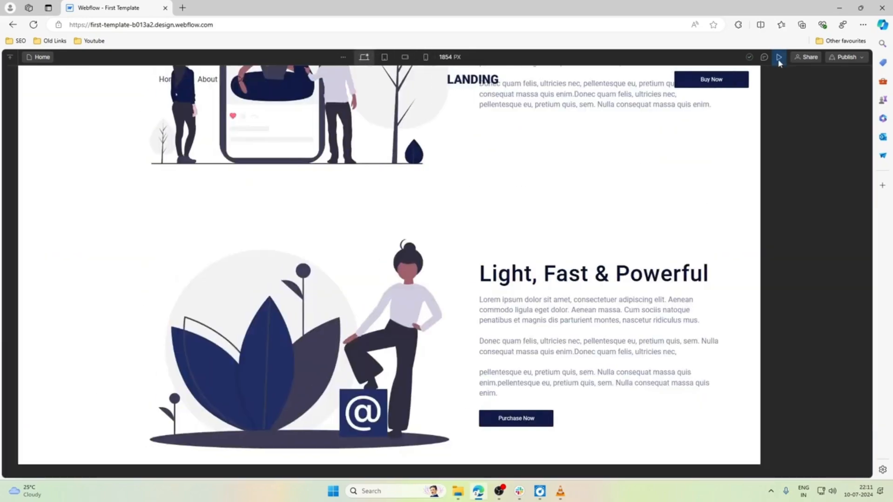
left_click(390, 57)
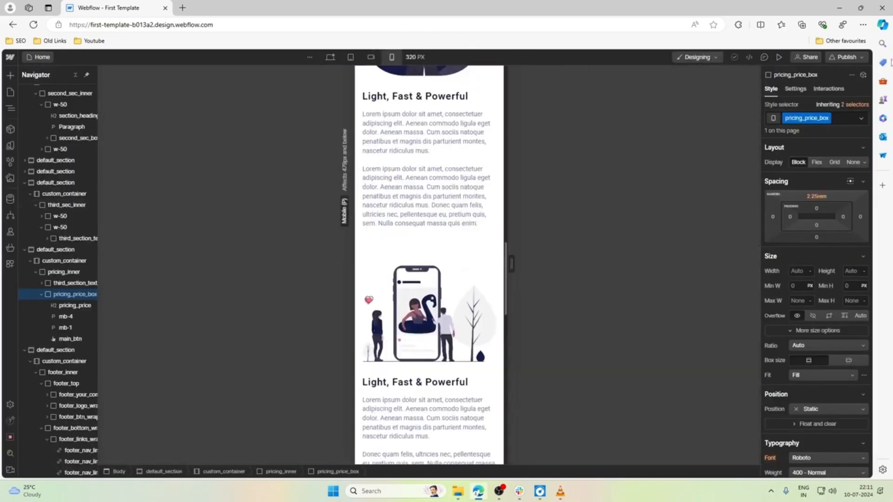
Publish the site to the staging domain first-template-b013a2.webflow.io and open the published page in a new browser tab.
left_click(855, 57)
left_click(799, 190)
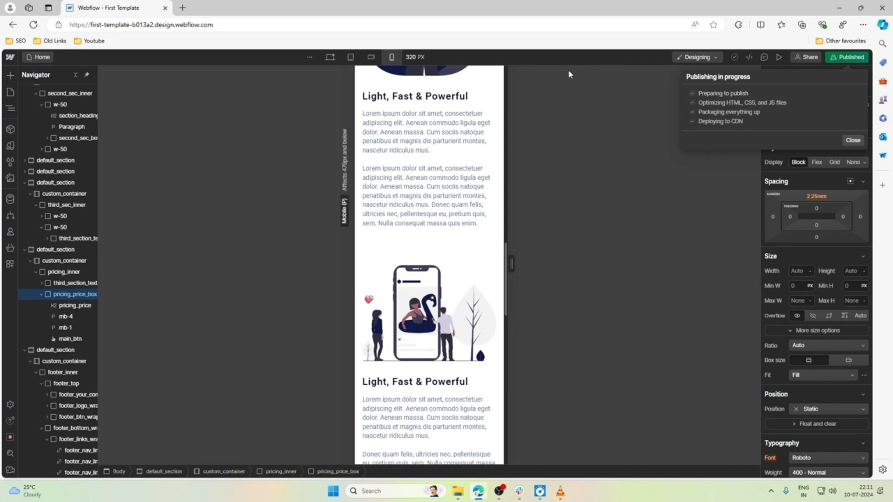
left_click(183, 8)
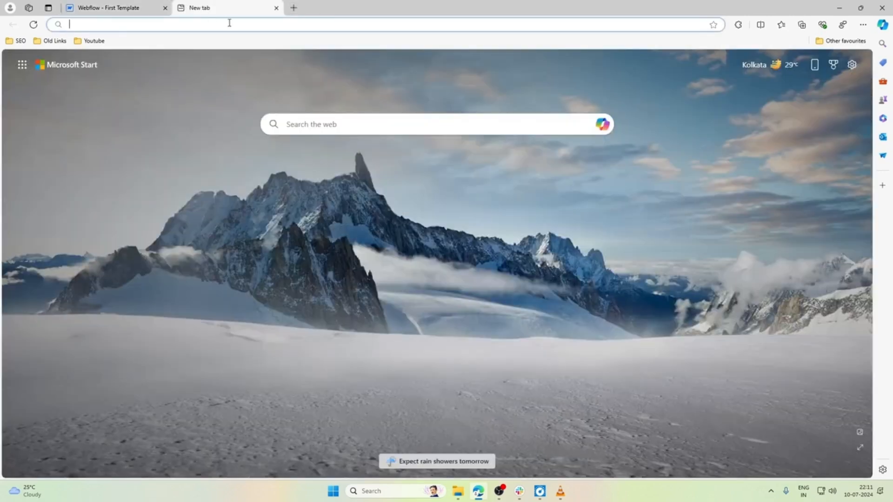
left_click(154, 6)
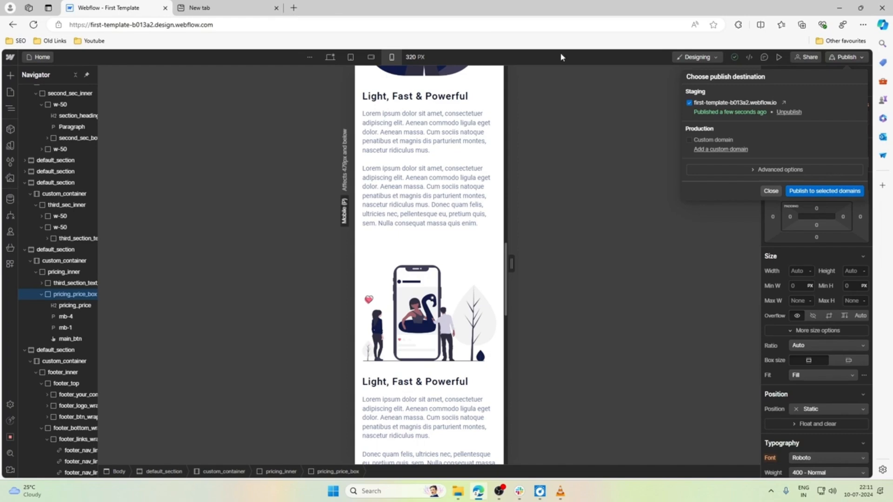
left_click(784, 103)
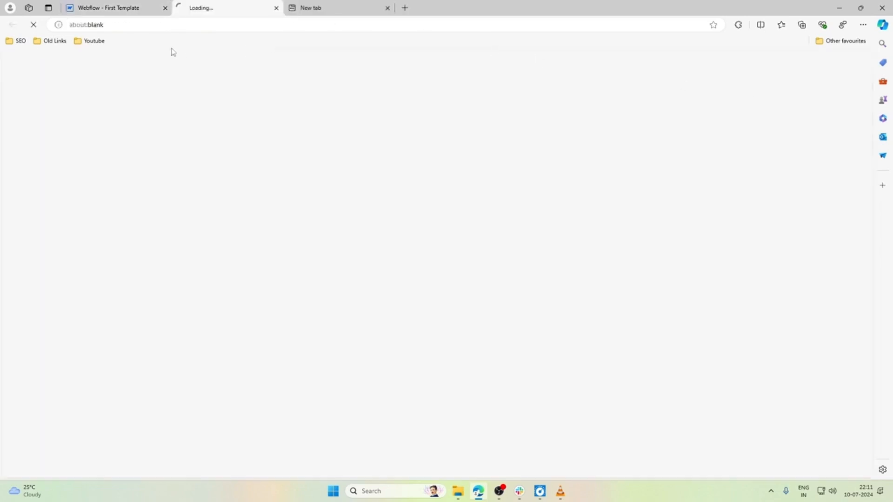
left_click(209, 26)
left_click(232, 26)
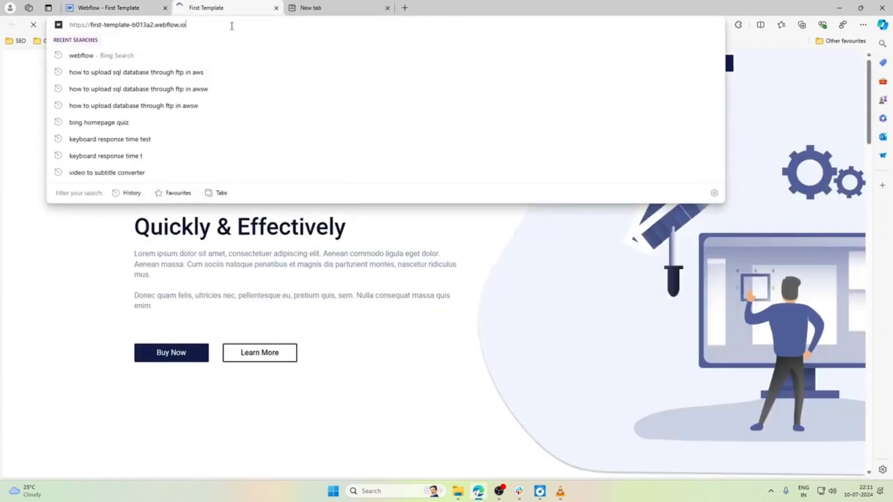
Inspect the published page with device emulation turned on and shrink the developer tools to enlarge the page view.
right_click(354, 166)
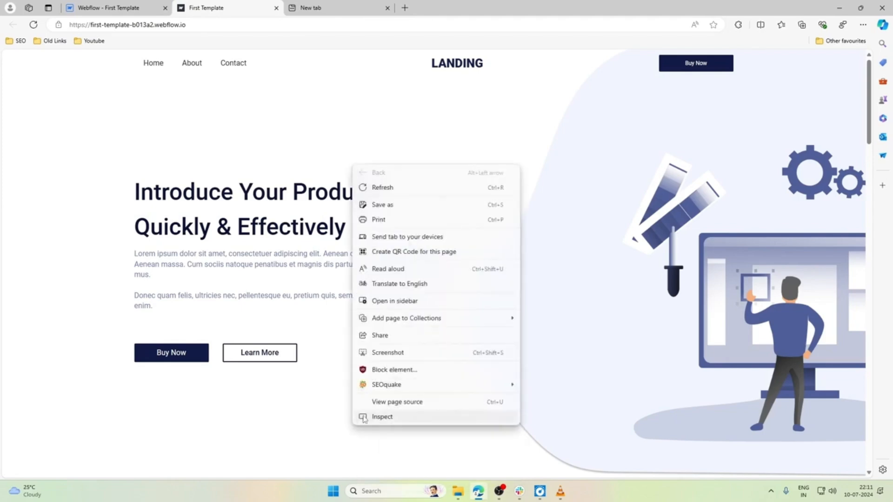
left_click(364, 418)
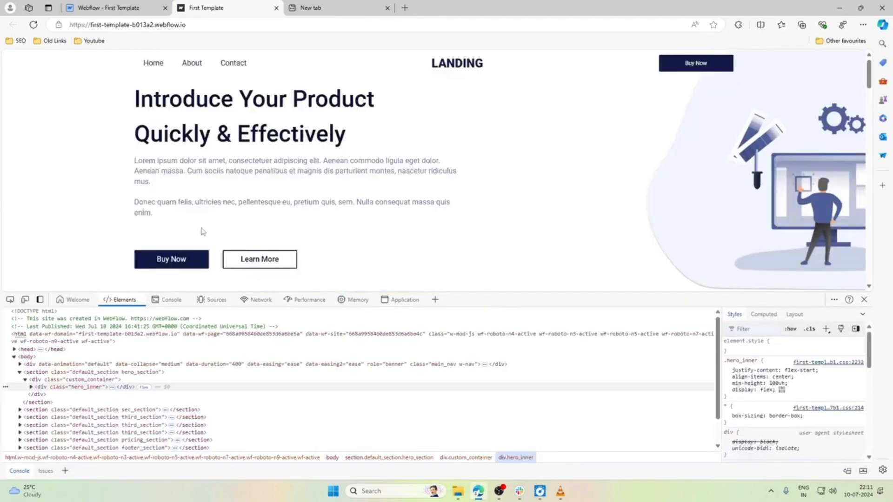
left_click(25, 300)
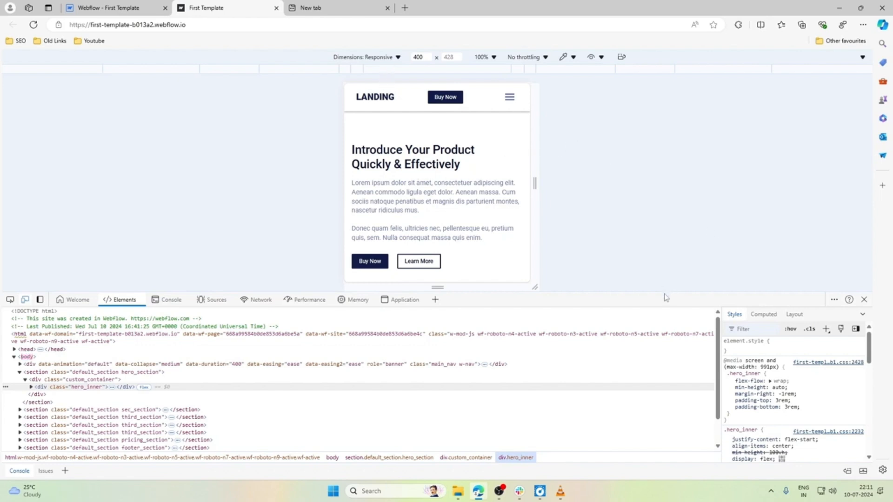
left_click_drag(658, 292, 612, 499)
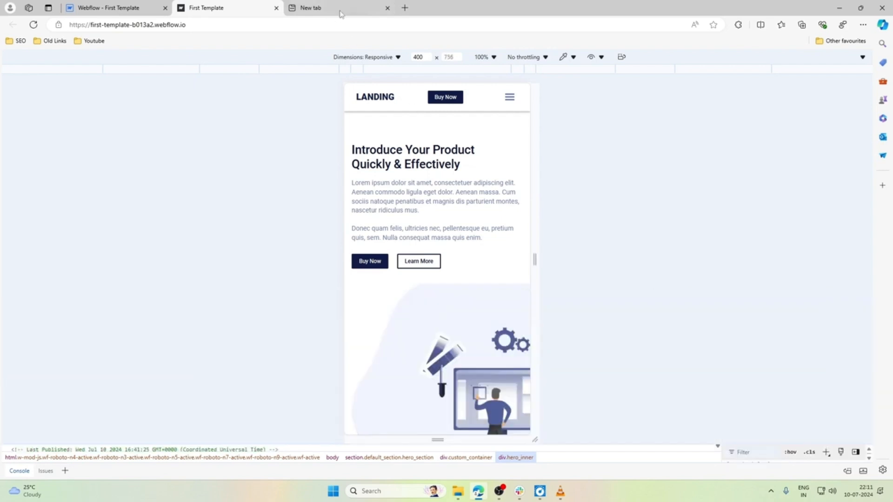
Emulate an iPhone SE and examine the published page's layout from the hero section down to the footer.
left_click(365, 57)
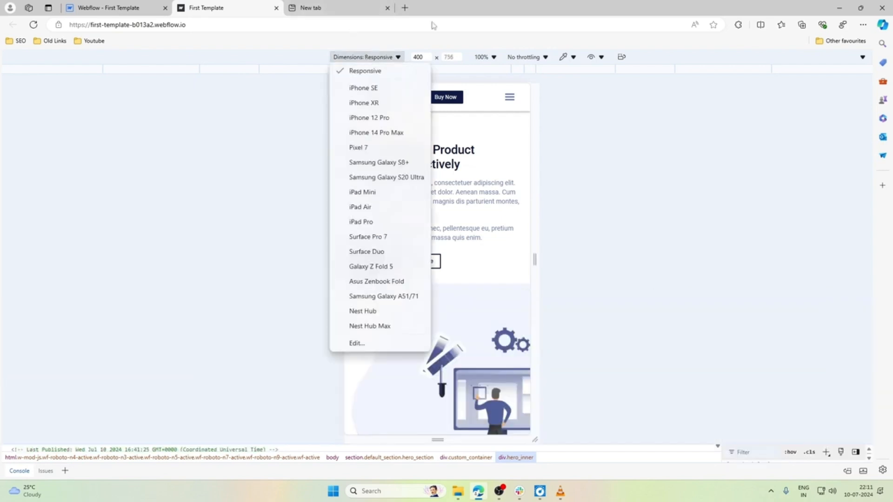
left_click(362, 89)
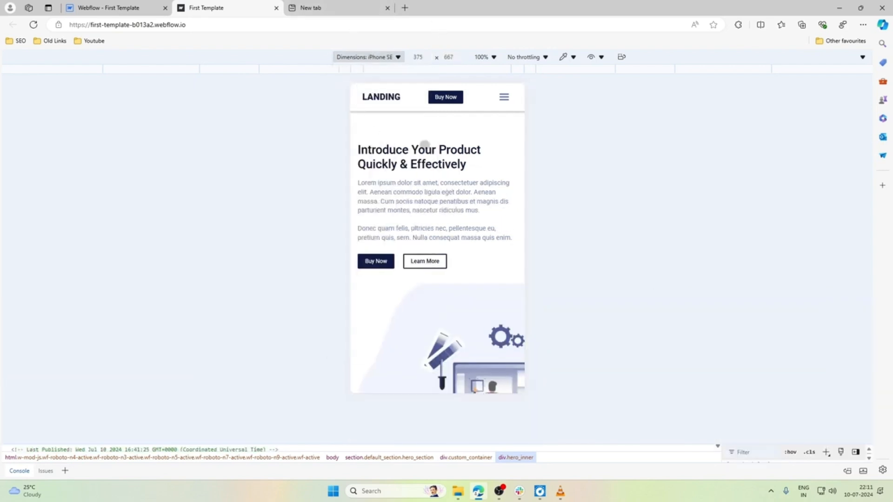
scroll(425, 144, "down", 10)
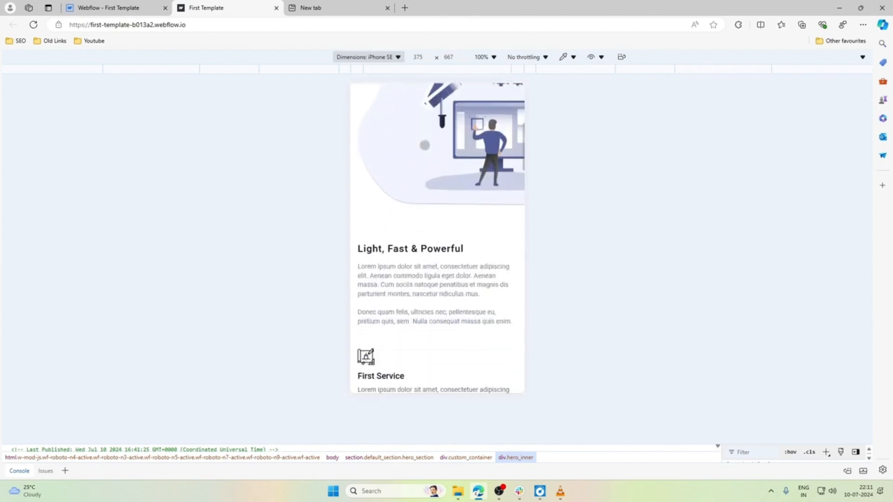
scroll(425, 144, "down", 10)
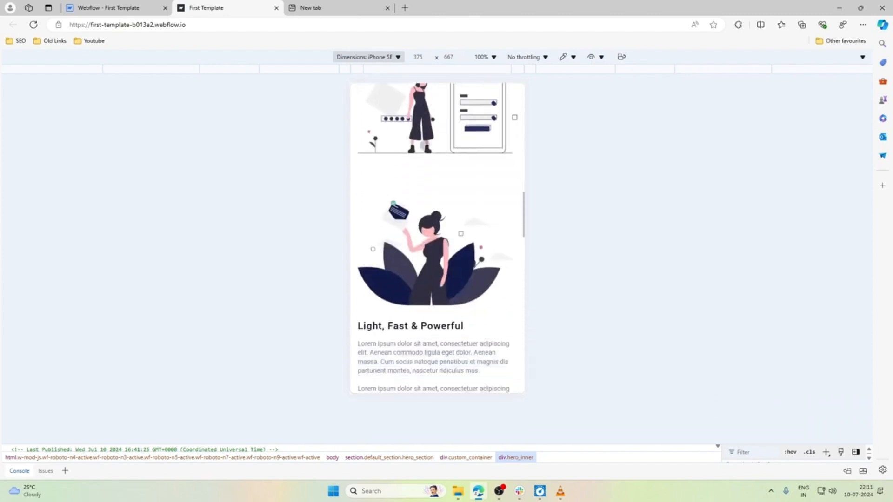
scroll(425, 144, "down", 10)
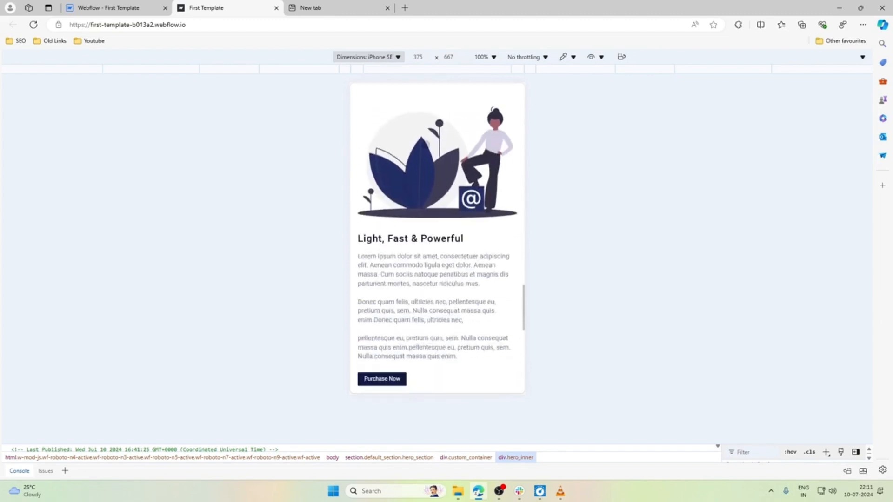
scroll(425, 145, "down", 8)
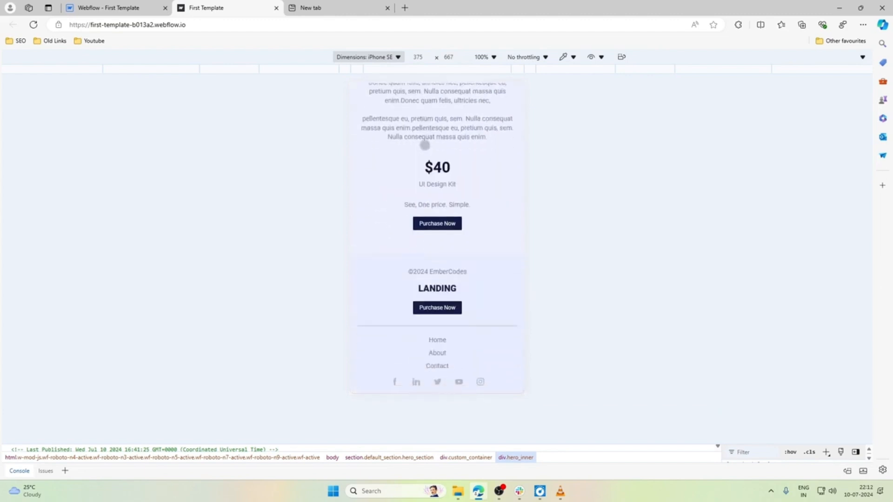
Rotate the emulated iPhone SE to landscape and check the page's hero section and hamburger menu.
left_click(622, 56)
scroll(491, 141, "up", 10)
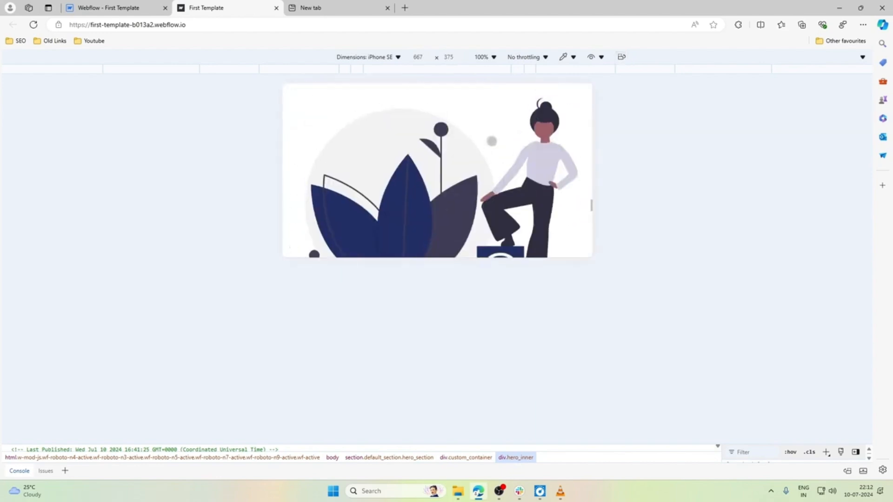
scroll(492, 141, "up", 10)
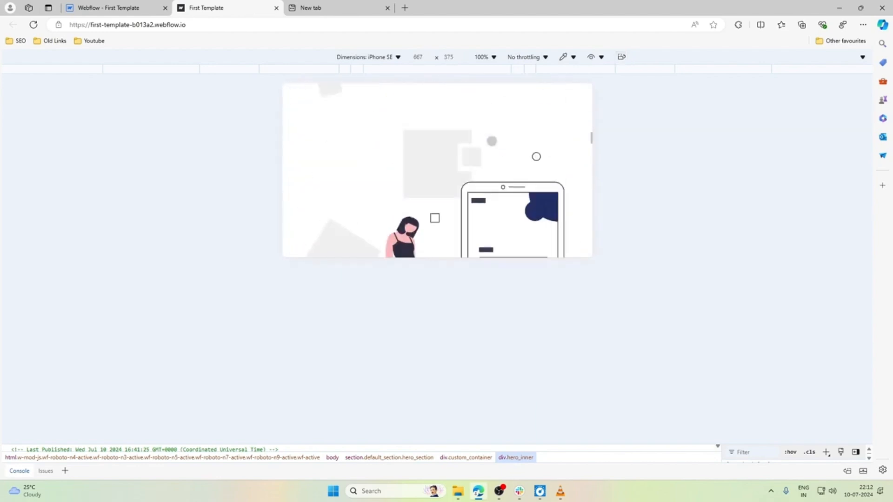
scroll(492, 141, "up", 5)
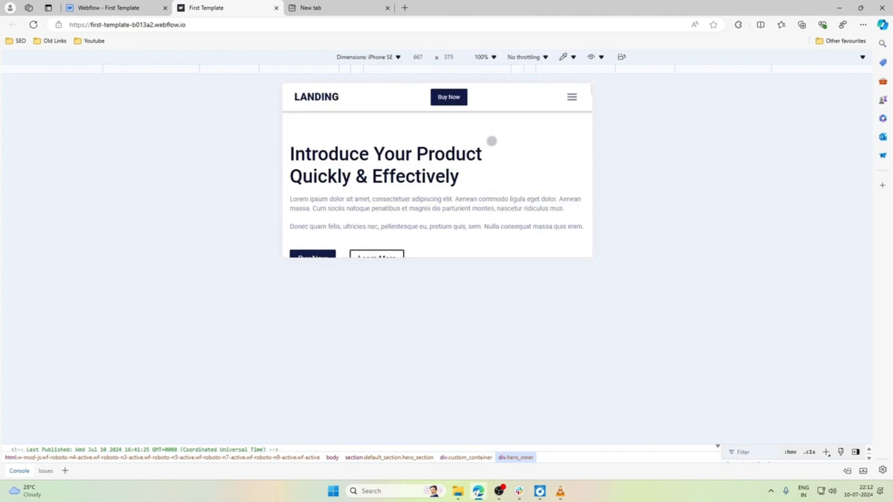
left_click(573, 96)
left_click(572, 96)
Examine the landscape iPhone SE layout from the hero section down to the pricing section and back up.
scroll(518, 137, "down", 10)
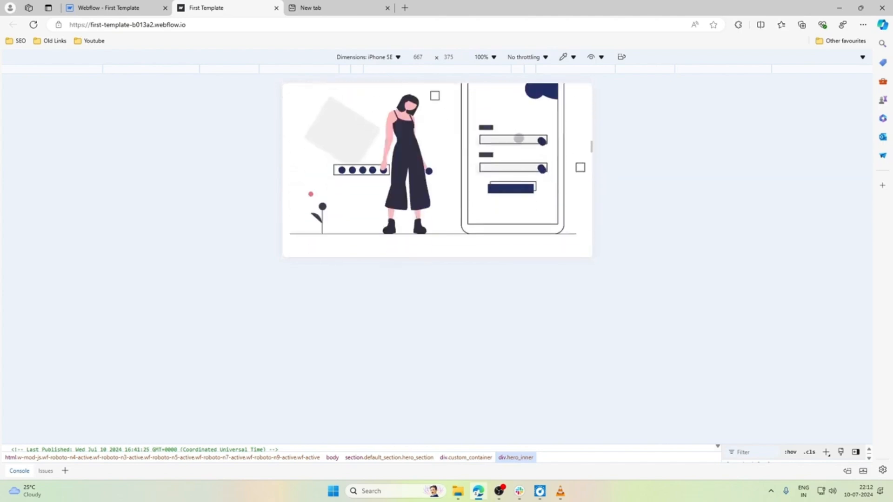
scroll(519, 139, "down", 10)
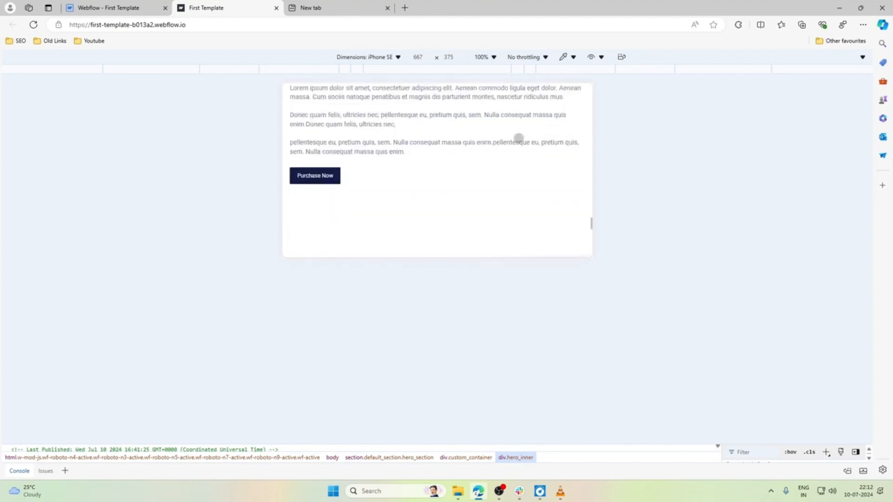
scroll(519, 138, "down", 9)
scroll(518, 138, "up", 7)
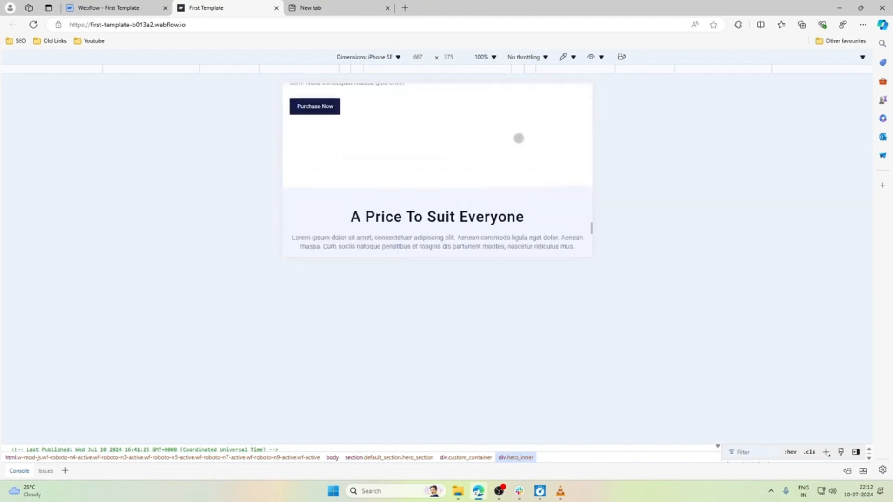
scroll(519, 138, "up", 8)
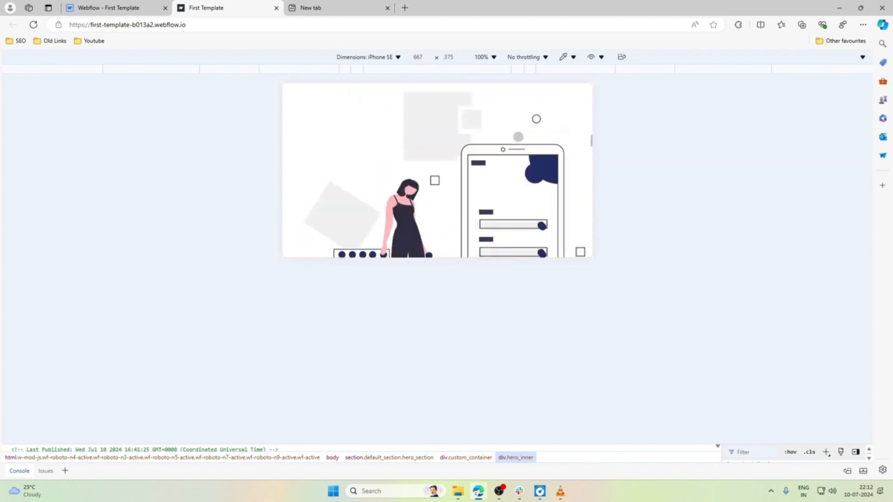
scroll(518, 137, "up", 5)
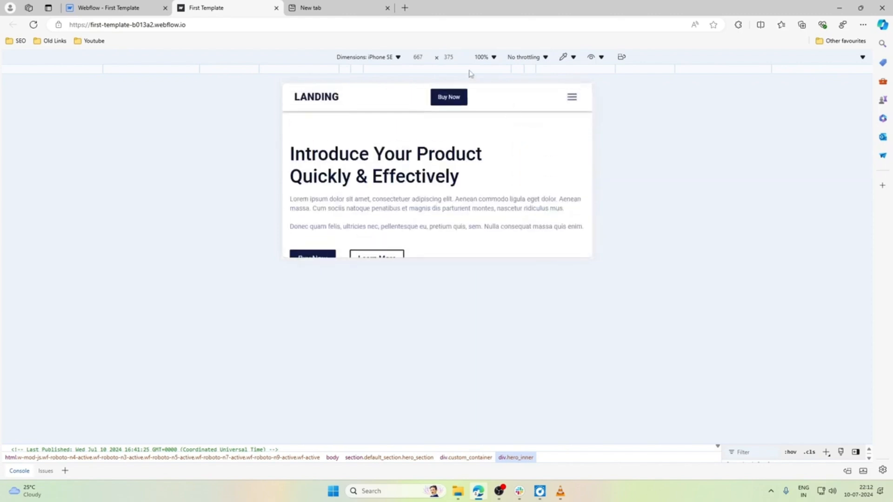
Emulate an iPad Pro and check the published page's hero section, flipping the device orientation and restoring portrait.
left_click(365, 56)
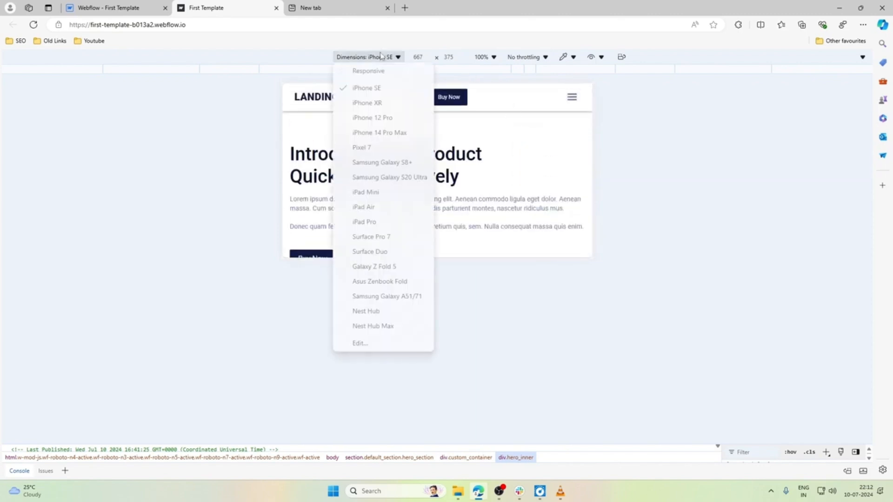
left_click(370, 223)
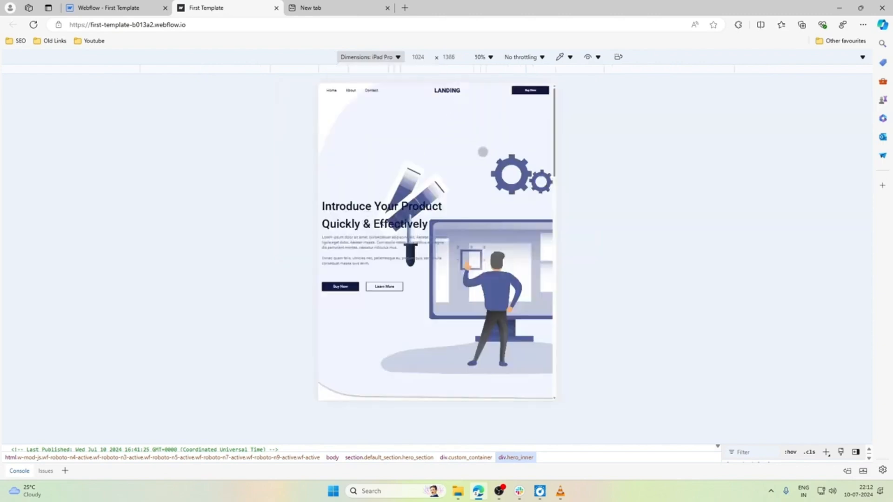
scroll(482, 152, "down", 3)
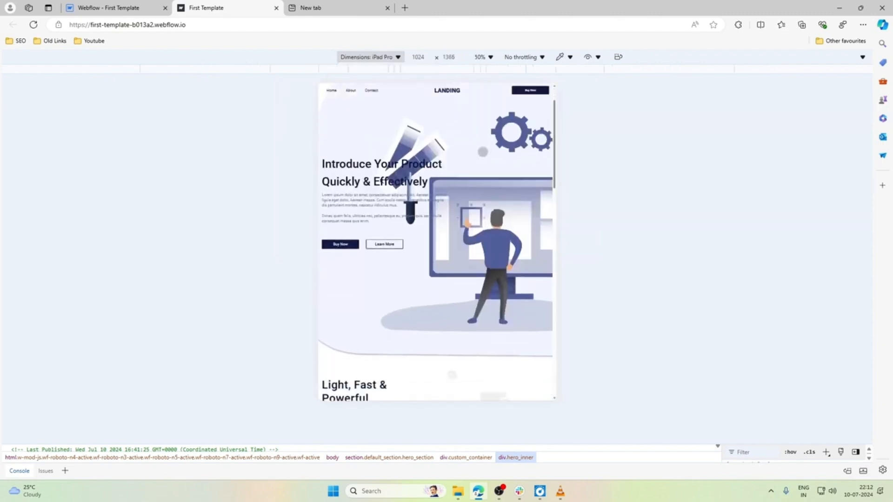
scroll(482, 152, "up", 3)
scroll(483, 151, "down", 3)
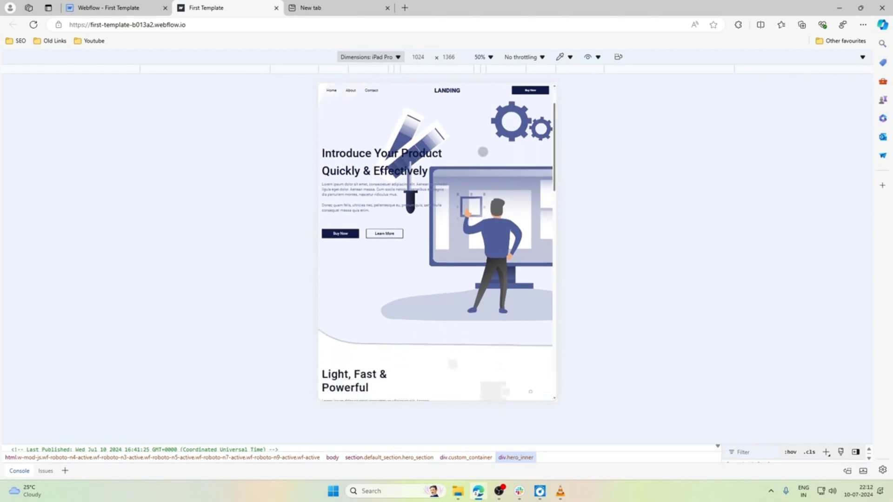
scroll(483, 152, "up", 3)
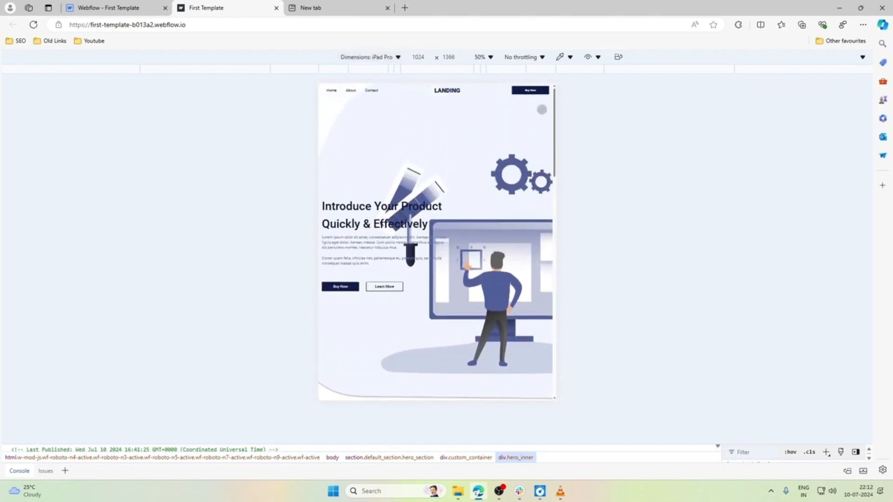
left_click(621, 58)
left_click(621, 58)
Examine the published page's iPad Pro portrait layout from the hero section down to the footer and back up.
scroll(480, 167, "down", 3)
scroll(482, 167, "up", 3)
scroll(430, 210, "down", 5)
scroll(433, 210, "down", 7)
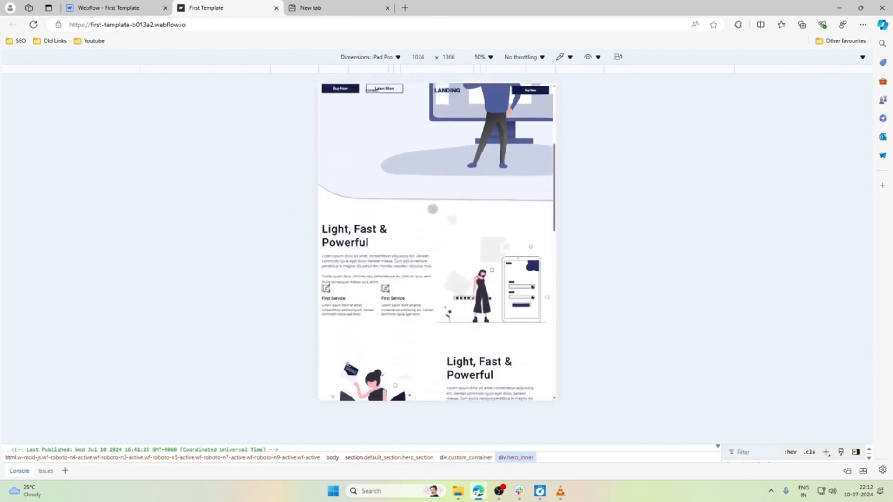
scroll(432, 209, "down", 10)
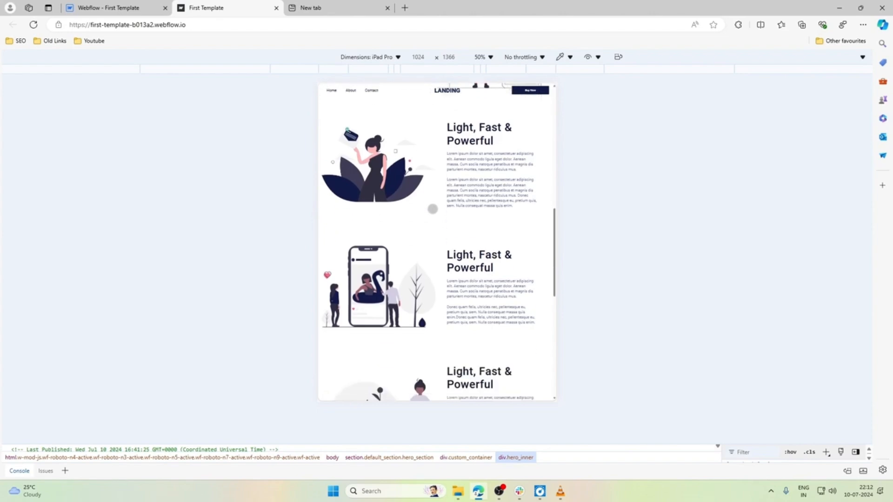
scroll(433, 209, "down", 12)
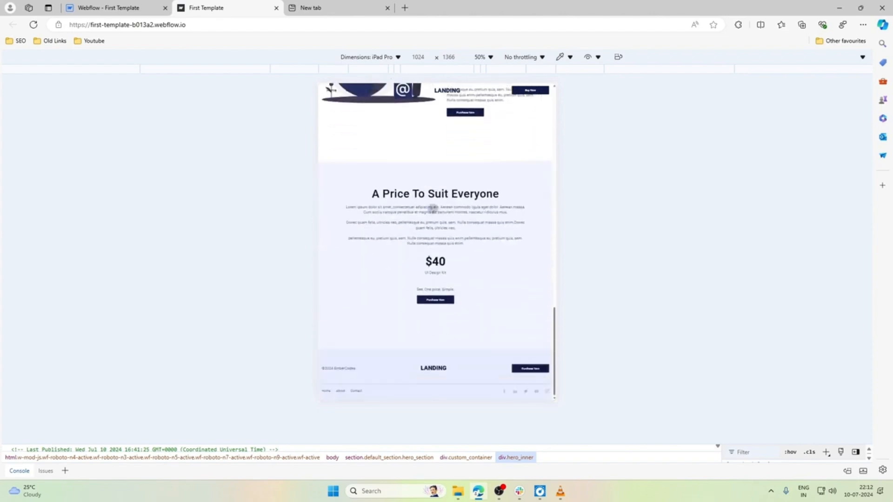
scroll(432, 208, "up", 20)
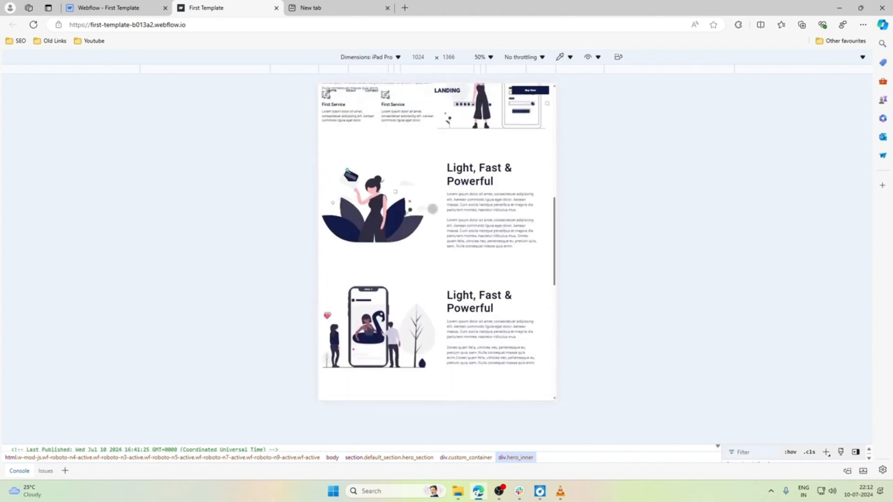
scroll(433, 209, "up", 6)
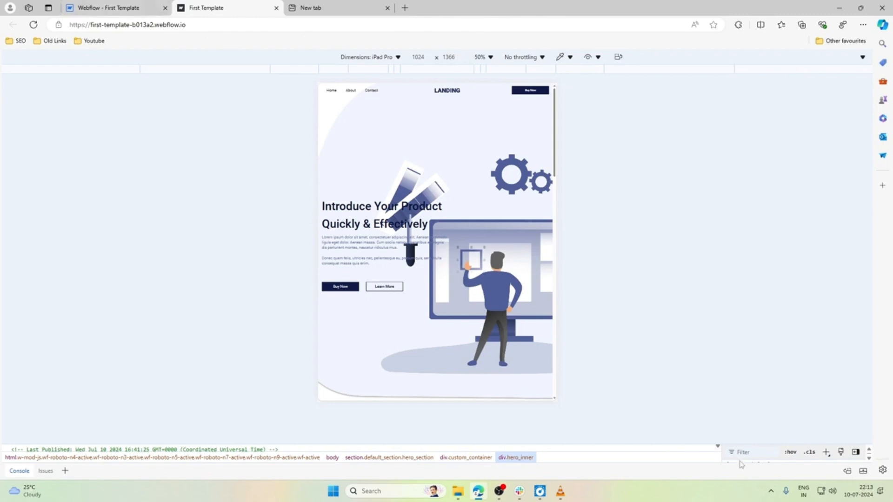
Enlarge the developer tools, turn off device emulation, and check the hero and Light, Fast & Powerful sections at desktop width.
left_click_drag(733, 445, 738, 353)
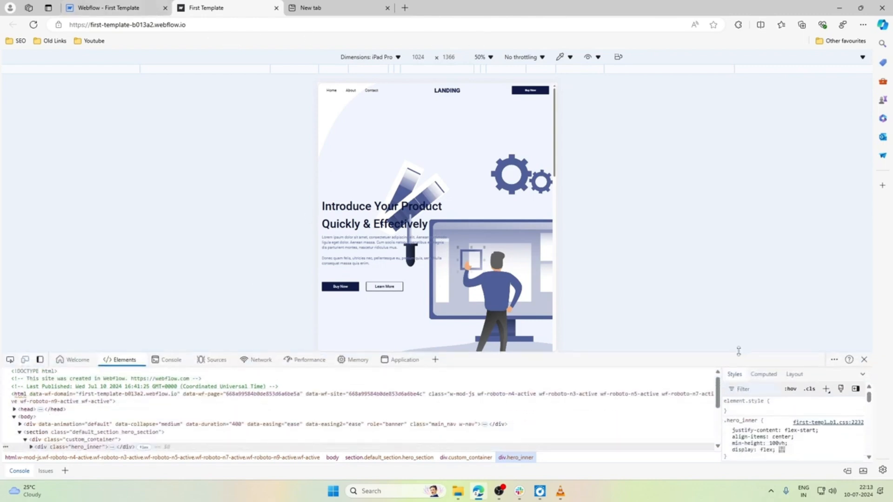
left_click(25, 359)
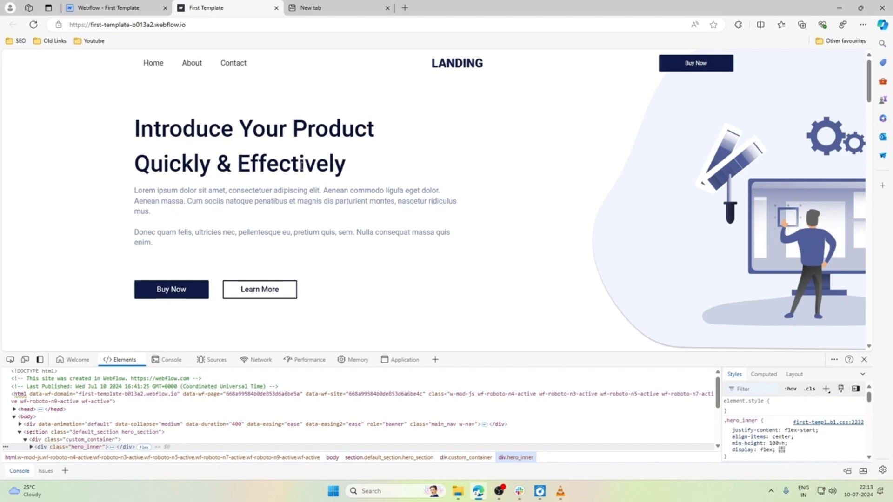
left_click_drag(301, 166, 249, 168)
left_click(331, 169)
left_click(290, 112)
scroll(394, 174, "down", 5)
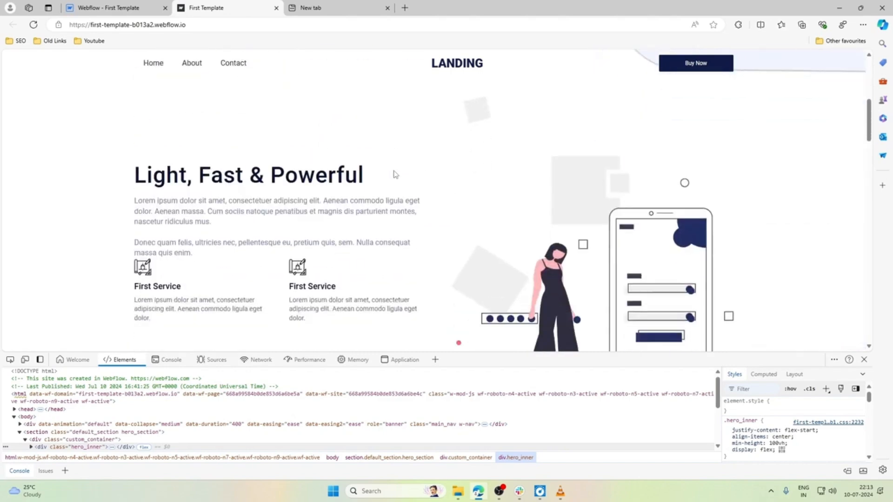
scroll(394, 180, "up", 5)
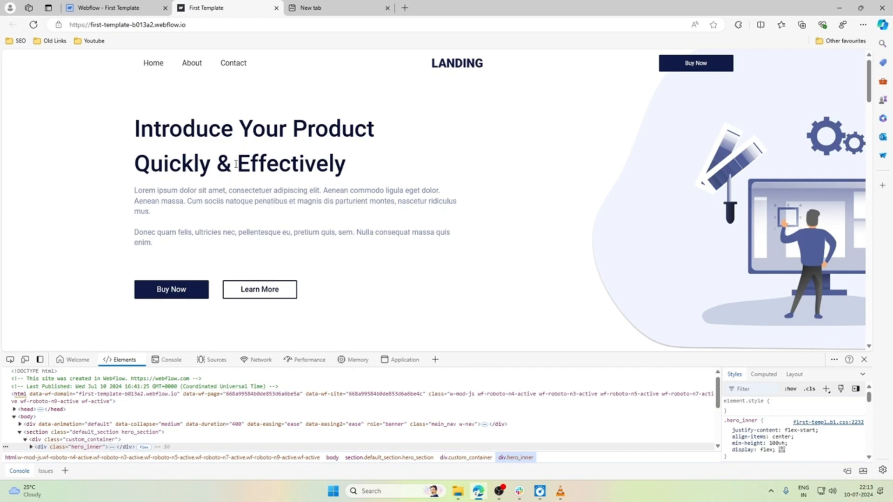
left_click_drag(237, 164, 277, 156)
left_click(349, 160)
Return to the Webflow designer tab, dismiss the publish options, and select the hero_inner block at the mobile portrait breakpoint.
key("ctrl+shift+Tab")
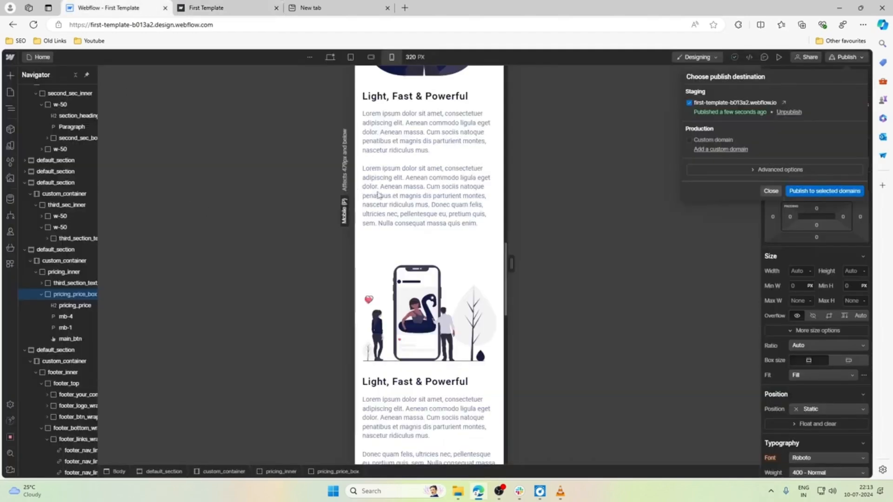
left_click(425, 185)
scroll(425, 184, "down", 10)
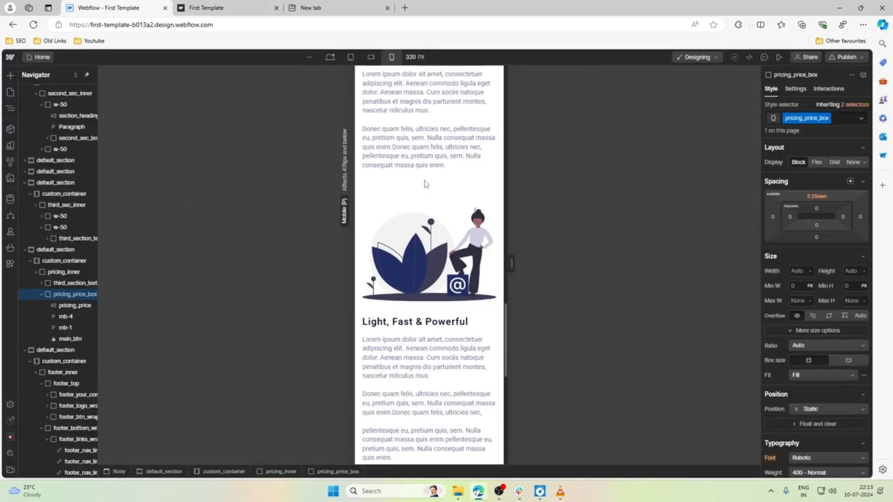
scroll(425, 185, "up", 10)
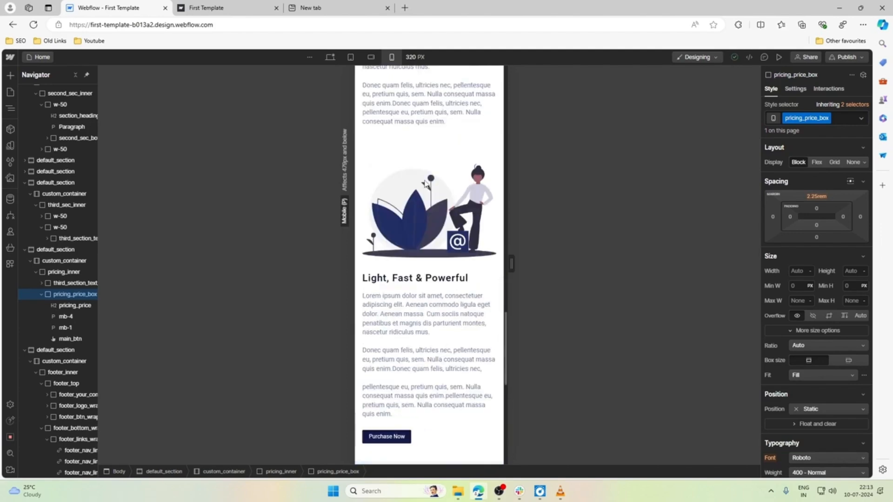
scroll(425, 184, "up", 10)
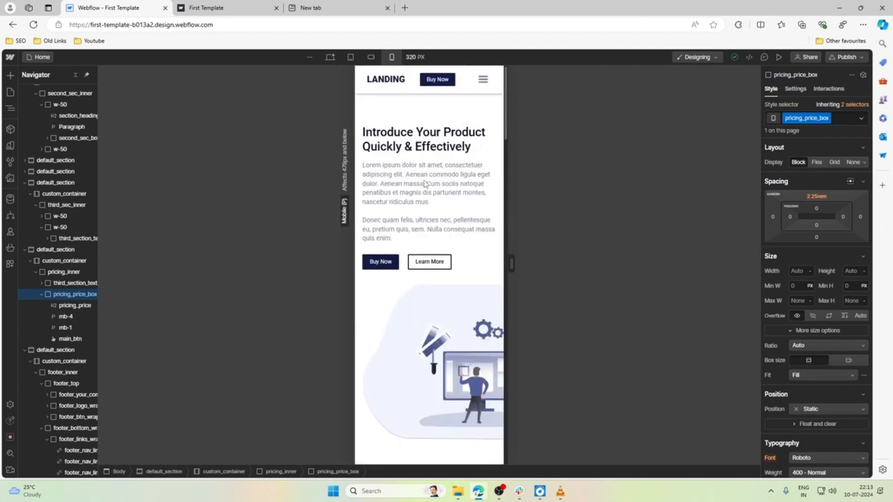
left_click(405, 116)
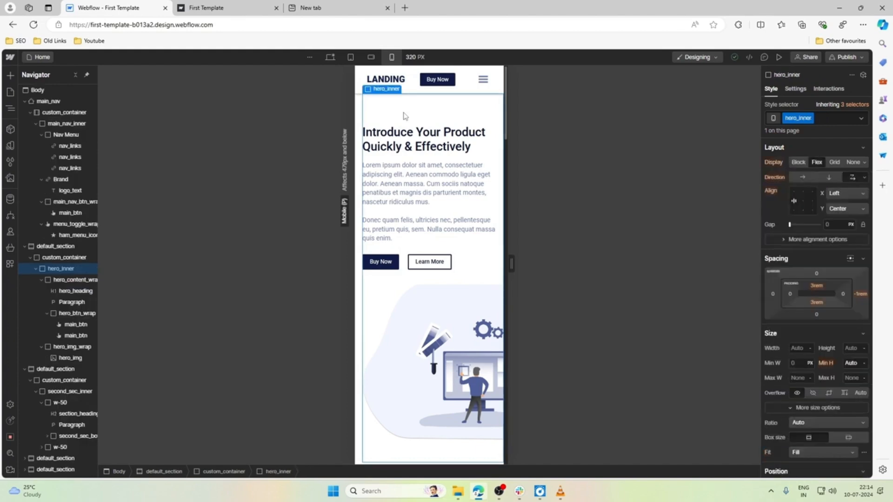